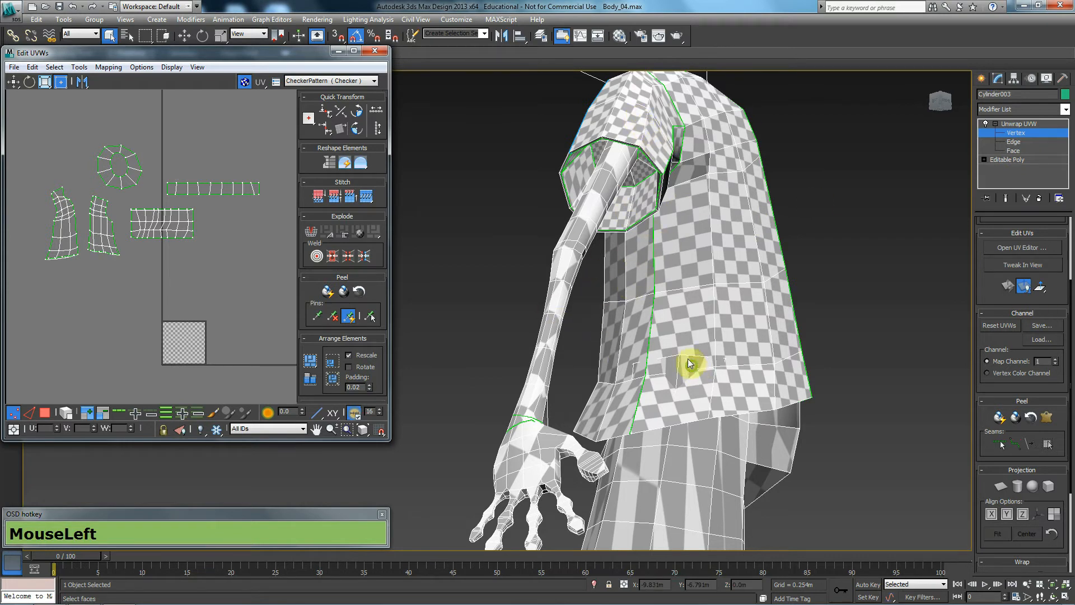
- Mark a point-to-point seam around the wrist, separating the hand from the forearm
alt+middle_drag(693, 370, 689, 336)
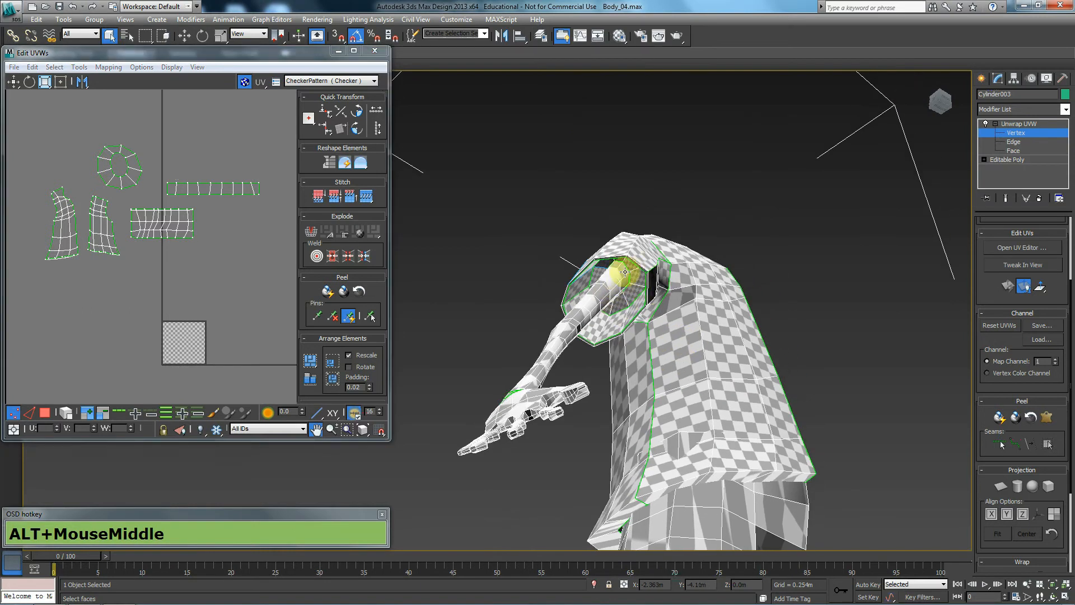
alt+middle_drag(594, 376, 917, 351)
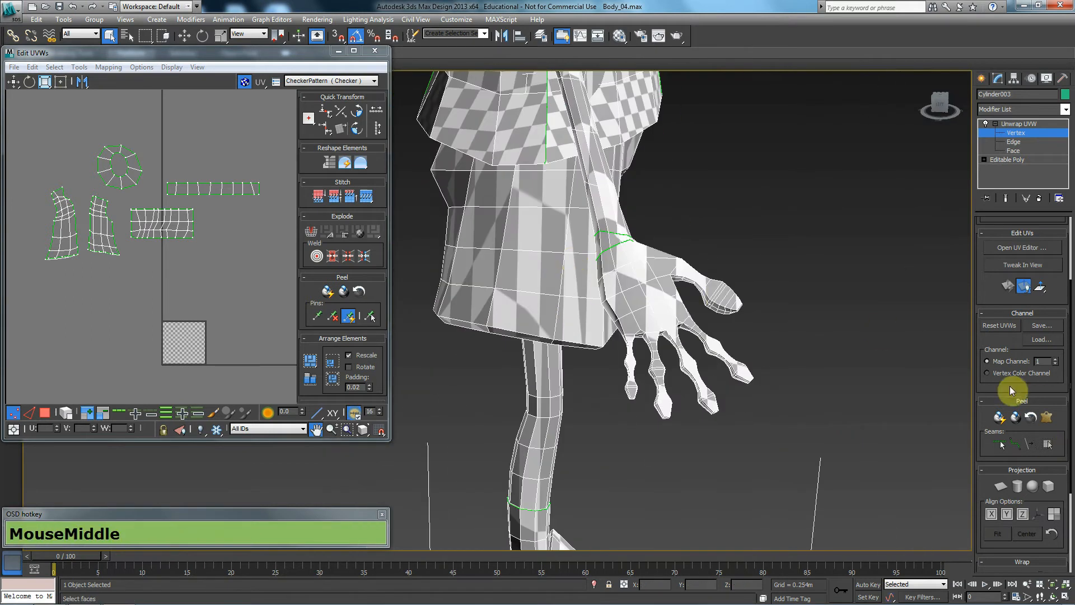
click(1015, 446)
alt+middle_drag(602, 292, 593, 307)
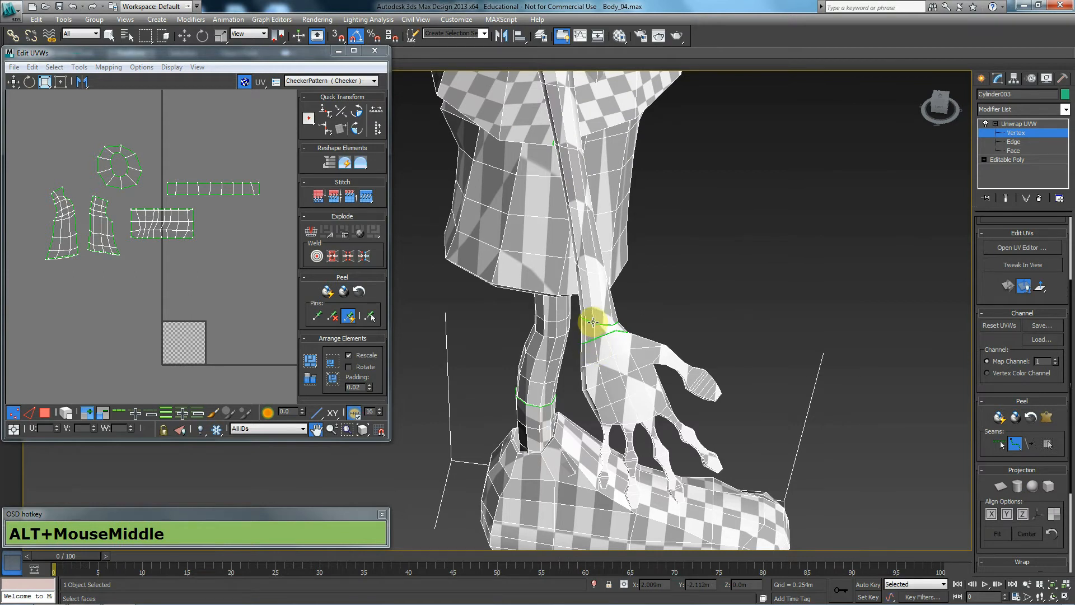
click(593, 322)
mouse_move(613, 324)
alt+middle_down()
mouse_move(537, 314)
mouse_move(616, 336)
alt+middle_up()
right_click(614, 354)
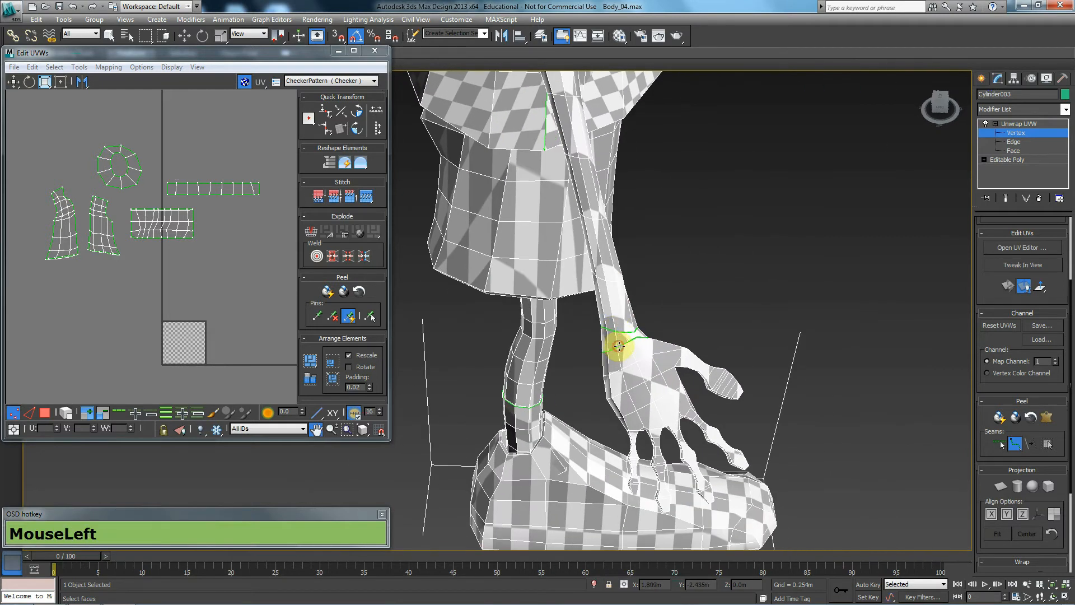
alt+middle_drag(636, 339, 722, 229)
click(472, 230)
scroll(484, 187, up, 3)
scroll(511, 233, down, 5)
alt+middle_drag(766, 179, 720, 231)
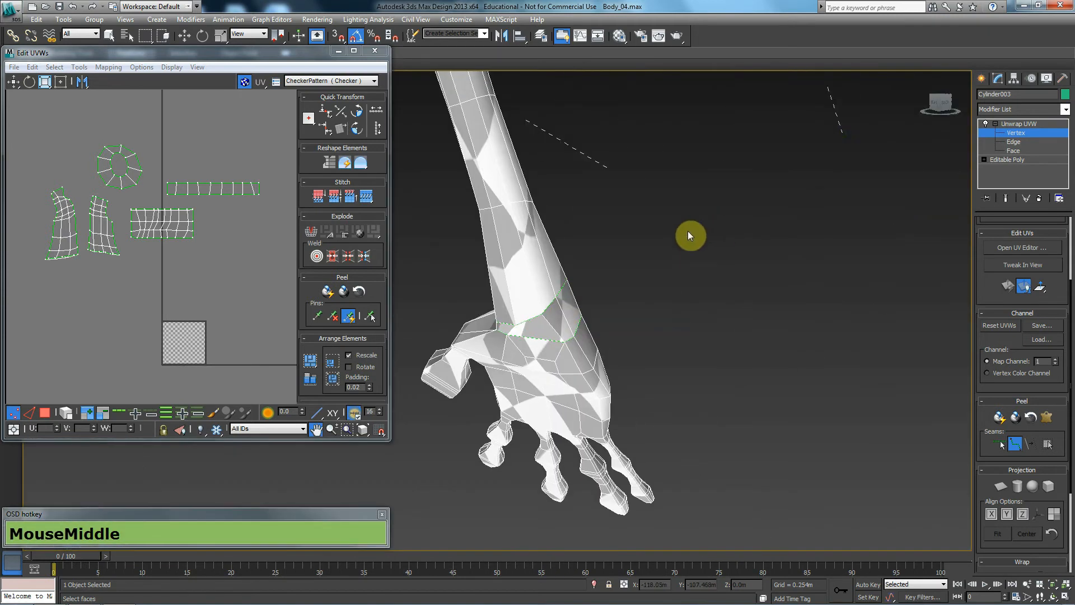
alt+middle_drag(576, 341, 558, 304)
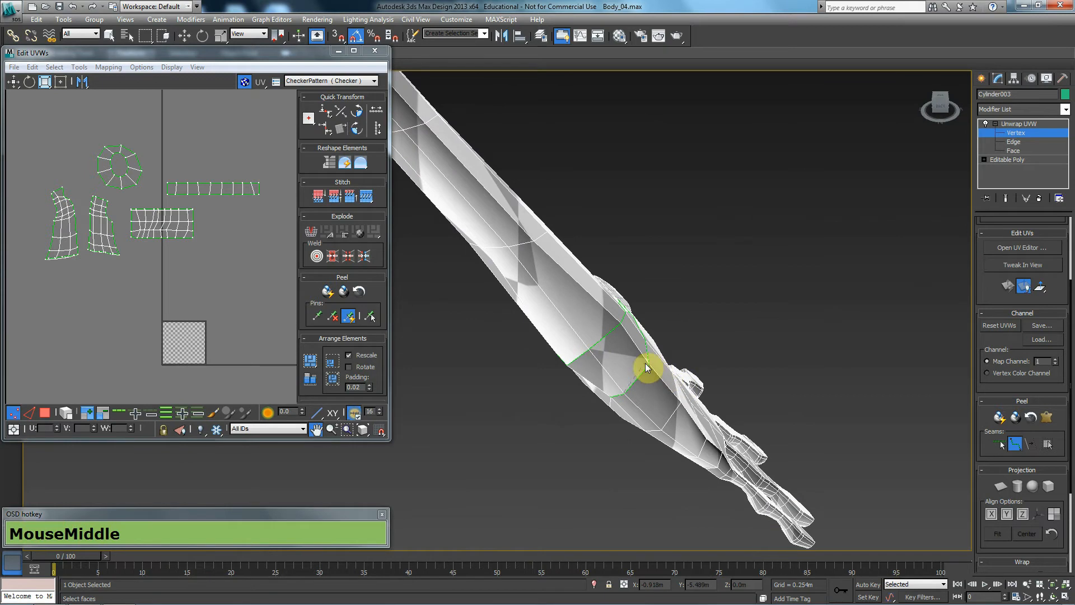
alt+middle_drag(648, 365, 606, 340)
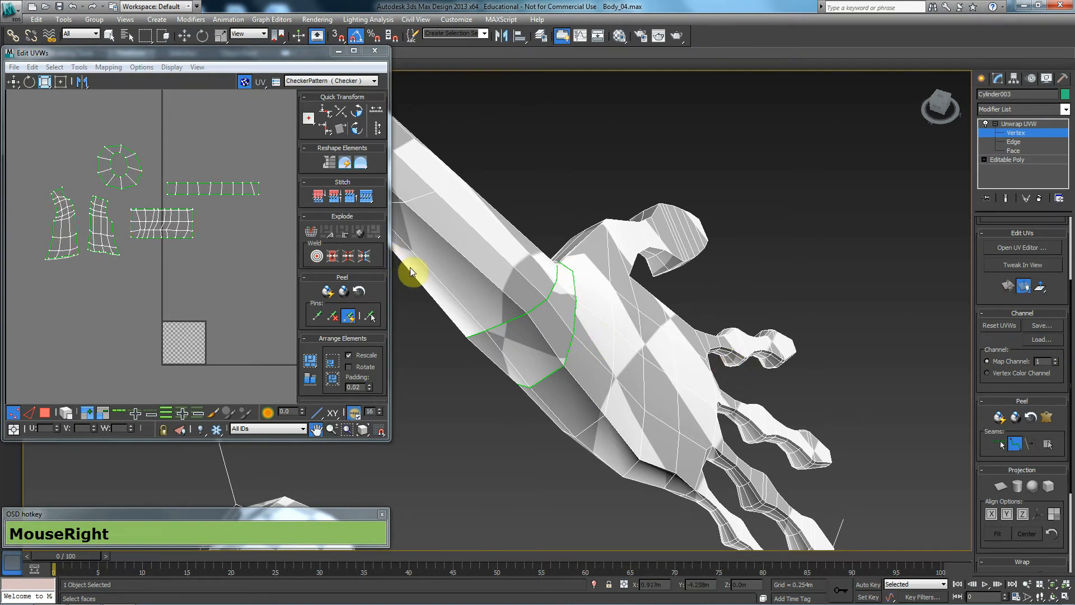
- Select a face on the arm and expand the selection to the seams, covering the arm from shoulder to wrist
key(3)
click(434, 270)
click(1047, 444)
scroll(564, 303, down, 5)
middle_drag(579, 324, 499, 327)
scroll(462, 315, up, 3)
scroll(461, 315, up, 4)
alt+middle_drag(437, 306, 595, 365)
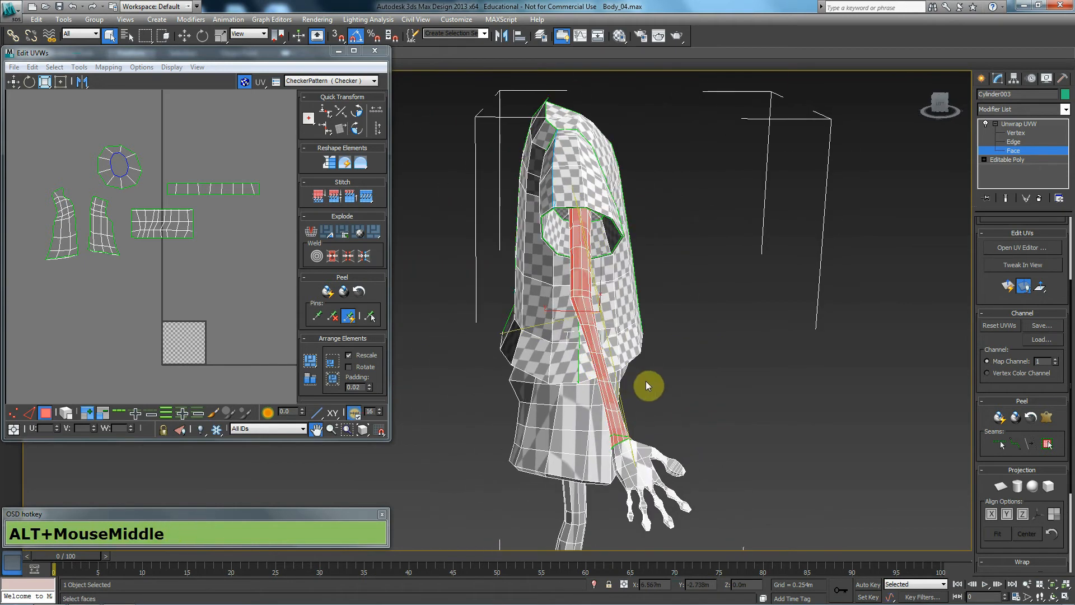
- Mark a continuous point-to-point seam along the length of the arm from the wrist up to the shoulder opening
alt+middle_drag(659, 427, 653, 377)
scroll(653, 377, up, 5)
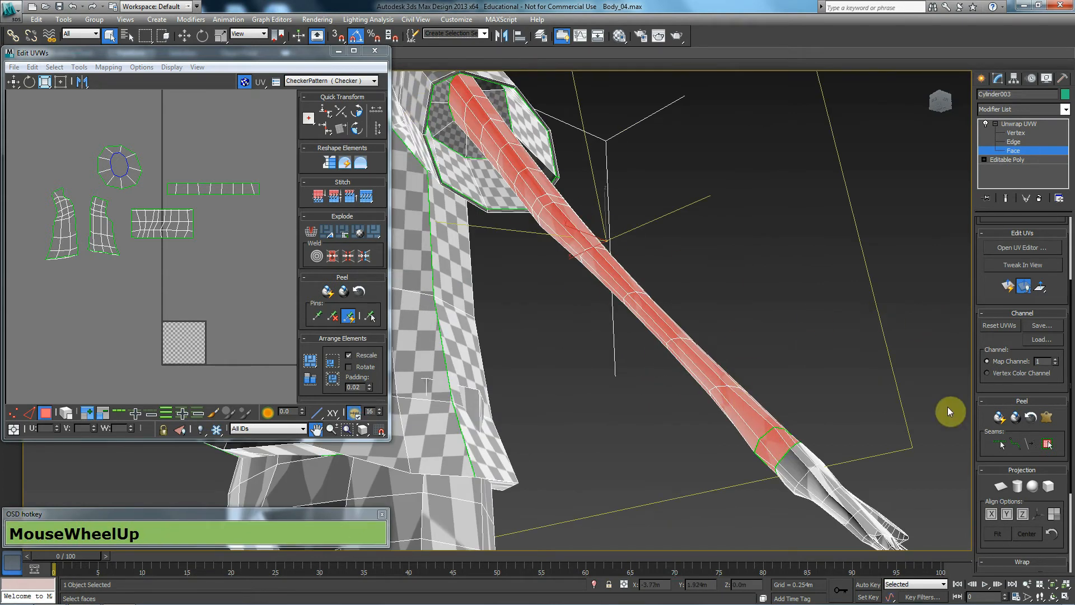
click(1015, 444)
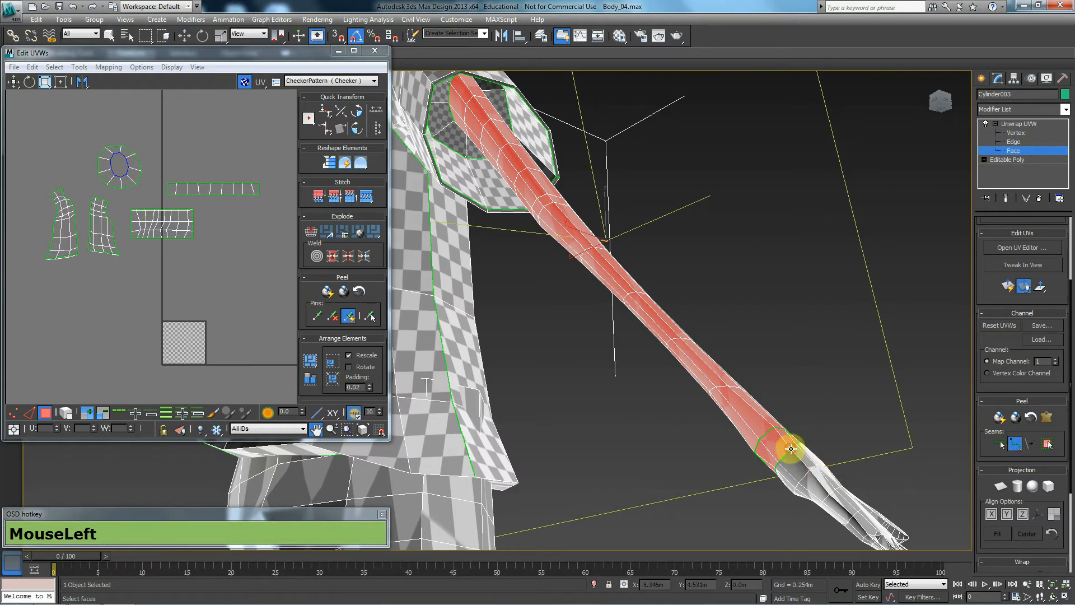
click(636, 292)
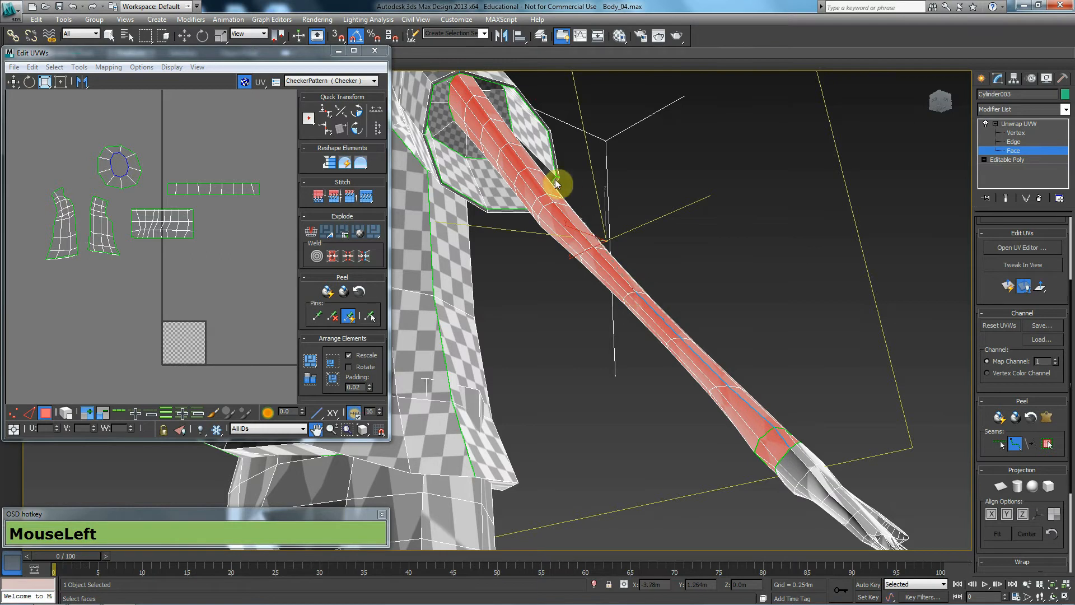
click(518, 150)
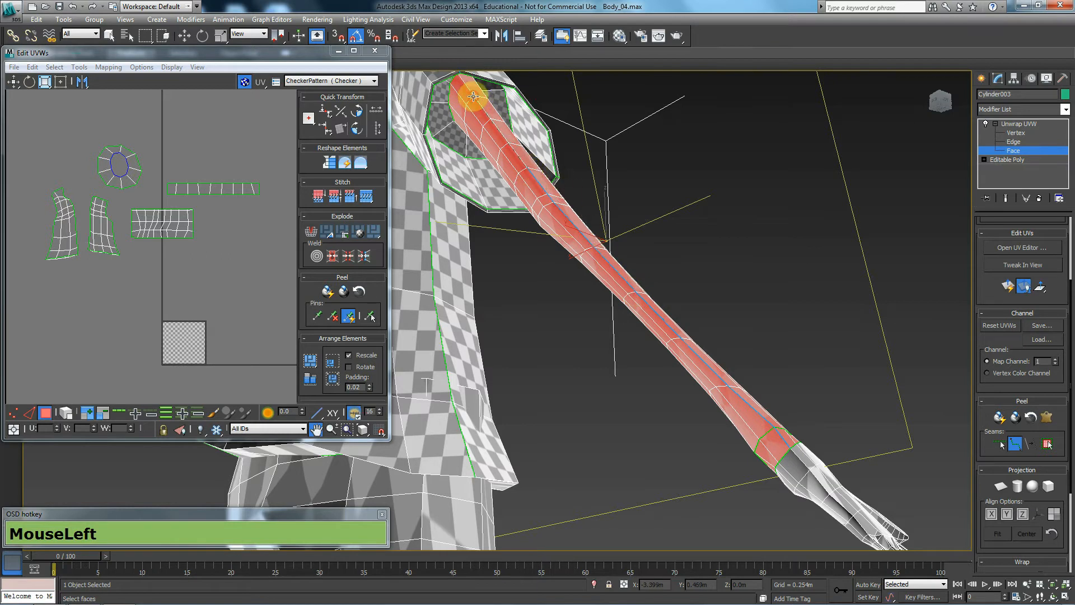
alt+middle_drag(480, 101, 487, 126)
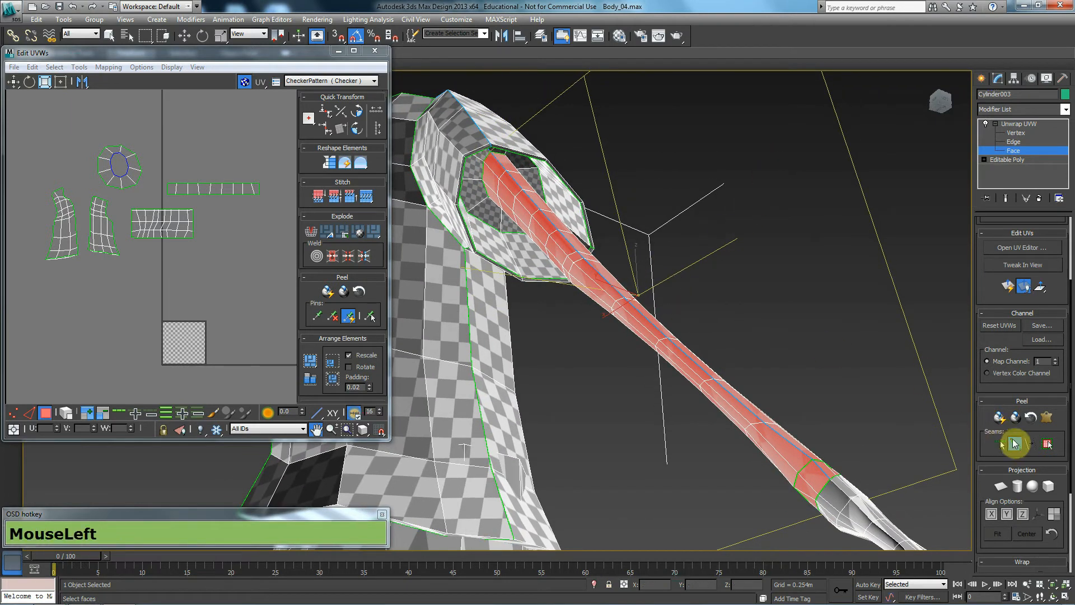
- Apply cylindrical mapping to the selected arm faces and inspect the resulting UV layout against the arm
click(1048, 444)
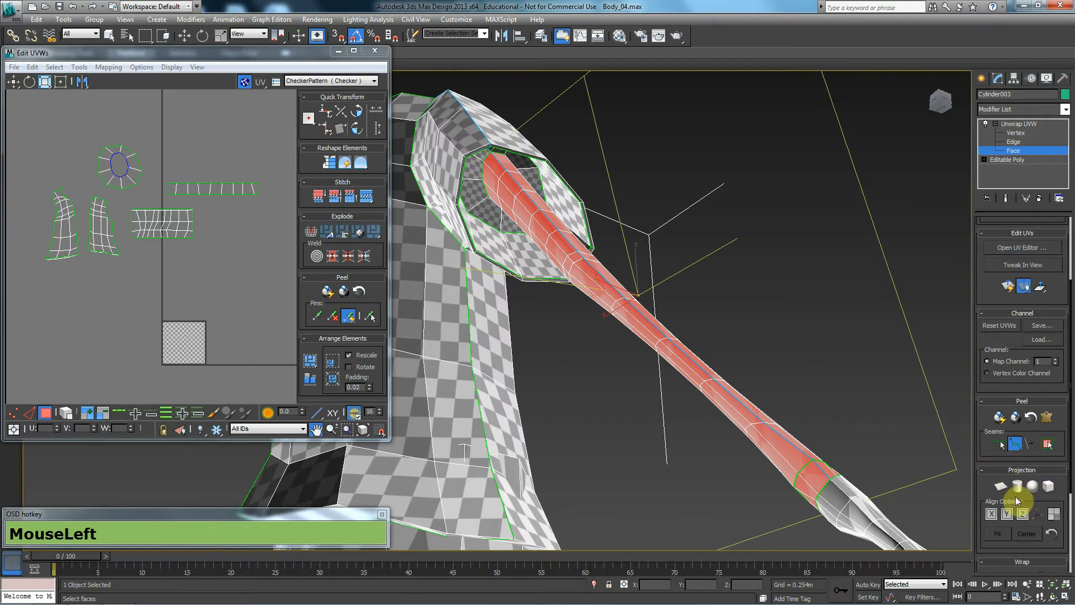
click(1018, 490)
scroll(203, 215, up, 2)
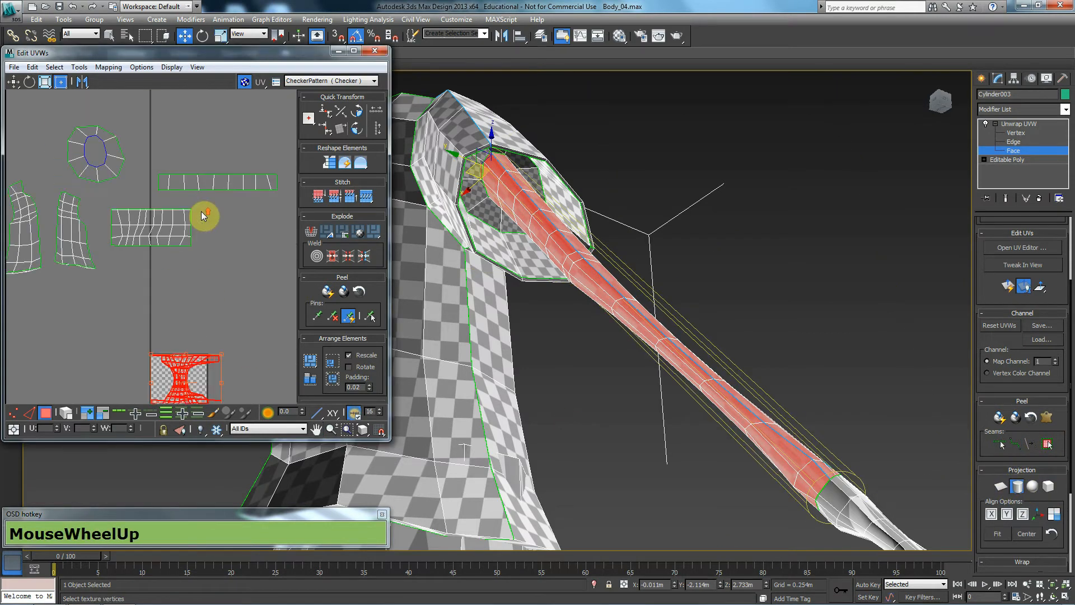
middle_drag(202, 215, 187, 140)
scroll(219, 283, up, 2)
middle_drag(220, 284, 266, 242)
alt+middle_drag(727, 321, 491, 358)
scroll(655, 341, down, 5)
scroll(610, 317, up, 3)
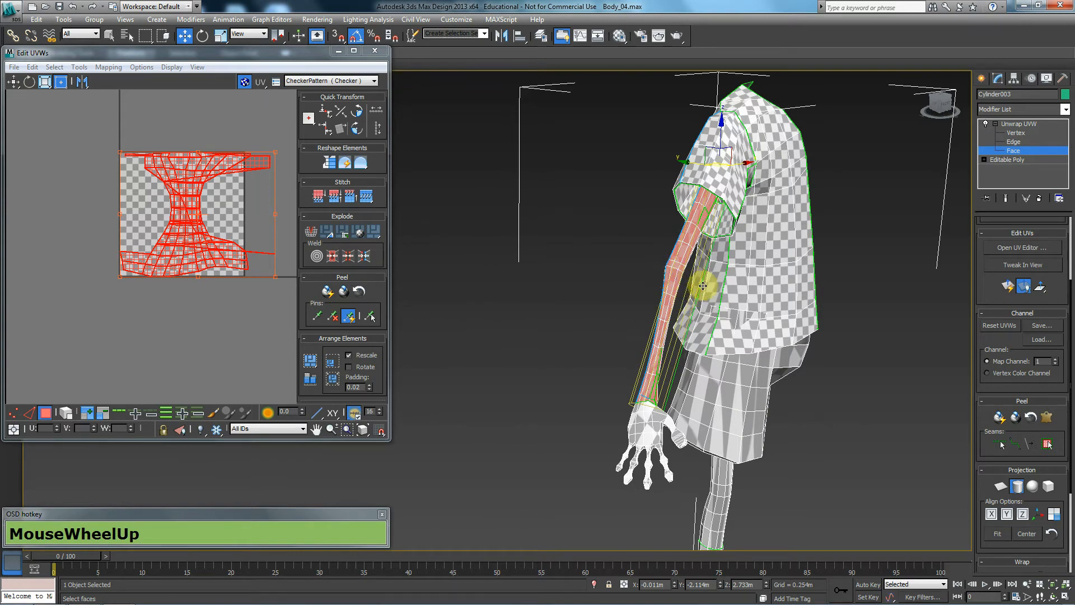
middle_drag(744, 300, 652, 312)
scroll(658, 308, up, 4)
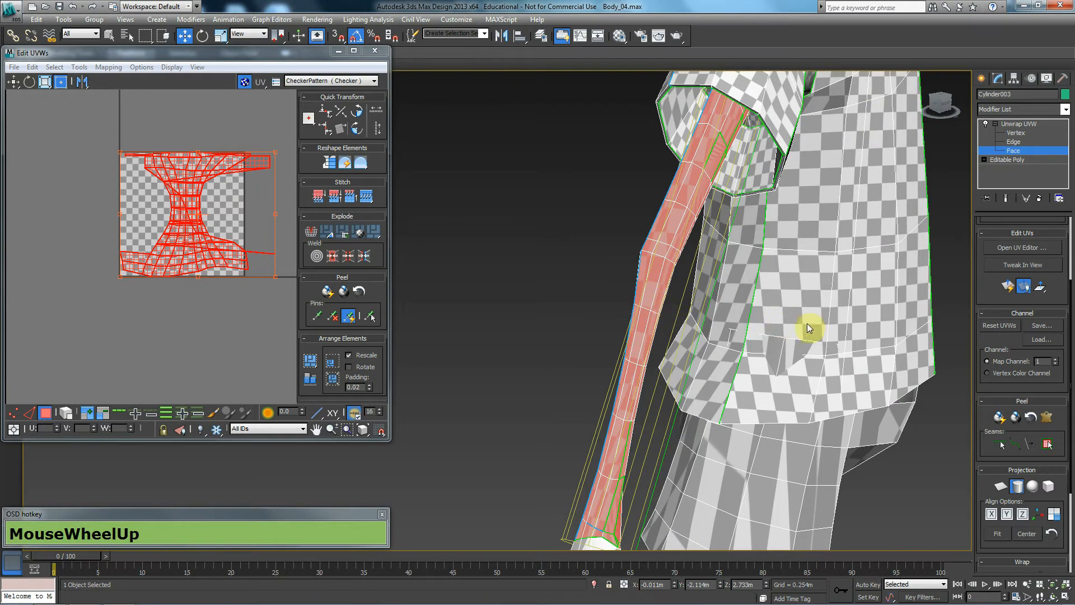
- Mark a point-to-point seam around the arm just below the elbow and exit the cylindrical mapping
click(1015, 444)
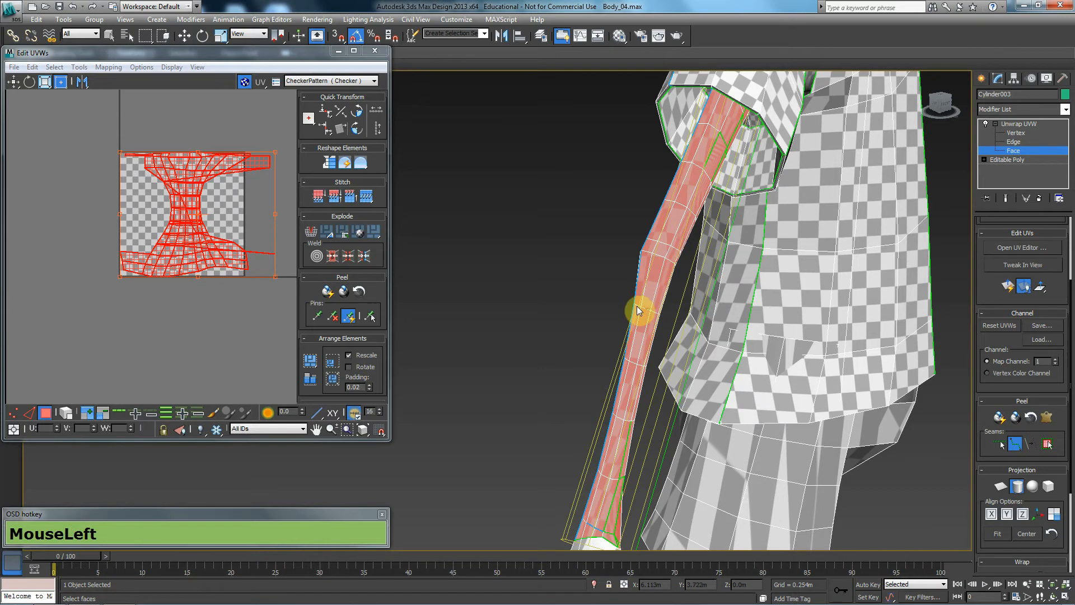
alt+middle_drag(644, 328, 592, 282)
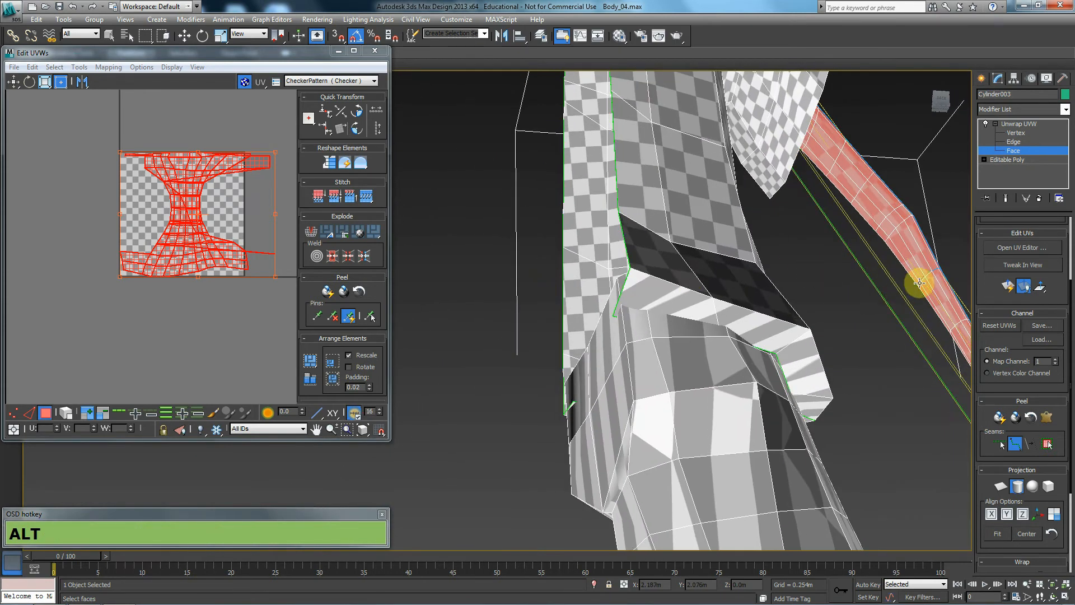
alt+middle_drag(907, 289, 1024, 333)
click(590, 279)
alt+middle_drag(590, 278, 648, 325)
click(595, 271)
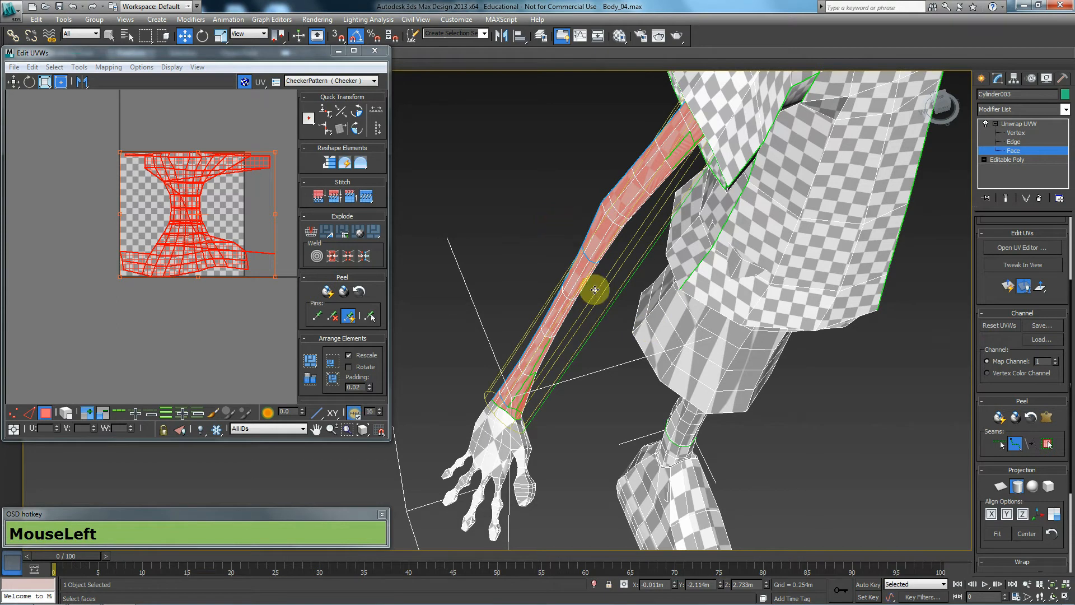
click(1017, 486)
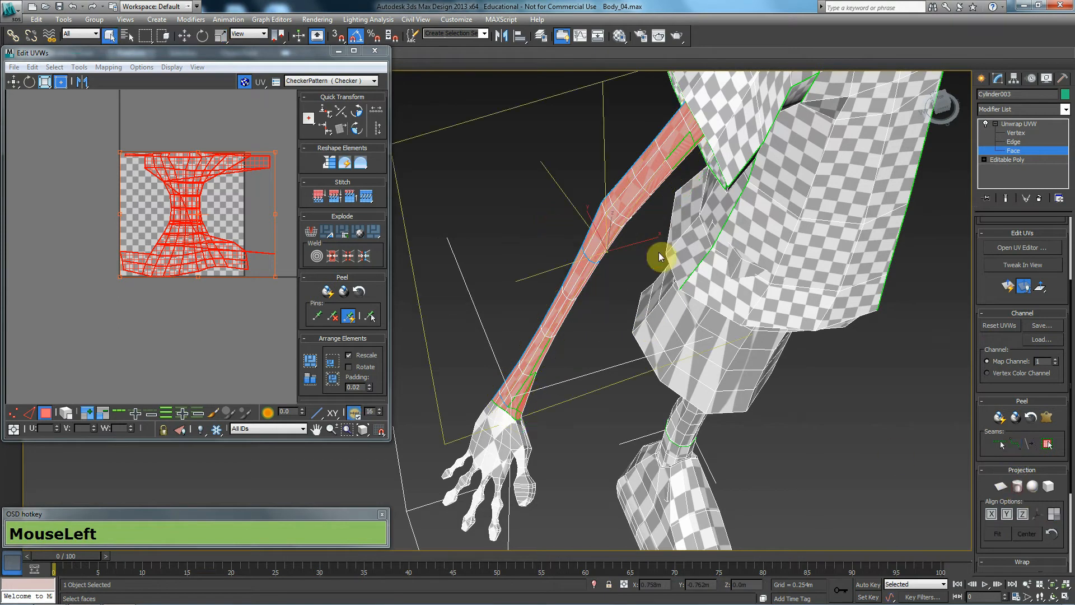
- Select the upper-arm faces up to the surrounding seams and apply cylindrical mapping to them
click(634, 187)
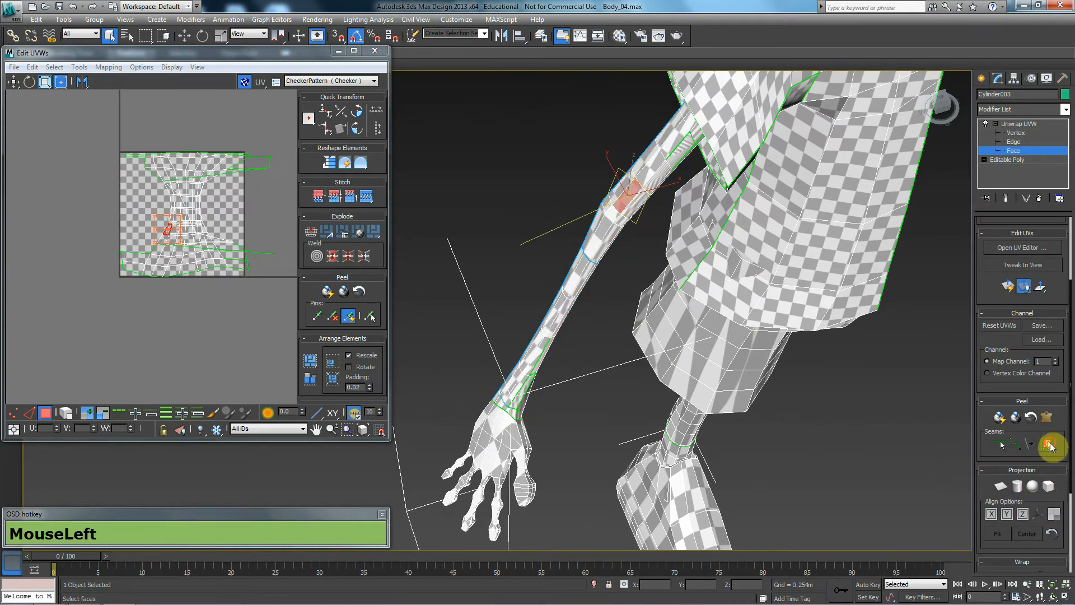
click(1047, 443)
click(1017, 486)
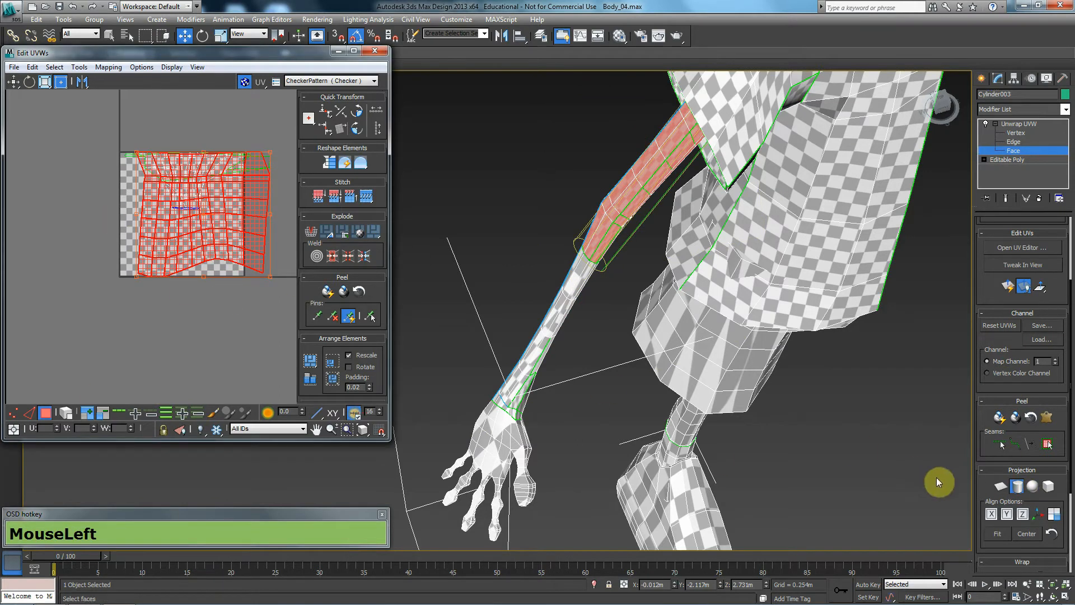
click(1019, 489)
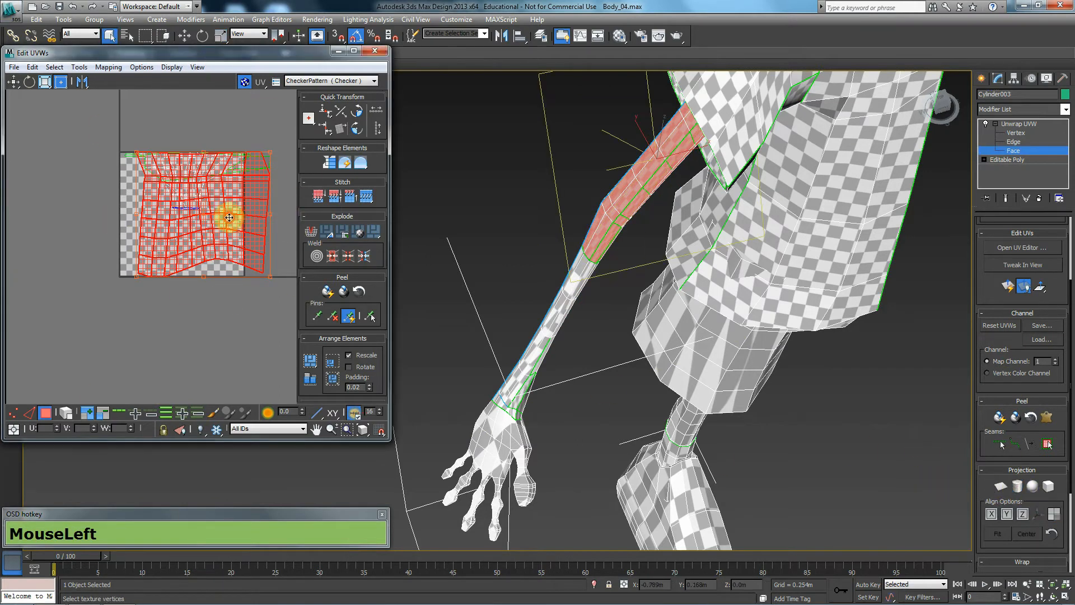
- Move the upper-arm UV shell to the right of the checker tile and the forearm shell to its upper left
mouse_move(230, 215)
mouse_down()
mouse_move(355, 266)
mouse_move(230, 207)
mouse_up()
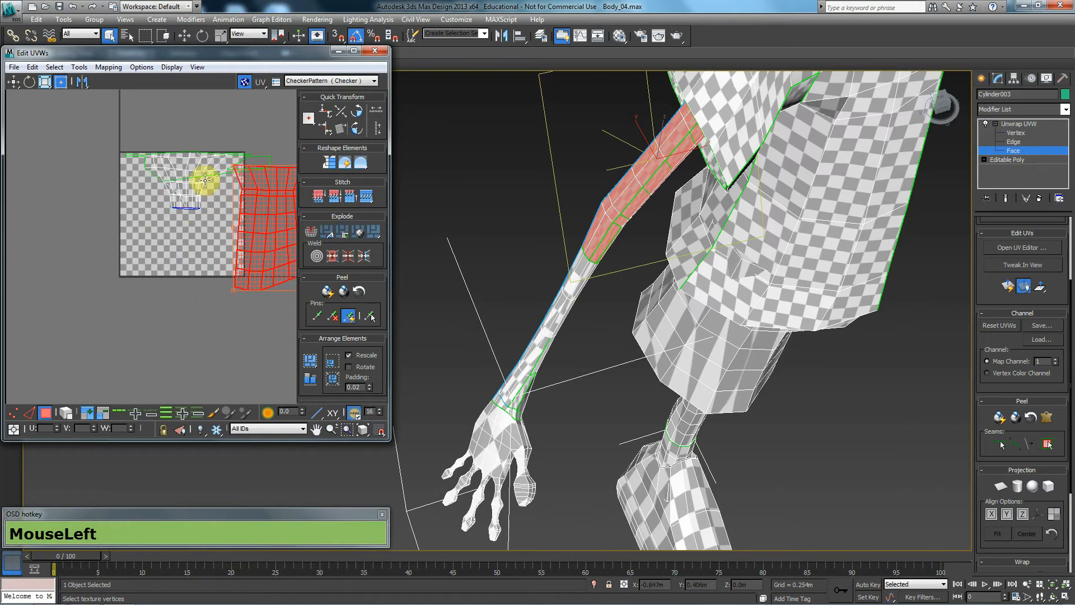
middle_drag(256, 224, 192, 227)
scroll(192, 227, down, 1)
drag(213, 219, 264, 204)
drag(208, 141, 104, 223)
drag(143, 179, 29, 120)
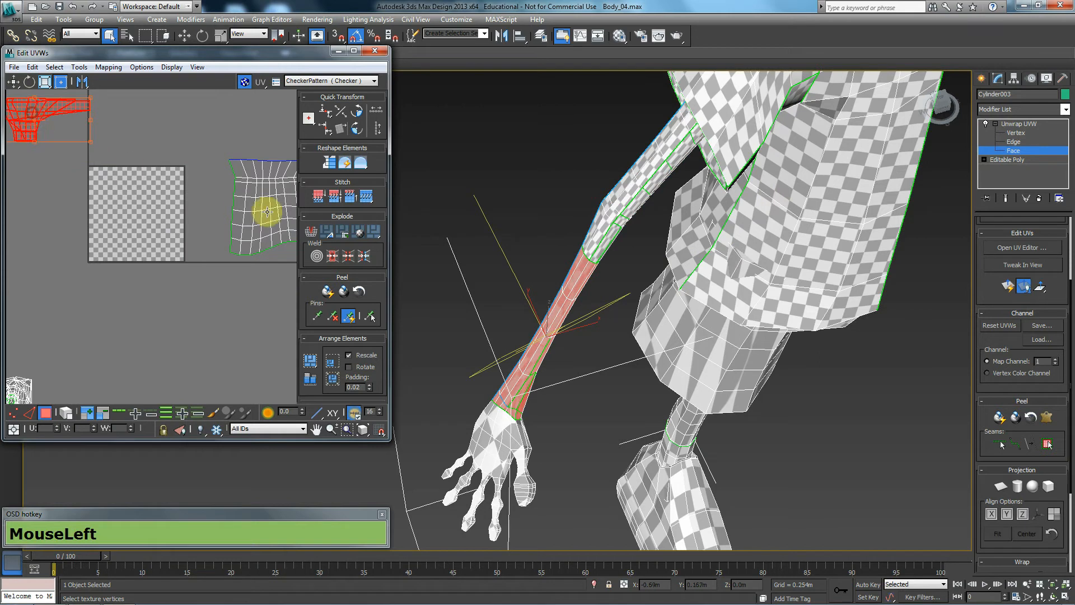
- Select the entire upper-arm UV shell beside the checker tile
click(289, 202)
drag(208, 137, 278, 264)
middle_drag(247, 311, 170, 309)
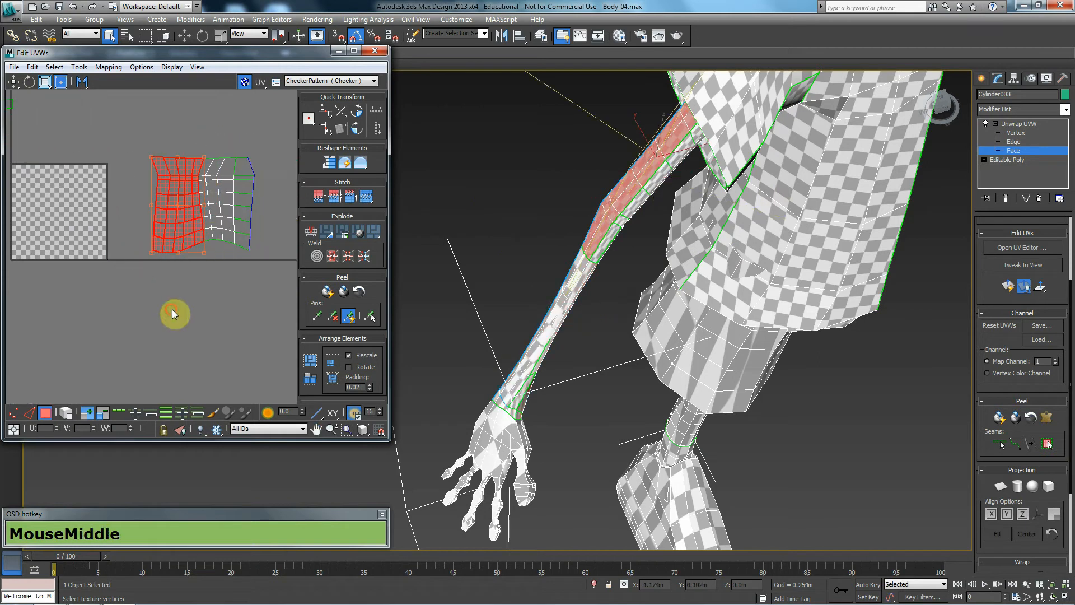
click(170, 309)
drag(106, 260, 107, 259)
middle_drag(751, 240, 689, 448)
scroll(187, 203, up, 2)
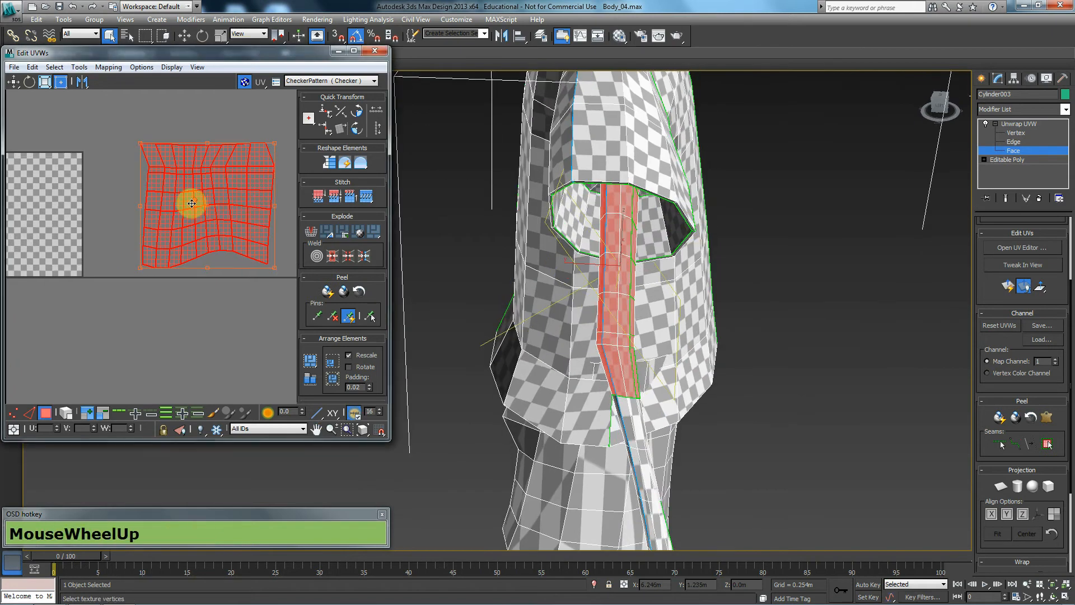
alt+middle_drag(607, 272, 629, 321)
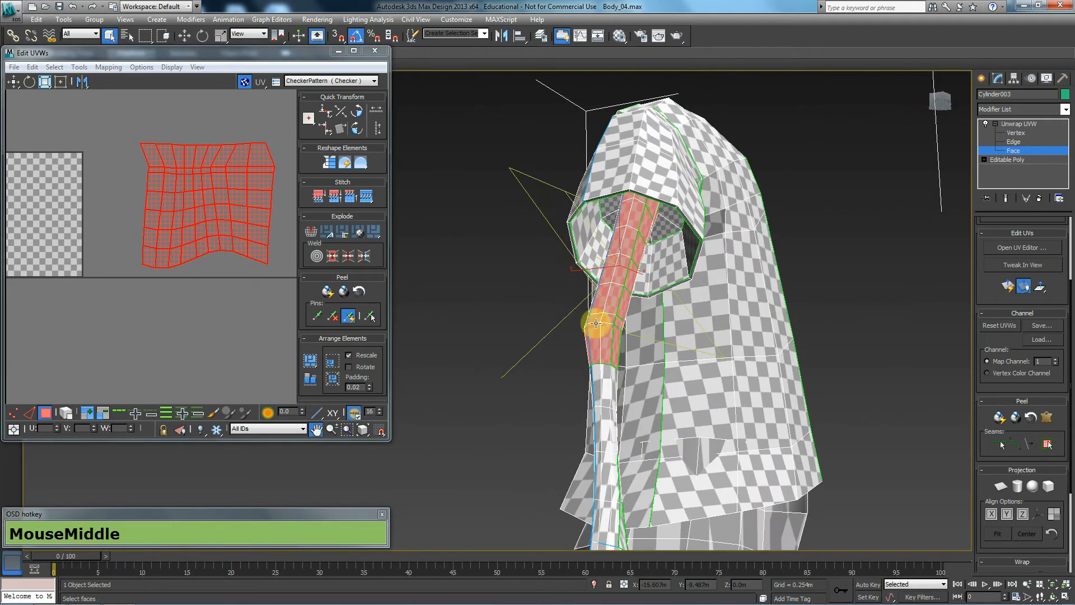
- Squeeze the upper-arm UV shell horizontally to about 40% of its width and check the checker pattern on the arm
click(60, 82)
click(192, 183)
middle_drag(210, 260, 644, 372)
scroll(647, 309, up, 1)
scroll(643, 372, up, 4)
middle_drag(697, 342, 624, 343)
scroll(595, 357, down, 4)
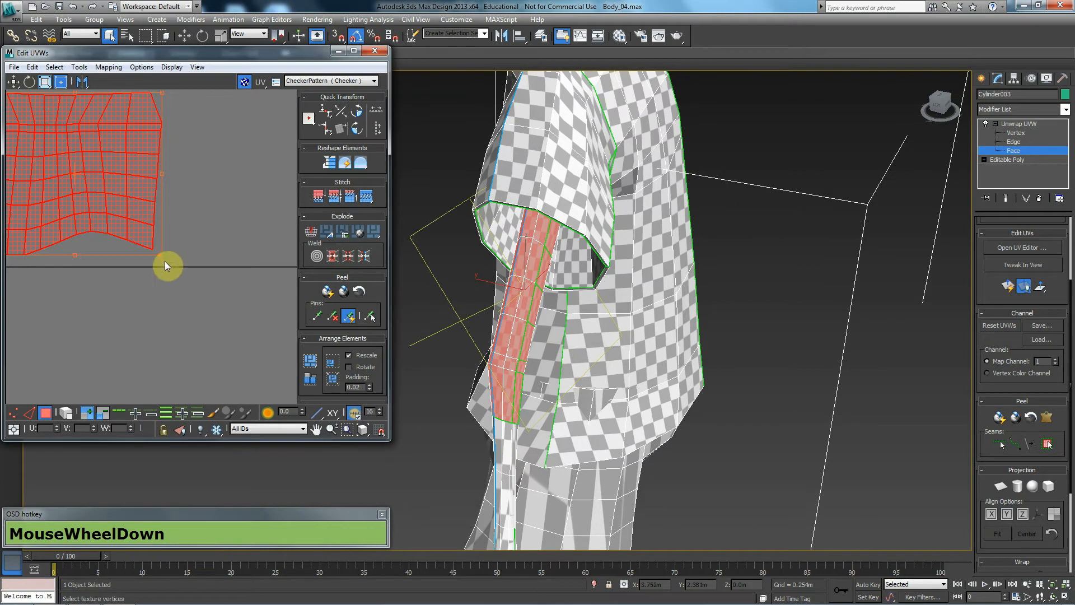
drag(162, 256, 40, 241)
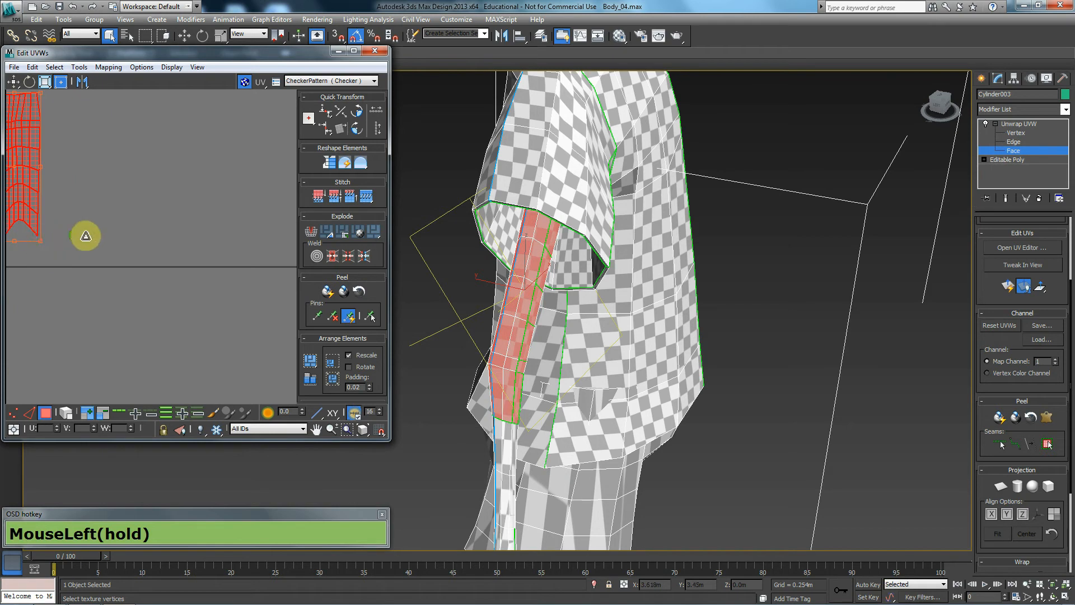
middle_drag(76, 234, 172, 264)
drag(137, 270, 147, 268)
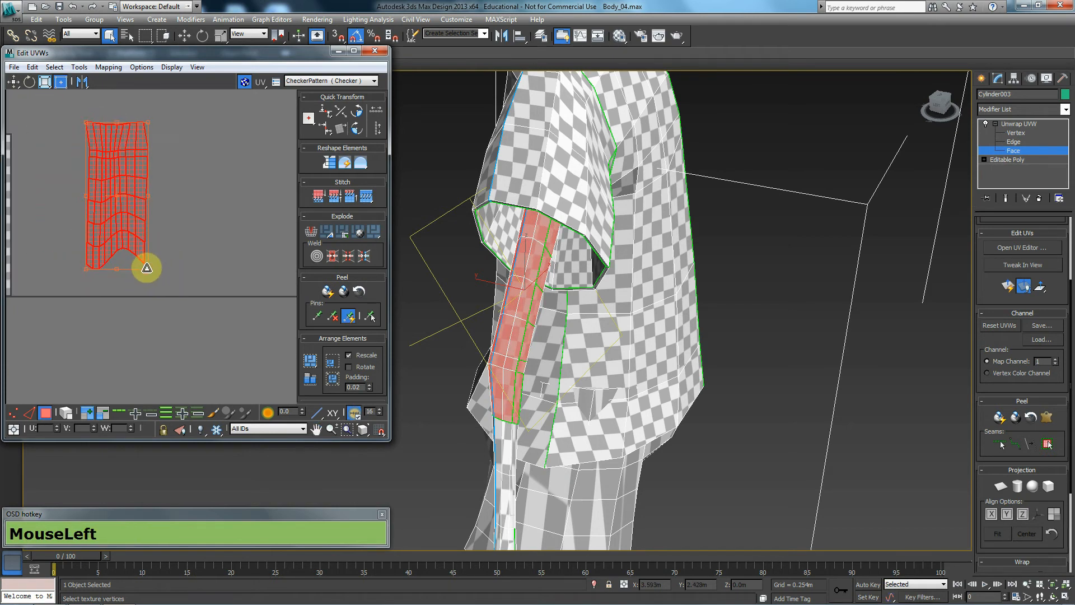
alt+middle_drag(499, 379, 672, 319)
scroll(630, 360, up, 5)
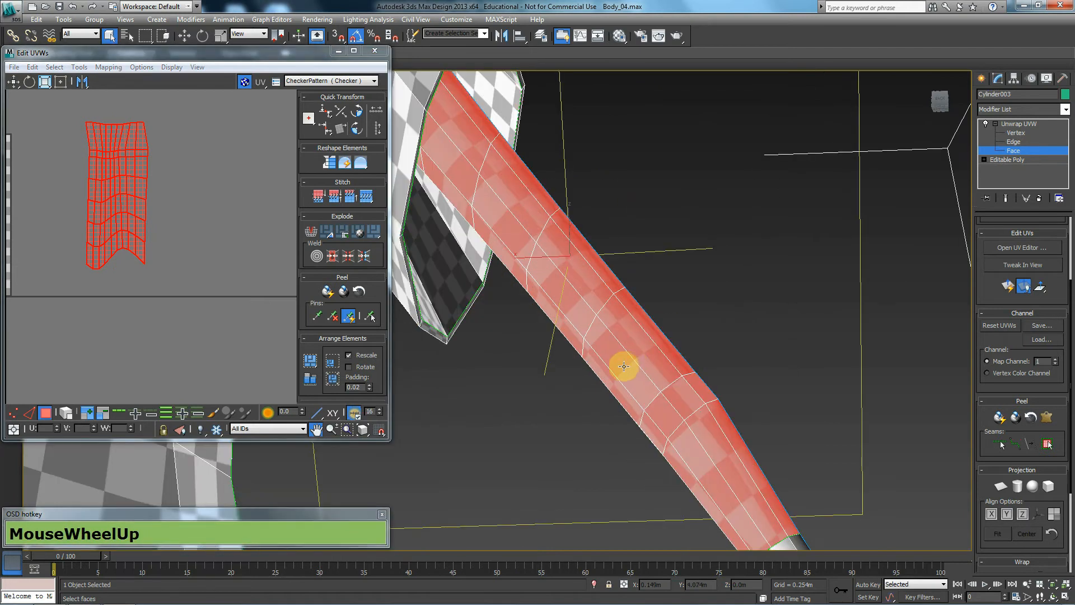
middle_click(641, 306)
scroll(642, 307, down, 5)
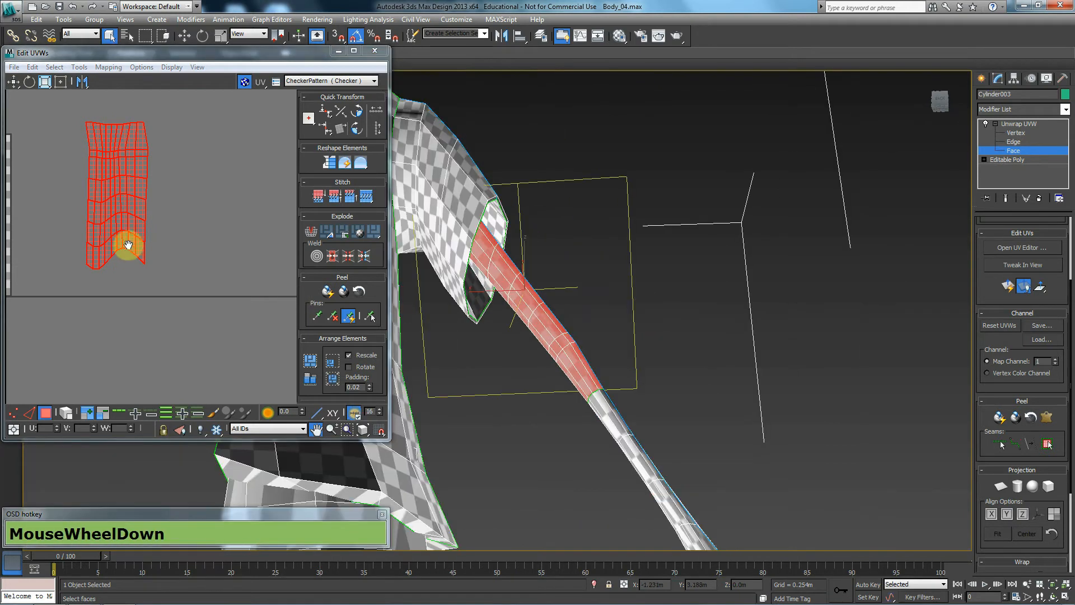
scroll(719, 375, down, 5)
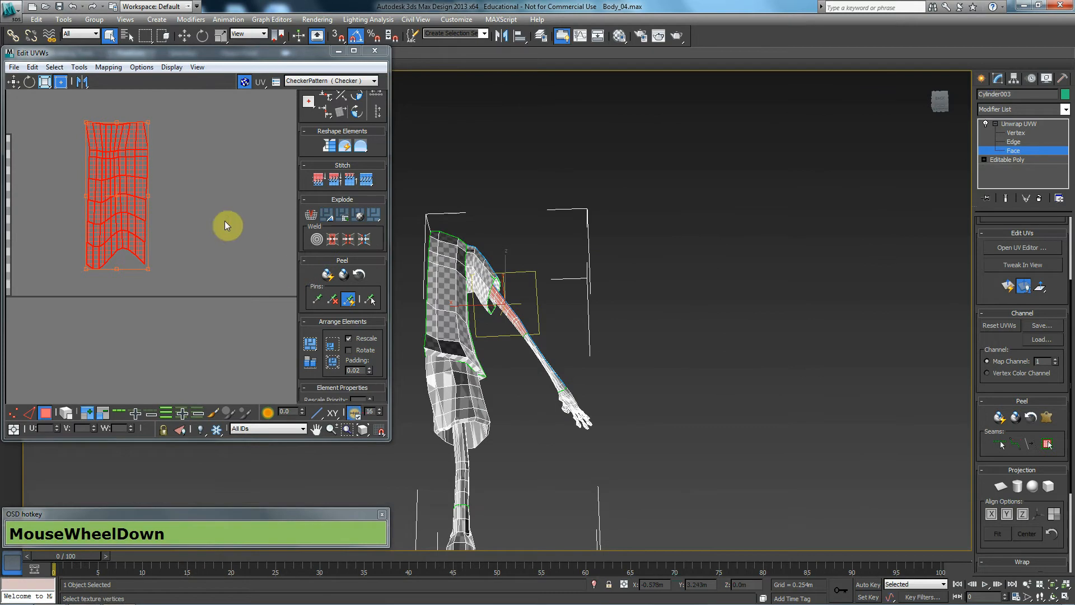
- Move the upper-arm UV shell up into the row of finished shells above the checker tile
middle_drag(225, 228, 278, 235)
scroll(233, 240, down, 3)
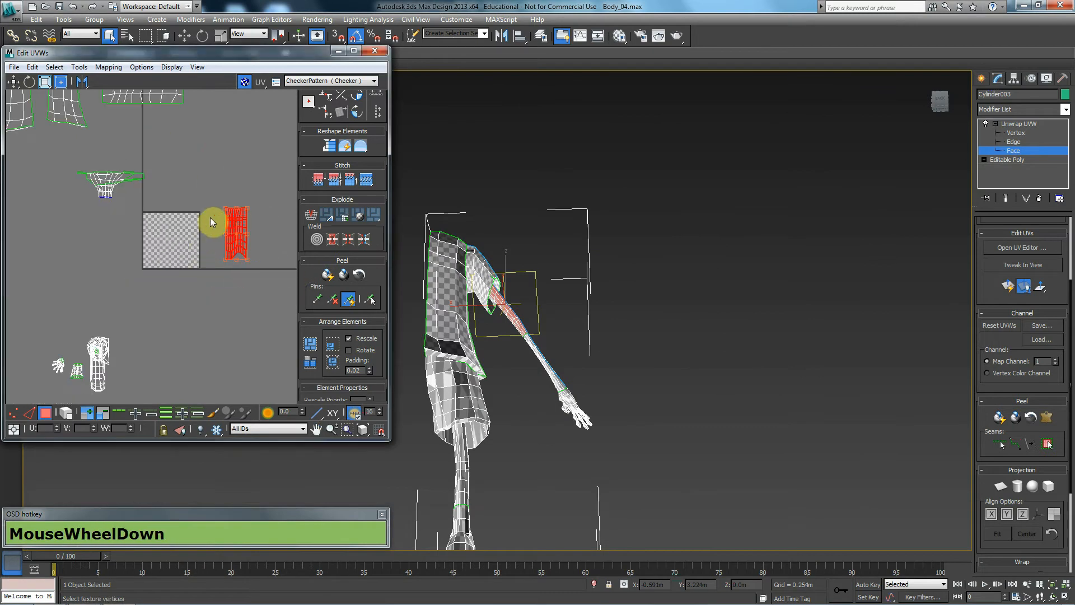
scroll(212, 221, down, 2)
drag(224, 230, 215, 125)
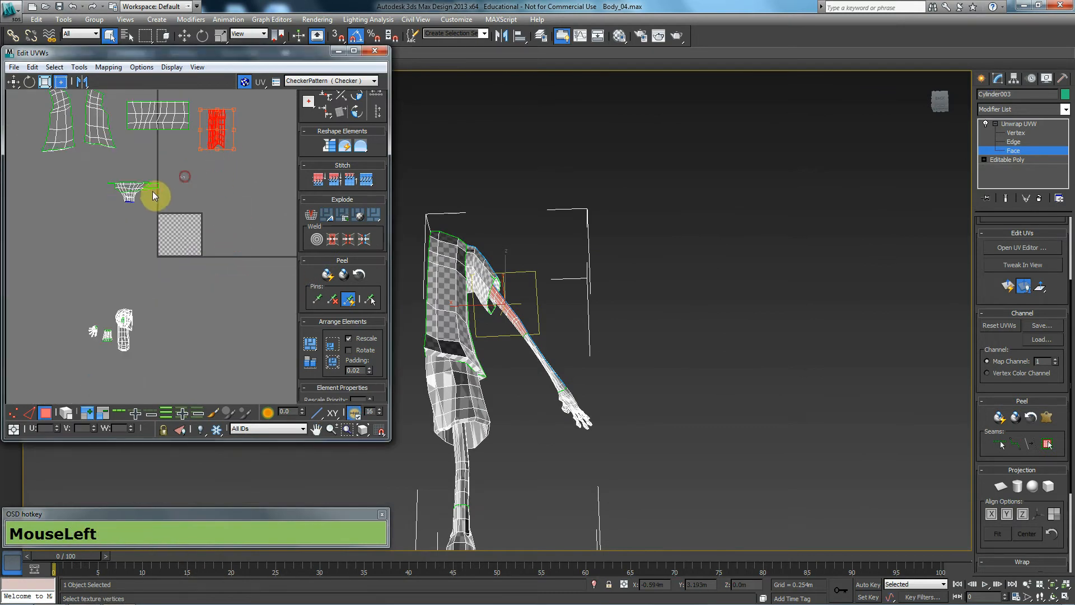
- Select the forearm UV shell and apply cylindrical mapping to it
drag(146, 193, 80, 217)
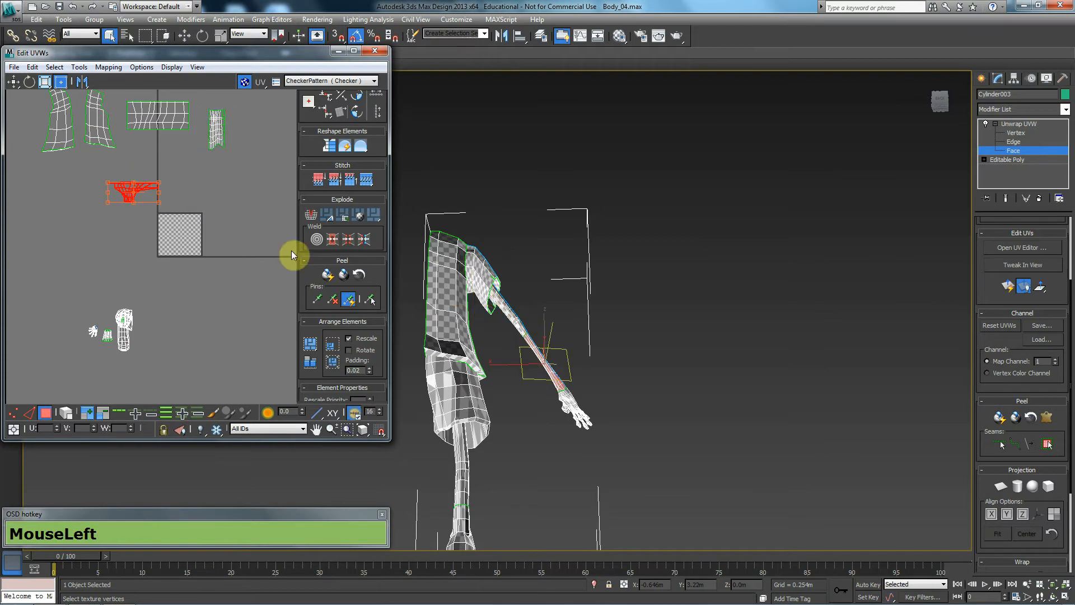
click(1016, 491)
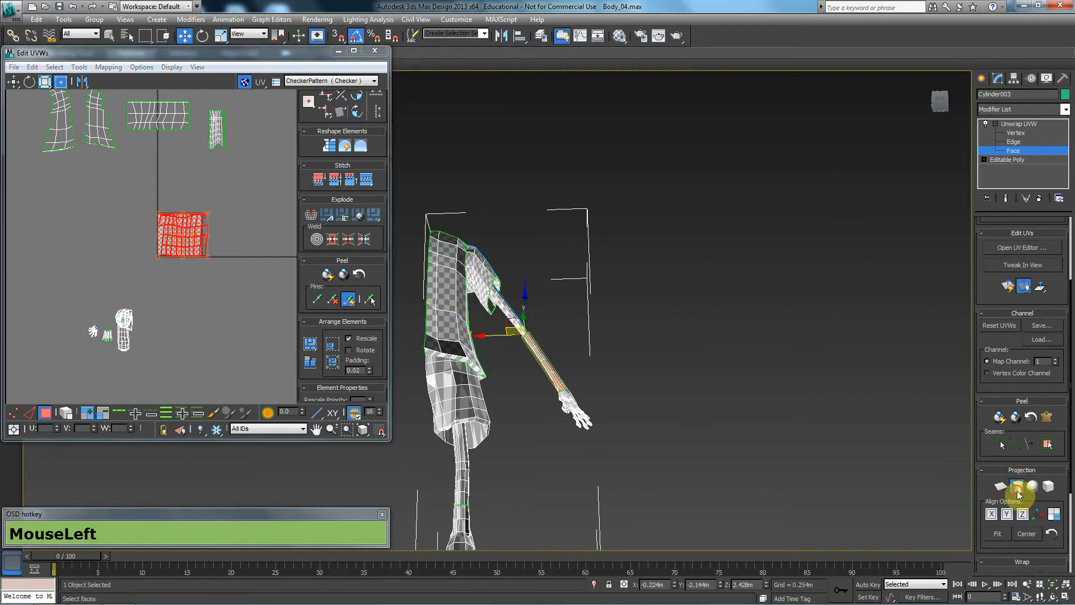
click(1017, 494)
- Squeeze the forearm UV shell to about 30% of its width, shorten it slightly, and check the checker pattern on the forearm
scroll(230, 280, up, 4)
middle_drag(144, 230, 198, 270)
scroll(213, 258, up, 2)
middle_drag(230, 235, 221, 236)
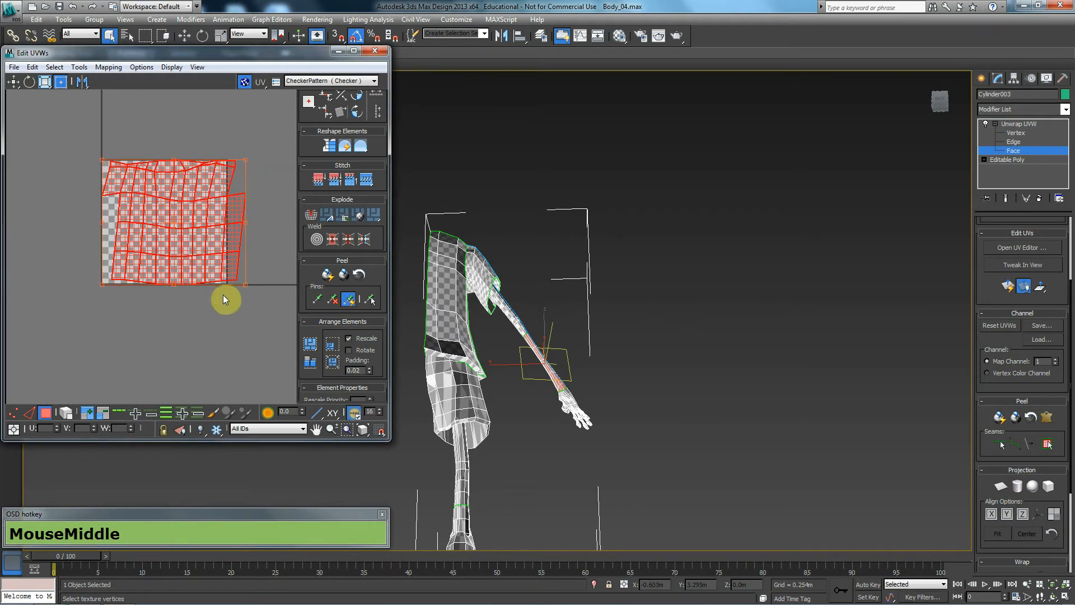
click(81, 125)
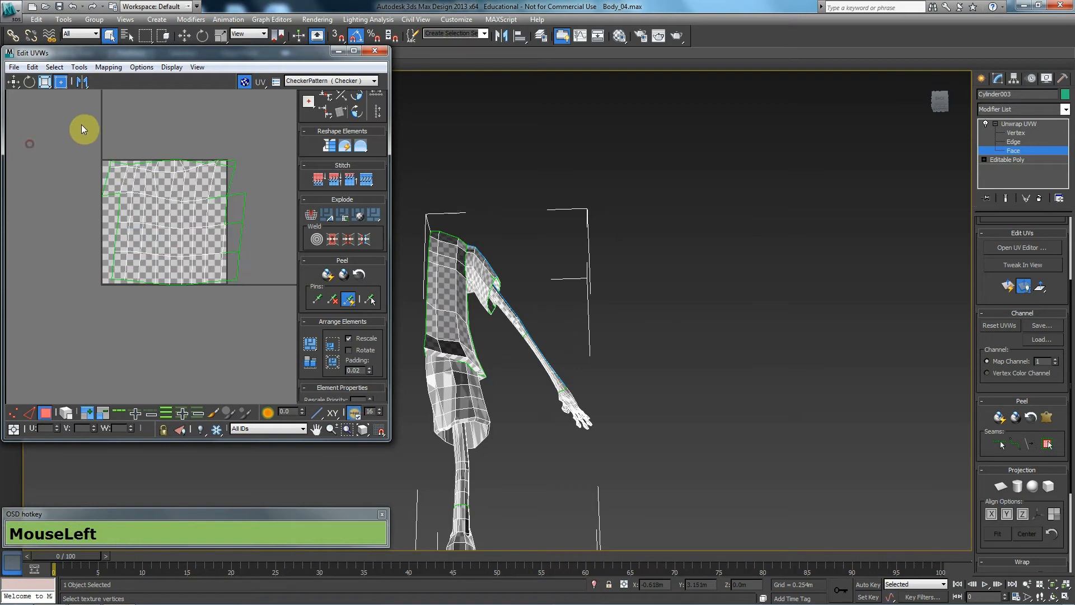
click(194, 255)
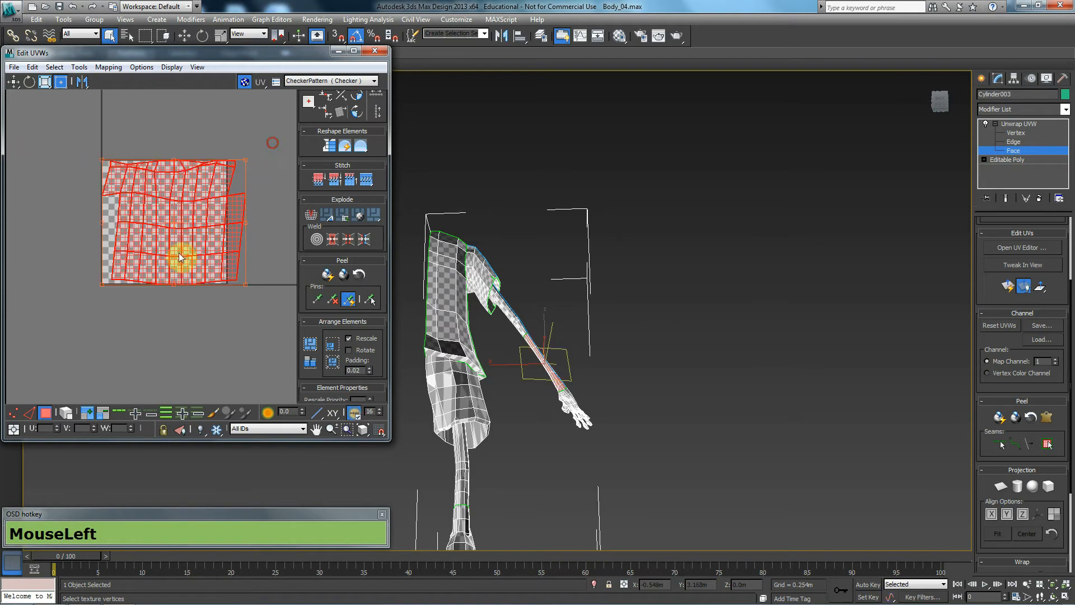
alt+middle_drag(535, 353, 538, 354)
key(z)
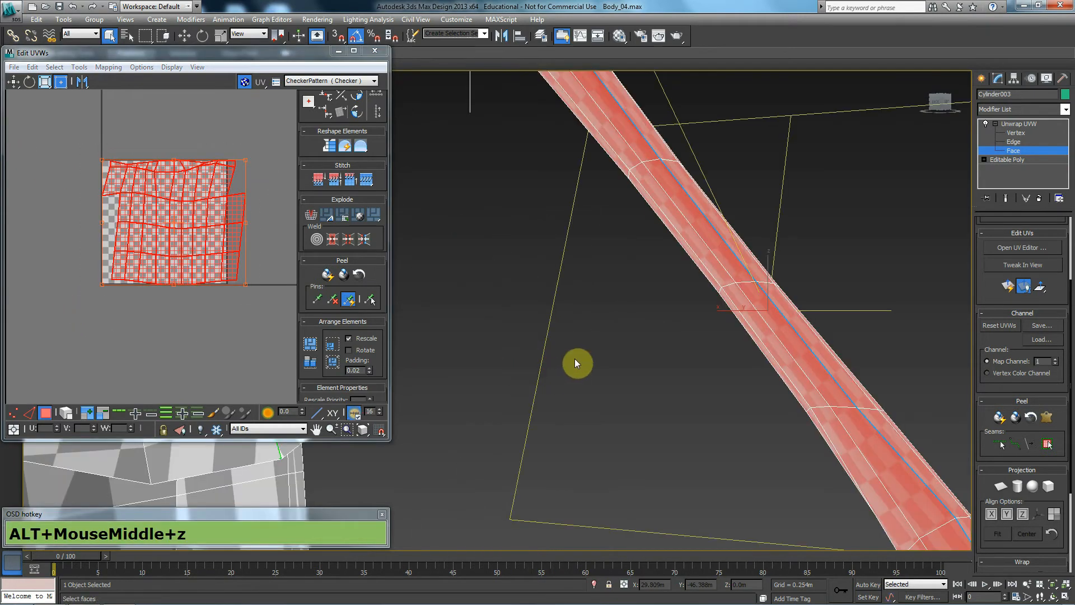
scroll(633, 349, down, 3)
alt+middle_drag(633, 349, 482, 404)
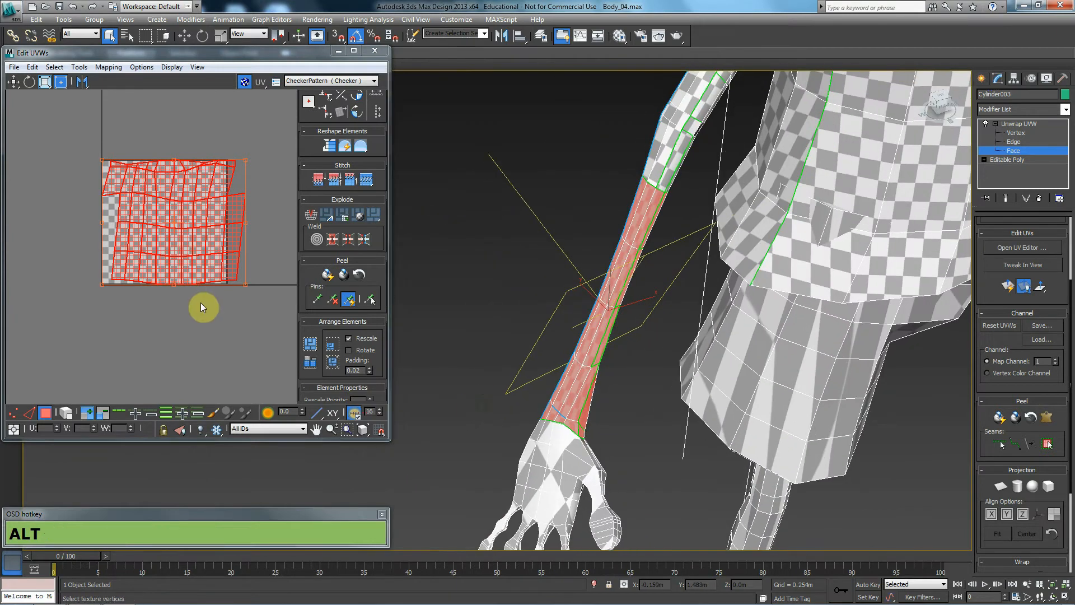
drag(246, 283, 244, 274)
drag(270, 268, 145, 267)
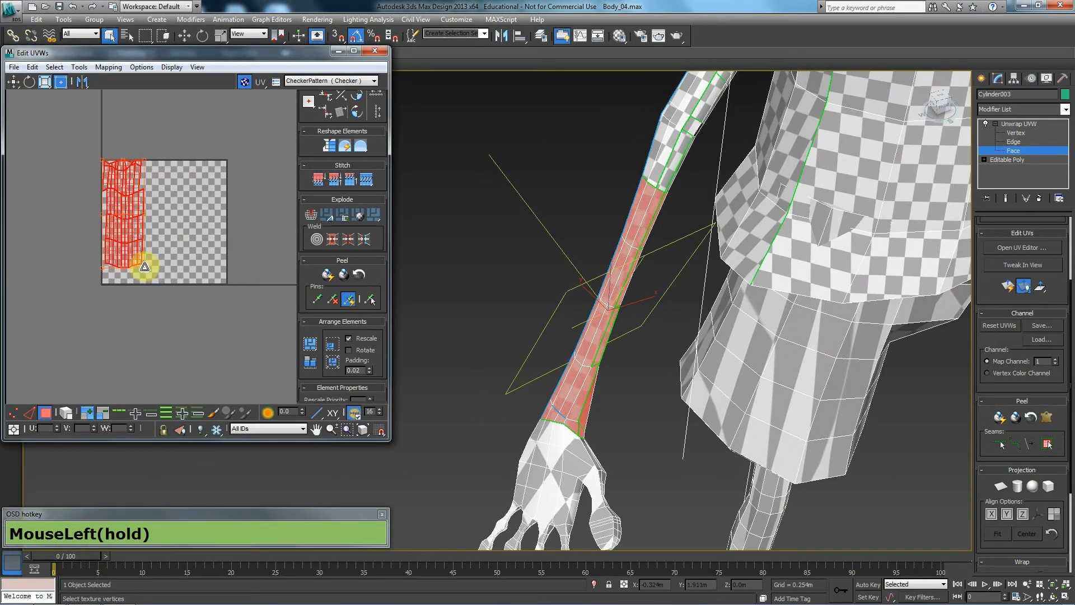
alt+middle_drag(583, 283, 838, 228)
- Move the forearm UV shell up beside the upper-arm shell and clear the selection
scroll(237, 238, down, 5)
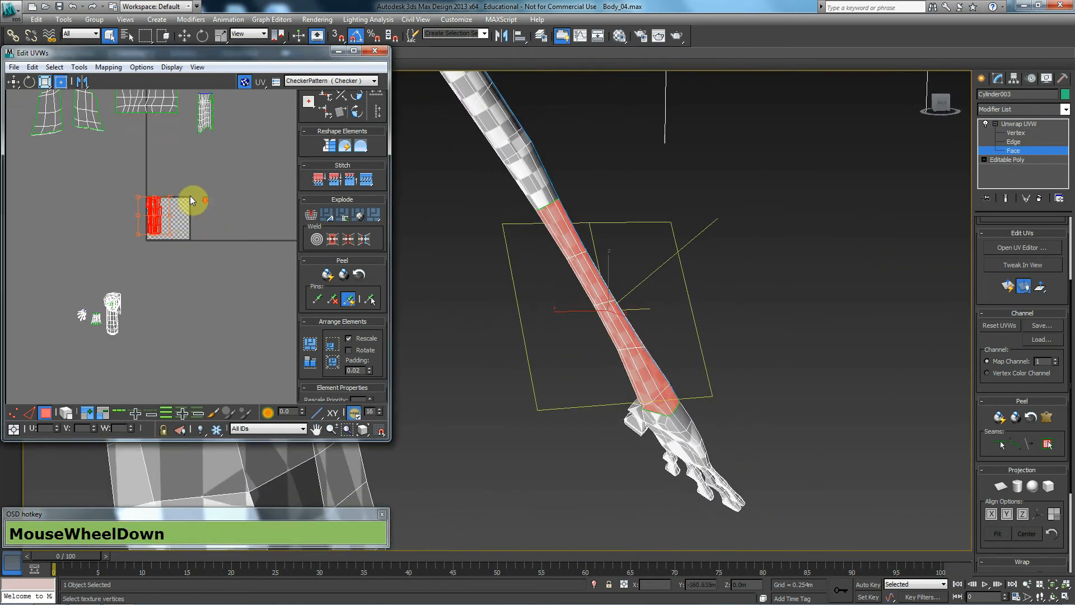
middle_drag(174, 244, 171, 278)
drag(168, 258, 231, 152)
click(561, 281)
- Examine the hand from several angles and highlight the remaining unprocessed shells to see which body parts they cover
alt+middle_drag(653, 345, 737, 286)
scroll(778, 261, down, 6)
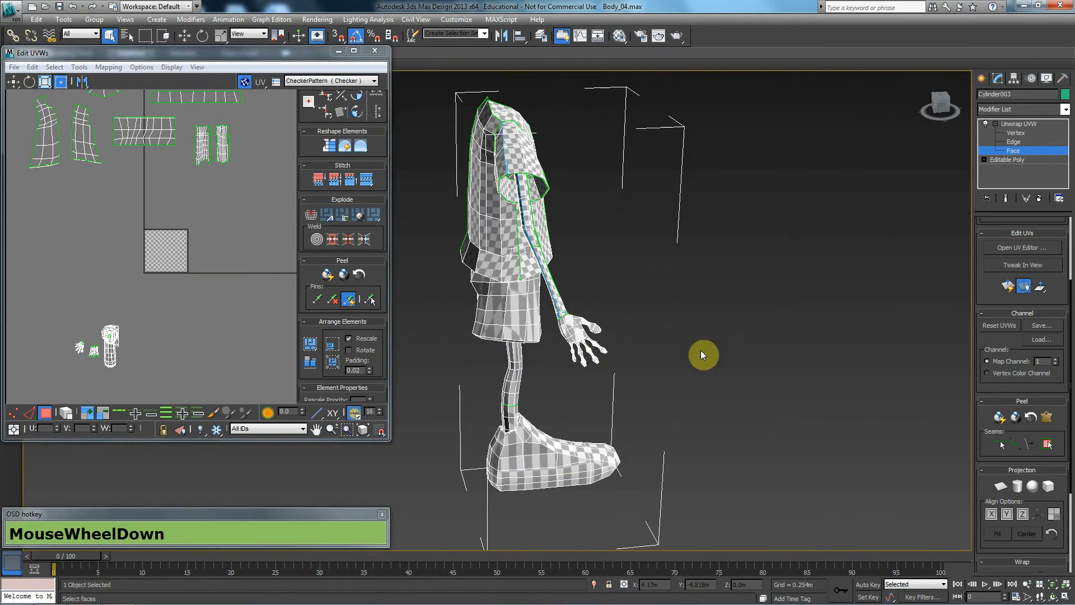
click(573, 361)
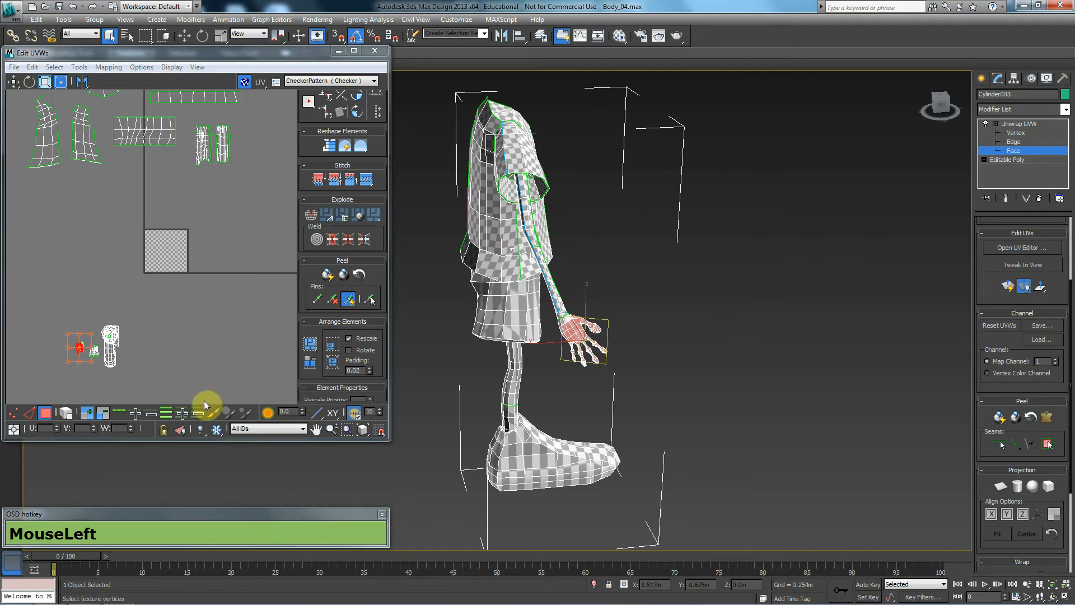
drag(139, 315, 52, 391)
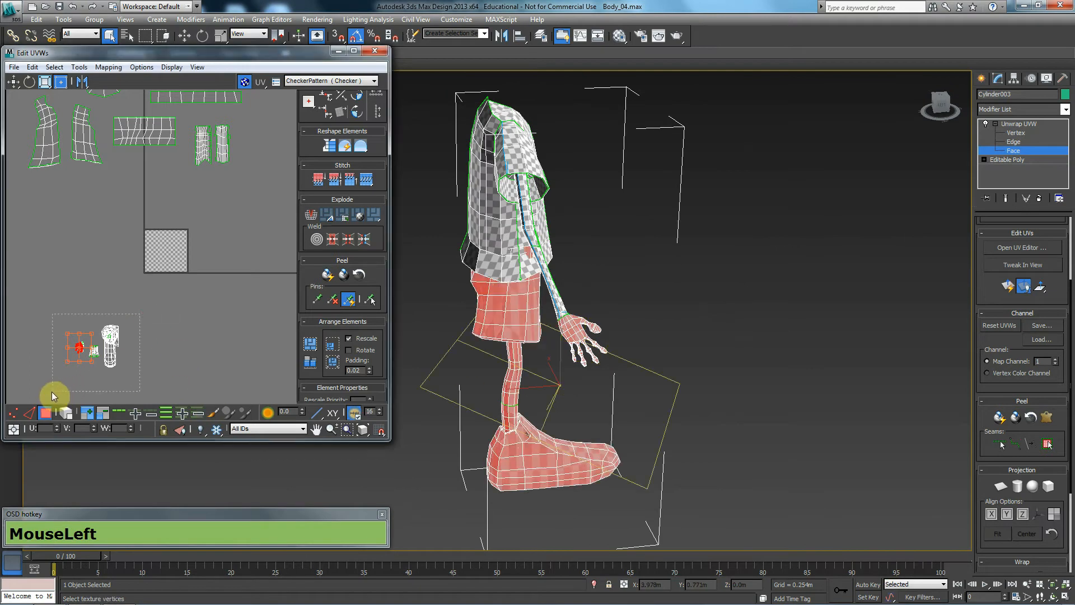
click(643, 336)
alt+middle_drag(581, 363, 643, 366)
click(619, 352)
scroll(617, 355, up, 6)
middle_drag(829, 353, 648, 342)
scroll(704, 345, down, 4)
click(761, 297)
scroll(741, 336, up, 3)
alt+middle_drag(743, 337, 774, 322)
middle_drag(756, 324, 613, 343)
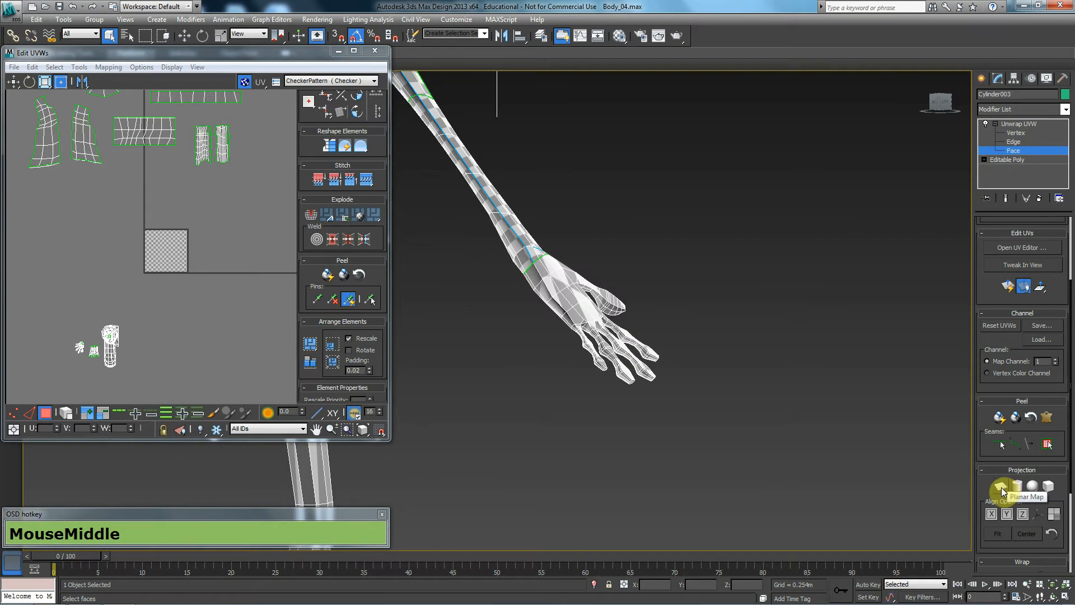
- Mark a point-to-point seam from the little fingertip along the outer edge of the hand to the wrist seam
click(1015, 444)
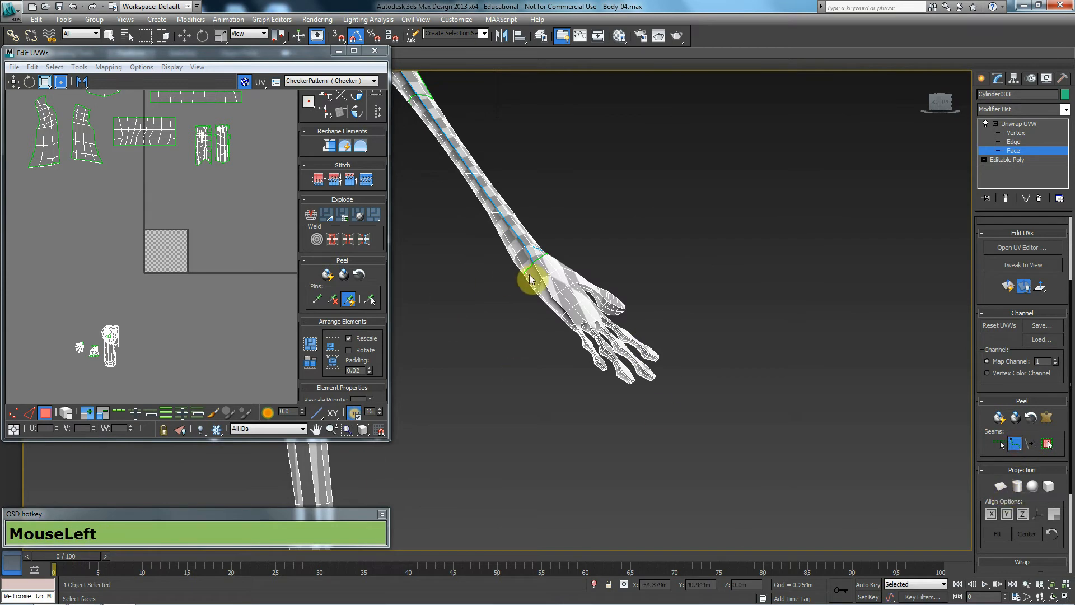
scroll(692, 376, up, 2)
scroll(714, 418, up, 2)
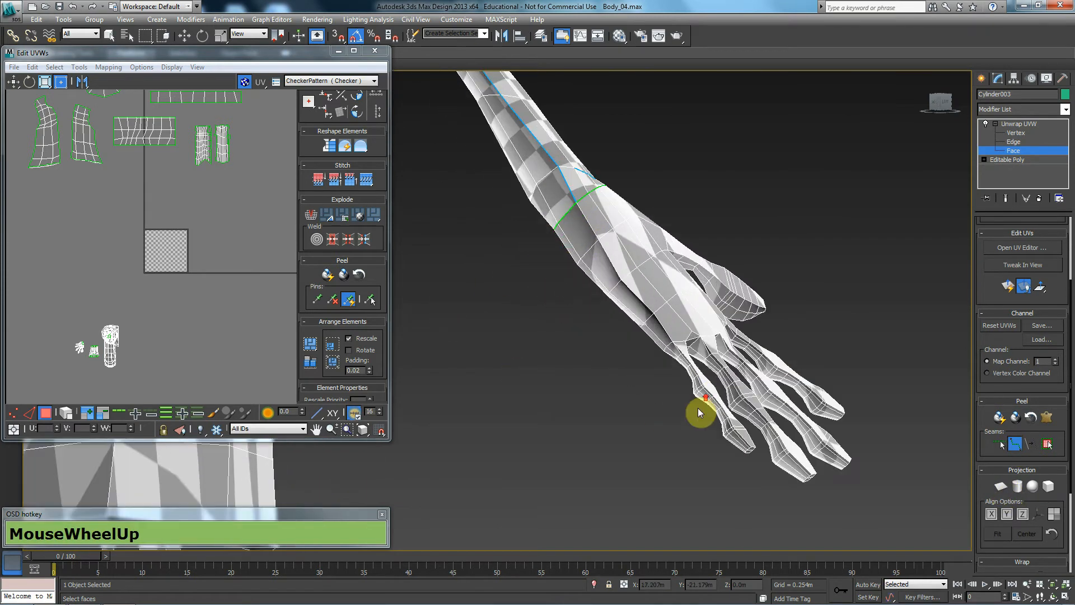
middle_drag(738, 443, 653, 367)
scroll(665, 392, up, 2)
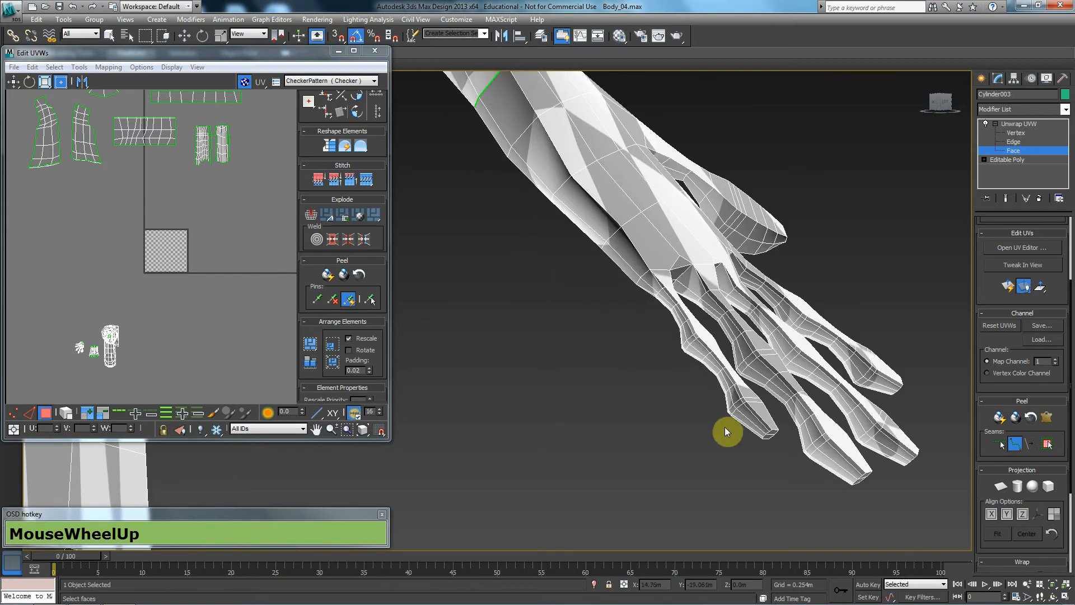
click(766, 434)
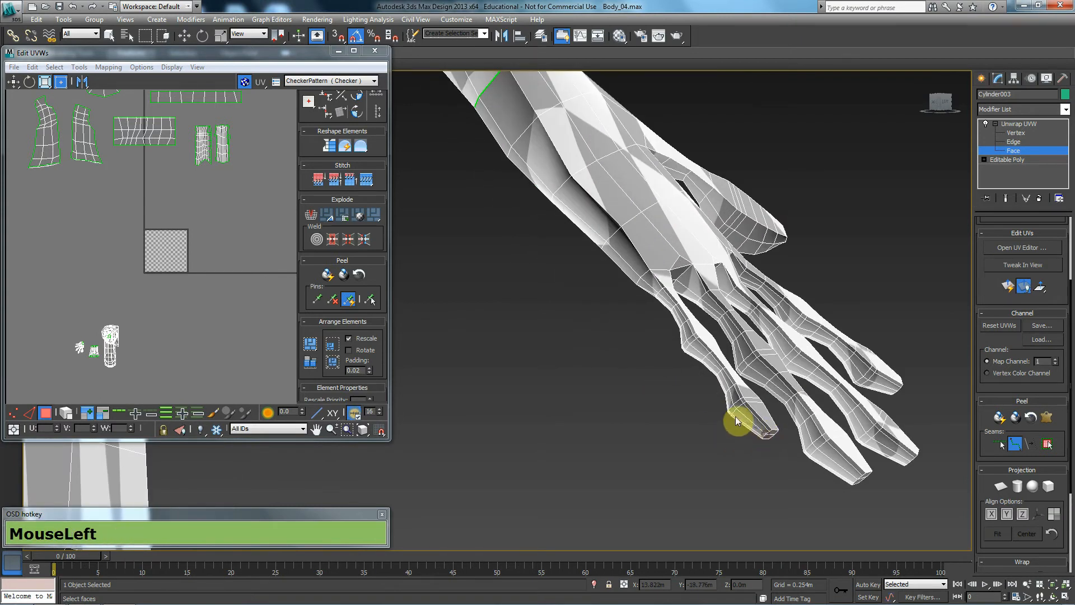
click(642, 278)
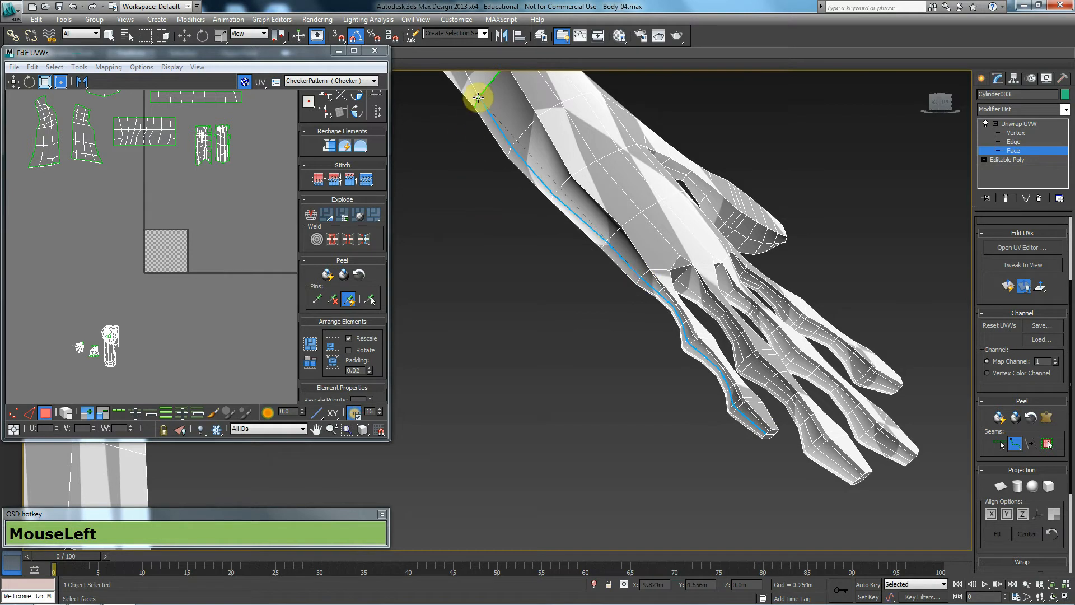
right_click(492, 115)
- Continue the seam from the little fingertip back down its inner side and onto the adjacent side of the ring finger
scroll(684, 392, up, 3)
middle_drag(683, 391, 497, 337)
click(490, 333)
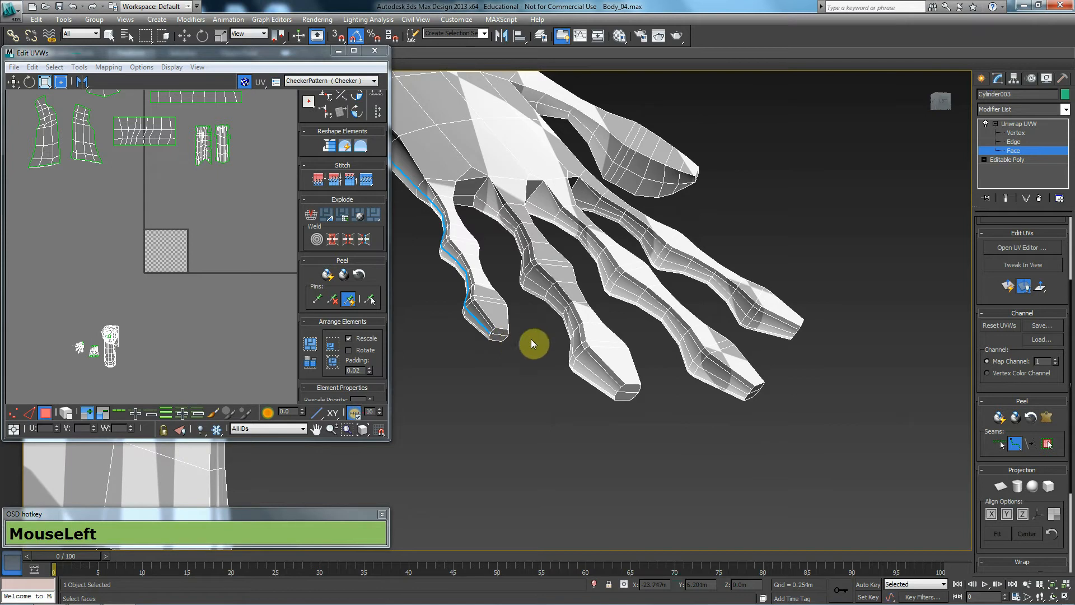
click(476, 194)
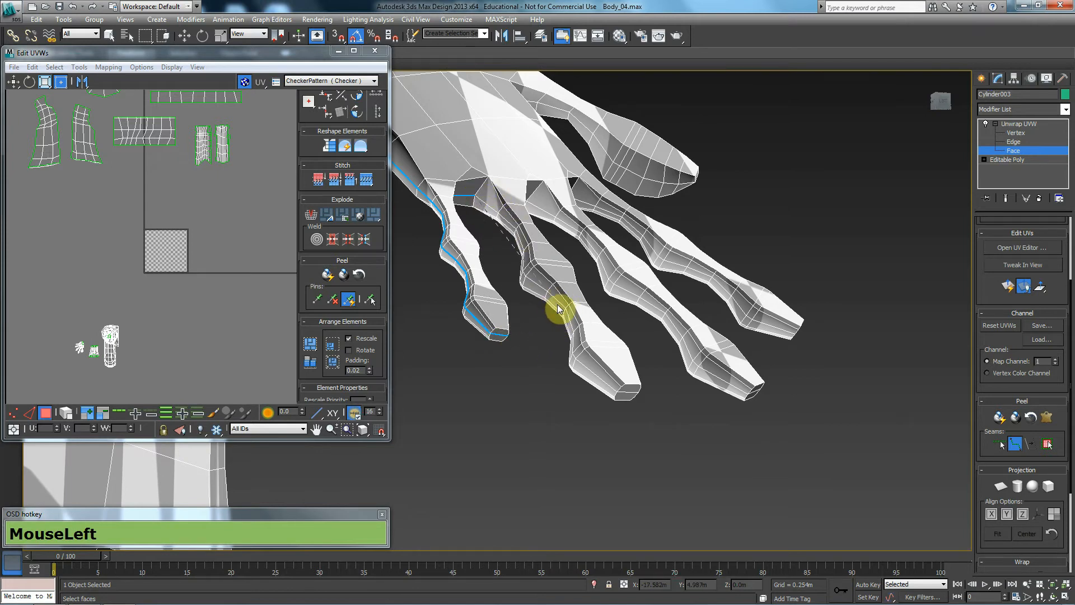
click(548, 291)
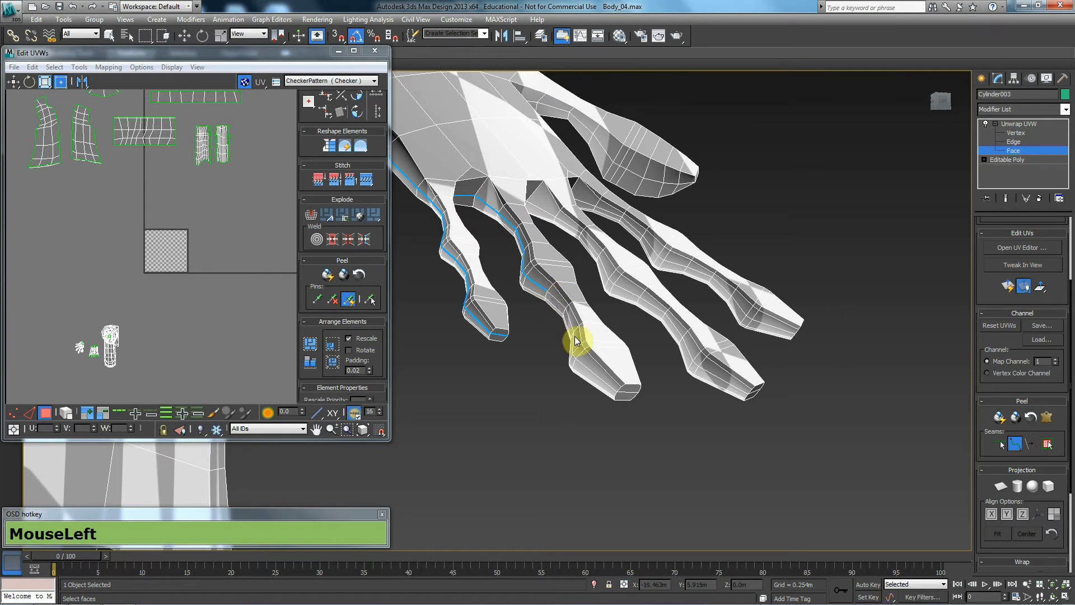
- Extend the seam around the ring fingertip, down its other side, and along the middle finger to its tip
alt+middle_drag(621, 392, 732, 372)
scroll(615, 389, down, 3)
alt+middle_drag(614, 388, 584, 391)
middle_drag(523, 332, 682, 297)
mouse_move(666, 336)
alt+middle_down()
mouse_move(542, 385)
mouse_move(661, 353)
alt+middle_up()
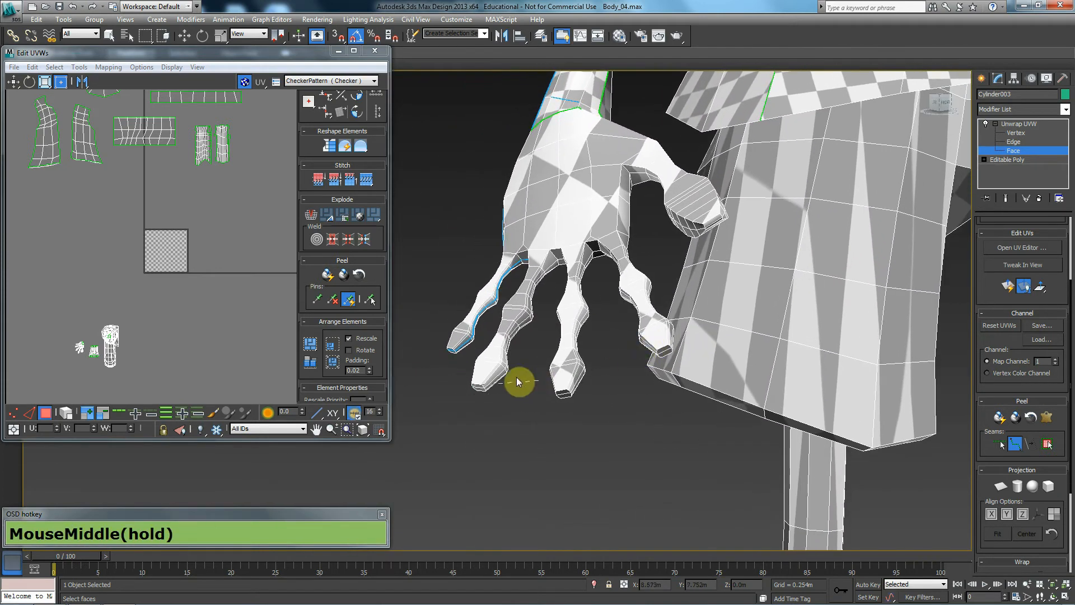
drag(529, 315, 529, 315)
alt+middle_drag(558, 259, 845, 279)
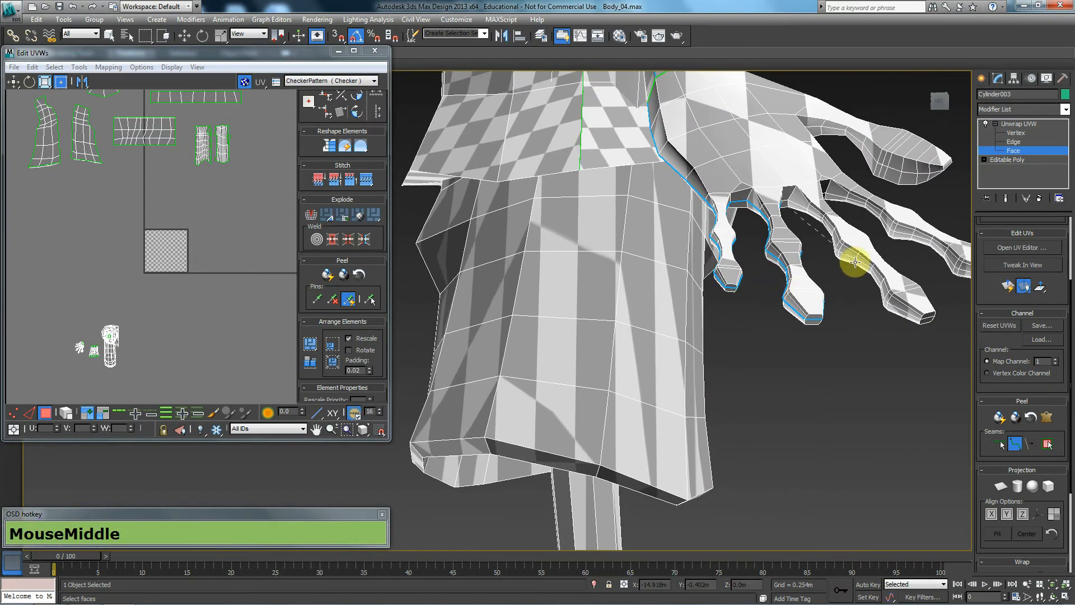
drag(855, 258, 922, 320)
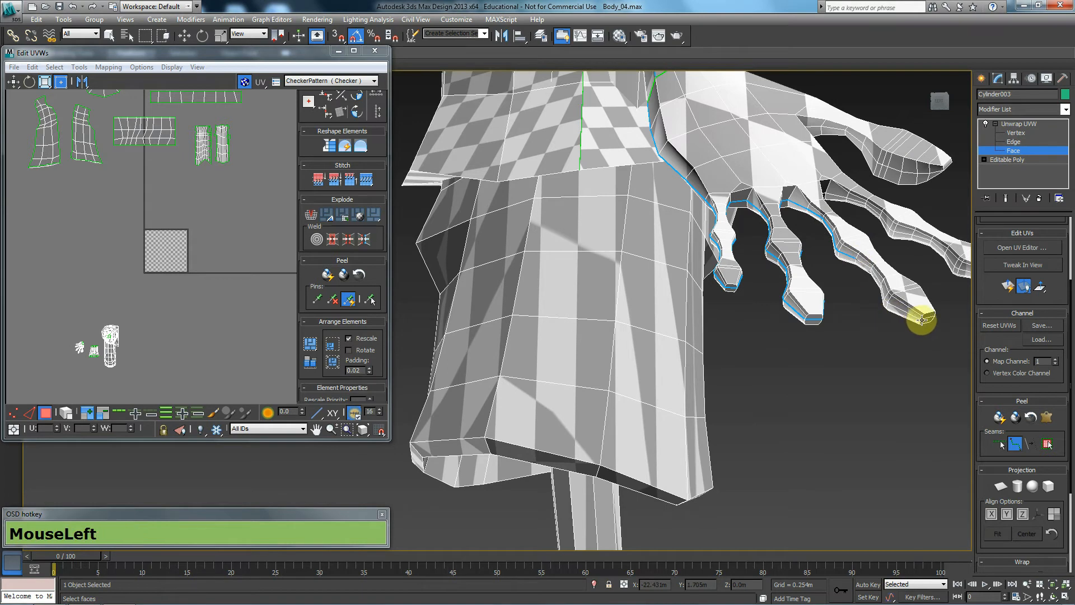
- Try to continue the seam from the middle fingertip down its far side and onto the index finger
middle_drag(915, 322, 818, 291)
click(919, 263)
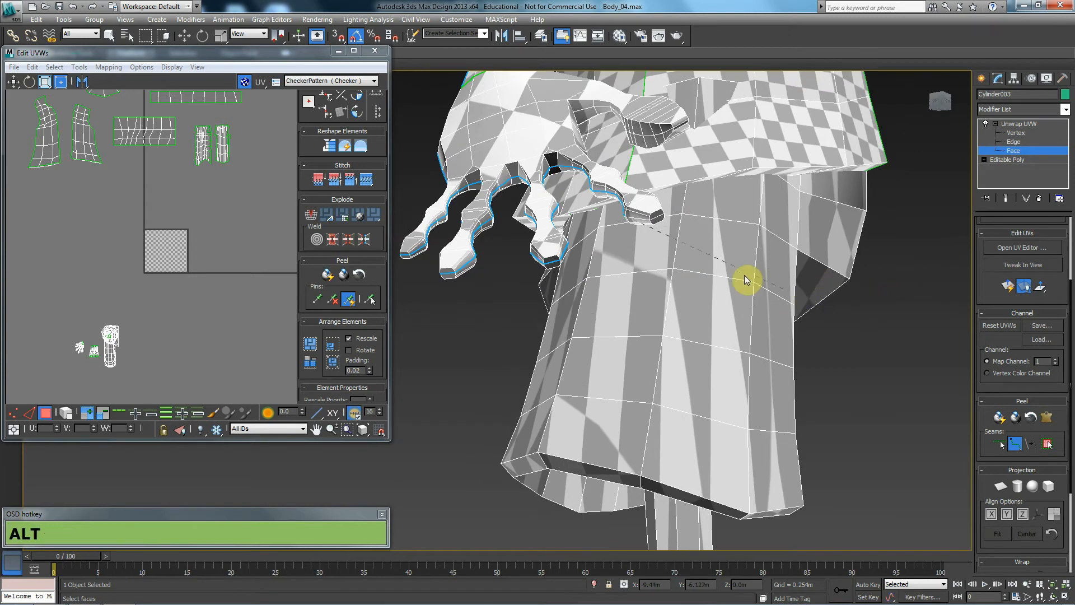
alt+middle_drag(664, 181, 559, 281)
click(492, 271)
alt+middle_drag(700, 308, 713, 247)
key(ctrl+x)
key(z)
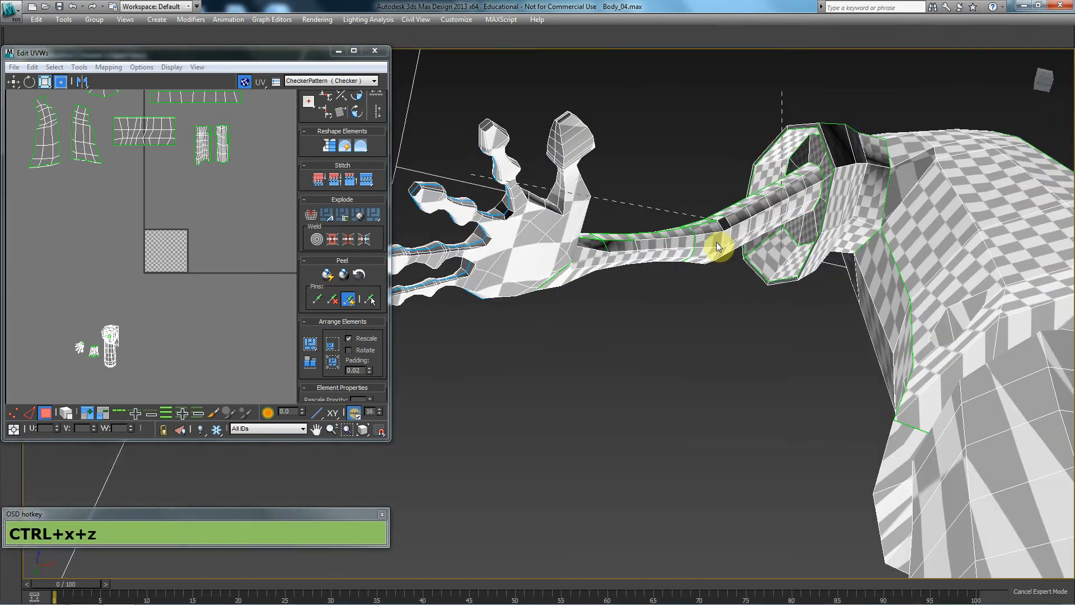
key(ctrl+x)
alt+middle_drag(660, 258, 592, 193)
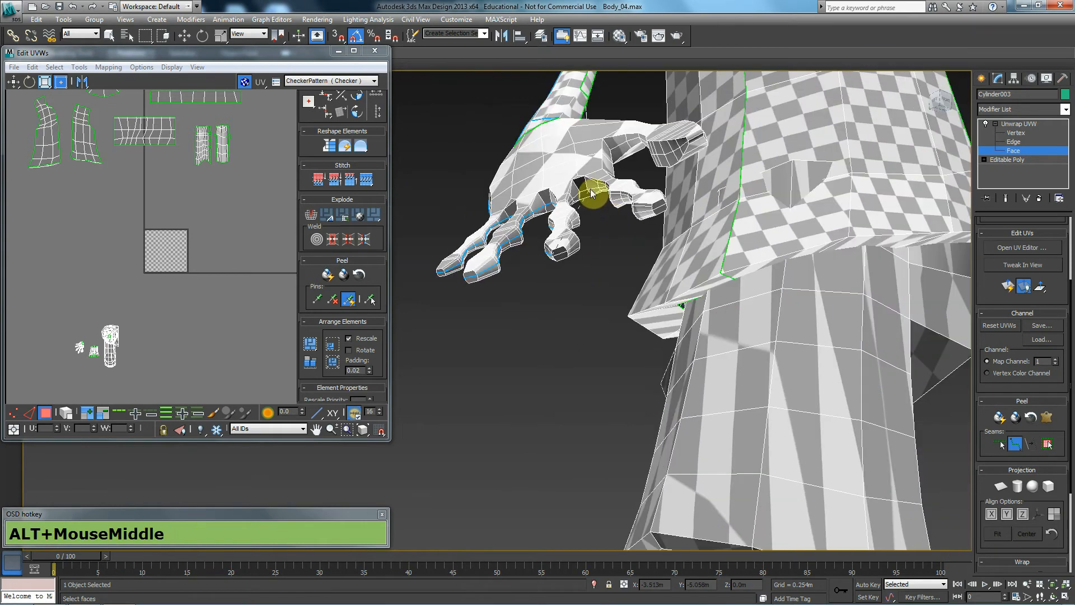
- Mark the seam along the index finger to its tip and back down its thumb side
click(587, 190)
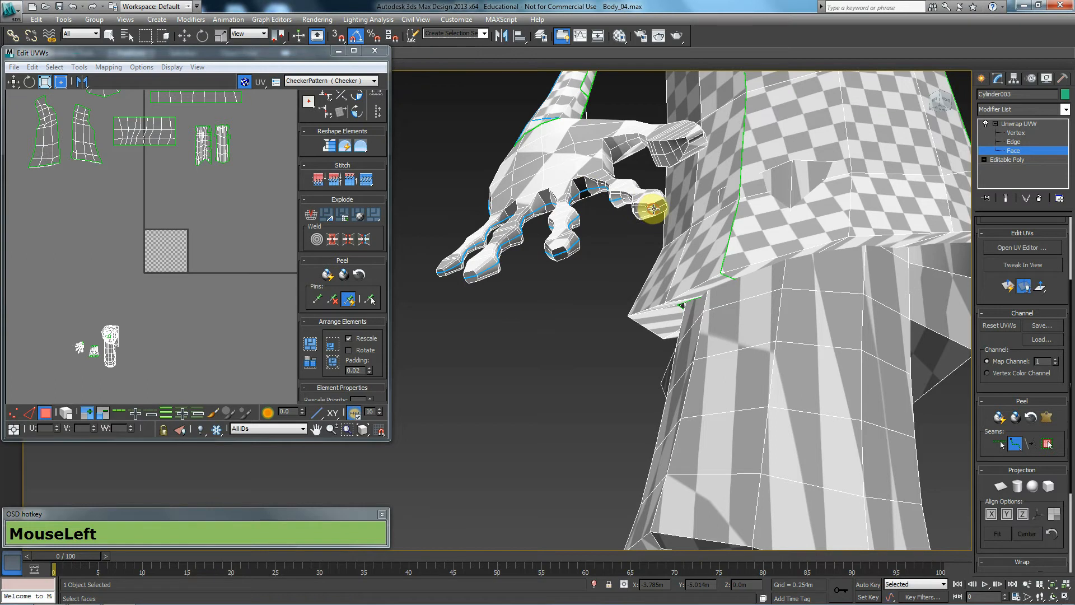
alt+middle_drag(669, 216, 481, 306)
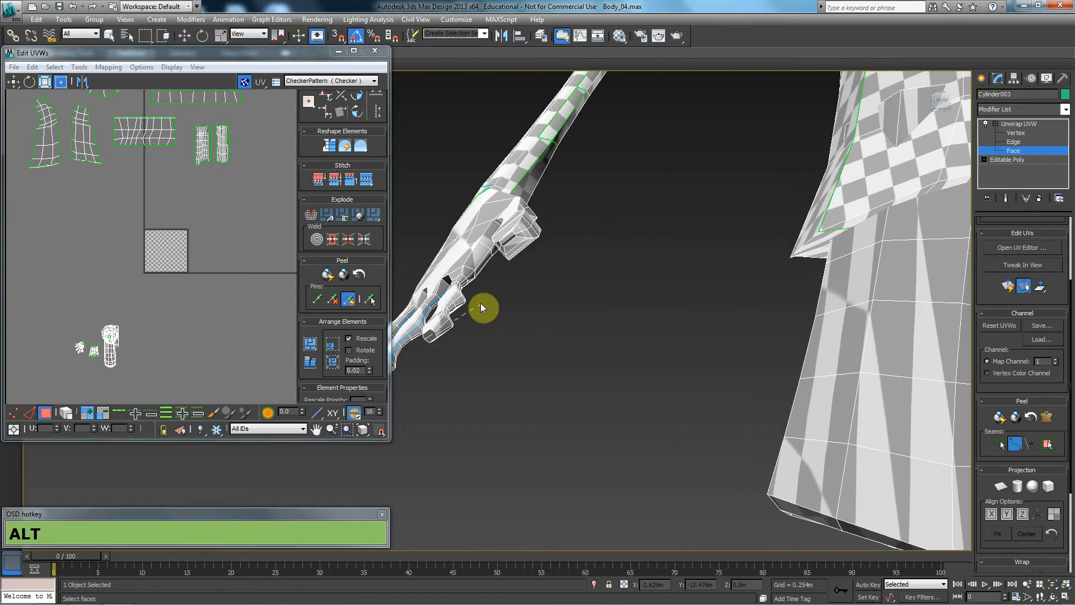
click(453, 305)
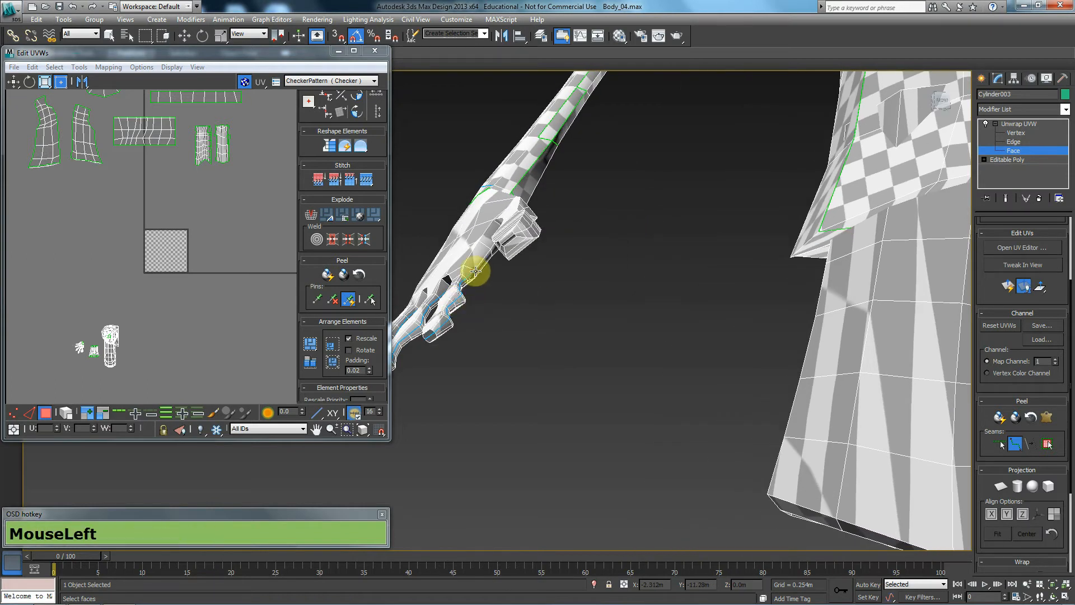
- Continue the seam around the thumb tip and back to the wrist seam, and finish seam marking
alt+middle_drag(480, 268, 579, 216)
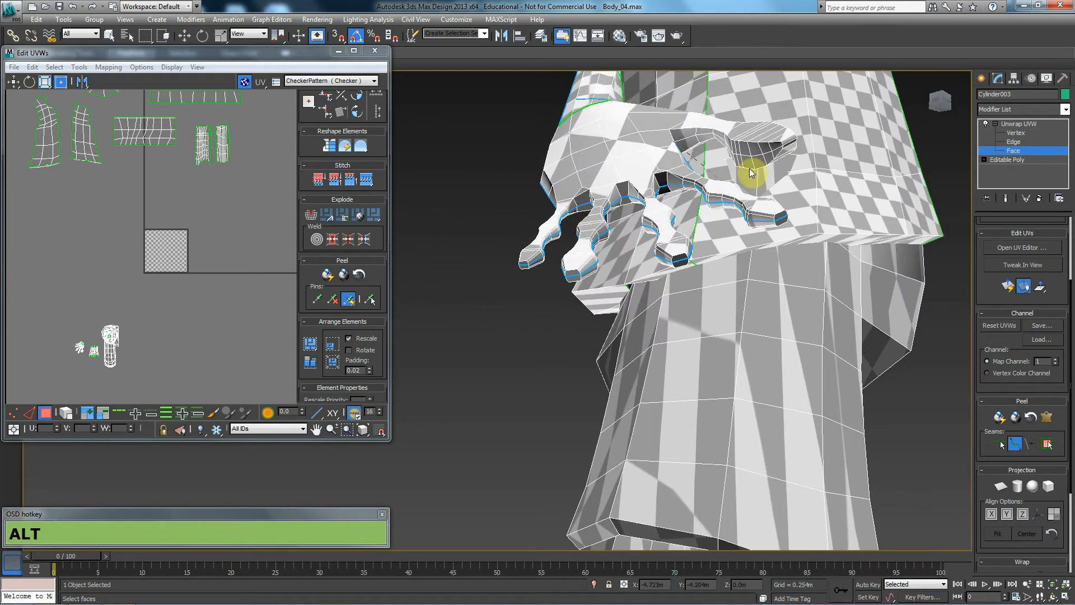
click(782, 145)
middle_drag(773, 149, 512, 255)
click(490, 238)
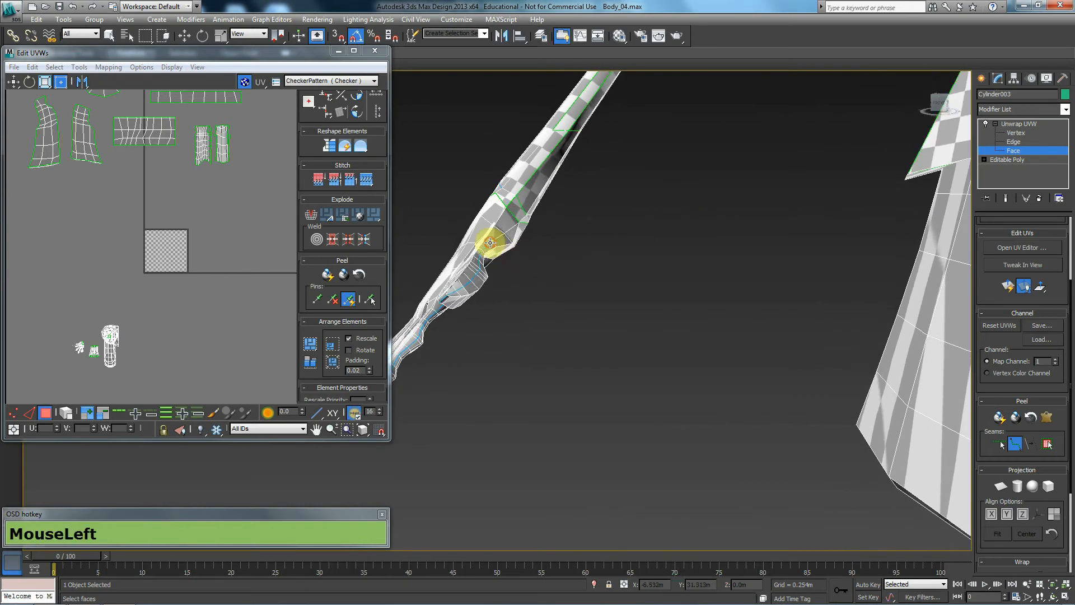
alt+middle_drag(517, 259, 676, 321)
right_click(526, 283)
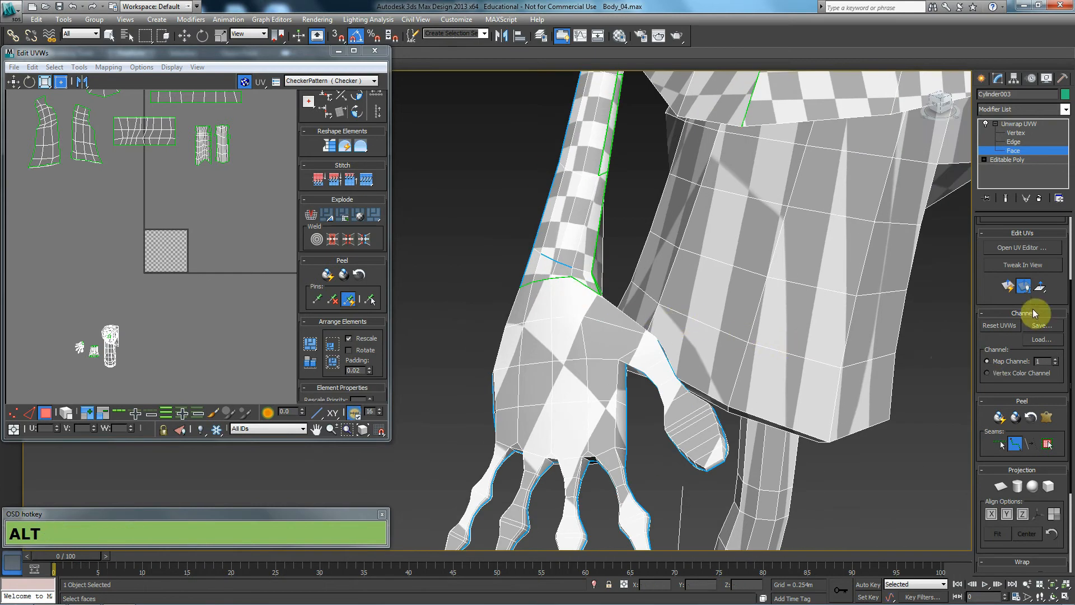
- Select the faces on one side of the hand out to the marked seam and apply planar mapping to them
click(1015, 443)
double_click(561, 376)
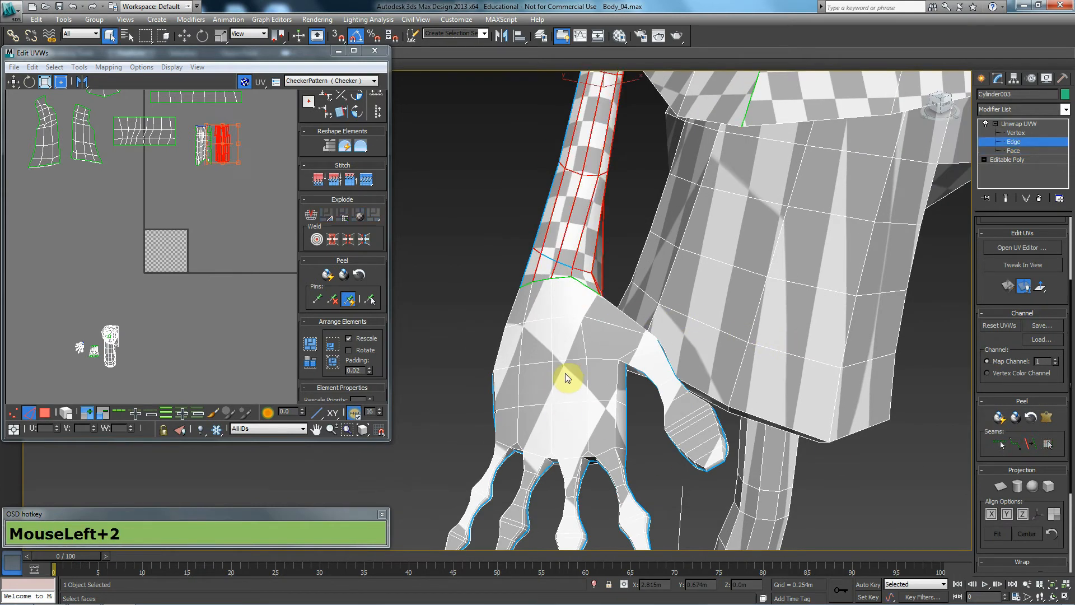
click(566, 374)
click(607, 353)
key(3)
click(559, 367)
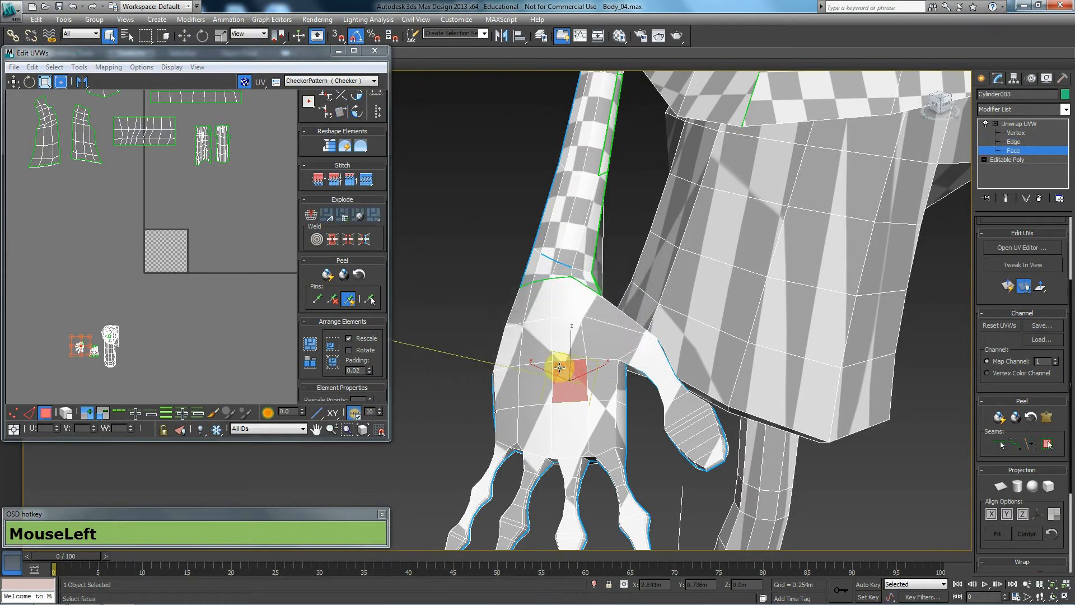
click(1047, 444)
alt+middle_drag(758, 412, 753, 372)
click(1005, 490)
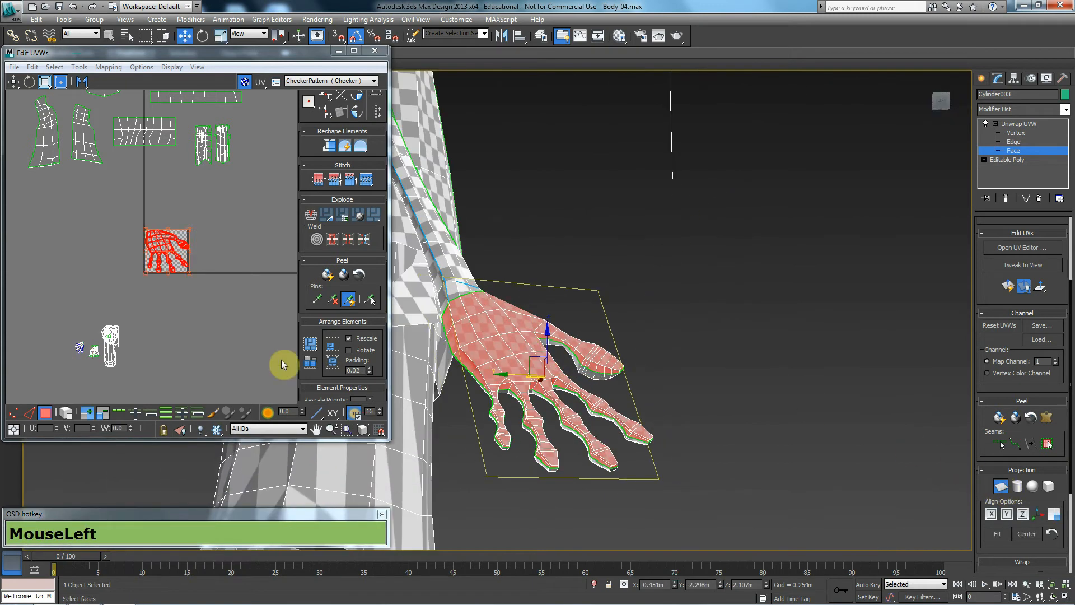
- Finish the first planar mapping and move the hand shell off the checker tile, below and beside the arm shells
scroll(151, 293, up, 6)
alt+middle_drag(602, 356, 559, 352)
scroll(567, 373, up, 2)
middle_drag(136, 249, 137, 247)
scroll(136, 251, down, 2)
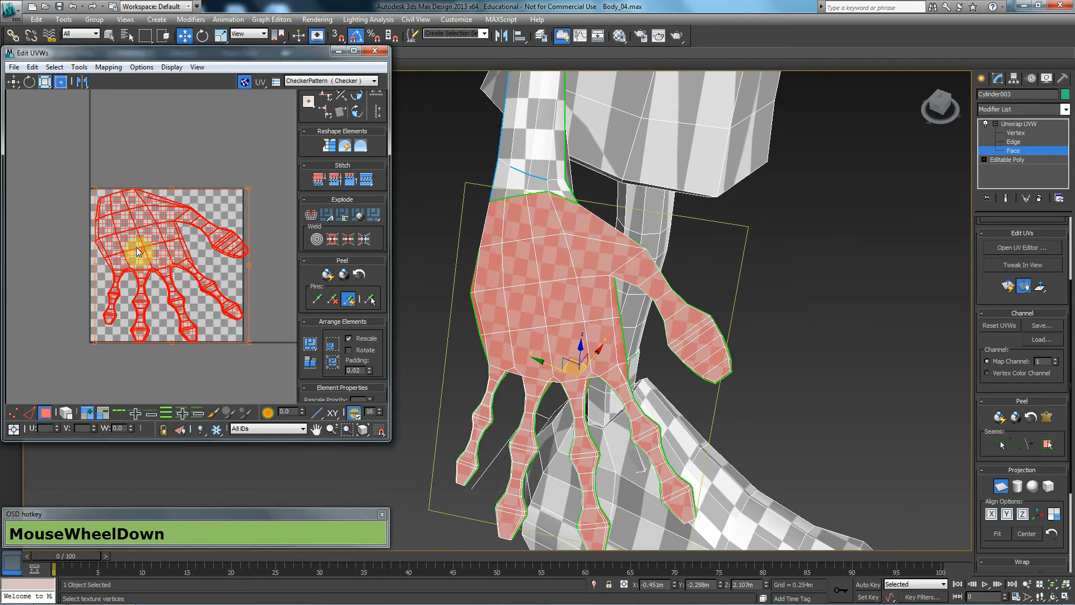
click(1001, 486)
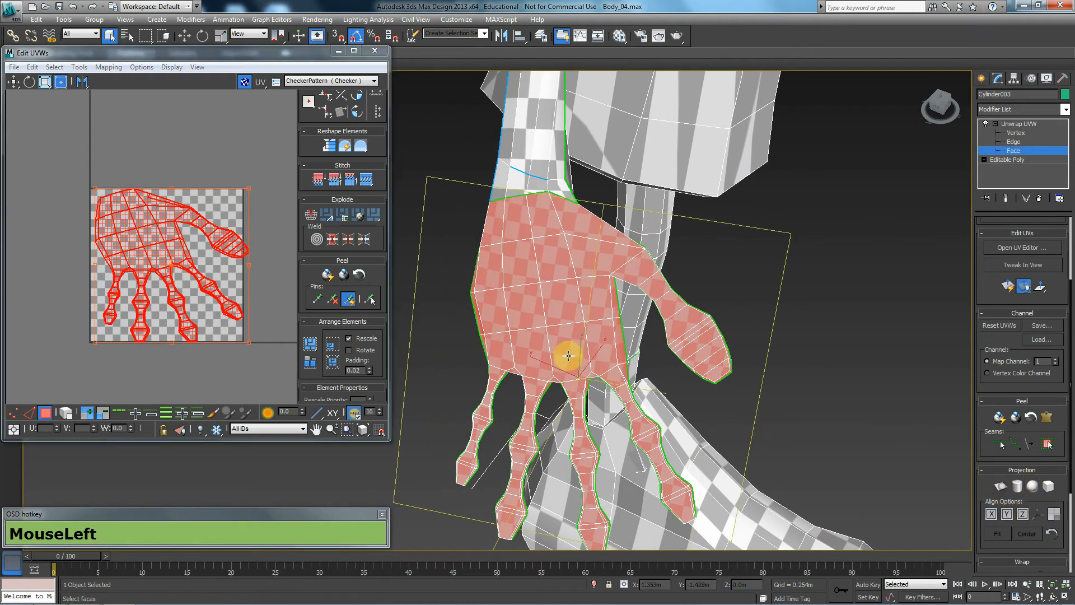
alt+middle_drag(567, 361, 586, 348)
scroll(112, 242, down, 3)
scroll(157, 261, down, 1)
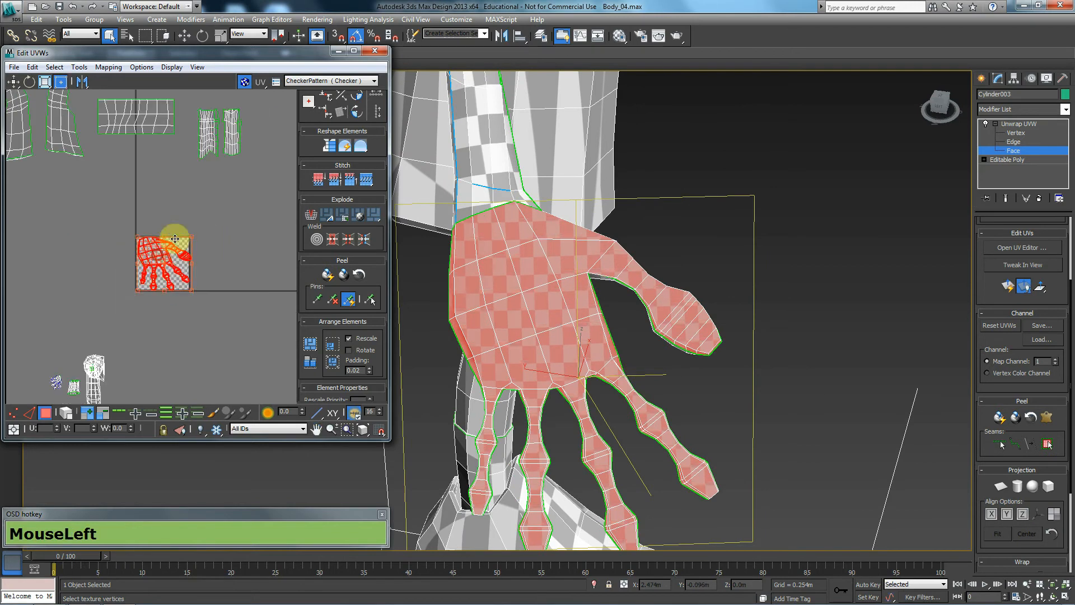
drag(161, 252, 258, 189)
- Select the faces on the opposite side of the hand out to the seam and planar-map them
alt+middle_drag(511, 324, 648, 156)
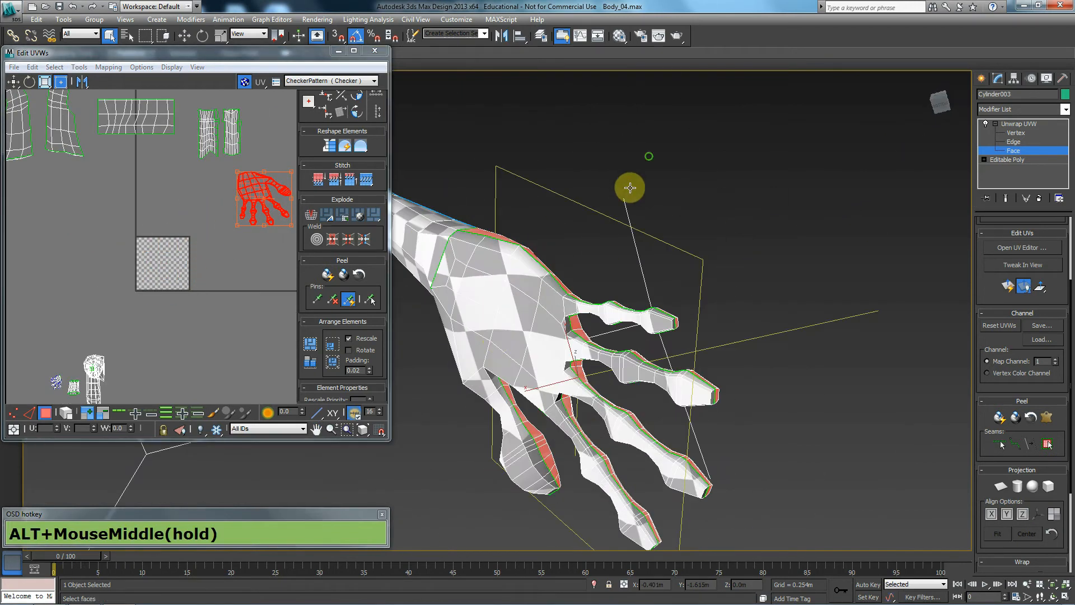
click(499, 336)
click(1048, 446)
click(1014, 487)
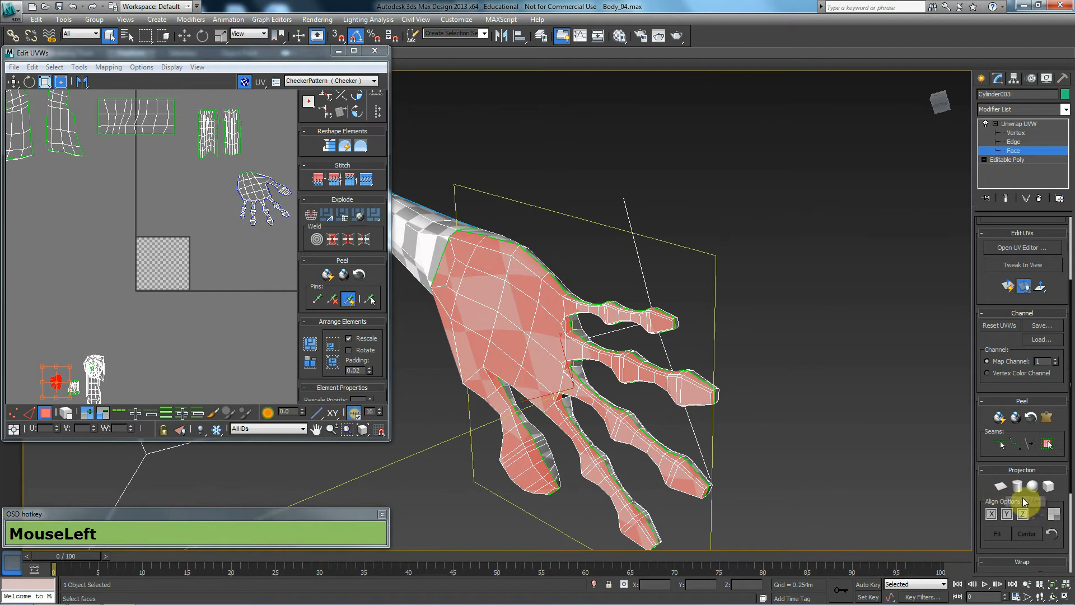
click(1002, 488)
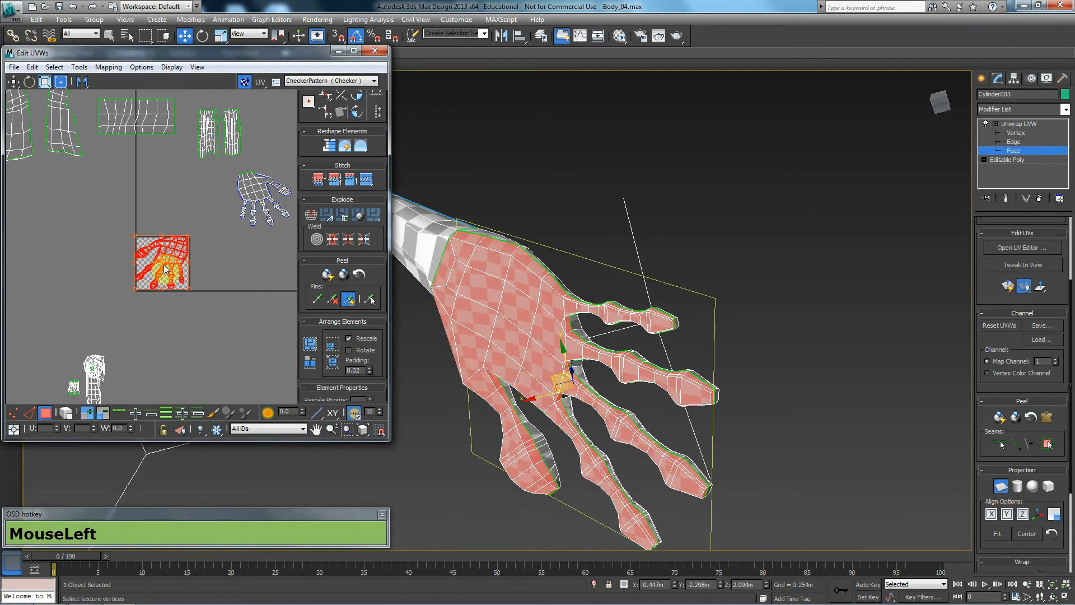
click(1002, 487)
- Place the second hand shell next to the first and move the pair beside the arm shells
drag(192, 240, 281, 179)
middle_drag(226, 254, 146, 290)
drag(199, 199, 259, 217)
click(223, 289)
scroll(222, 289, down, 2)
drag(279, 298, 221, 160)
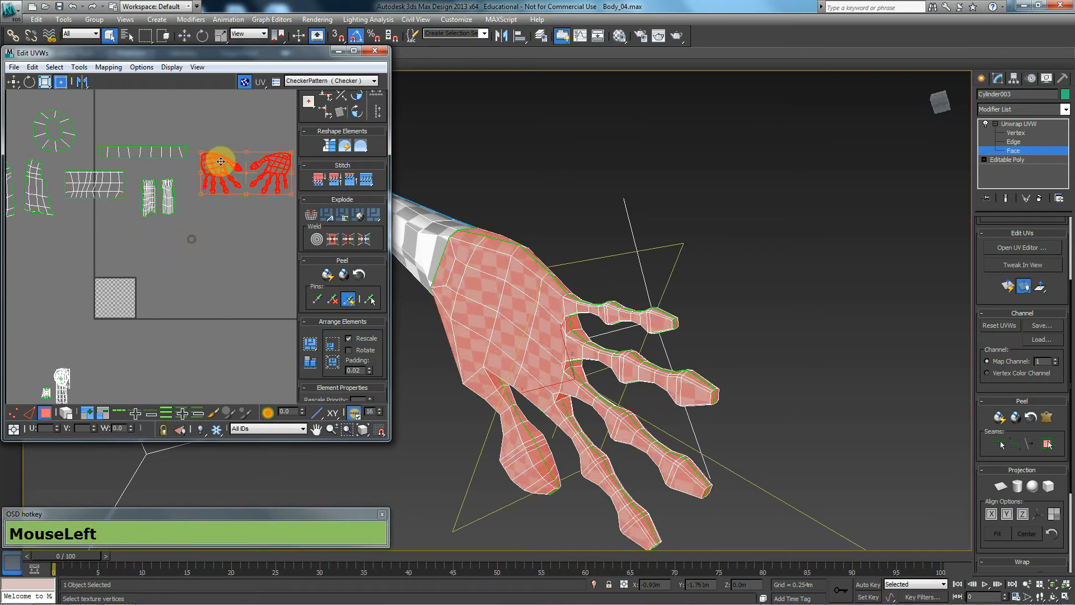
- Deselect the hand faces and examine the checker pattern on the arm and hand and the unmapped shorts from several sides
click(487, 335)
middle_drag(487, 334, 835, 276)
scroll(715, 348, down, 3)
alt+middle_drag(715, 348, 566, 387)
scroll(590, 303, down, 3)
alt+middle_drag(536, 347, 616, 348)
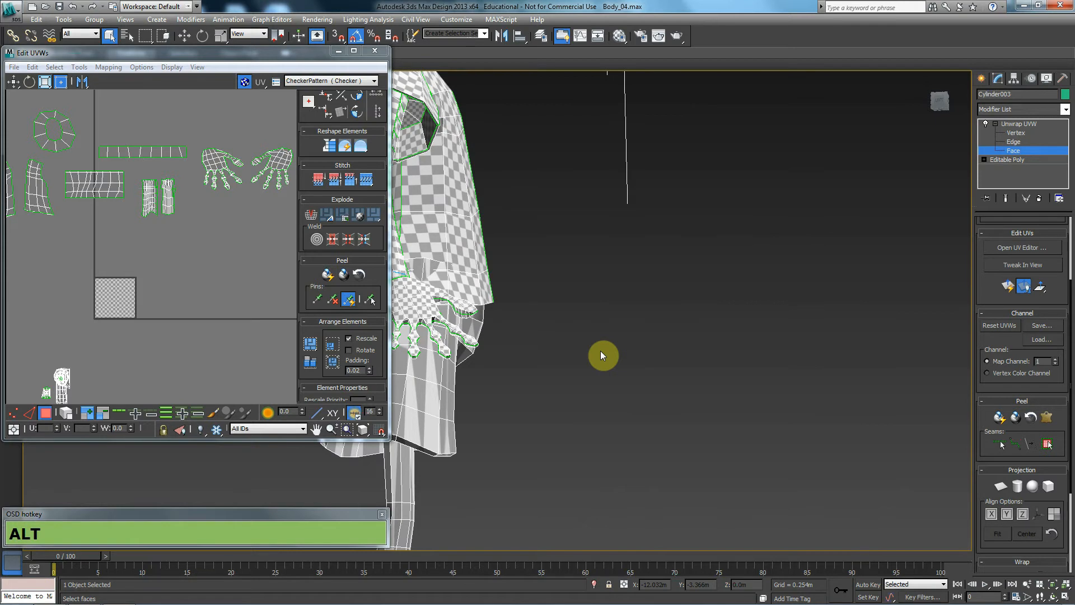
alt+middle_drag(542, 303, 754, 304)
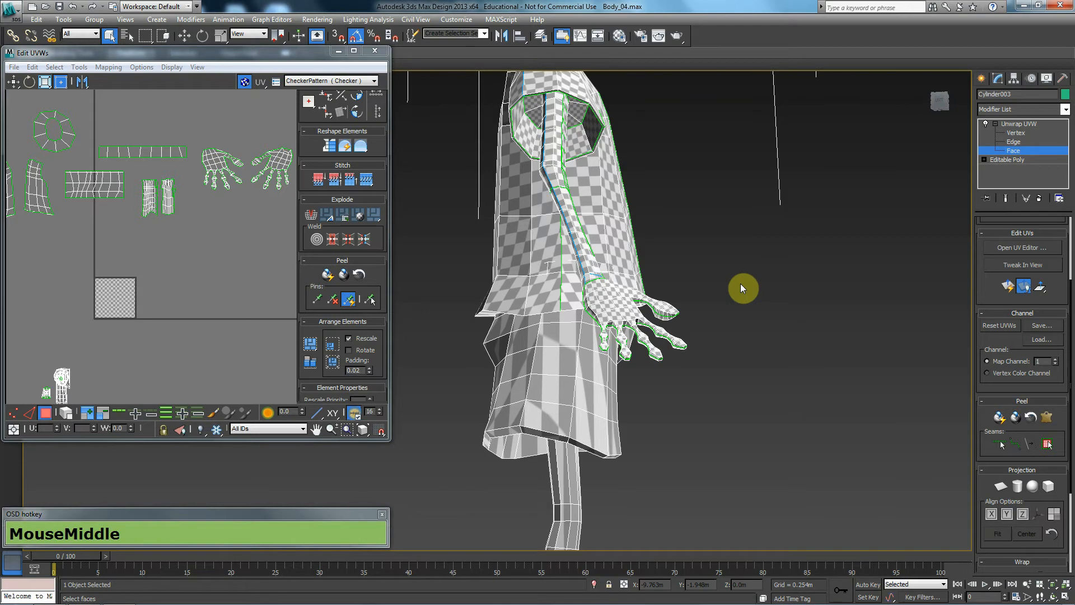
middle_drag(619, 345, 675, 388)
middle_drag(816, 355, 691, 319)
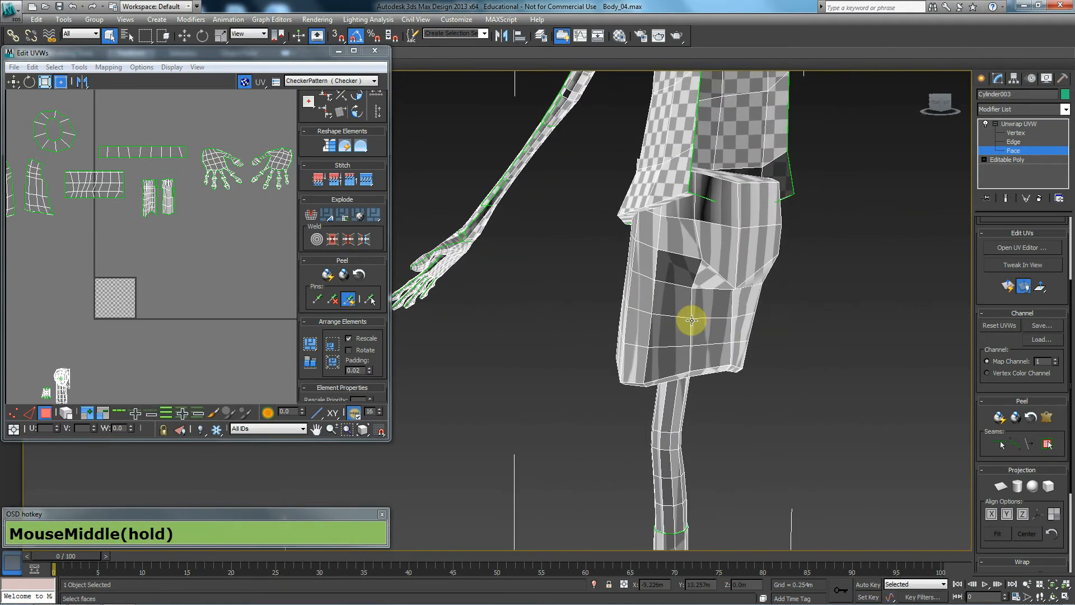
scroll(713, 320, down, 3)
alt+middle_drag(701, 362, 651, 373)
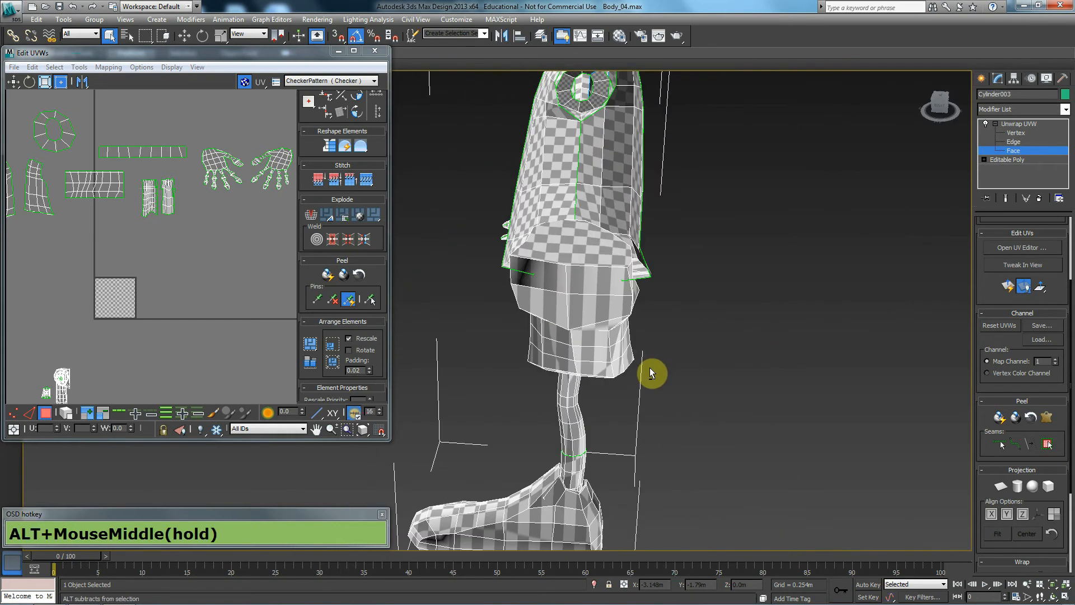
alt+middle_drag(650, 367, 632, 252)
scroll(615, 374, up, 2)
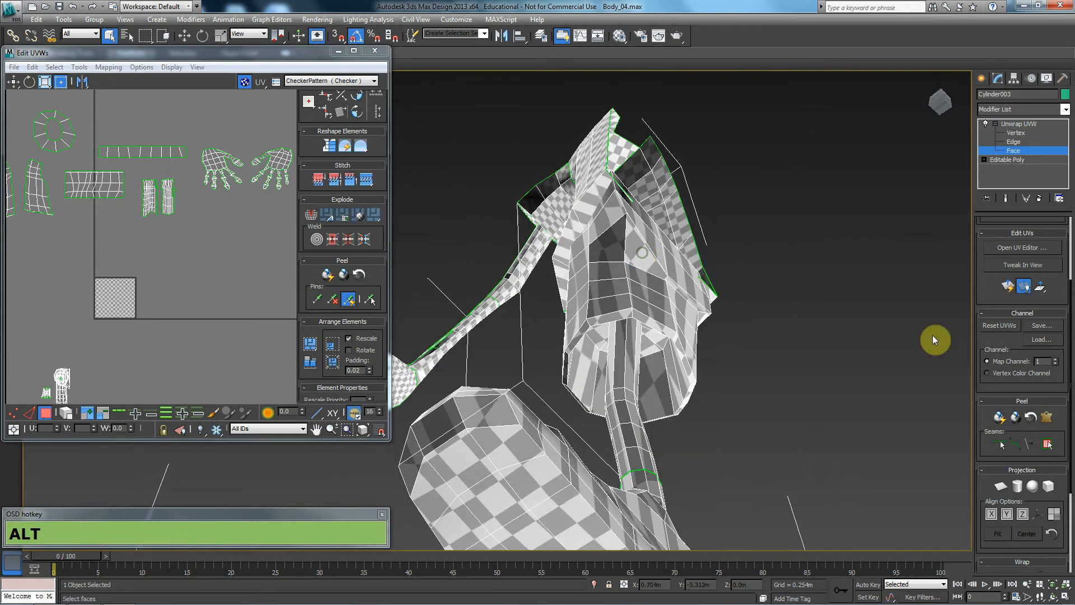
- Mark a point-to-point seam all the way around the bottom opening of the shorts leg
click(1016, 443)
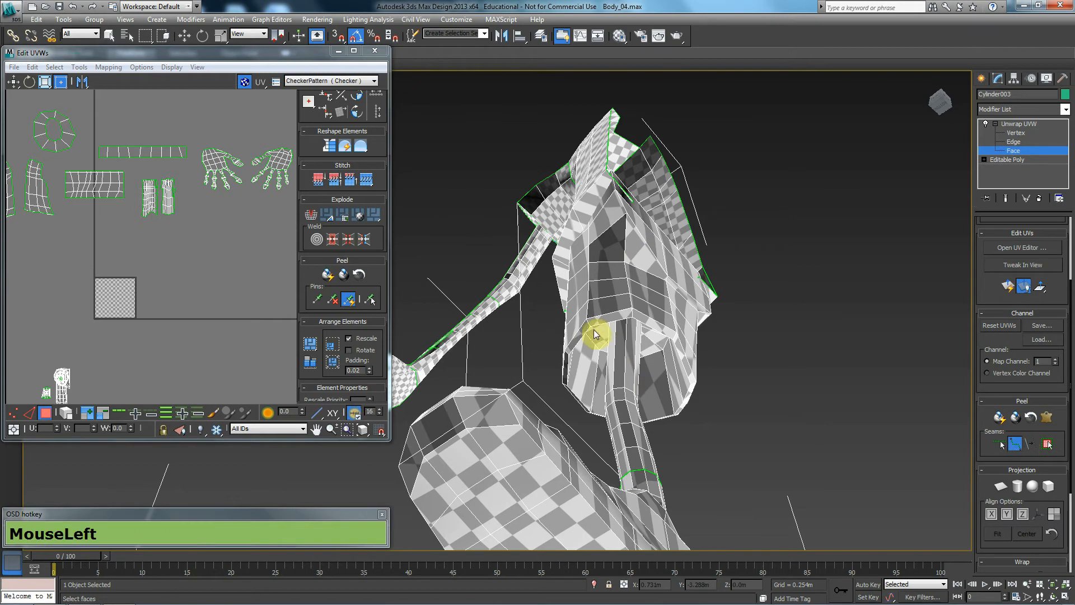
click(631, 317)
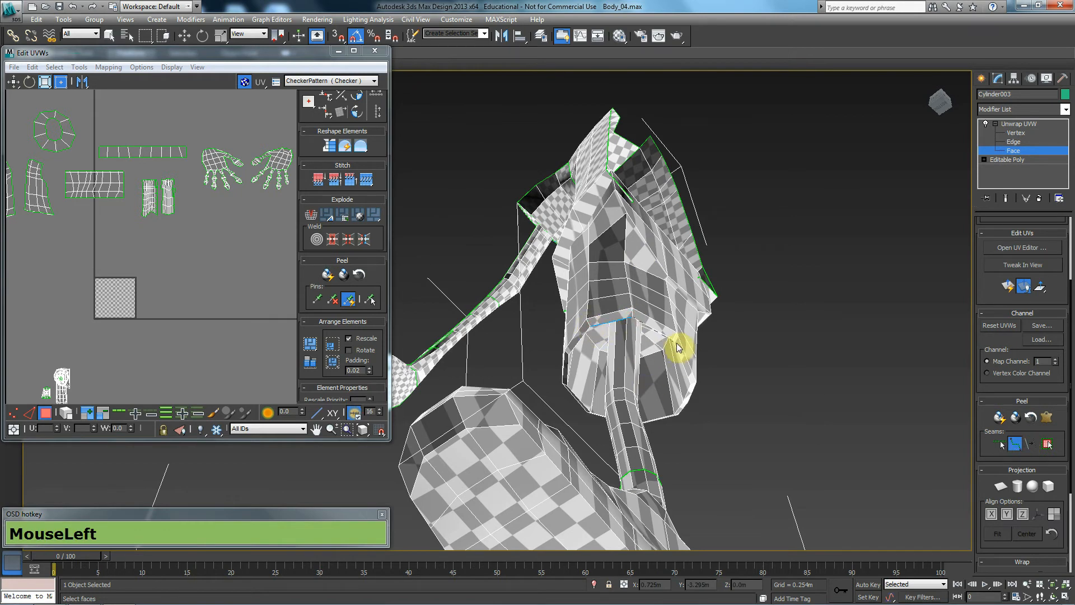
alt+middle_drag(673, 356, 618, 336)
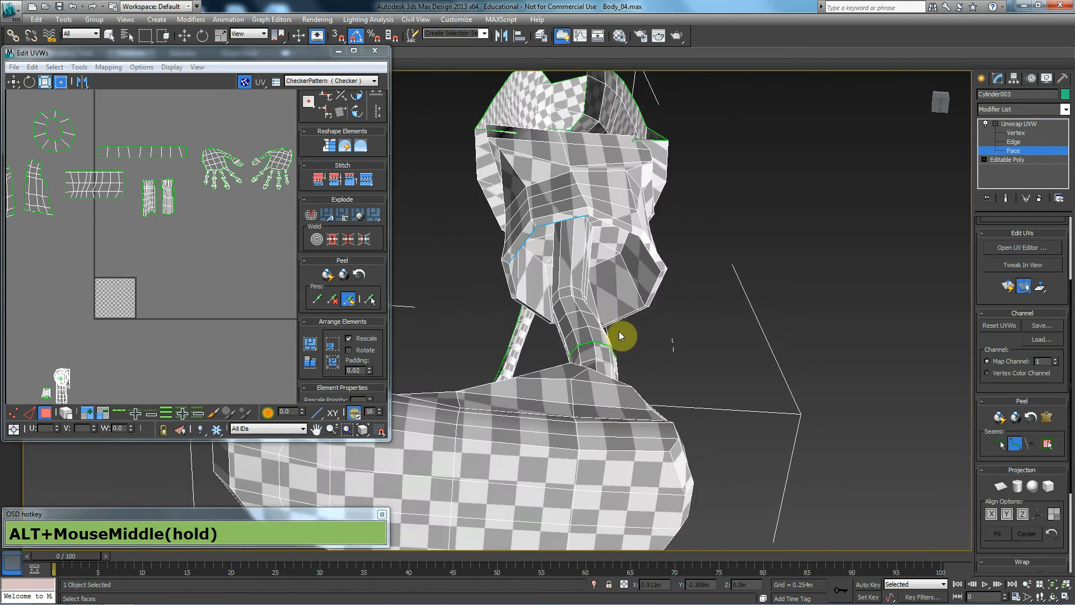
click(646, 307)
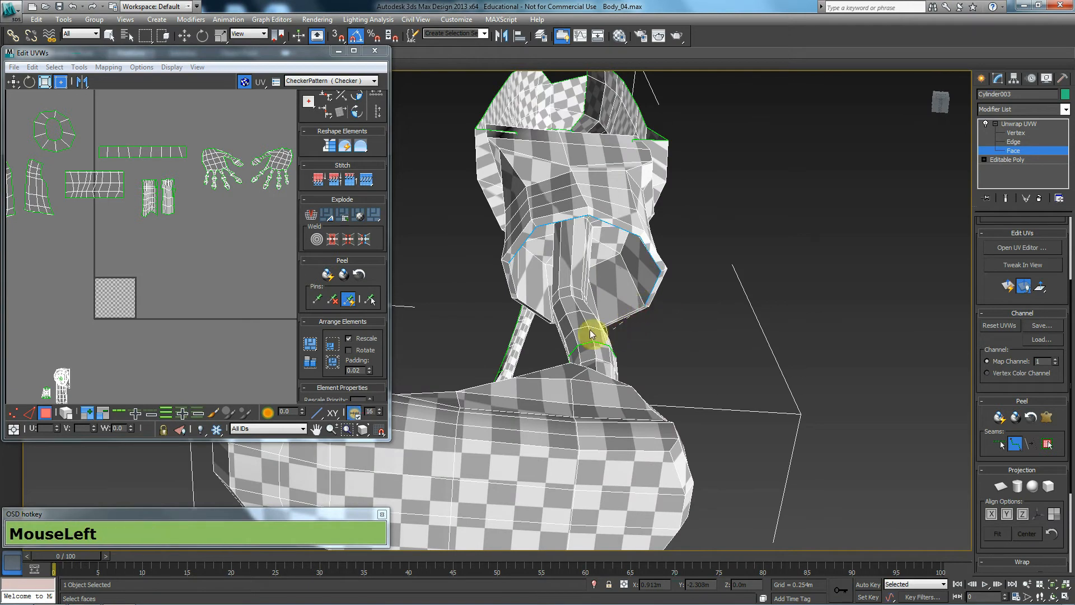
click(516, 299)
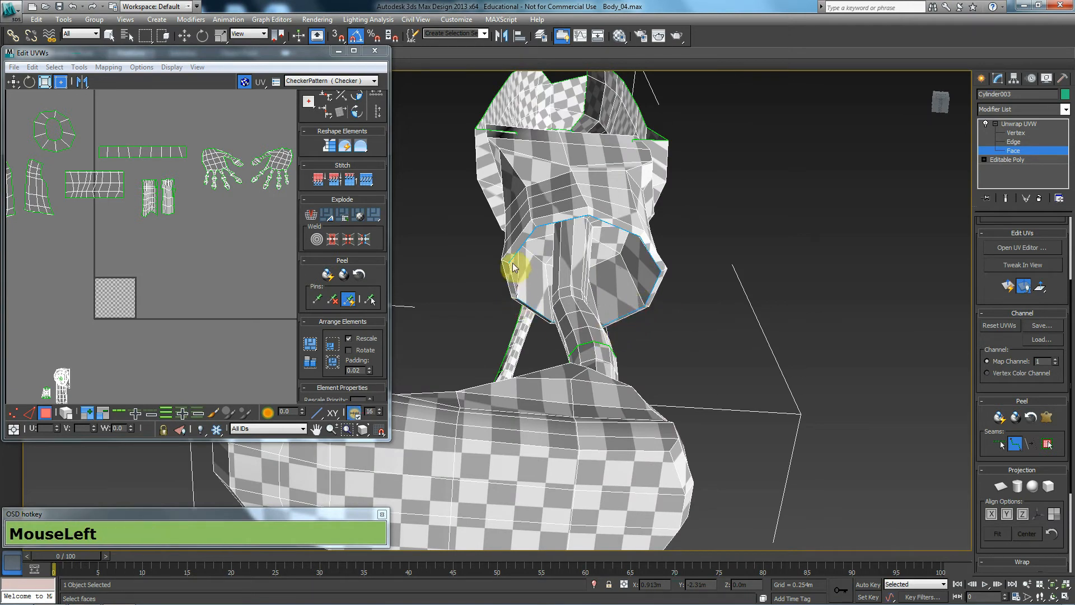
click(511, 262)
- Switch the viewport to wireframe and mark a seam along the outer side of the shorts between the waist and the leg opening
alt+middle_drag(519, 220, 838, 368)
scroll(629, 341, up, 2)
key(F3)
scroll(641, 329, down, 2)
alt+middle_drag(636, 324, 658, 351)
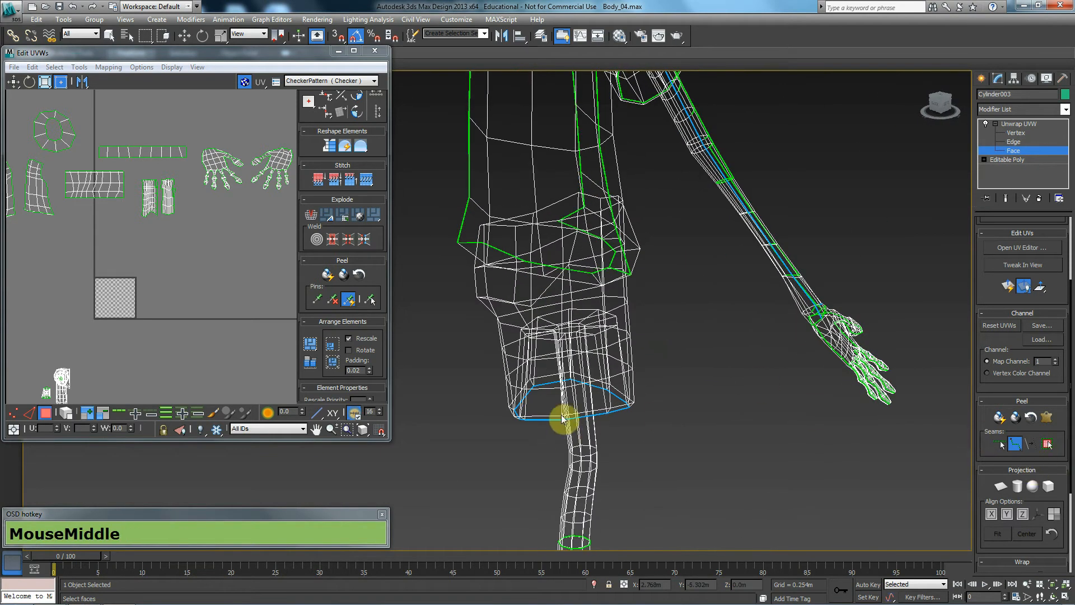
mouse_move(595, 243)
alt+middle_down()
mouse_move(584, 265)
mouse_move(602, 247)
mouse_move(600, 222)
alt+middle_up()
click(607, 242)
alt+middle_drag(593, 377, 644, 387)
click(636, 379)
- Mark a seam along the waist of the shorts and down the character's centre line to the crotch
alt+middle_drag(727, 319, 678, 230)
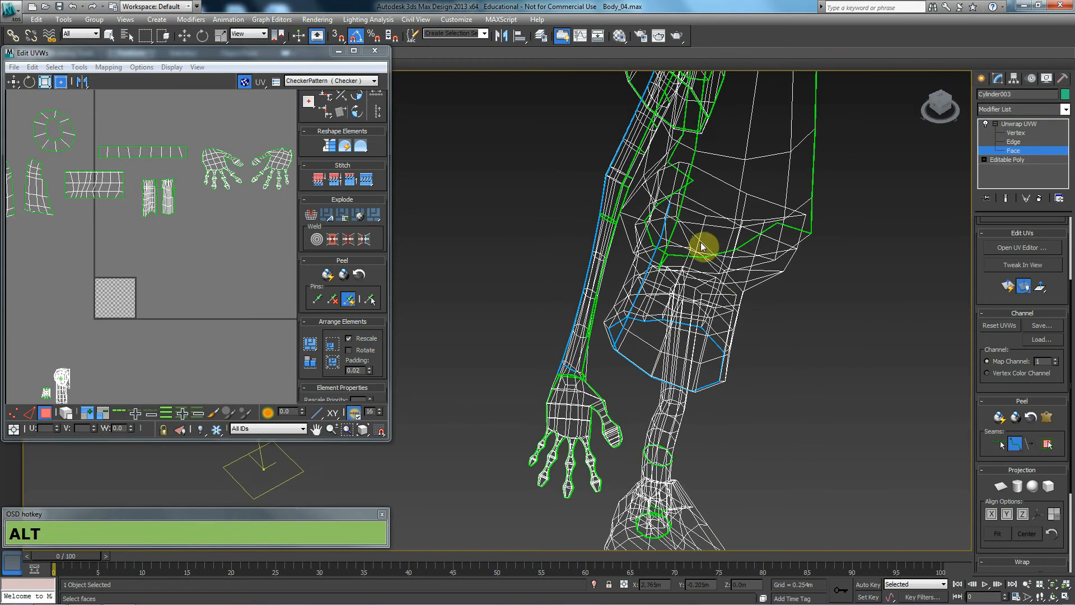
click(669, 200)
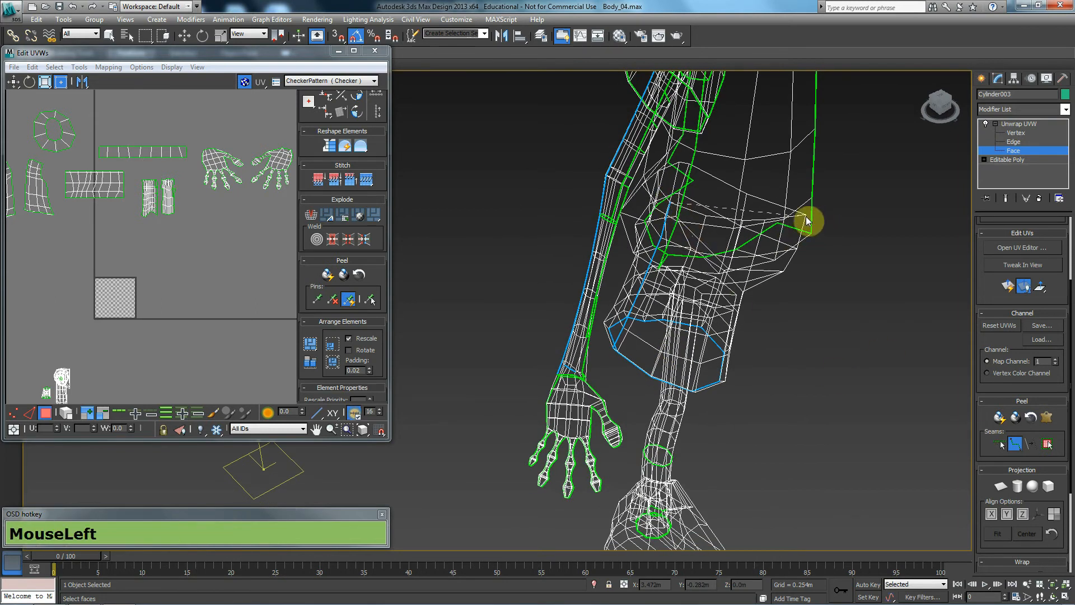
alt+middle_drag(805, 216, 765, 219)
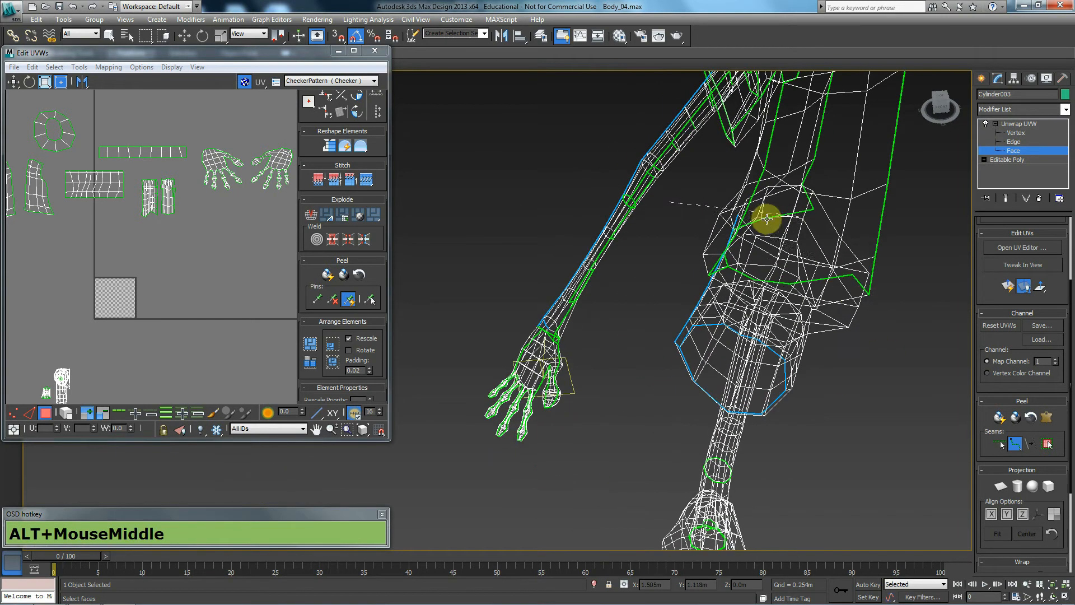
click(867, 274)
alt+middle_drag(866, 271, 775, 274)
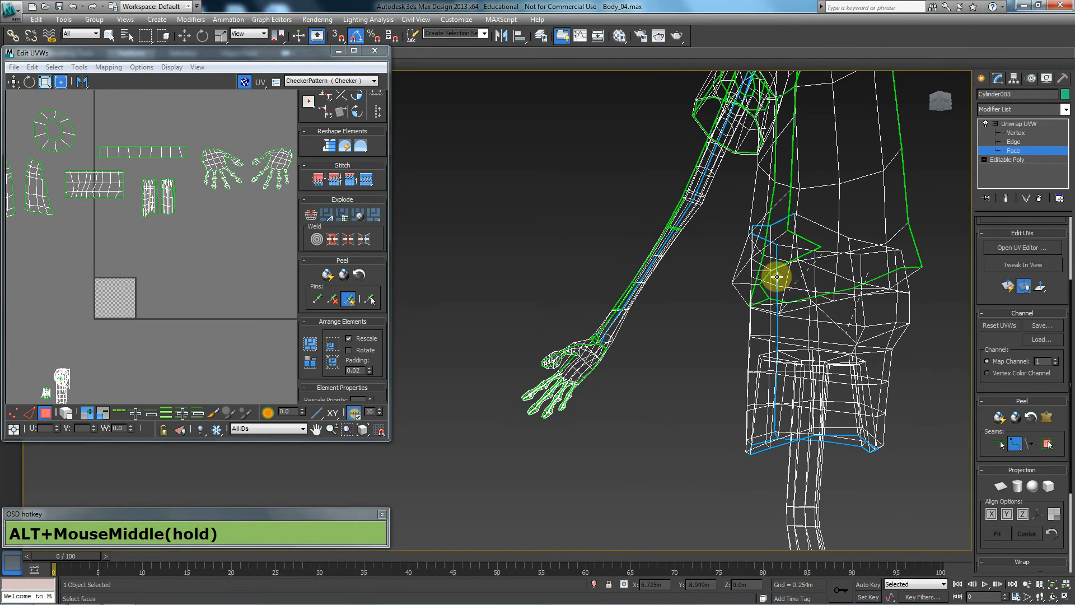
click(810, 300)
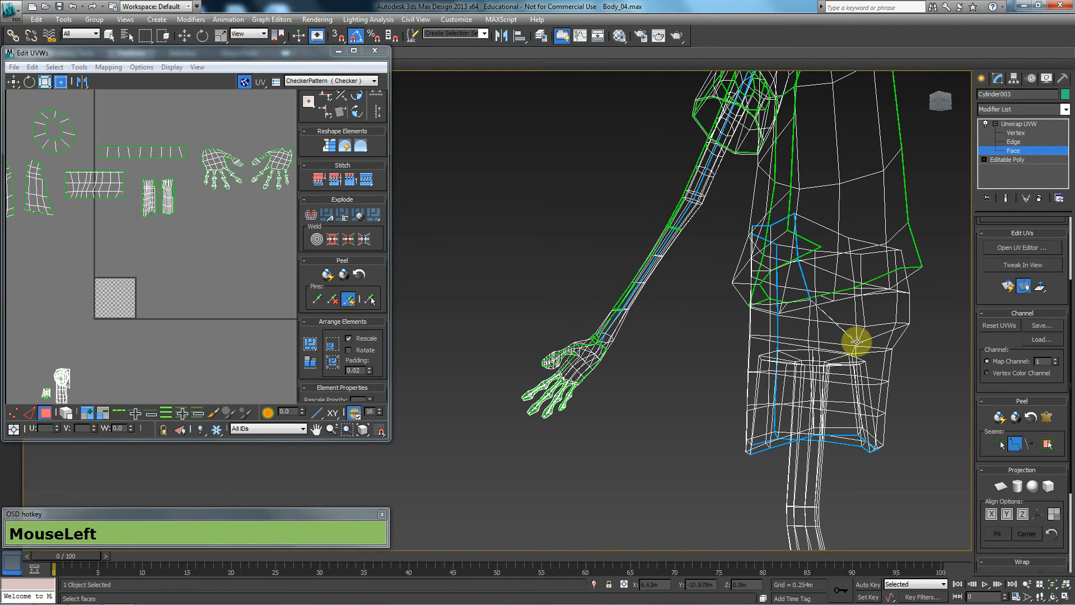
alt+middle_drag(847, 364, 909, 500)
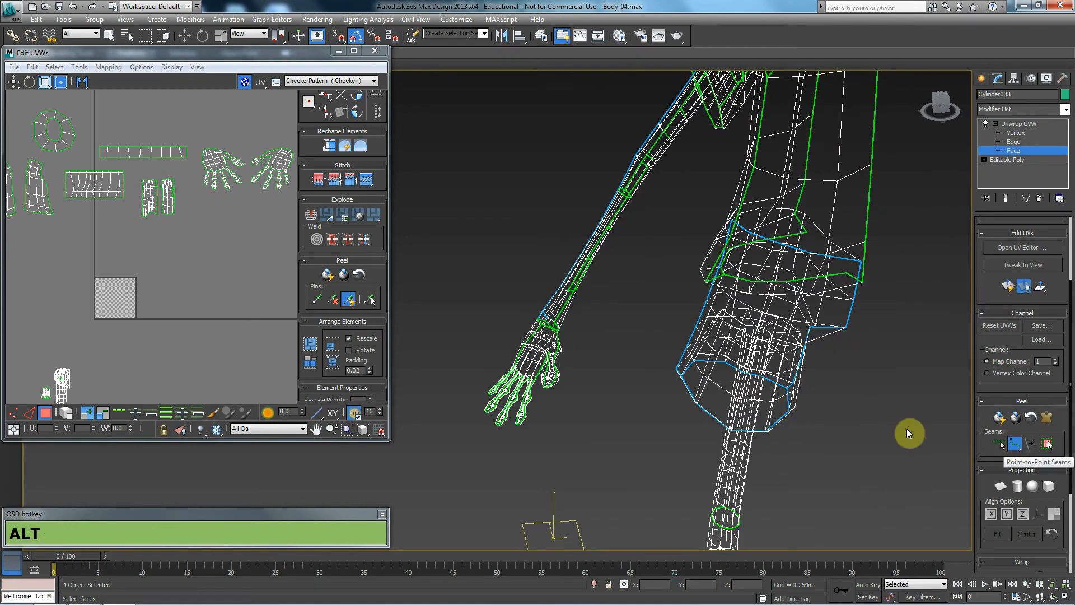
- Mark the inner-leg seam of the shorts and expand a face selection to the seams to test the separation
click(740, 352)
click(737, 385)
alt+middle_drag(720, 377, 1057, 449)
click(1046, 446)
alt+middle_drag(688, 400, 805, 383)
click(721, 406)
click(1048, 444)
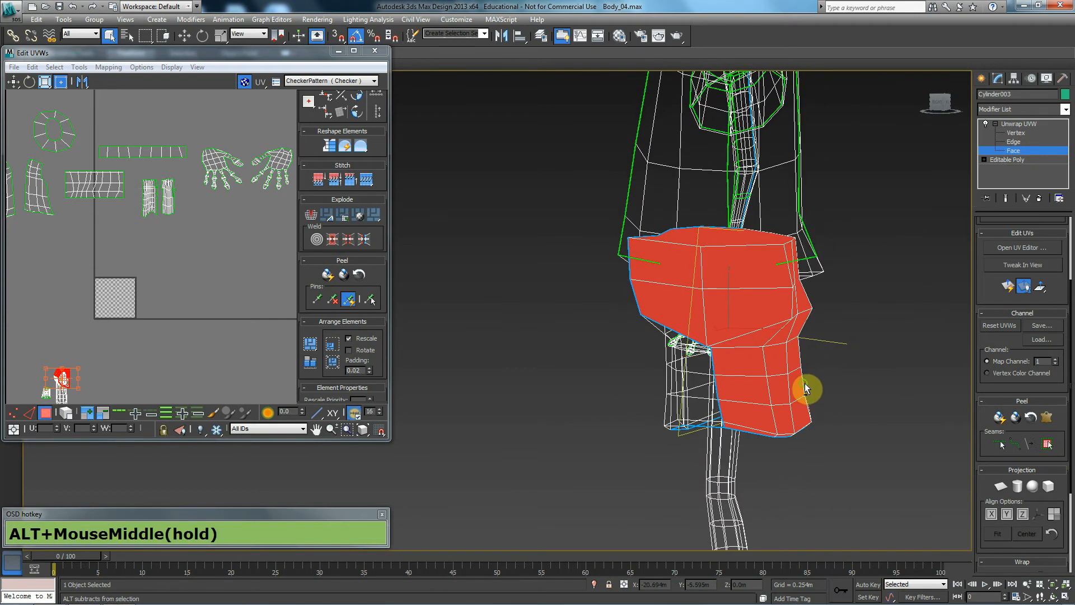
- Clear the face selection, complete the remaining seams around the waist of the shorts, and end seam marking
click(883, 428)
alt+middle_drag(744, 364, 857, 368)
click(840, 425)
mouse_move(840, 425)
alt+middle_down()
mouse_move(833, 407)
mouse_move(874, 409)
mouse_move(838, 403)
mouse_move(852, 390)
mouse_move(812, 391)
mouse_move(862, 428)
alt+middle_up()
click(871, 376)
right_click(857, 386)
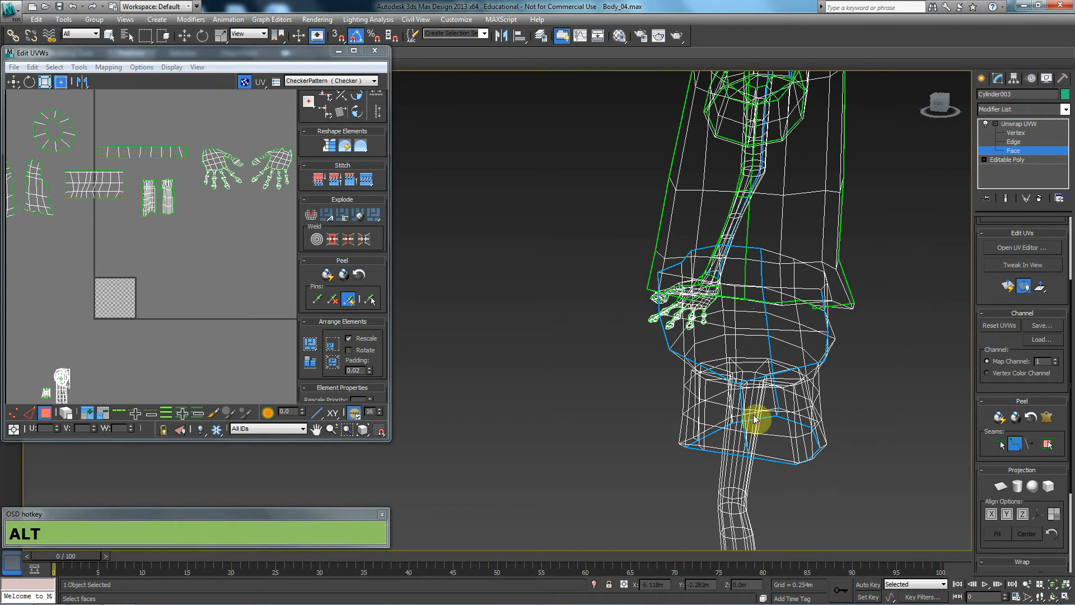
click(762, 247)
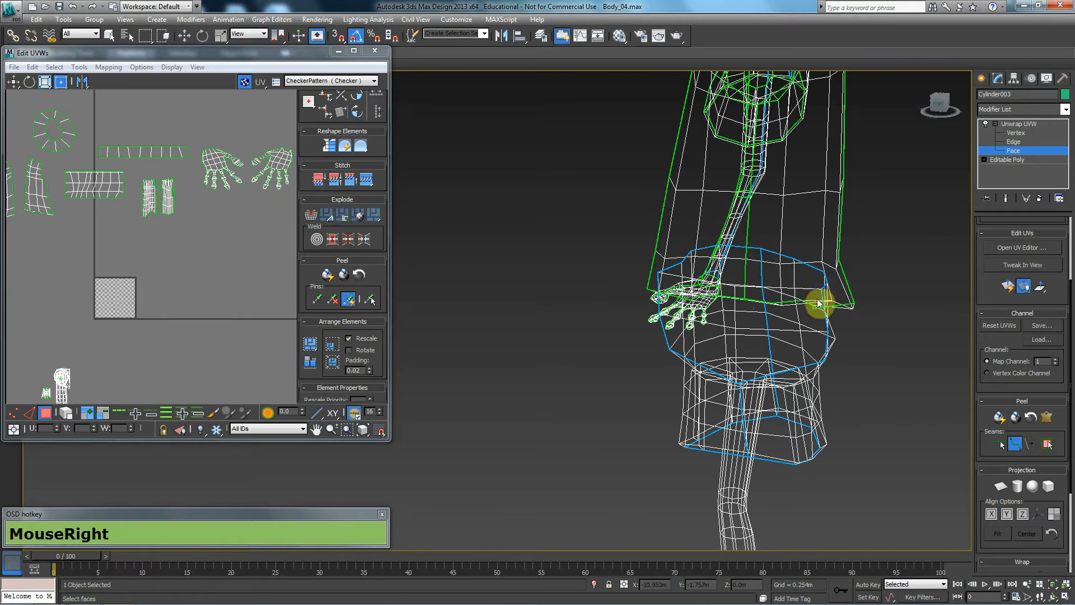
- Reopen the UV editor, clear the leftover vertex selection, and return the viewport from wireframe to shaded display
key(3)
click(792, 322)
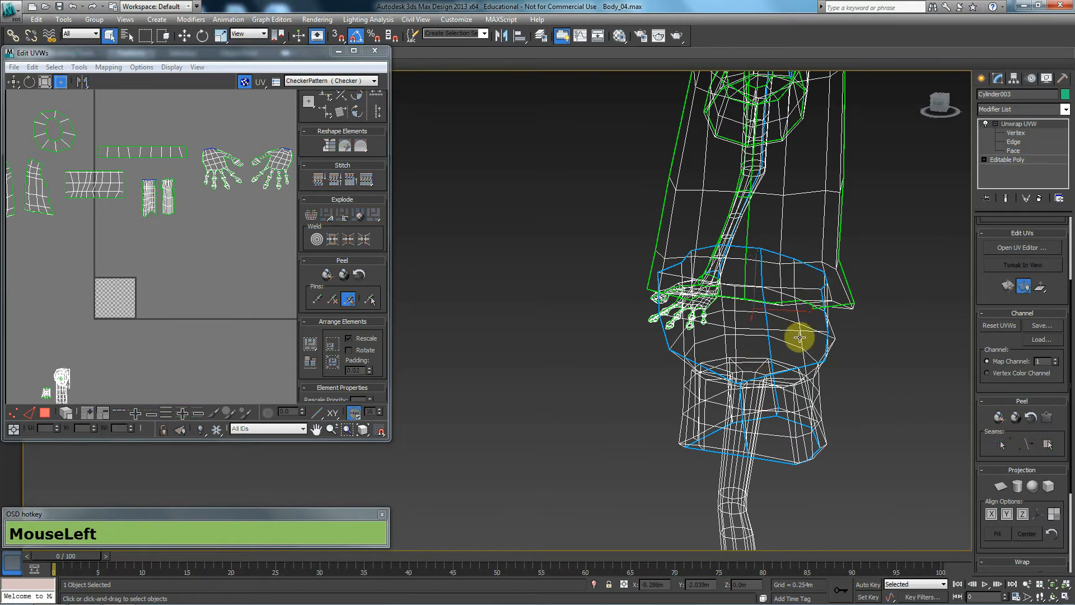
alt+middle_drag(783, 373, 816, 345)
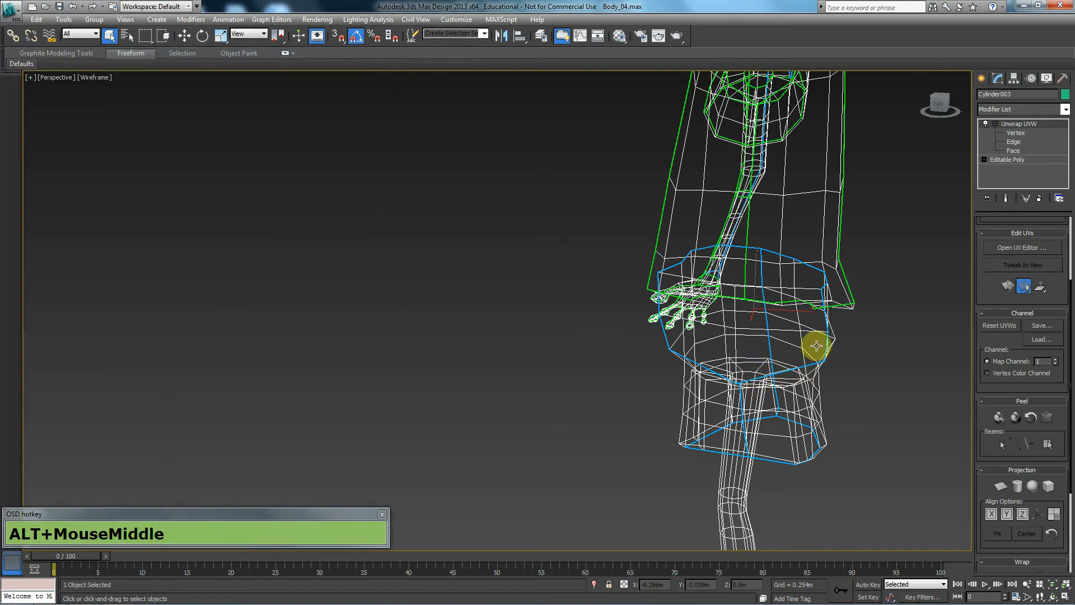
alt+middle_drag(848, 384, 795, 392)
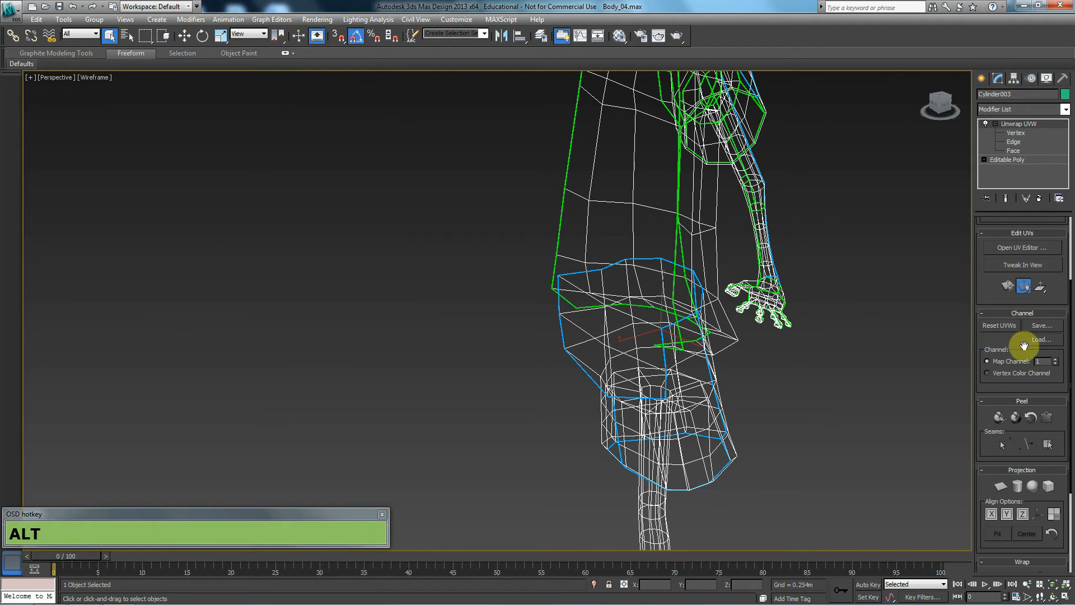
click(1035, 252)
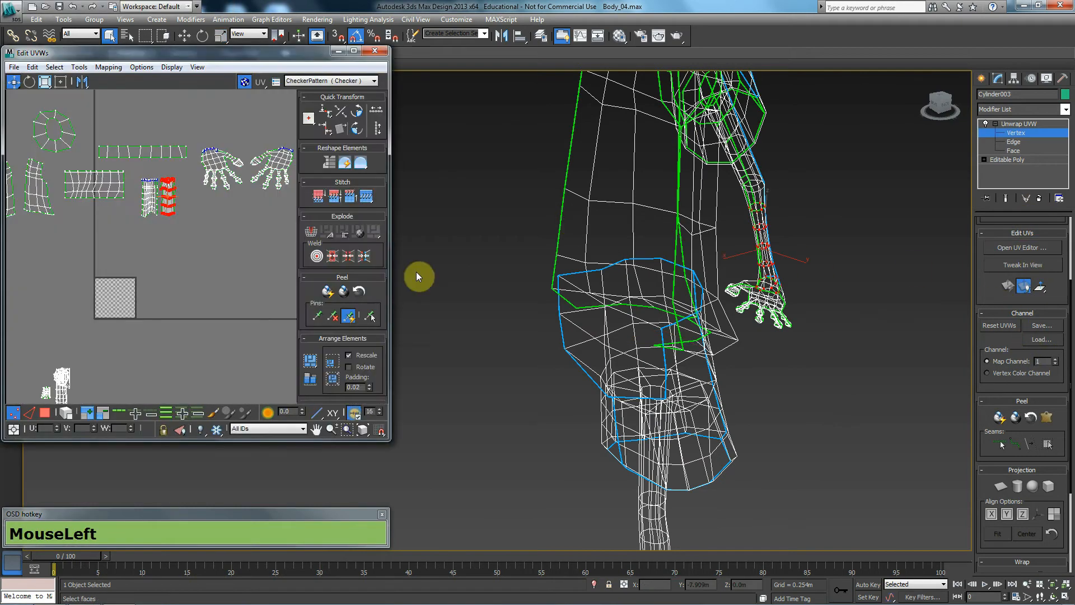
click(637, 319)
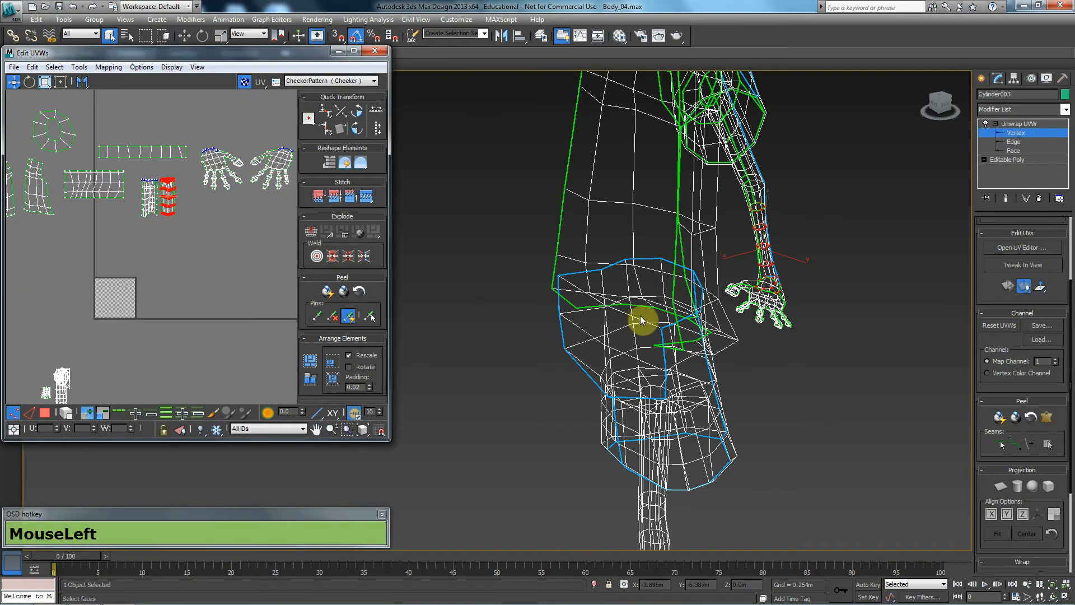
key(F3)
middle_drag(705, 356, 707, 337)
key(F3)
key(F3)
click(705, 382)
key(2)
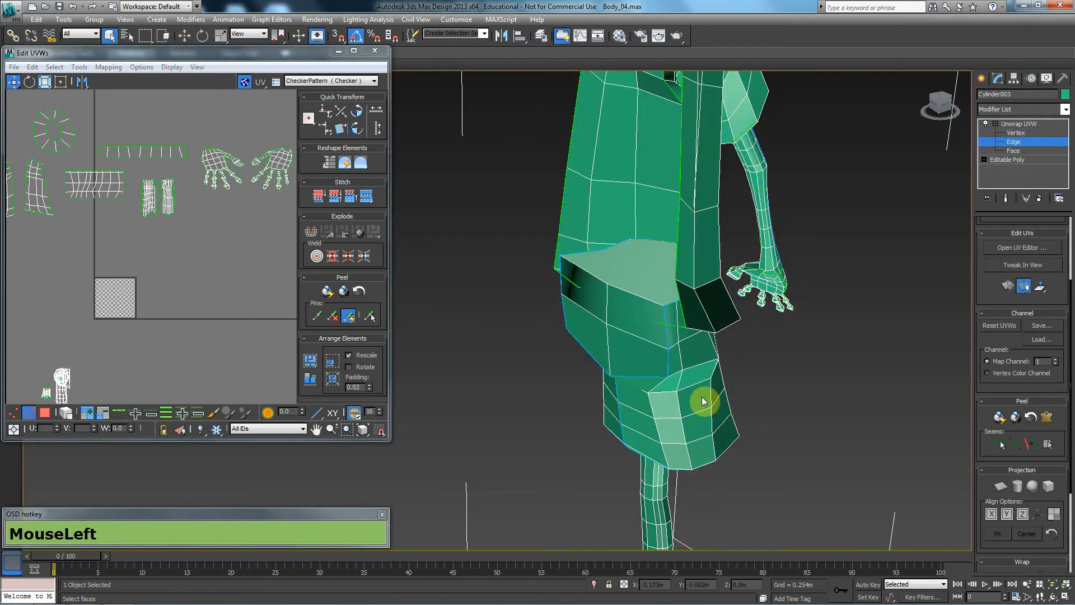
- Pick a face on one half of the shorts and expand the selection to the seams
key(3)
click(694, 410)
click(1046, 446)
mouse_move(700, 415)
alt+middle_down()
mouse_move(588, 408)
mouse_move(632, 355)
mouse_move(790, 392)
mouse_move(700, 429)
alt+middle_up()
click(767, 390)
click(1046, 445)
alt+middle_drag(756, 377, 948, 450)
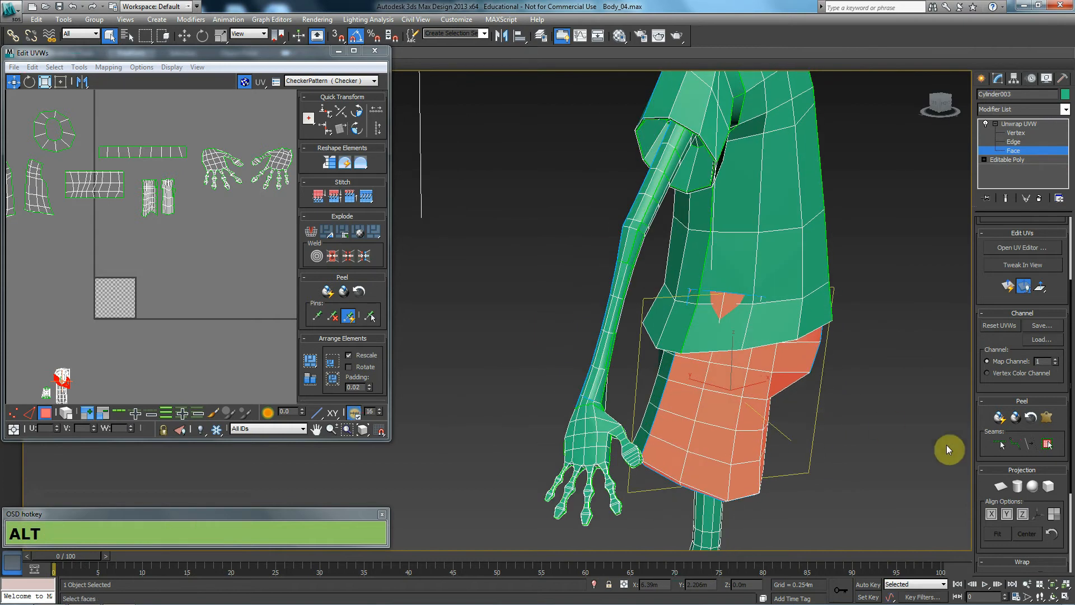
- Apply a cylindrical projection to the selected half of the shorts and align it to the Z axis
click(1016, 487)
middle_drag(163, 305, 207, 268)
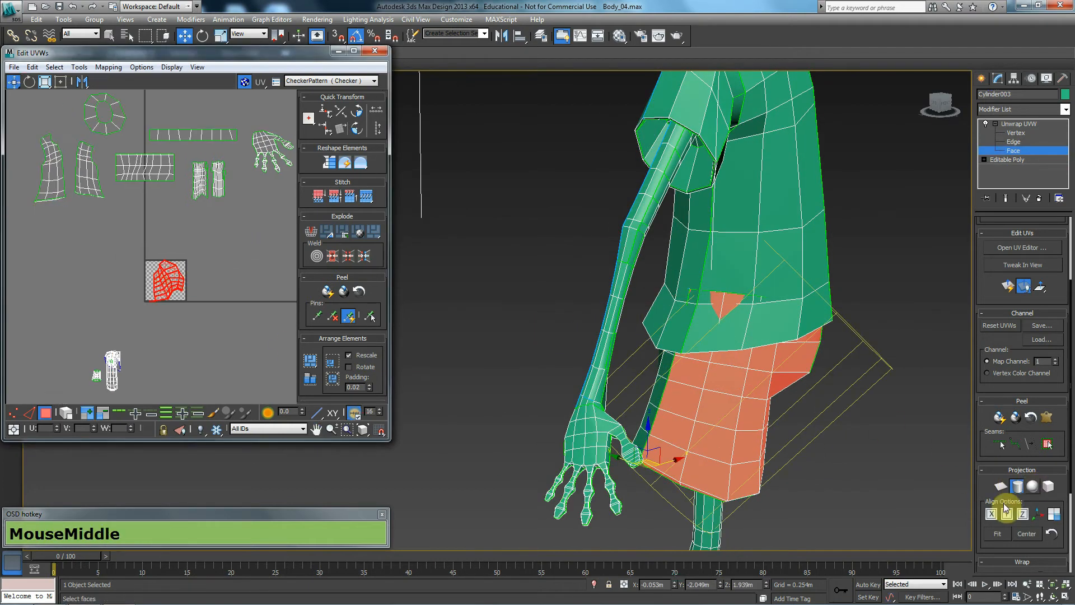
alt+middle_drag(736, 346, 857, 384)
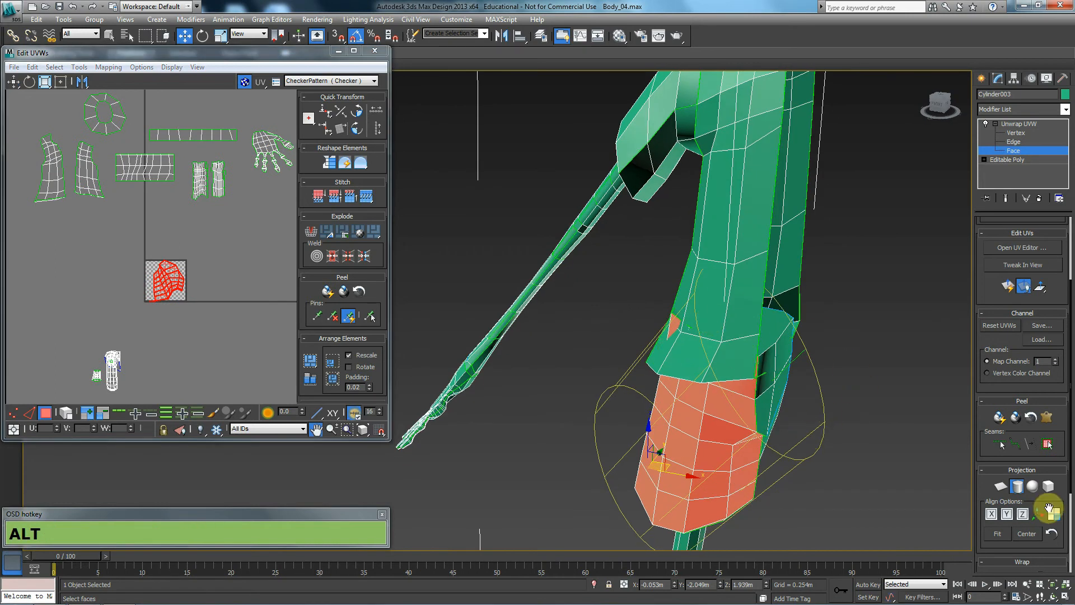
click(992, 514)
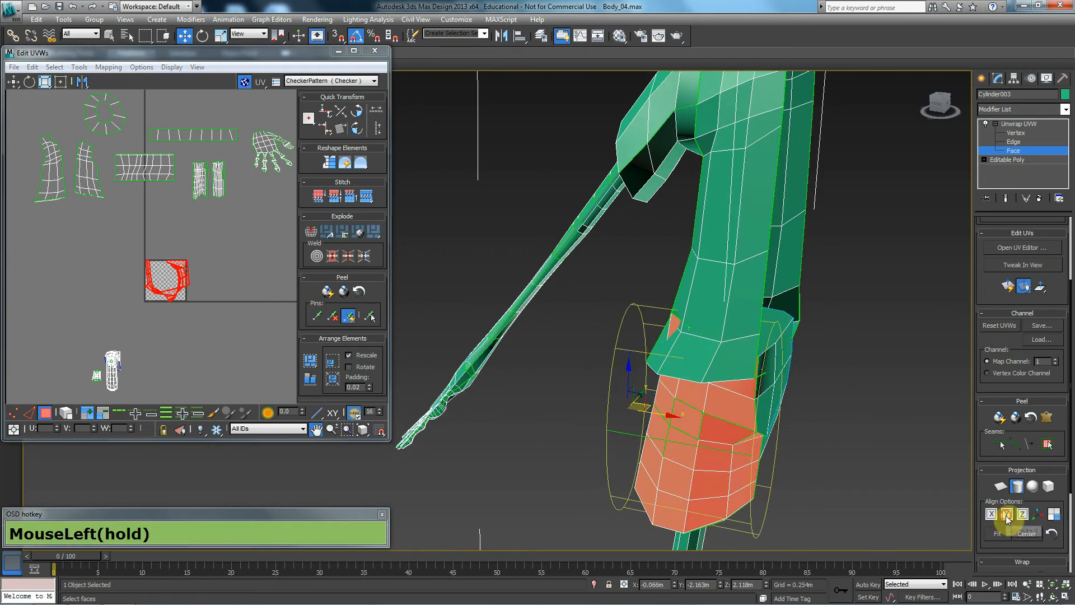
click(1006, 515)
click(1020, 519)
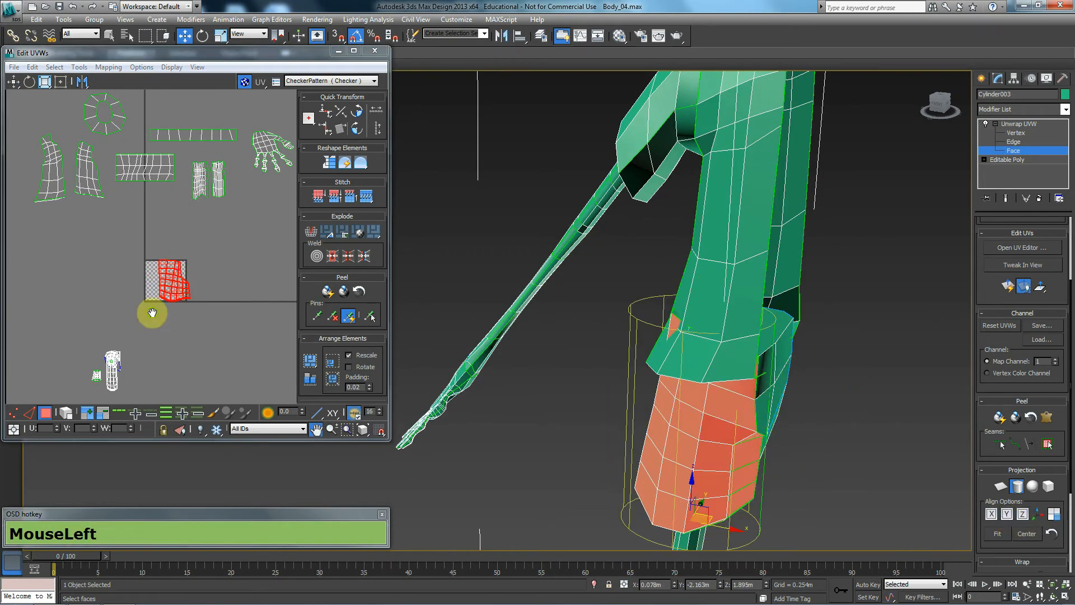
scroll(153, 311, up, 3)
scroll(178, 309, up, 3)
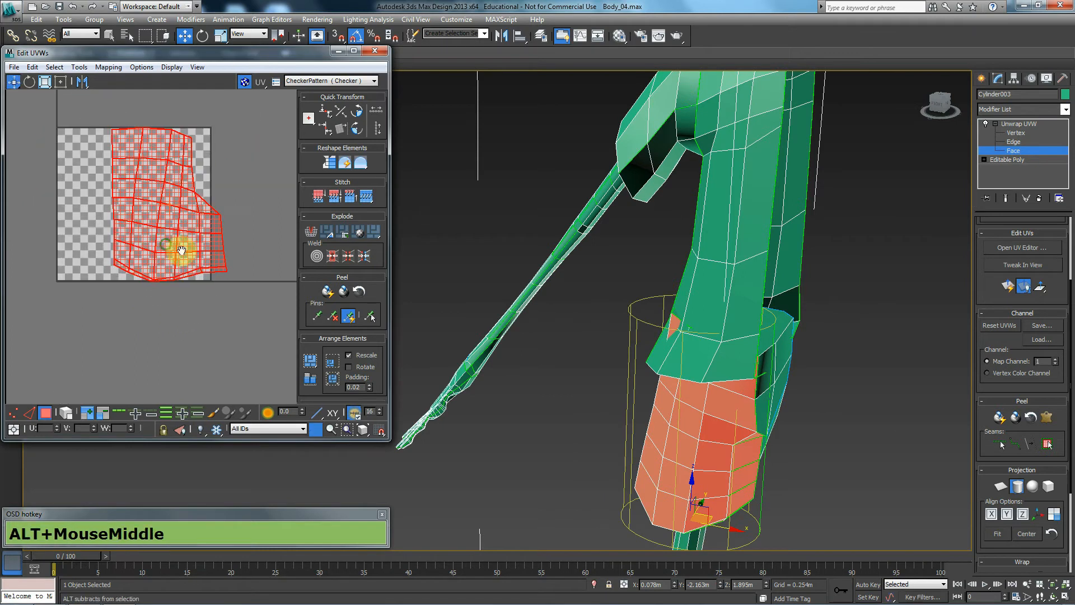
- Display the CheckerPattern texture on the model, check the mapped half of the shorts, and end the cylindrical projection
alt+middle_drag(173, 247, 197, 233)
click(324, 82)
click(353, 104)
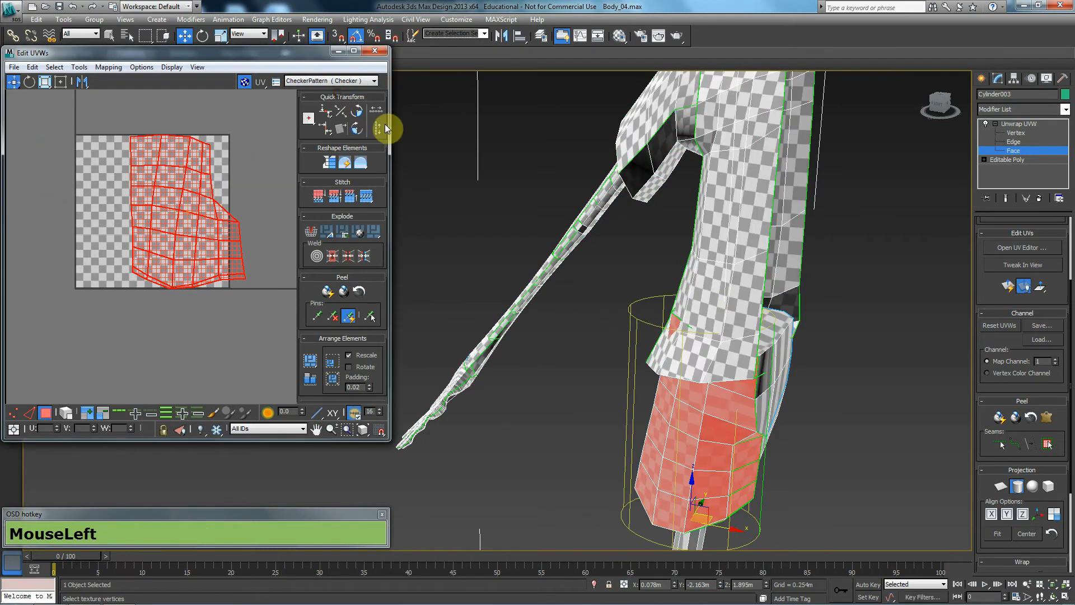
alt+middle_drag(705, 308, 644, 249)
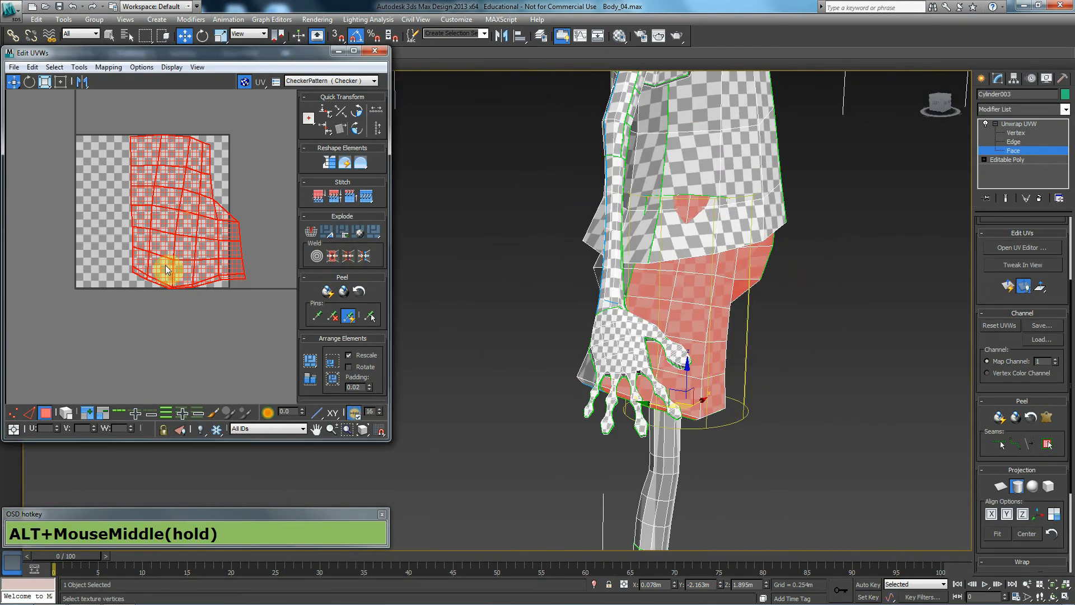
click(1028, 488)
alt+middle_drag(859, 422, 714, 230)
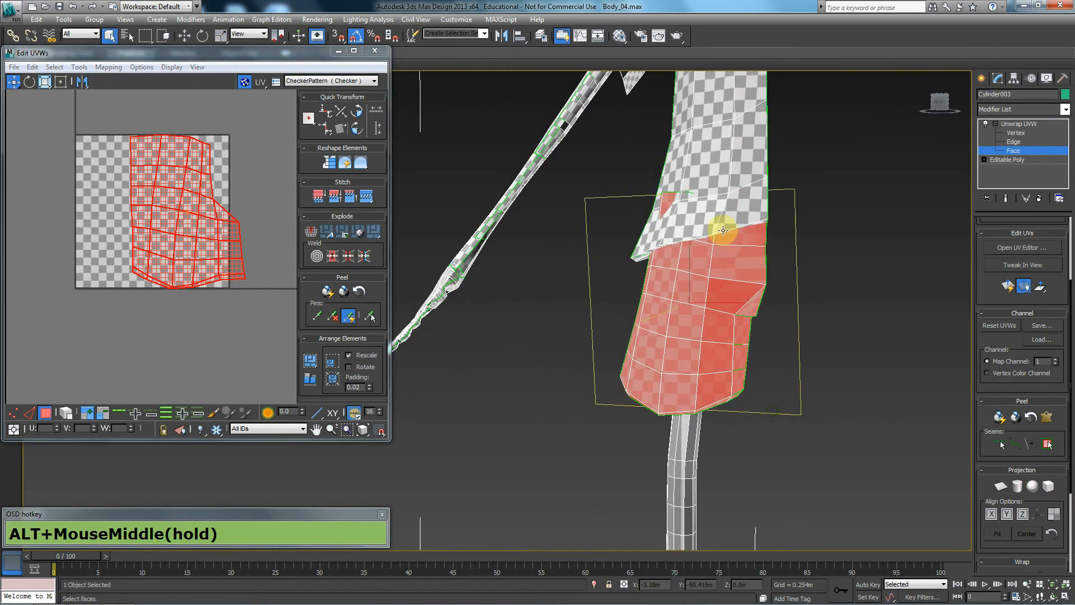
- Clear the UV selection and shift the upper right border edge of the shorts' UV shell outward
click(99, 133)
key(2)
click(129, 156)
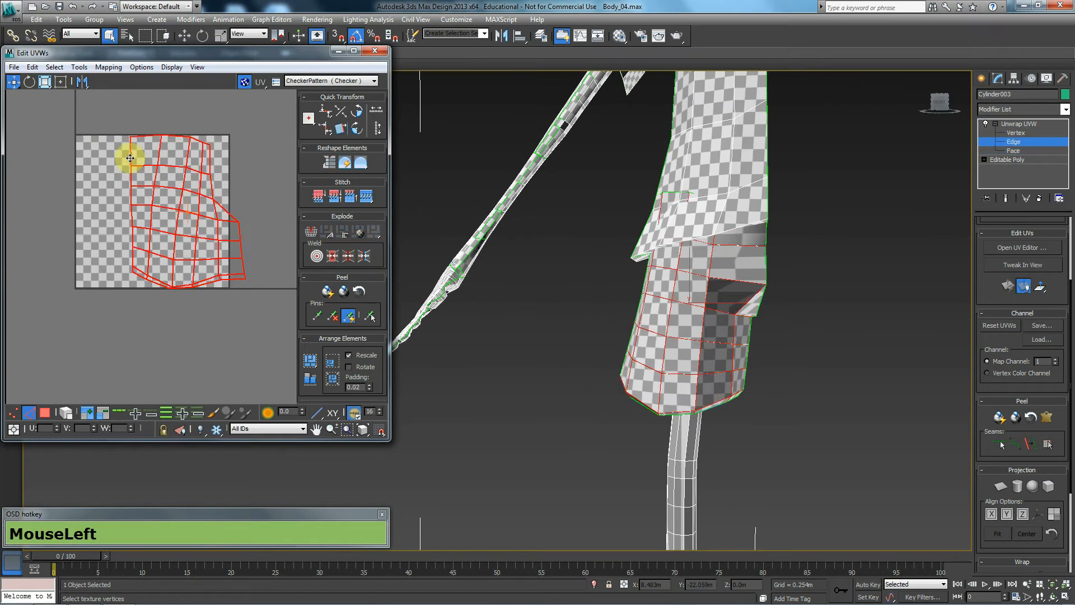
click(129, 154)
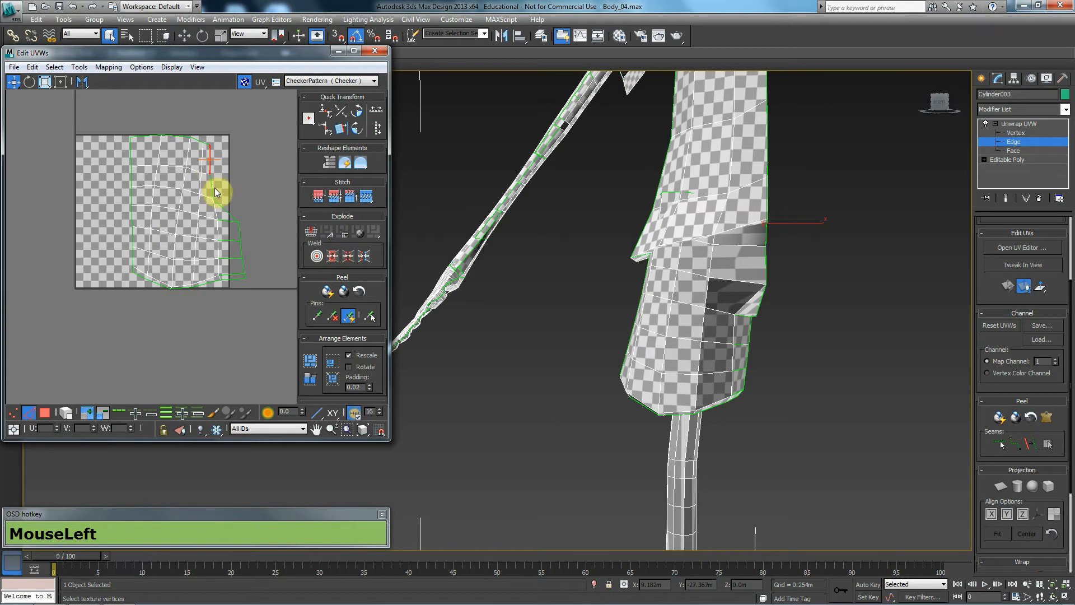
drag(213, 189, 232, 184)
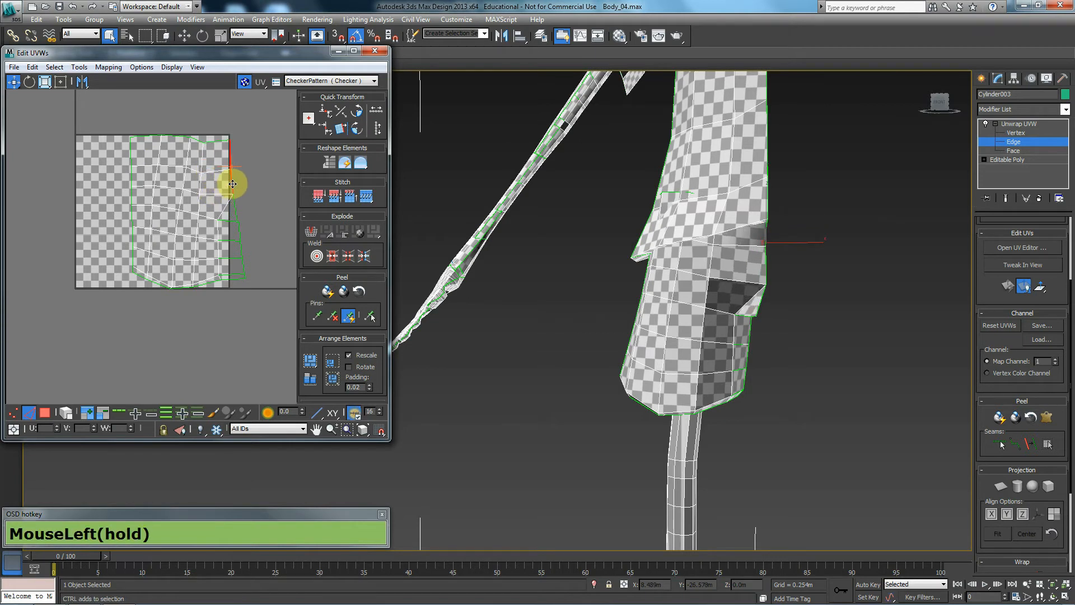
- Reposition single UV vertices along the lower right border of the shorts' shell to even out the checker pattern
alt+middle_drag(679, 319, 711, 310)
key(alt+1)
click(170, 173)
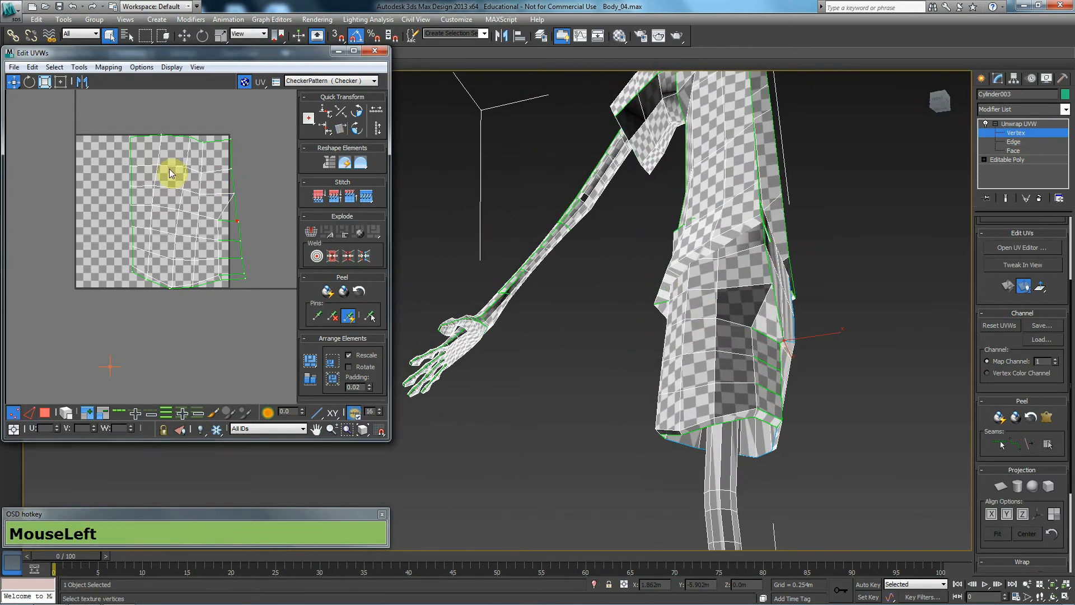
scroll(234, 222, up, 5)
drag(259, 232, 268, 175)
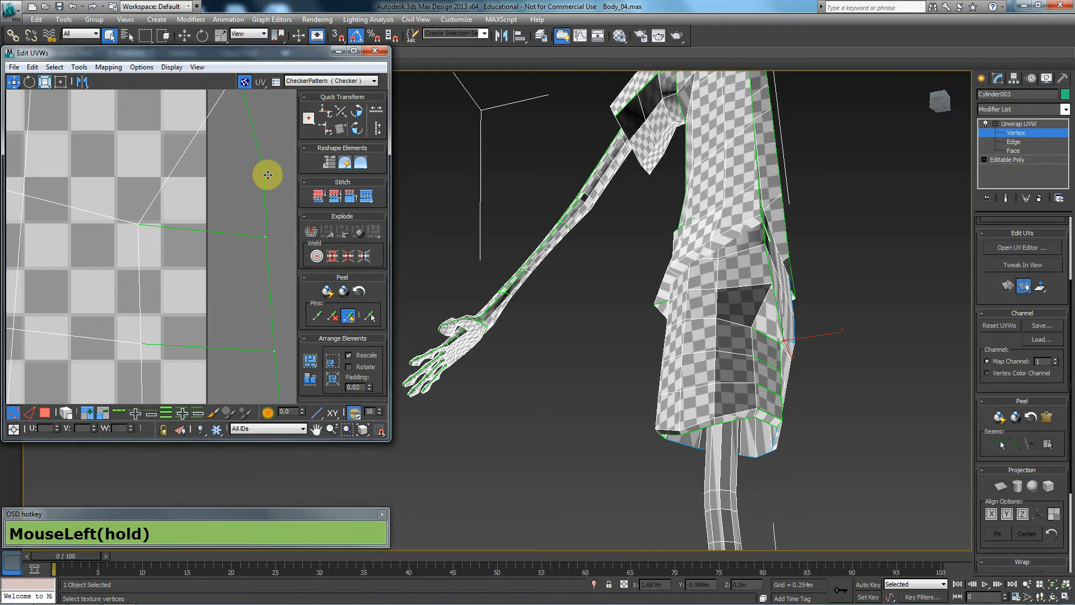
key(ctrl+z)
click(268, 210)
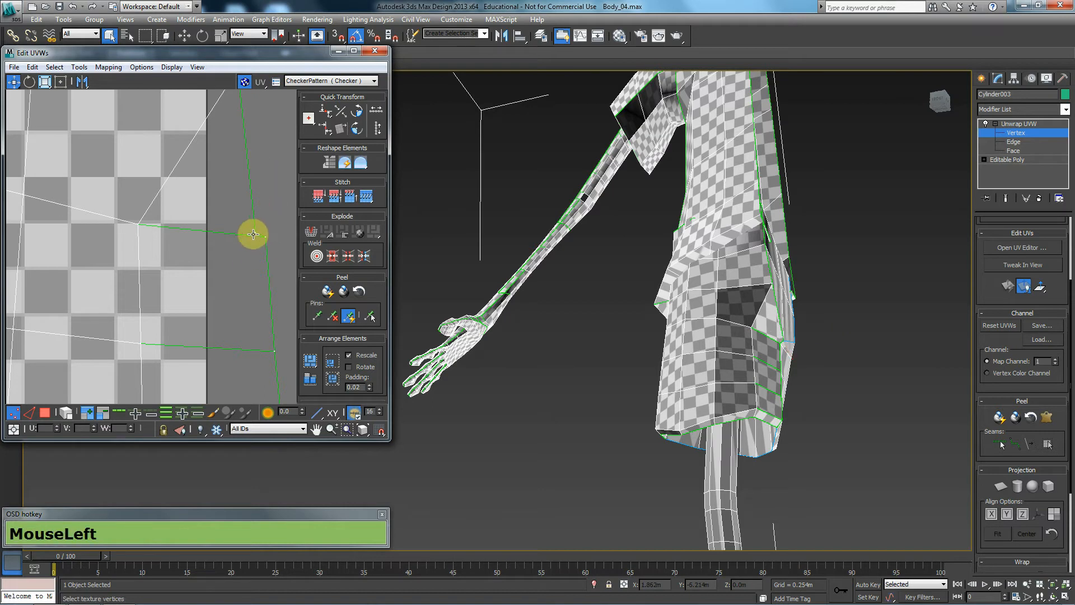
drag(262, 206, 271, 172)
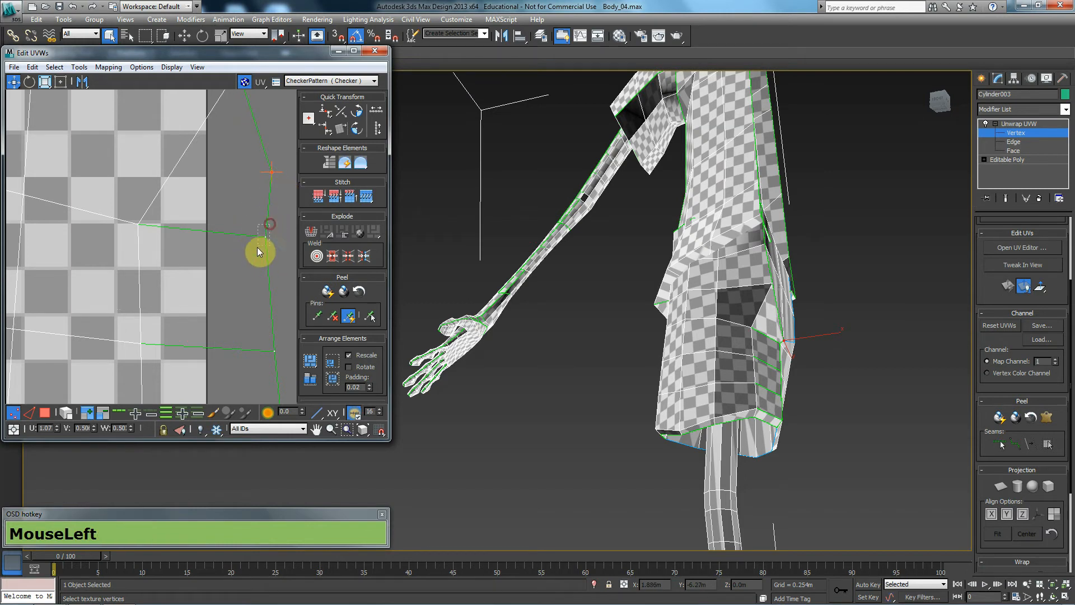
drag(254, 237, 240, 233)
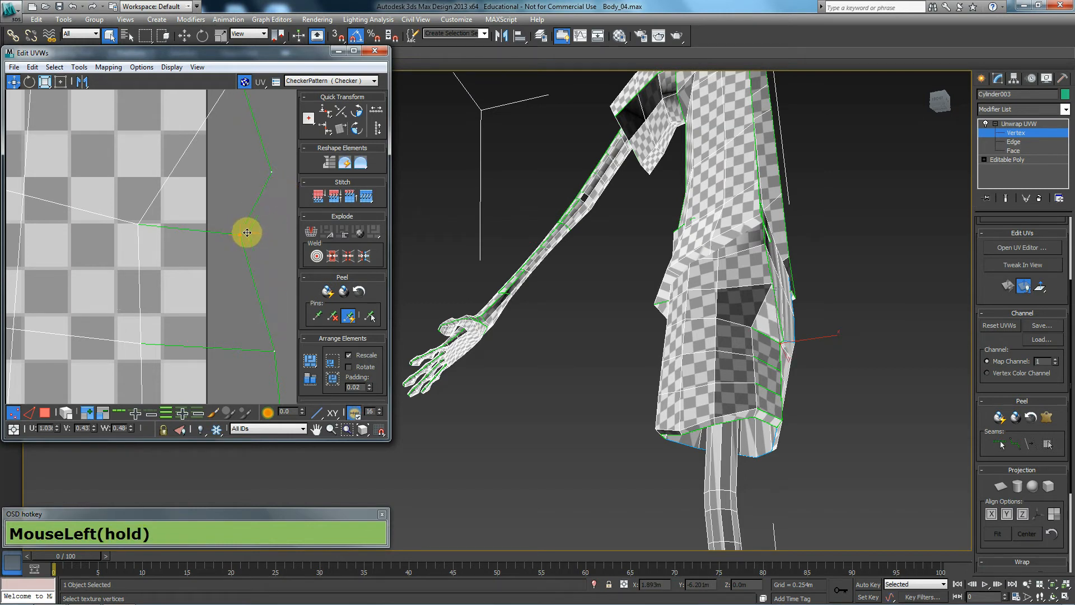
- Select the column of vertices on the left border of the shorts' UV shell and shift it outward
scroll(711, 320, down, 3)
alt+middle_drag(712, 319, 824, 368)
middle_drag(410, 352, 405, 348)
middle_drag(272, 308, 43, 244)
scroll(73, 255, down, 1)
middle_drag(144, 279, 377, 291)
middle_drag(27, 272, 387, 280)
scroll(365, 279, down, 1)
scroll(314, 279, down, 2)
middle_drag(180, 259, 68, 249)
scroll(103, 245, down, 1)
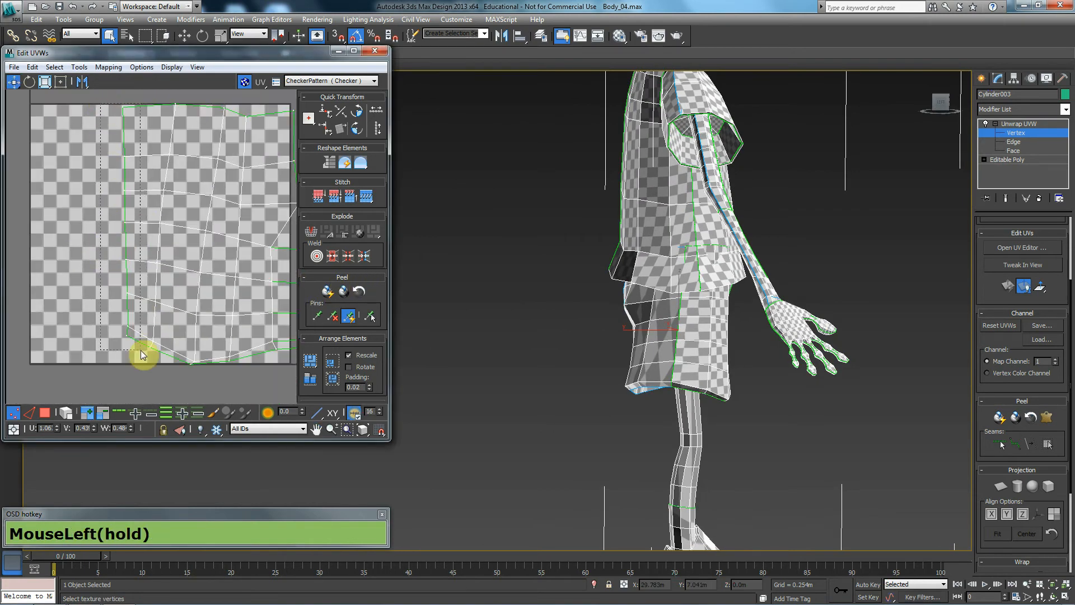
drag(128, 327, 114, 330)
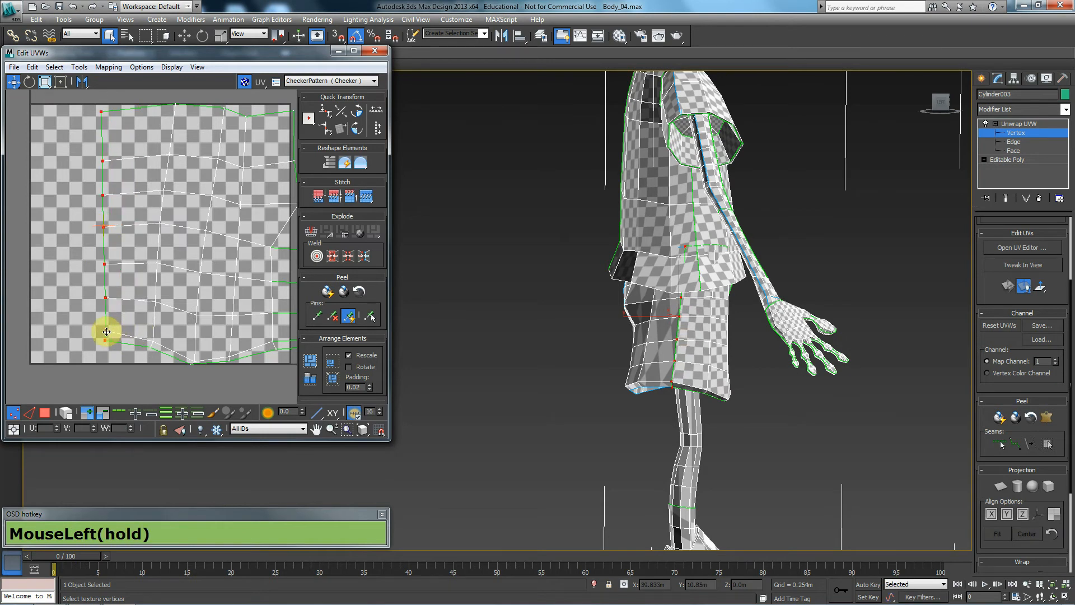
drag(106, 332, 105, 331)
- Select the whole UV shell of the mapped shorts half and place it outside the texture tile, below the hand shells
click(696, 360)
alt+middle_drag(696, 361, 560, 366)
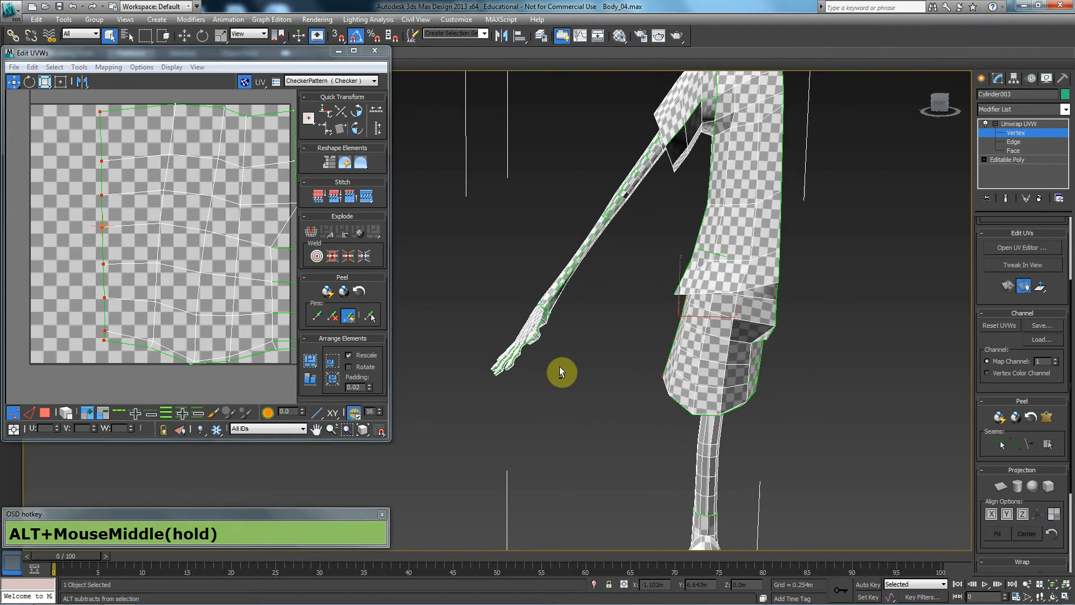
scroll(257, 191, down, 2)
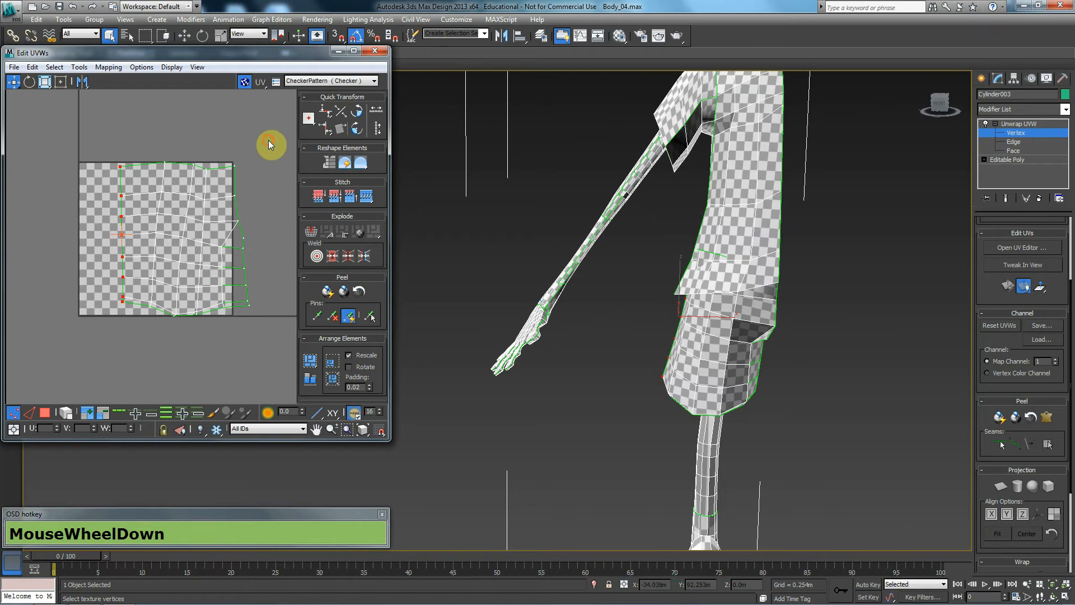
drag(267, 140, 168, 314)
drag(88, 338, 87, 339)
scroll(207, 219, down, 5)
middle_drag(202, 195, 187, 266)
drag(224, 263, 814, 330)
- Pick a face on the other half of the shorts and expand the selection to the seams
alt+middle_drag(813, 330, 1054, 316)
key(3)
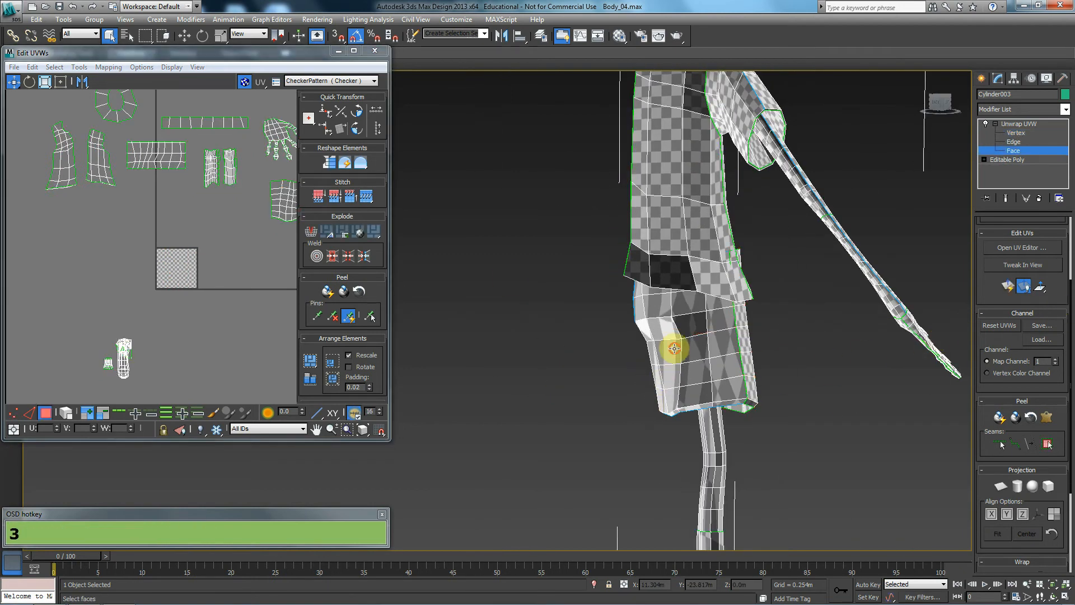
click(675, 348)
click(1049, 445)
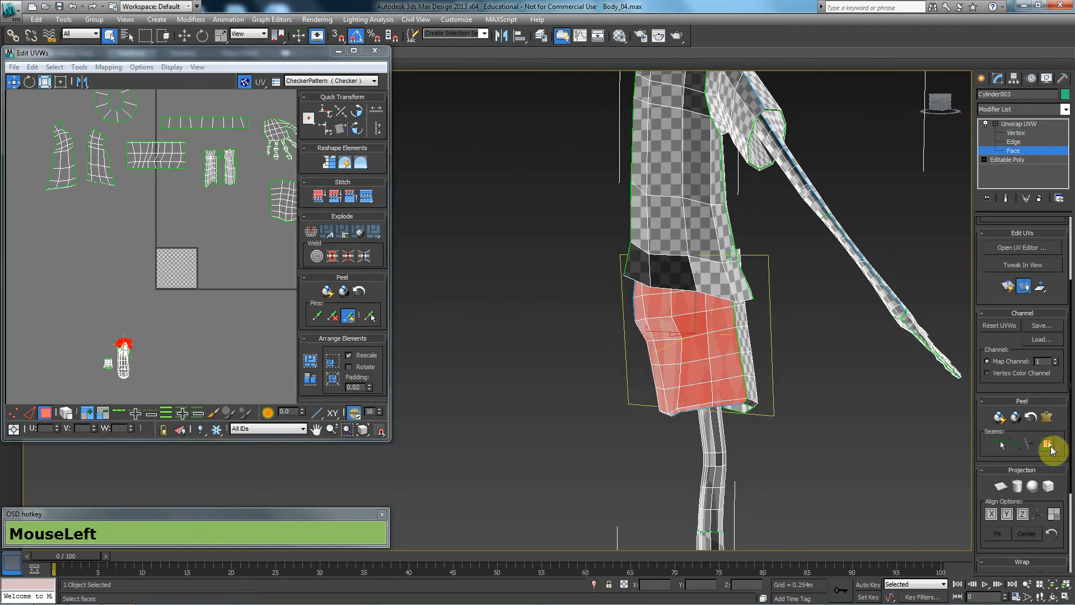
- Apply a cylindrical projection aligned to the Z axis to the other half of the shorts
click(1018, 488)
click(1022, 514)
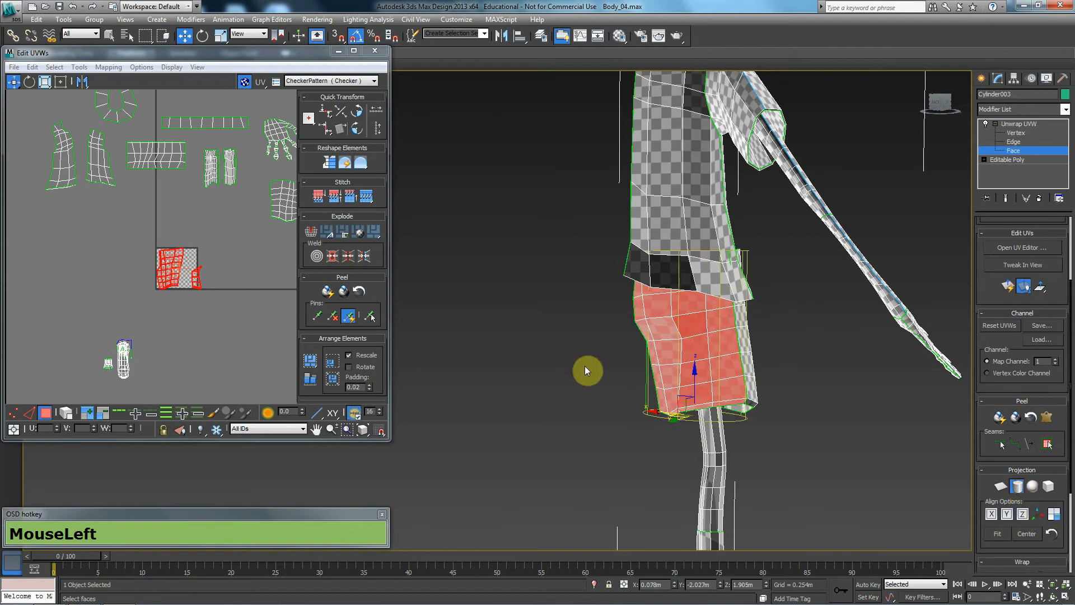
alt+middle_drag(722, 359, 809, 360)
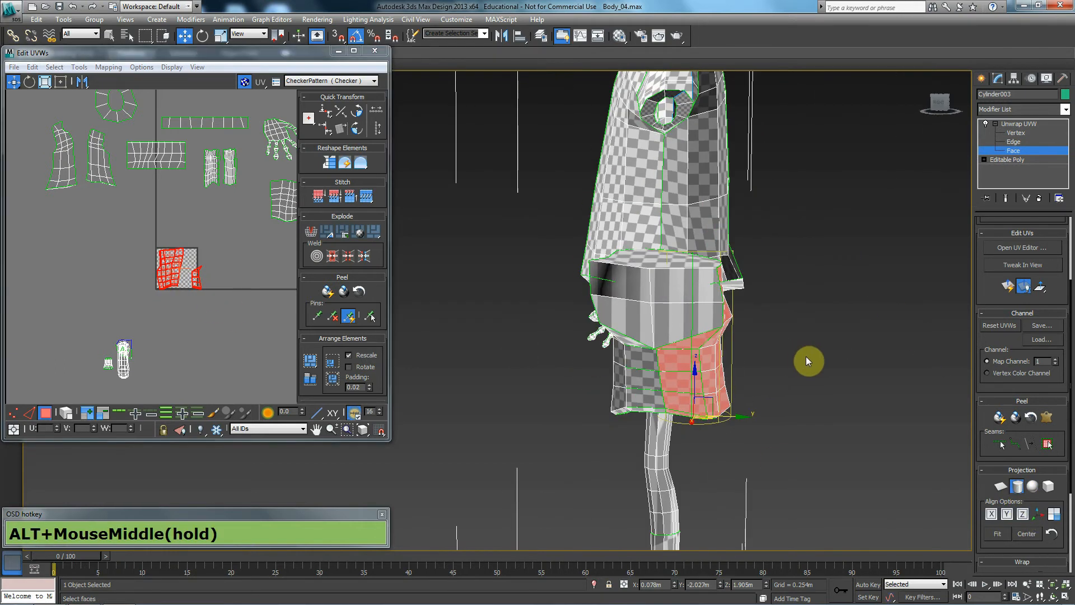
- End the cylindrical projection, move the split-off inner-leg UV piece out of the texture tile, and select the larger piece of the shorts
scroll(204, 313, up, 4)
drag(225, 217, 187, 294)
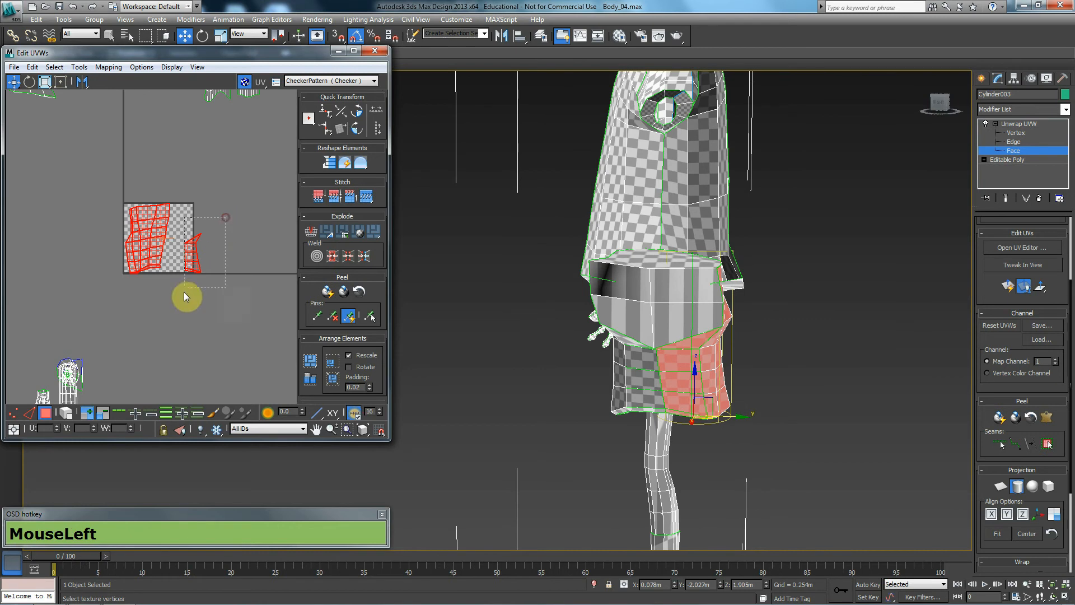
click(1018, 489)
drag(221, 216, 179, 308)
alt+middle_drag(763, 372, 787, 379)
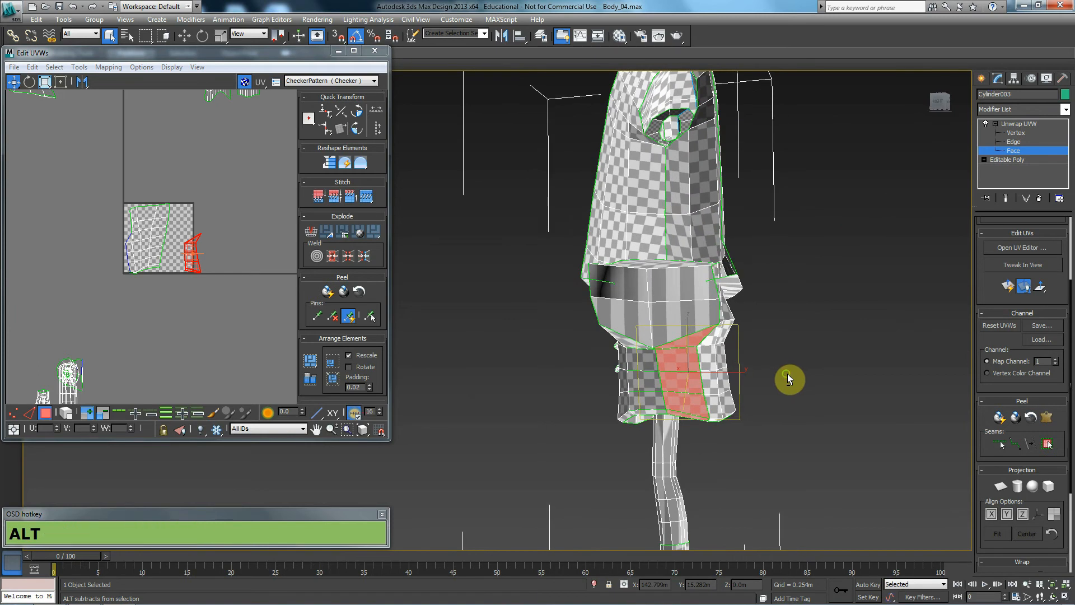
drag(262, 257, 196, 192)
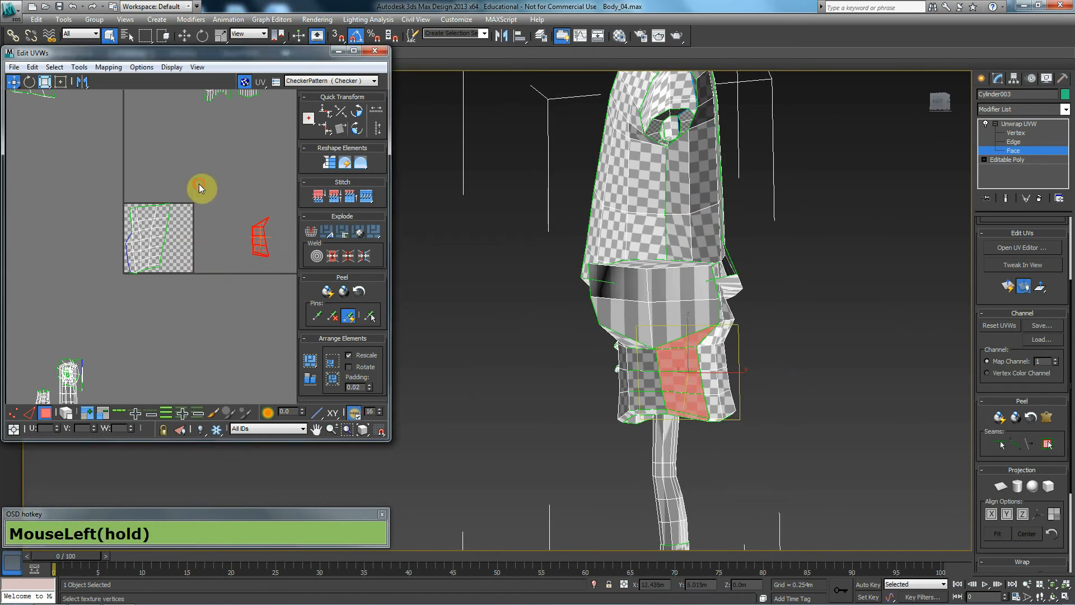
drag(112, 300, 113, 300)
alt+middle_drag(751, 327, 703, 340)
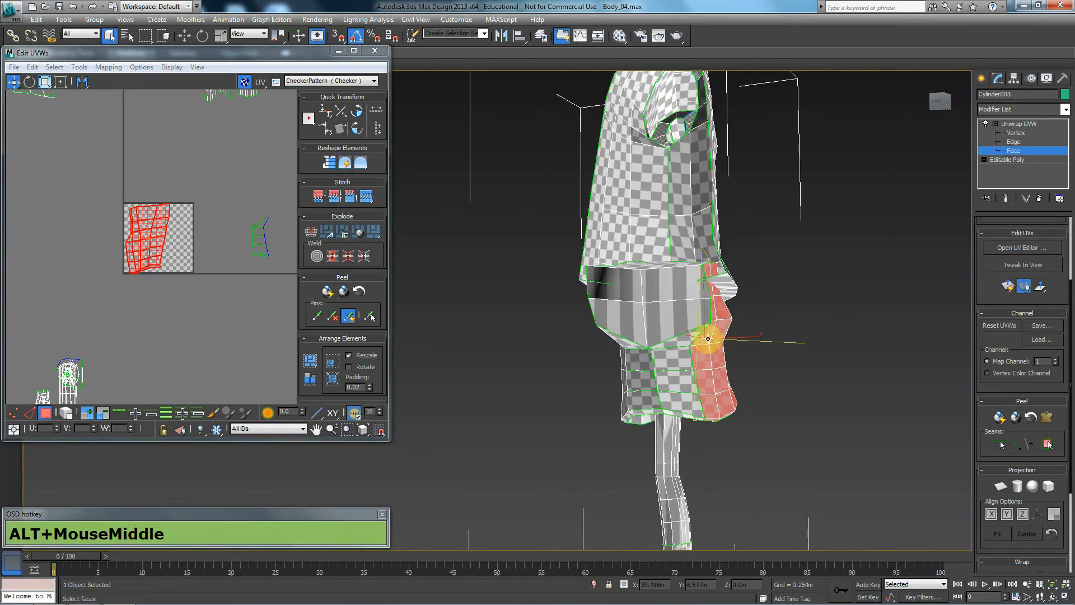
- Select the split-off inner-leg UV piece by its edges and move it back into the texture tile beside the larger shorts shell
click(257, 276)
click(256, 235)
click(264, 255)
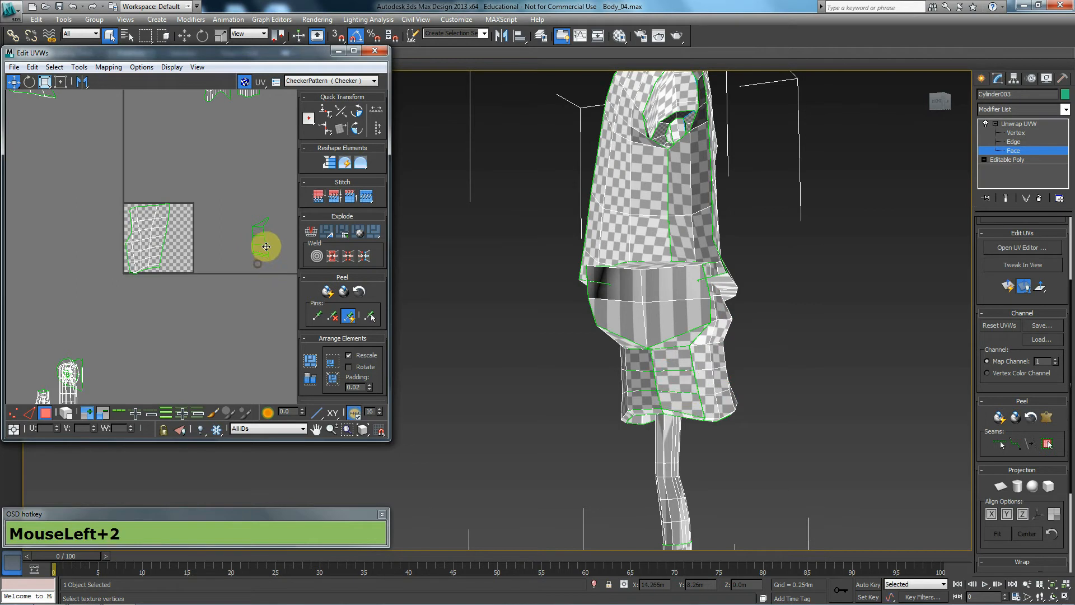
key(2)
click(263, 242)
click(265, 244)
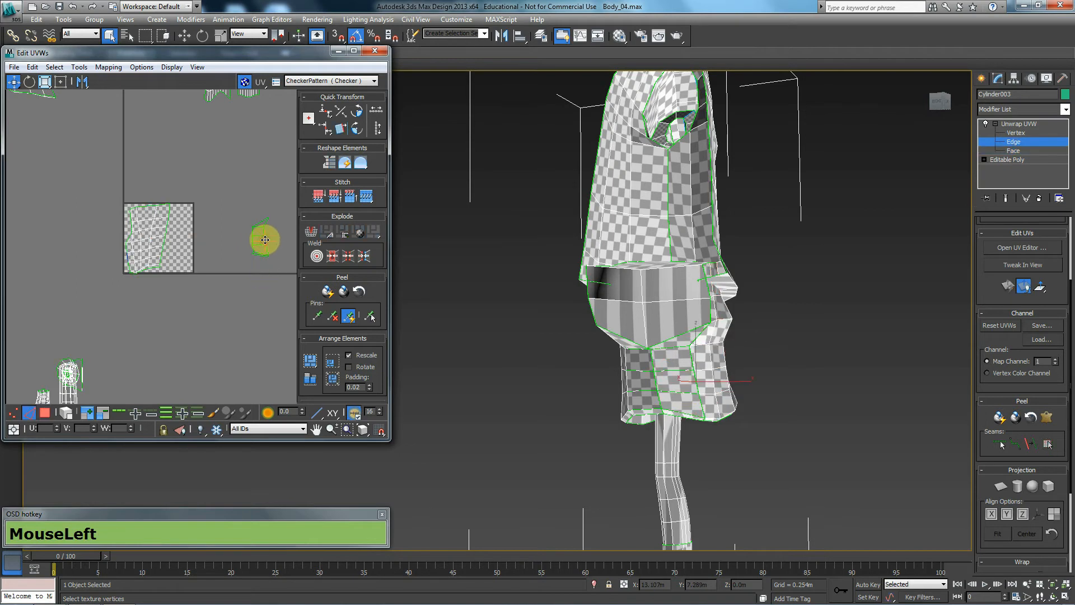
drag(249, 254, 168, 274)
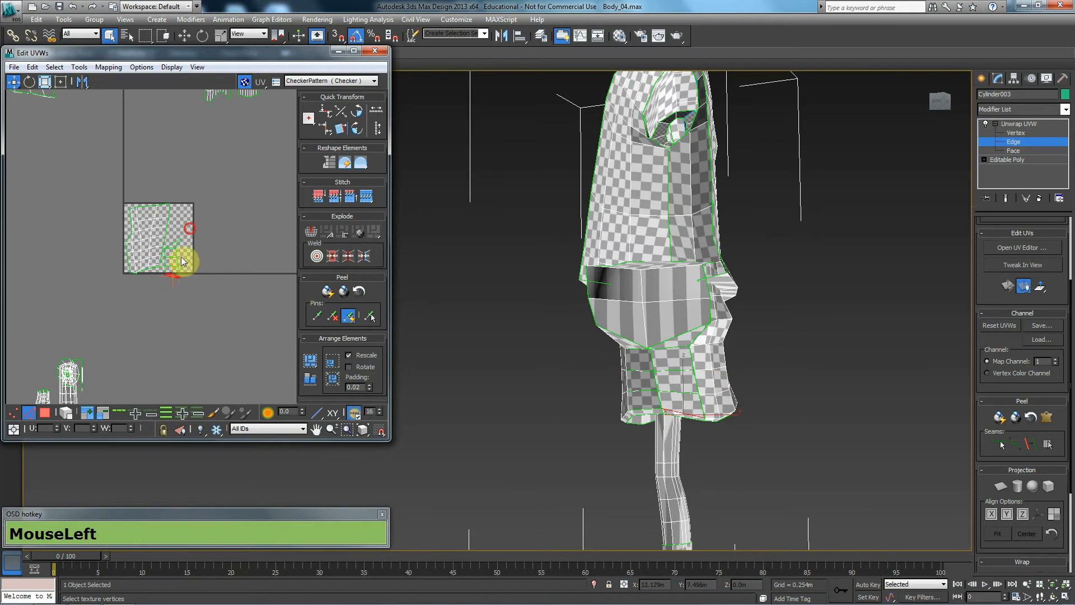
- Move the inner-leg UV piece to the opposite side of the shorts shell so their matching slanted edges meet
scroll(168, 291, up, 4)
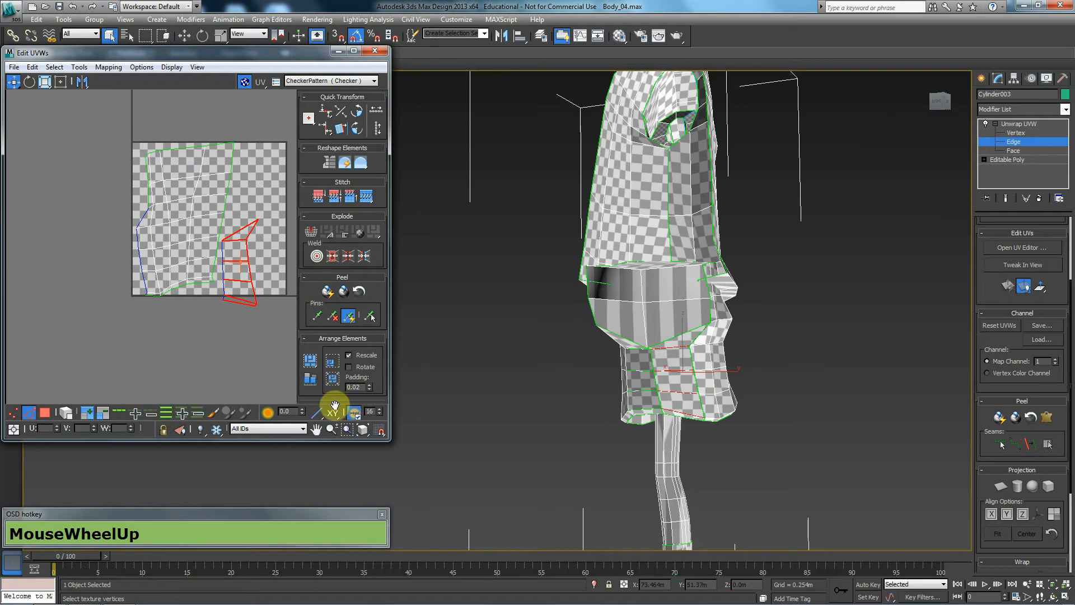
click(67, 421)
click(149, 372)
drag(252, 295, 120, 282)
scroll(138, 280, up, 4)
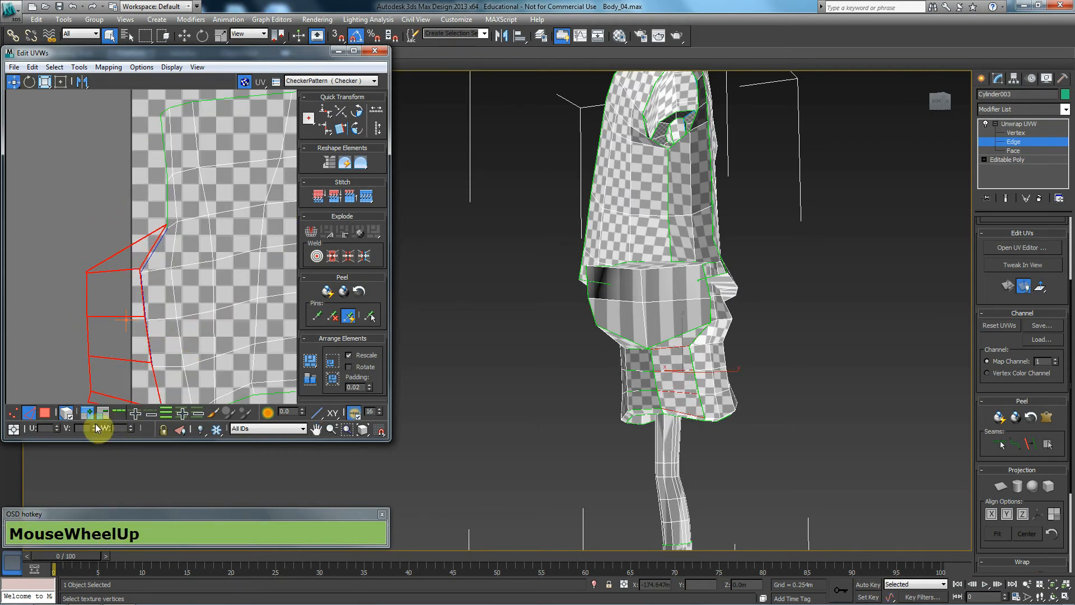
- Turn off element selection and target-weld the top two vertices of the inner-leg piece to the matching vertices of the shorts shell
click(68, 419)
click(13, 413)
scroll(101, 249, up, 6)
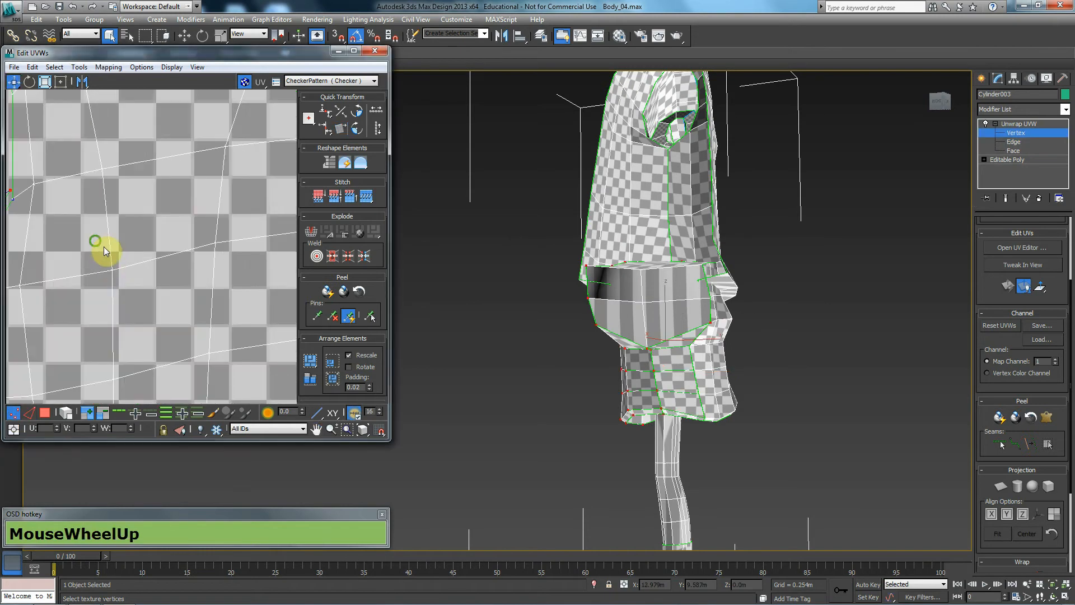
click(317, 256)
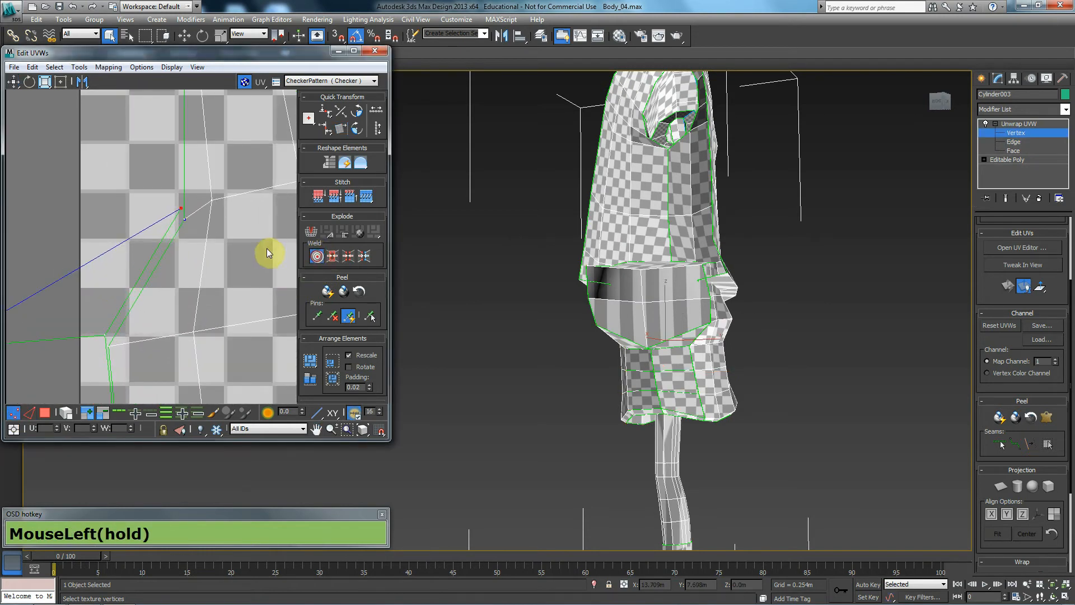
drag(186, 215, 185, 220)
middle_drag(151, 322, 206, 231)
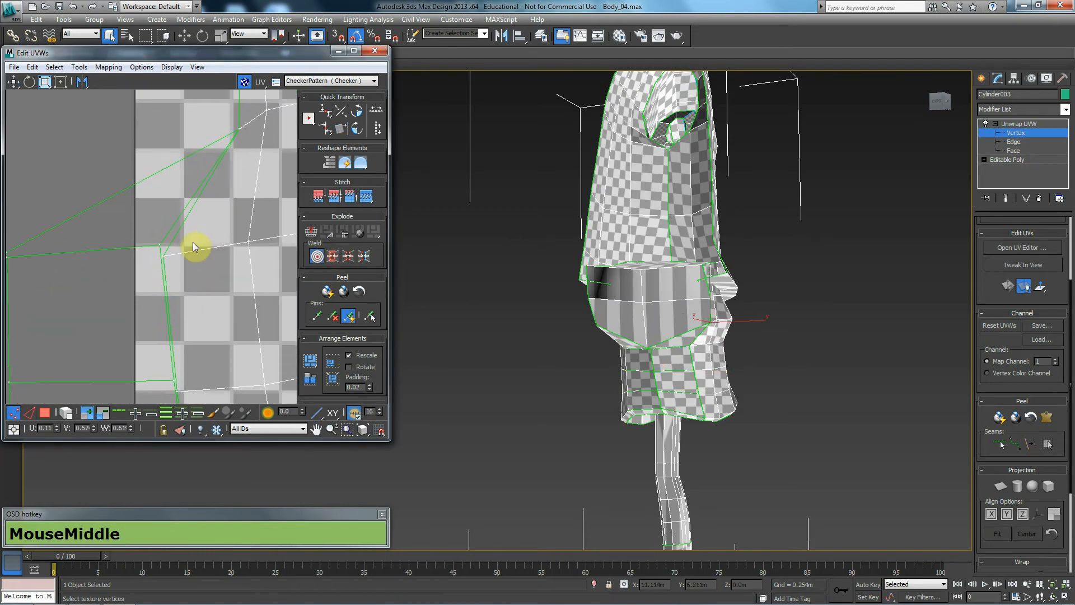
mouse_move(161, 245)
mouse_down()
mouse_move(164, 258)
mouse_move(161, 248)
mouse_up()
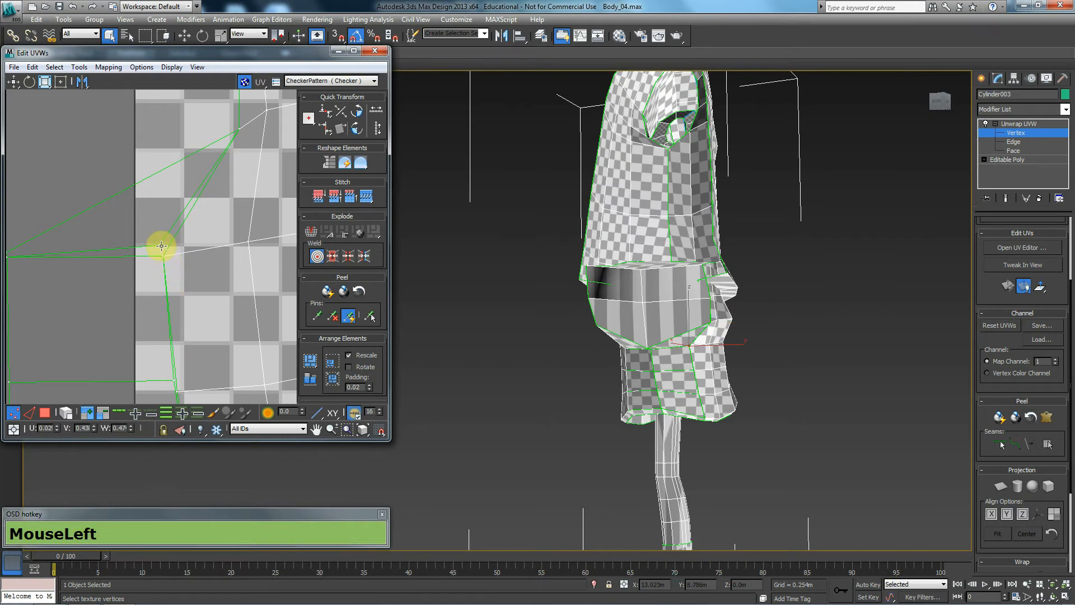
- Target-weld the remaining vertex pairs down the shared edge to the hem, fully joining the inner-leg piece to the shorts shell
middle_drag(166, 307, 176, 273)
drag(178, 276, 181, 287)
mouse_move(175, 295)
middle_down()
mouse_move(153, 221)
mouse_move(175, 282)
middle_up()
drag(177, 265, 182, 284)
middle_drag(175, 297, 152, 183)
click(184, 288)
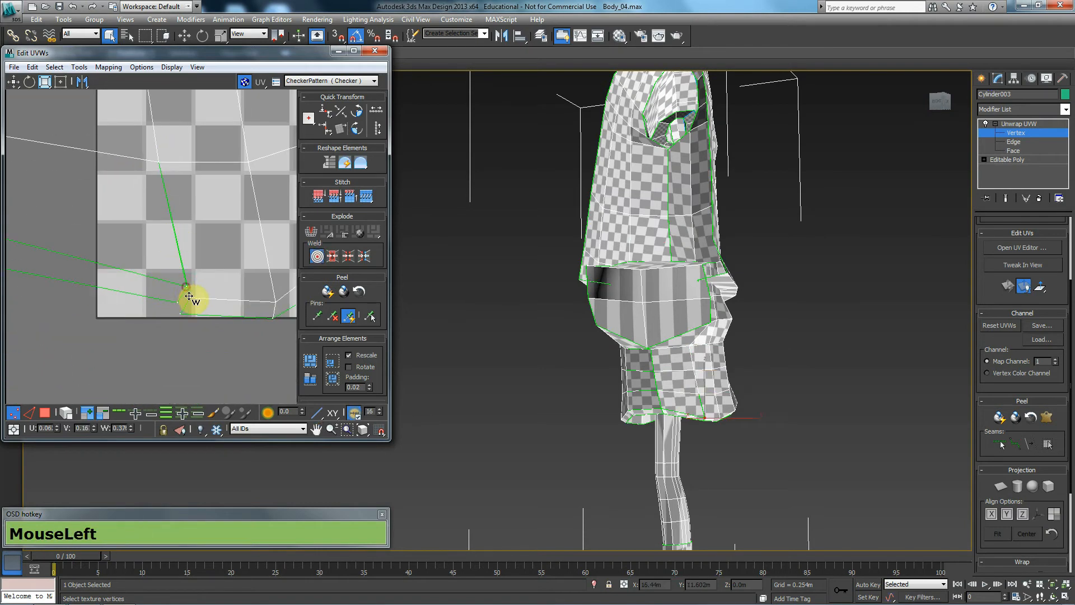
mouse_move(189, 298)
mouse_down()
mouse_move(177, 306)
mouse_move(182, 317)
mouse_up()
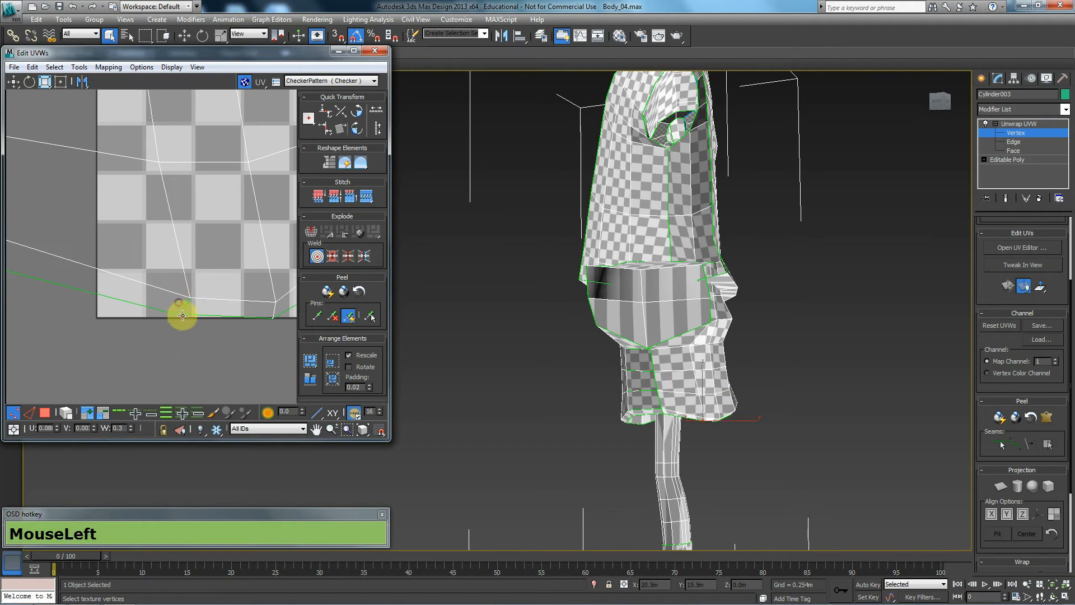
- Select the vertical edge loop through the middle of the shorts shell and shift it sideways, away from the inner-leg part, to even out the checkers
middle_drag(185, 327, 259, 312)
scroll(206, 221, down, 4)
middle_drag(228, 245, 137, 311)
scroll(124, 307, down, 3)
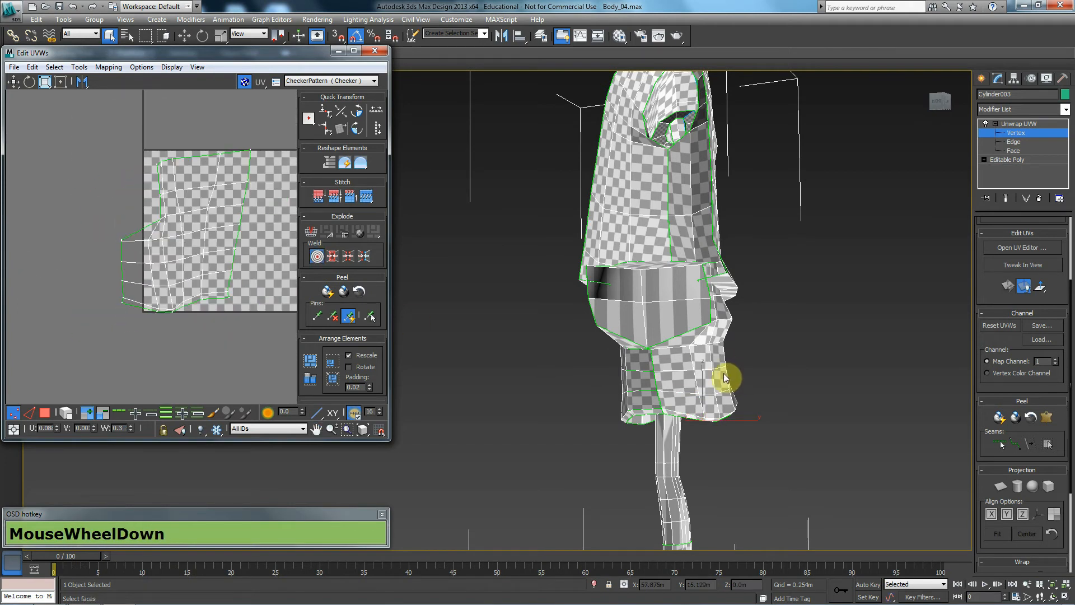
alt+middle_drag(689, 404, 644, 358)
scroll(692, 348, up, 3)
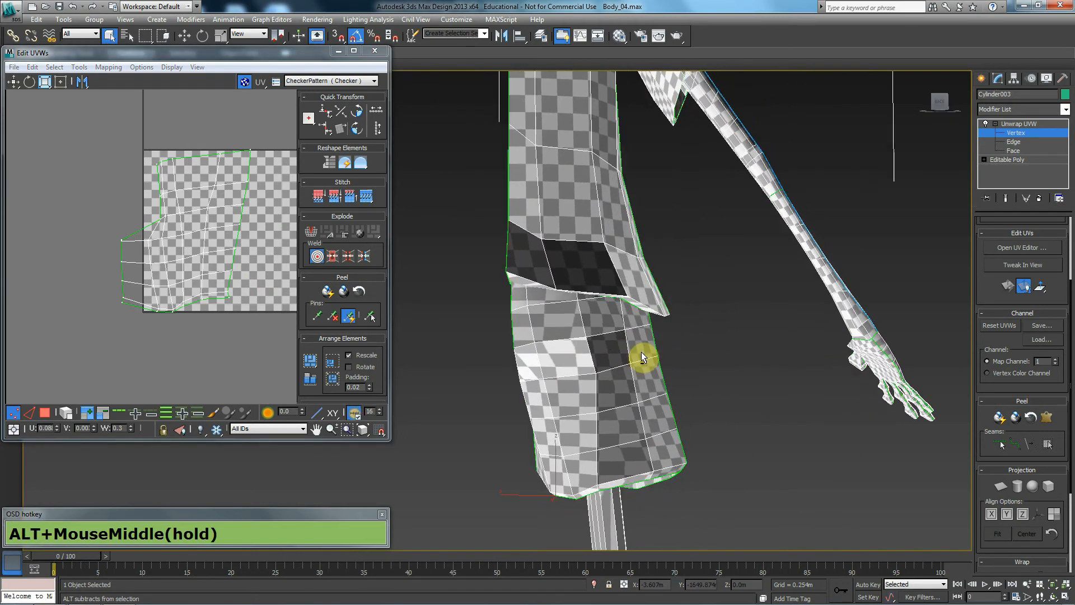
key(alt+2)
click(581, 319)
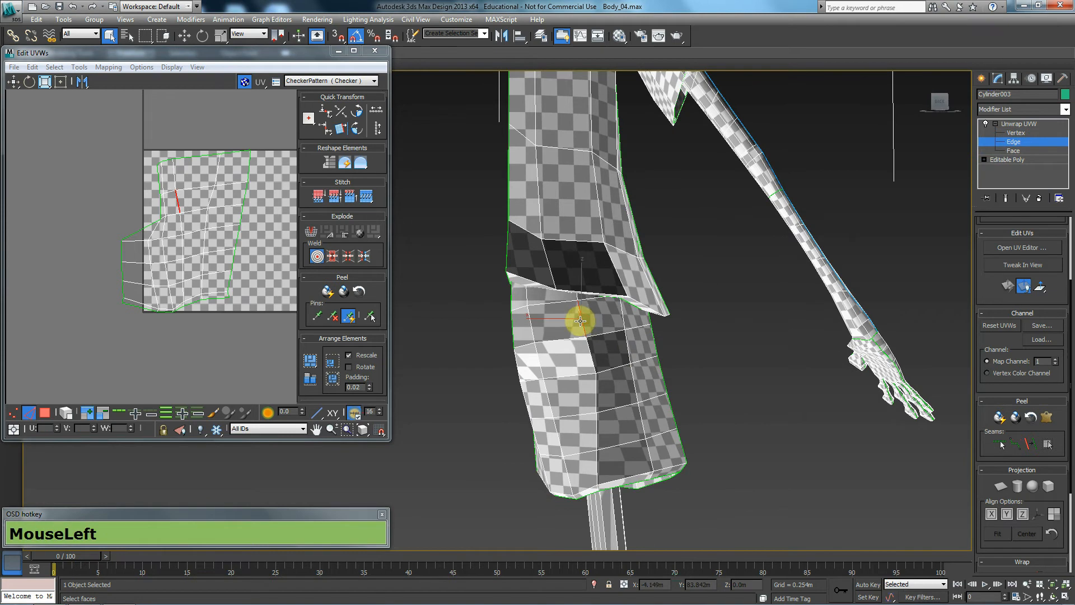
double_click(174, 176)
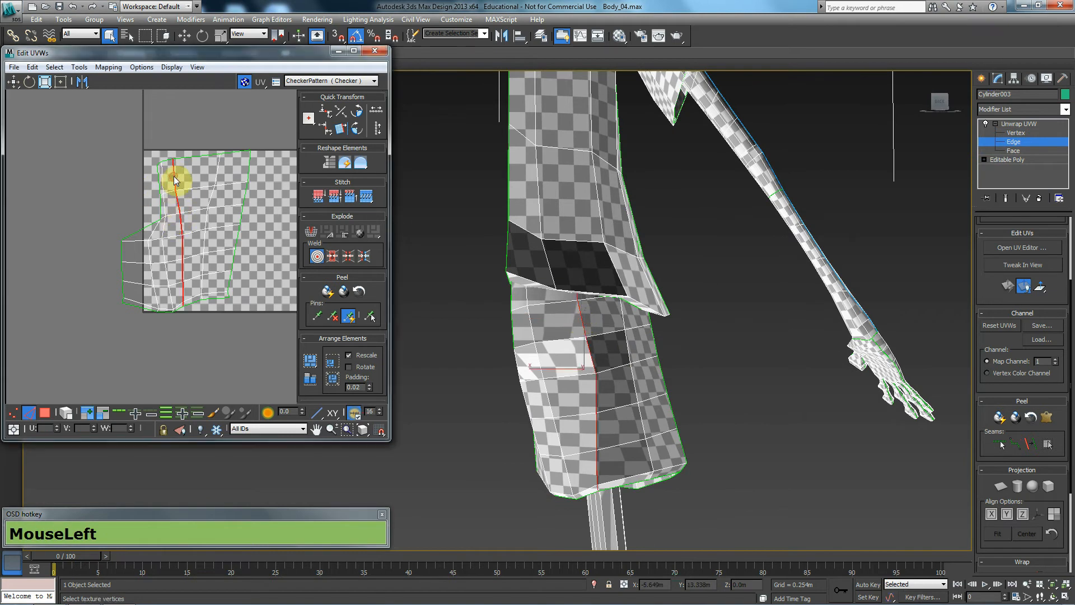
drag(174, 176, 186, 177)
key(alt+1)
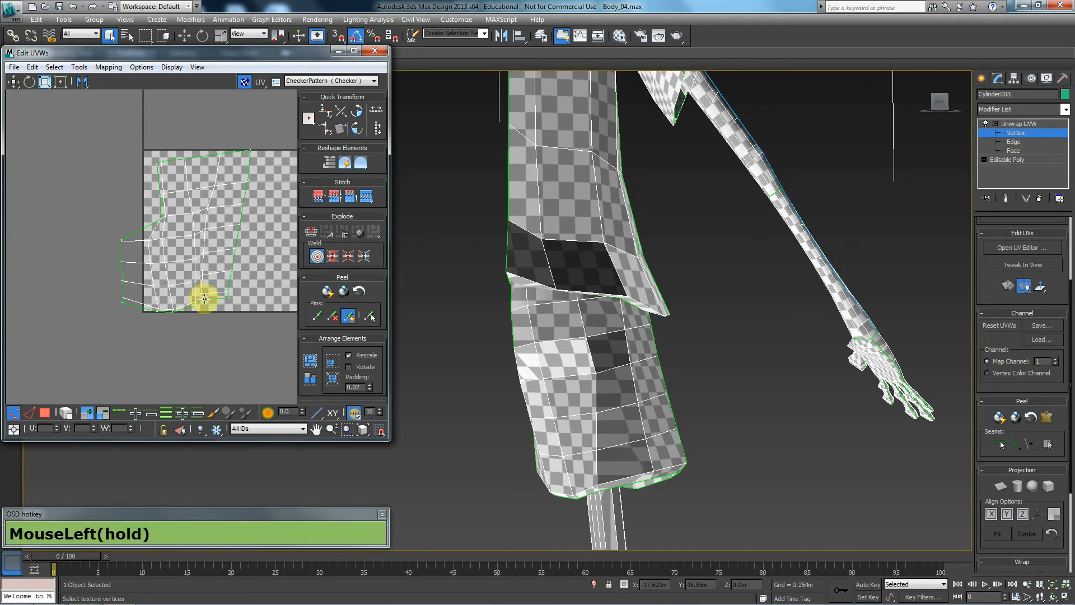
key(1)
drag(208, 303, 204, 310)
key(1)
scroll(205, 312, up, 4)
click(219, 236)
click(232, 336)
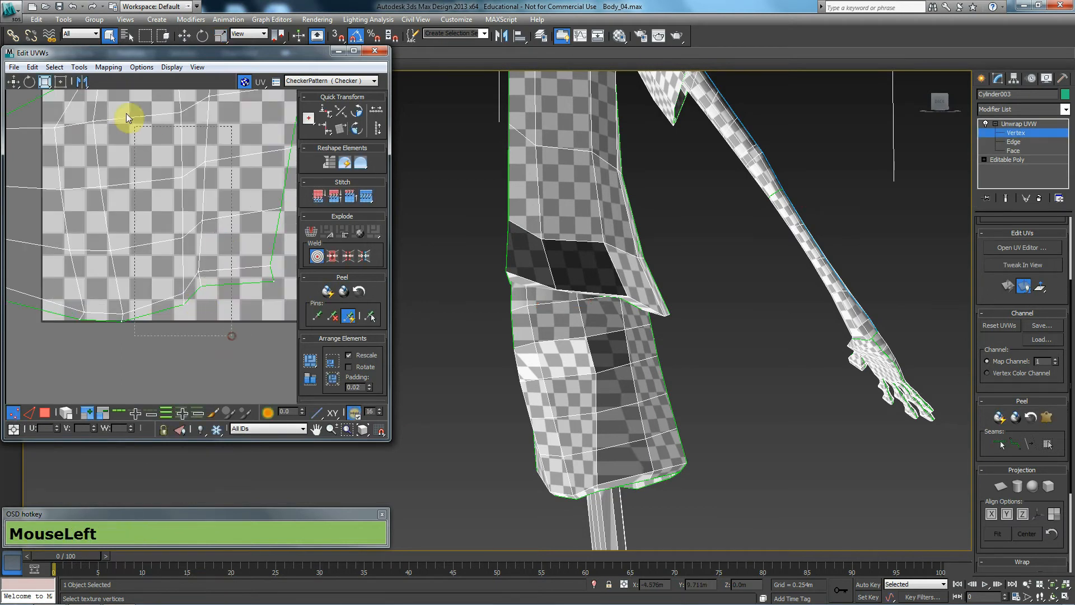
key(ctrl+a)
drag(222, 265, 203, 299)
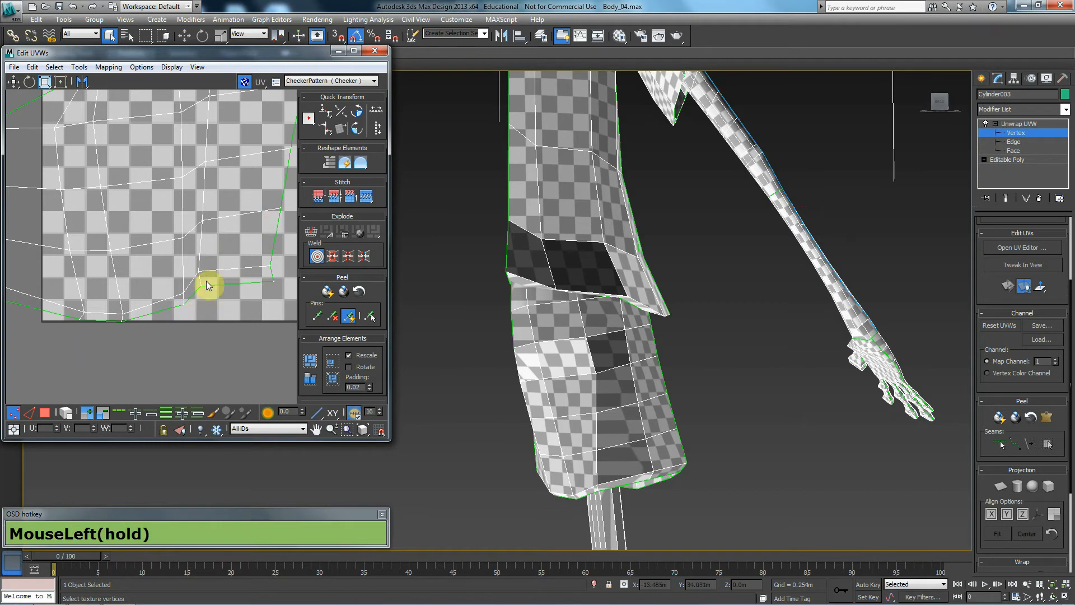
key(ctrl+a)
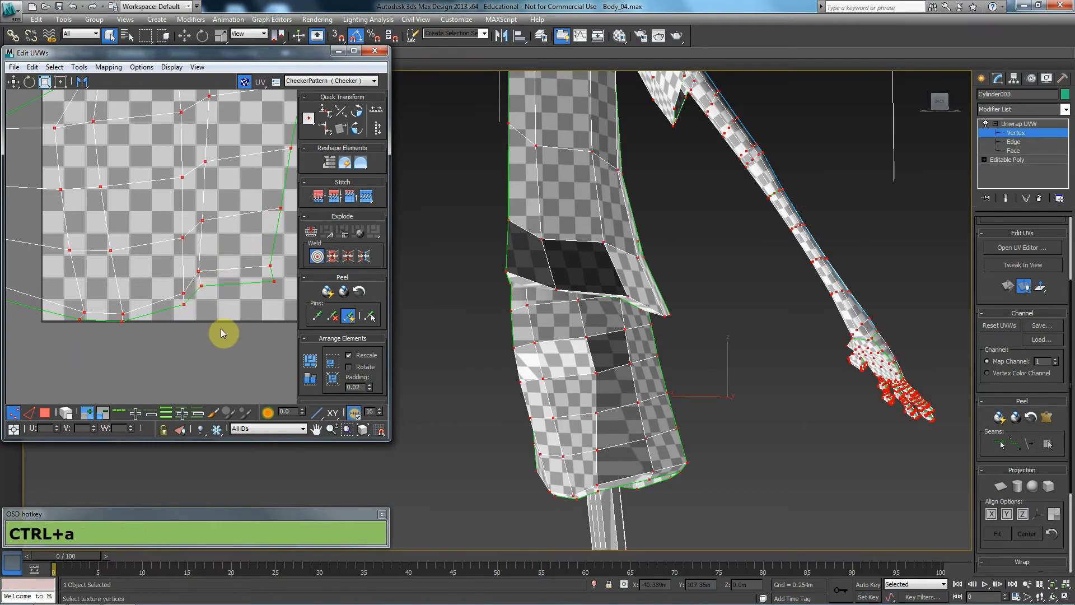
- Try to shift the two lowest vertices of the shifted edge column sideways toward the shell's side boundary
click(221, 328)
click(201, 288)
click(198, 274)
ctrl+click(201, 288)
click(201, 288)
drag(205, 287, 217, 288)
key(ctrl+z)
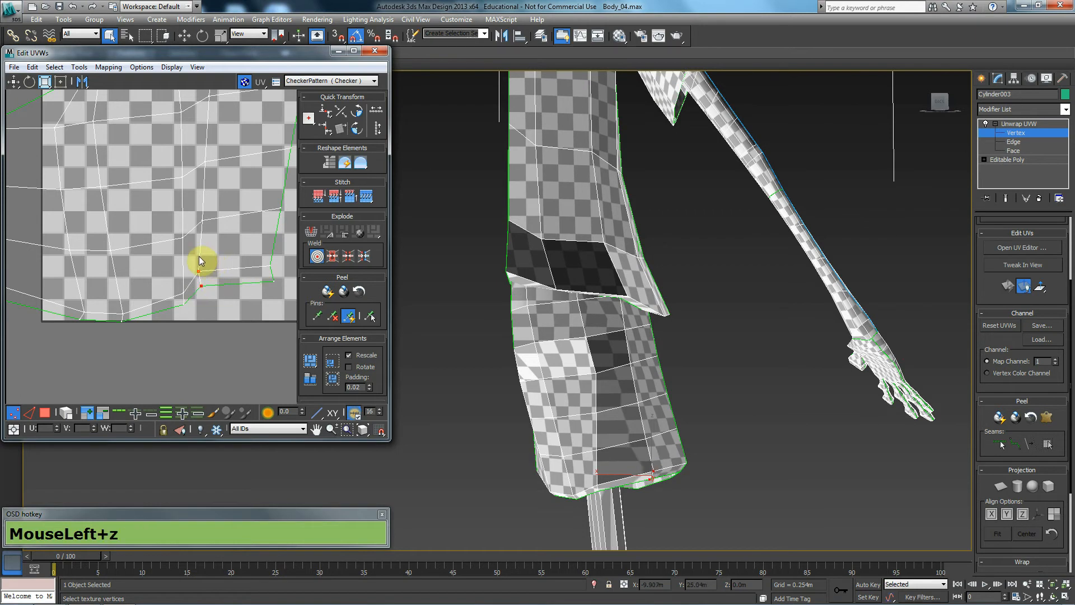
- Select the five lower vertices of the column next to the shell's side boundary and move them toward that boundary
scroll(182, 315, down, 1)
scroll(205, 201, down, 1)
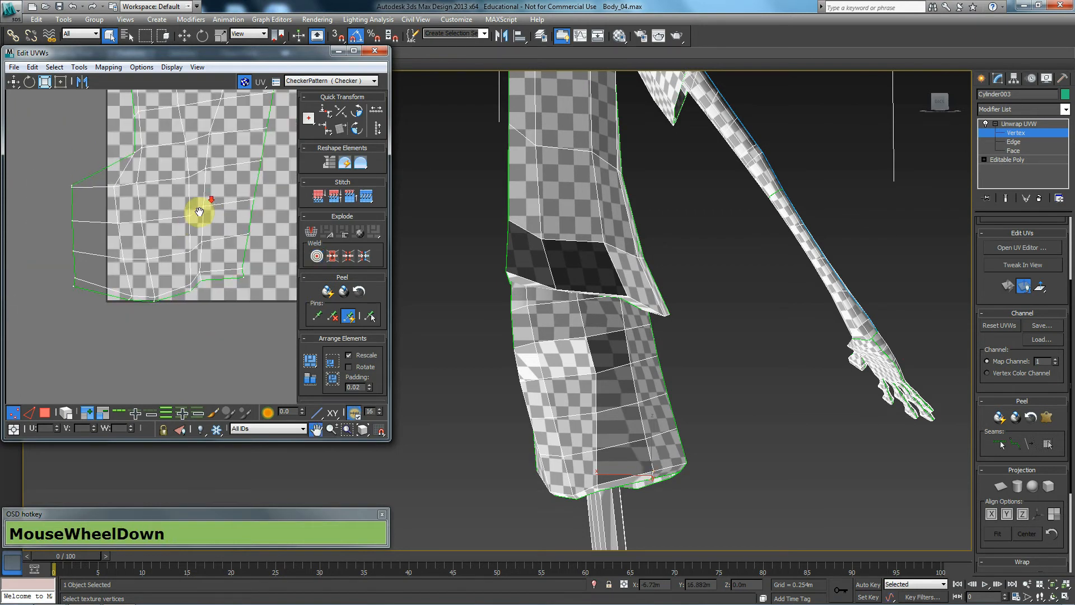
drag(211, 151, 197, 287)
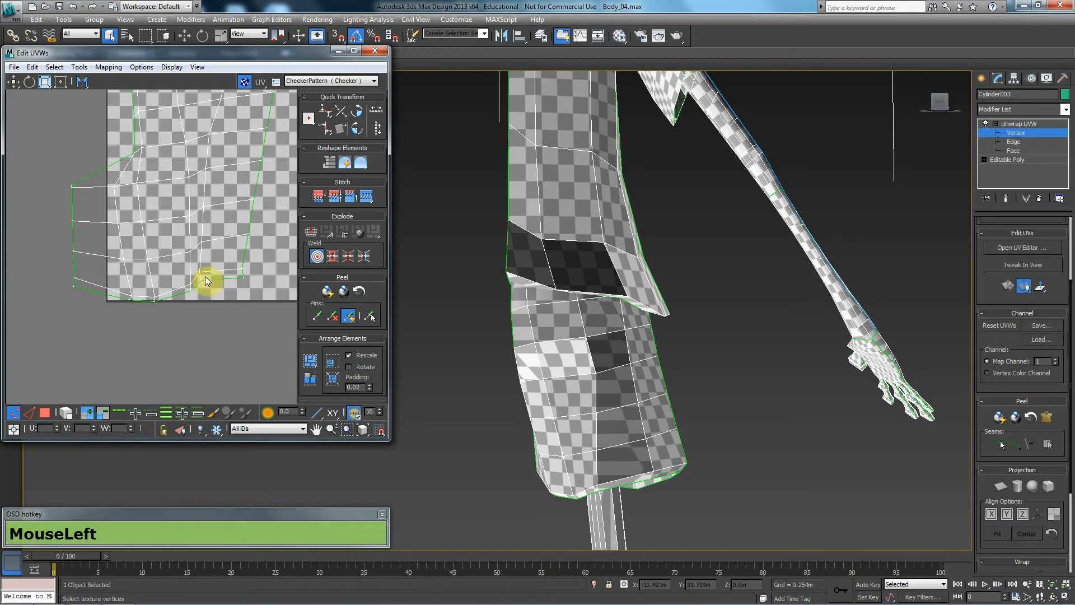
ctrl+click(200, 271)
ctrl+click(201, 280)
ctrl+click(202, 243)
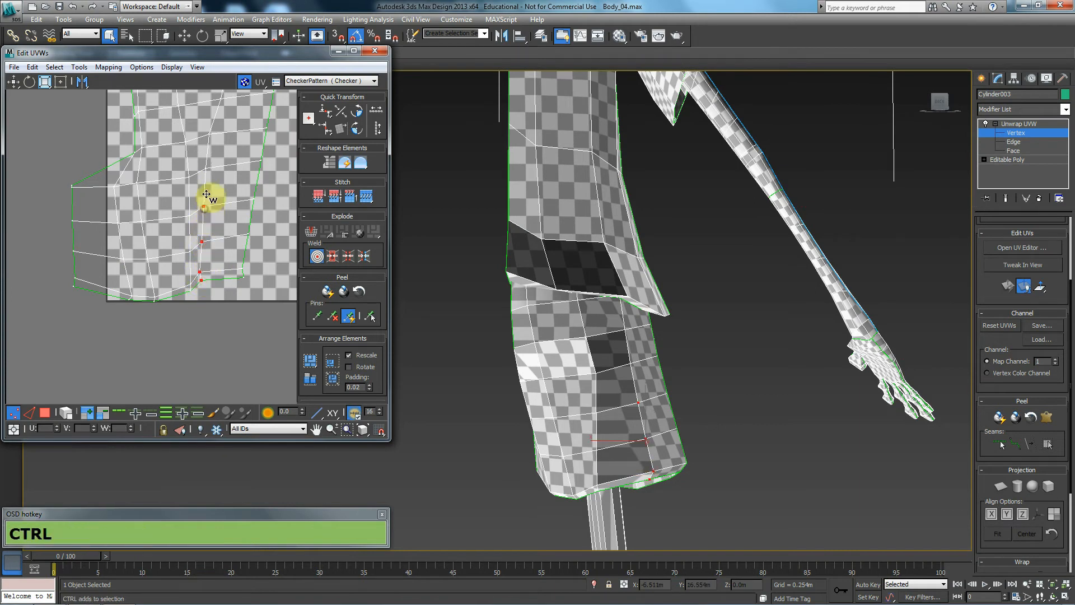
ctrl+click(206, 168)
drag(206, 207, 220, 208)
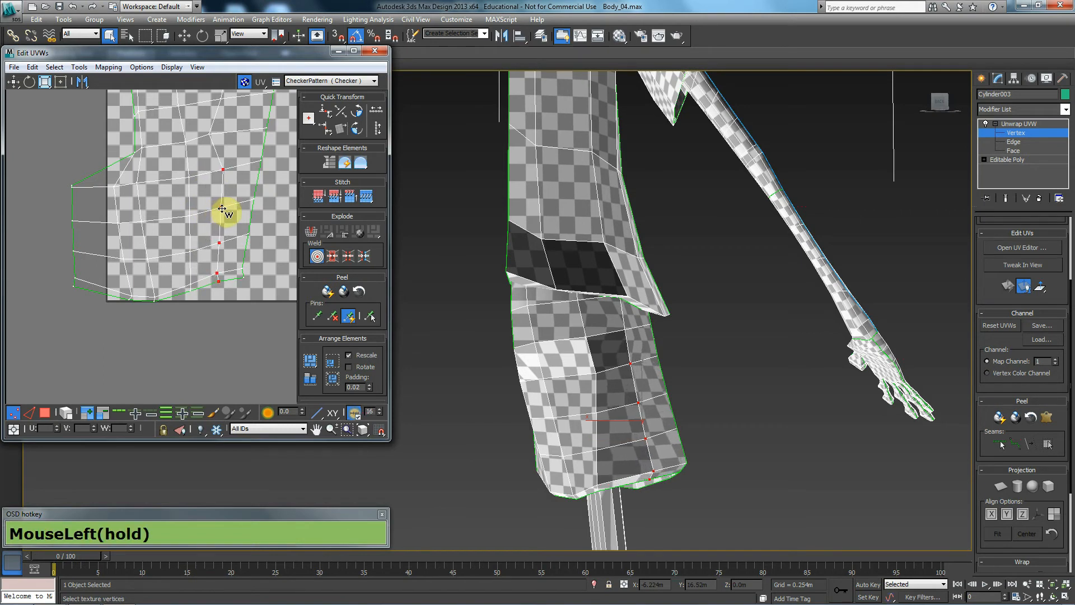
- Reduce the selection to the two hem vertices of that column and move them slightly further toward the side boundary
alt+click(224, 169)
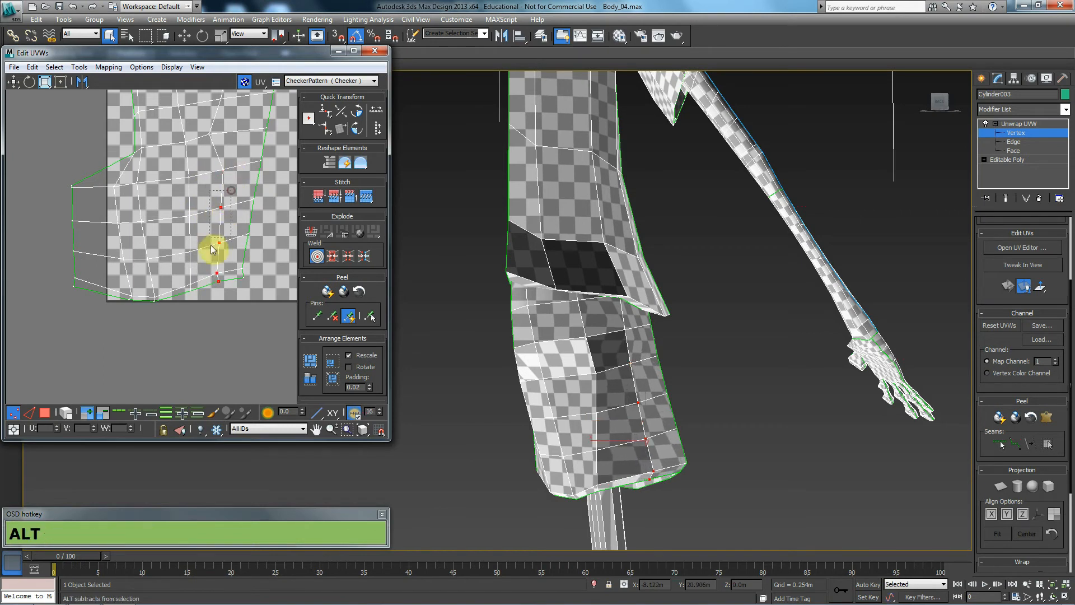
alt+click(220, 206)
alt+click(219, 242)
drag(217, 272, 226, 272)
- Adjust the vertices just above the shifted part of the column and undo the last nudge
alt+middle_drag(708, 381, 653, 370)
click(647, 328)
drag(210, 135, 187, 138)
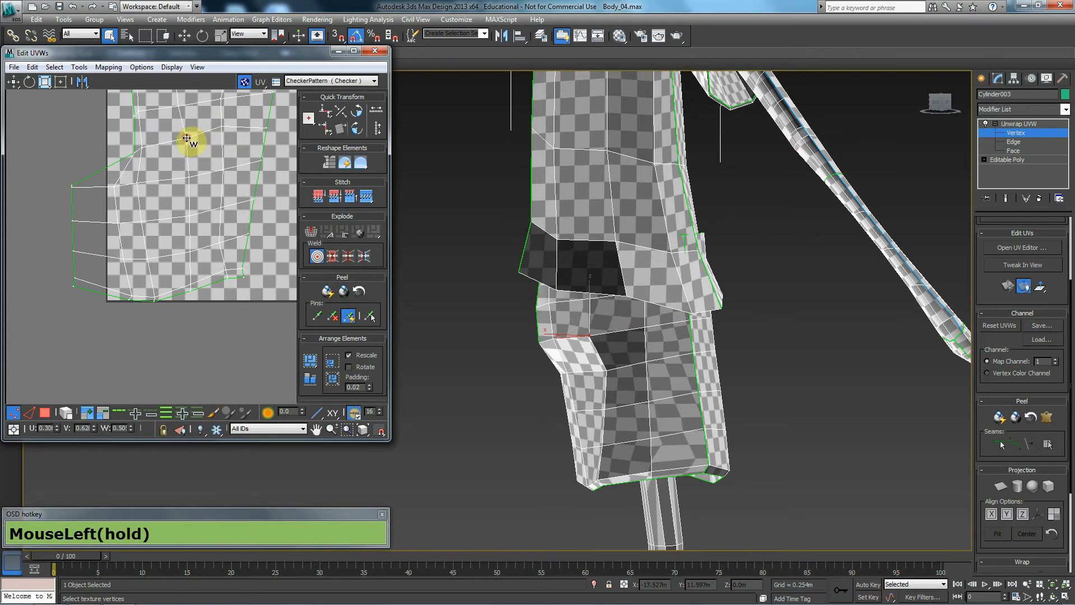
key(ctrl+z)
- Move the vertices at the hem corner of the shell's side boundary outward to reduce the checker distortion
alt+middle_drag(789, 369, 669, 375)
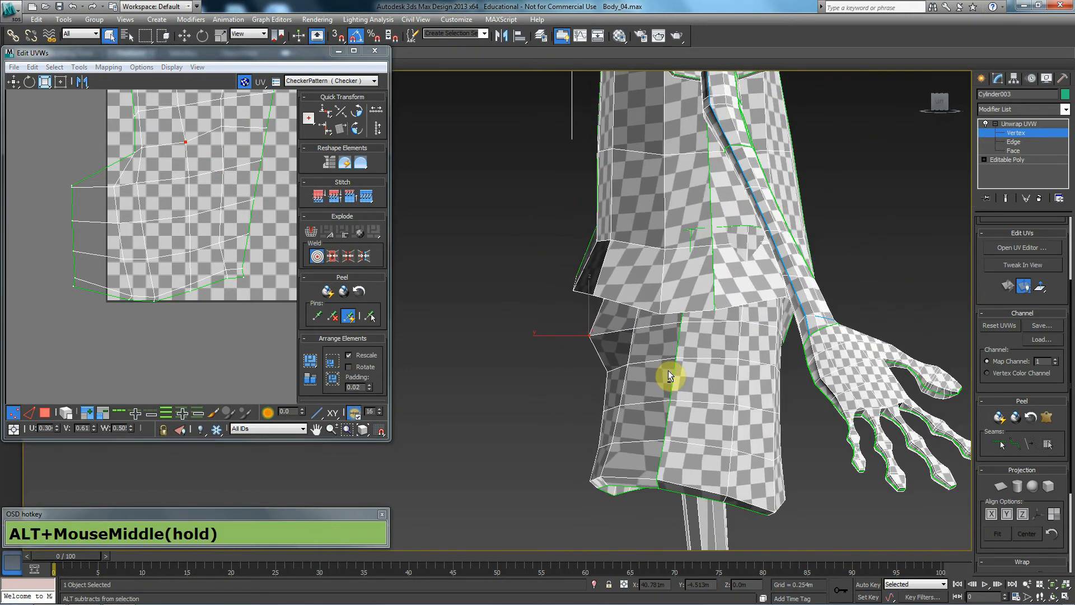
scroll(246, 218, down, 2)
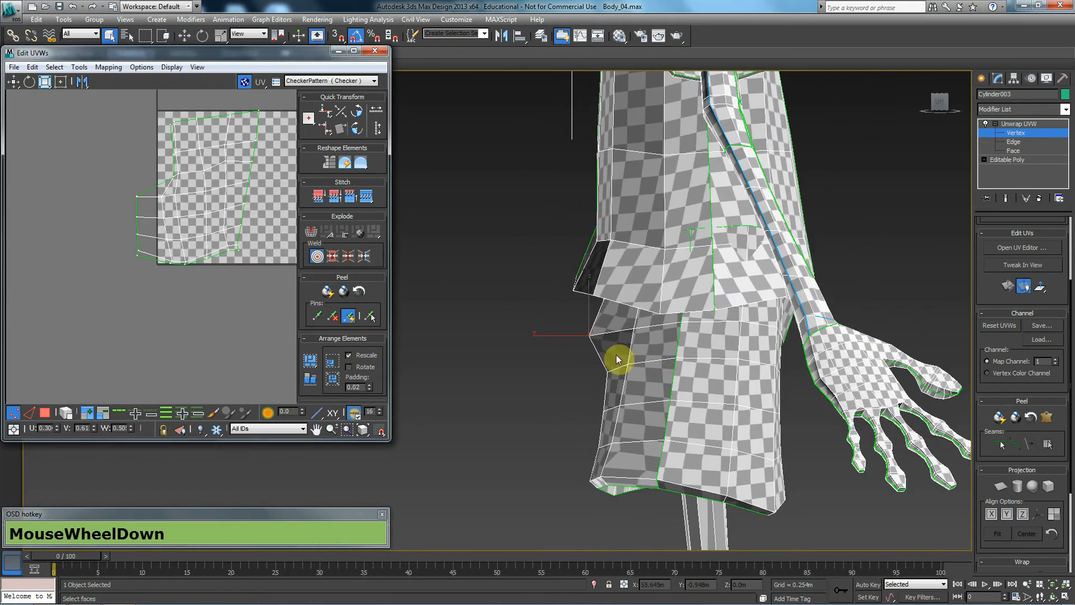
alt+middle_drag(671, 368, 709, 372)
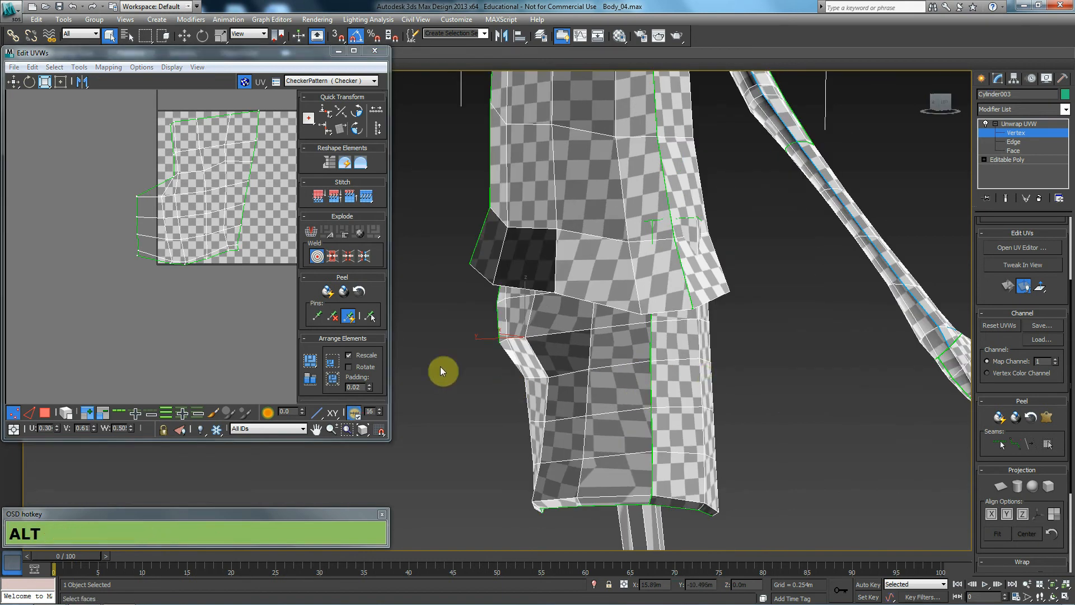
drag(245, 244, 234, 254)
scroll(242, 247, up, 2)
middle_drag(243, 246, 222, 263)
drag(214, 262, 240, 260)
- Move the remaining lower vertices of the side boundary outward so the border runs nearly straight up from the hem
click(215, 263)
ctrl+click(215, 271)
drag(227, 218, 250, 199)
click(226, 192)
middle_drag(250, 200, 231, 234)
drag(224, 211, 238, 207)
scroll(239, 207, down, 2)
- Close and reopen the UV editor, and show the CheckerPattern texture again
drag(246, 121, 217, 272)
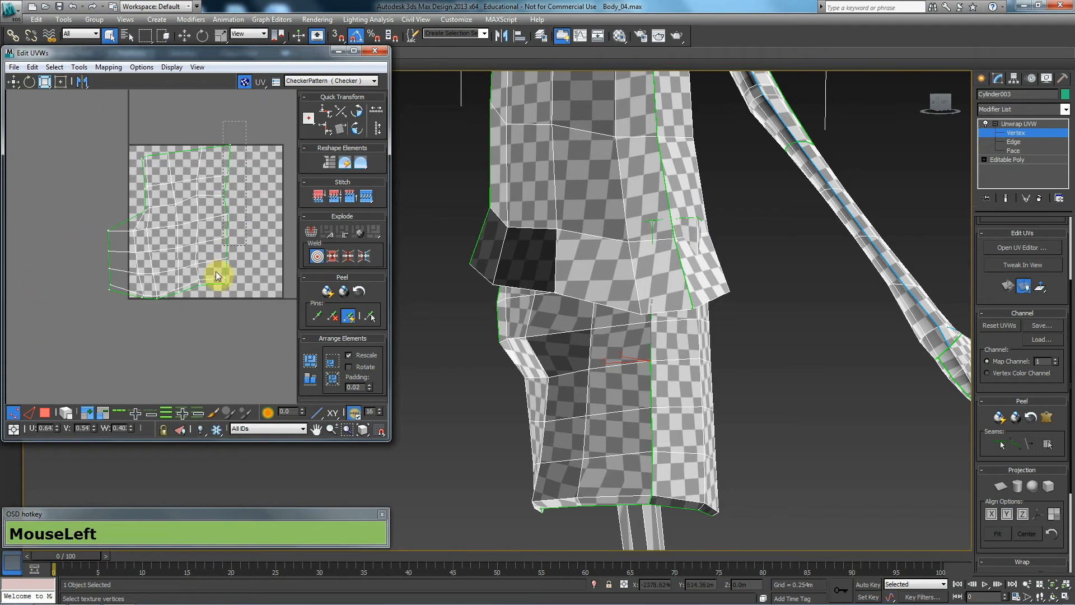
click(378, 51)
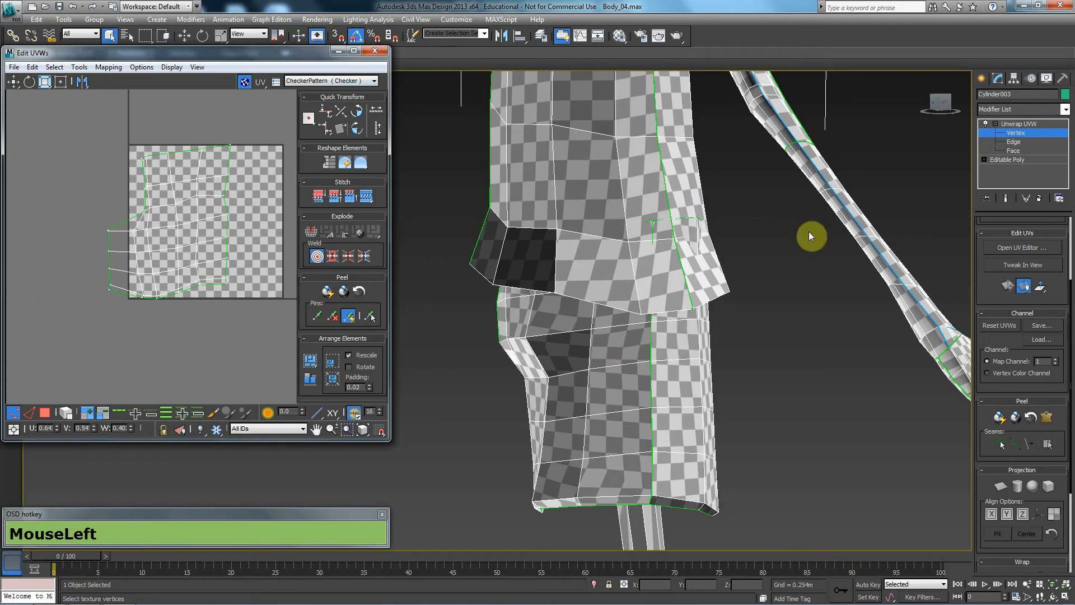
click(375, 50)
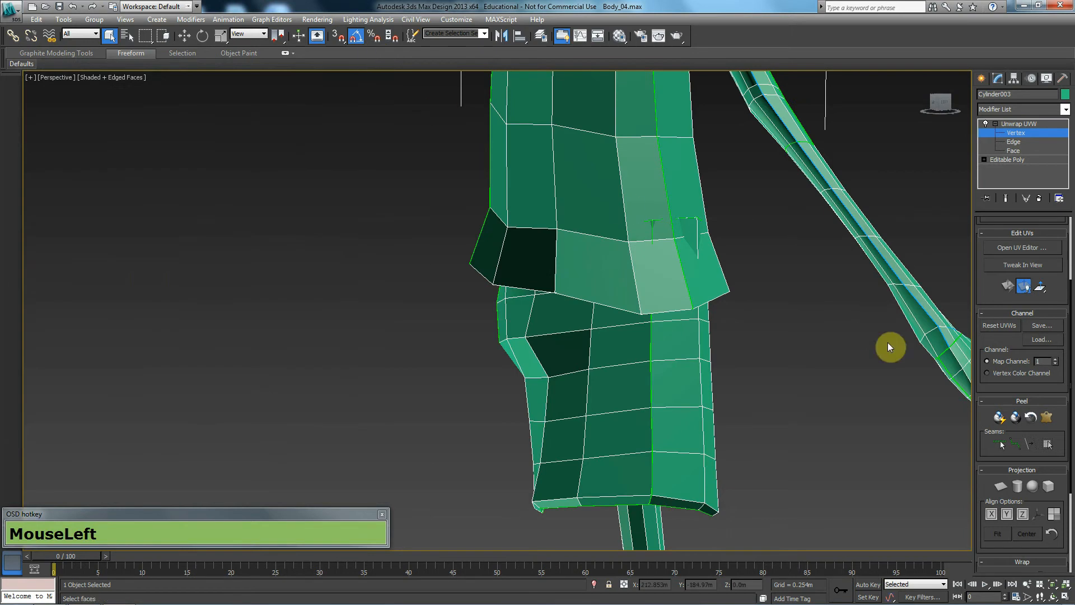
click(1028, 250)
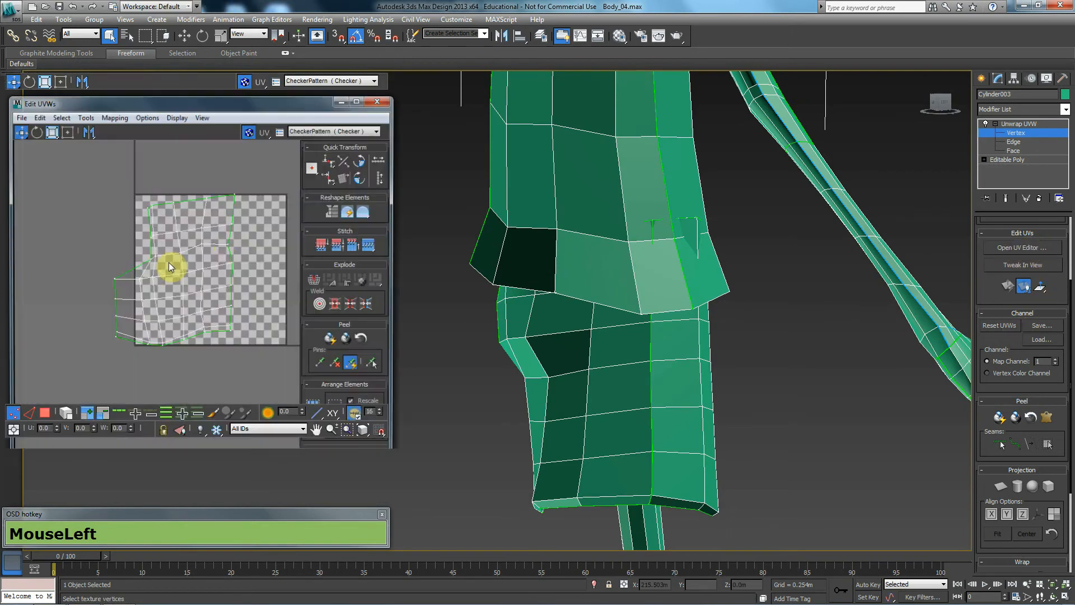
click(350, 81)
click(336, 90)
- Select all vertices along the shorts shell's side boundary and align them into one vertical line
drag(215, 305, 216, 306)
click(325, 131)
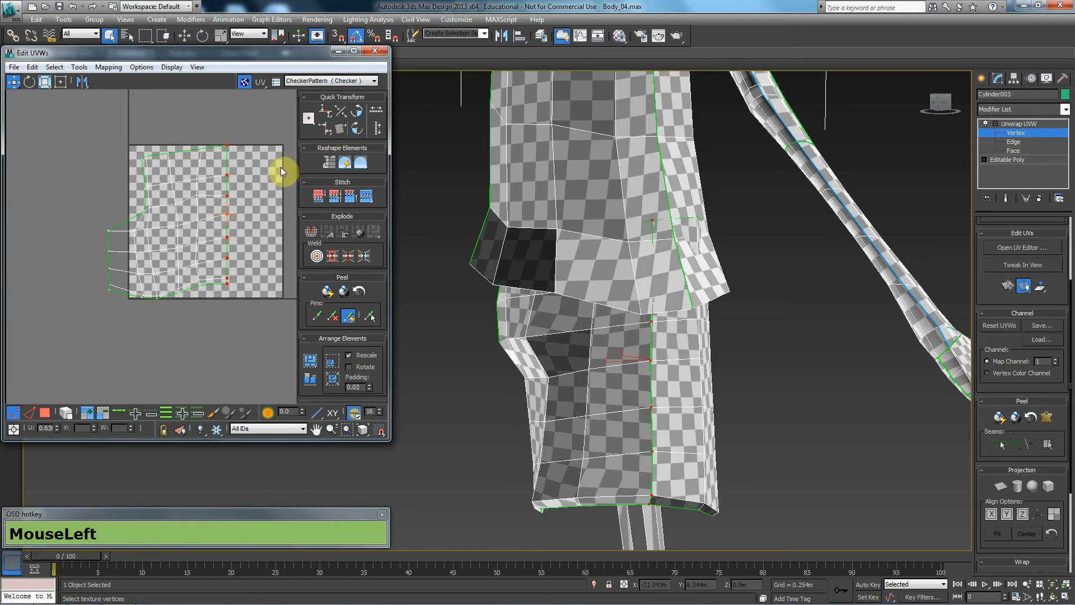
alt+middle_drag(594, 351, 722, 345)
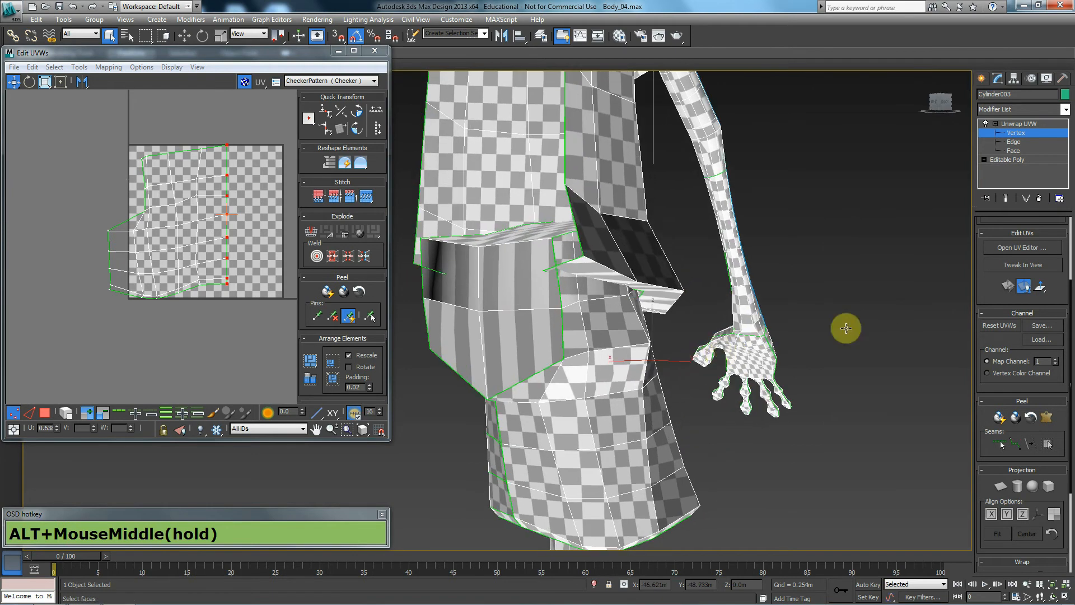
- Move the straightened shorts shell out of the texture square and place it beside the other shorts shell
alt+middle_drag(477, 313, 464, 308)
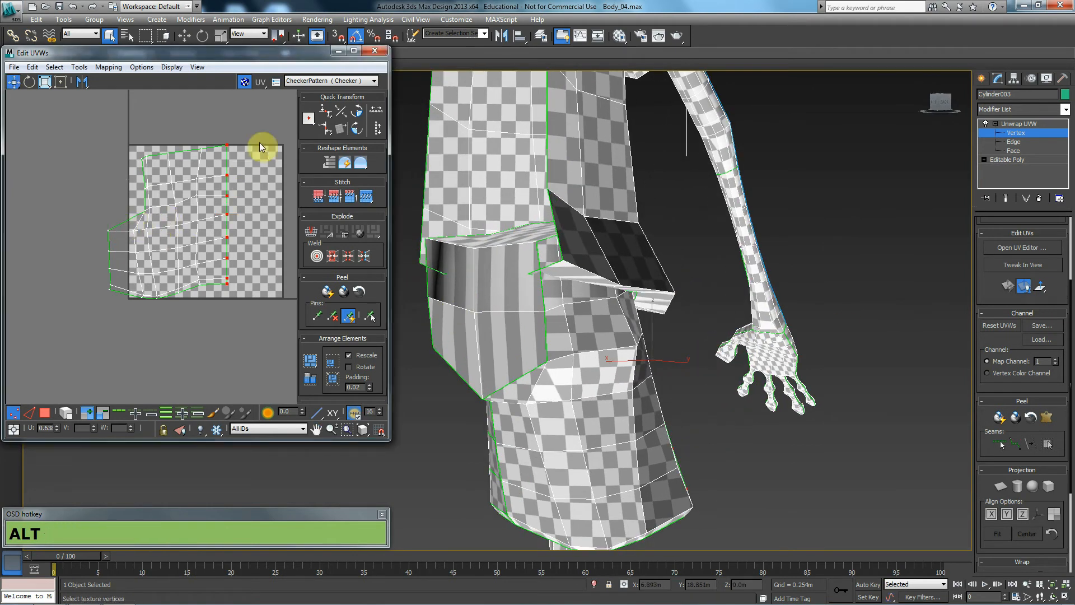
drag(250, 217, 247, 221)
scroll(235, 229, down, 6)
middle_drag(216, 250, 179, 300)
drag(157, 311, 287, 256)
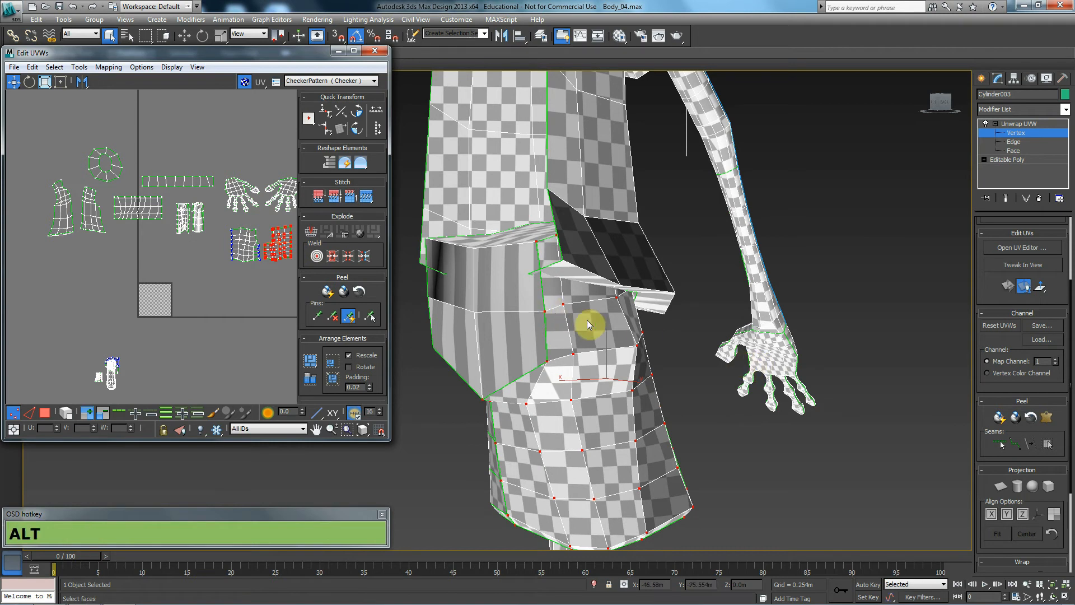
- Select the seam-bounded patch of faces at the hip above the shorts leg, planar-map it and move its shell above the other shells
drag(1000, 333, 1059, 303)
click(1022, 239)
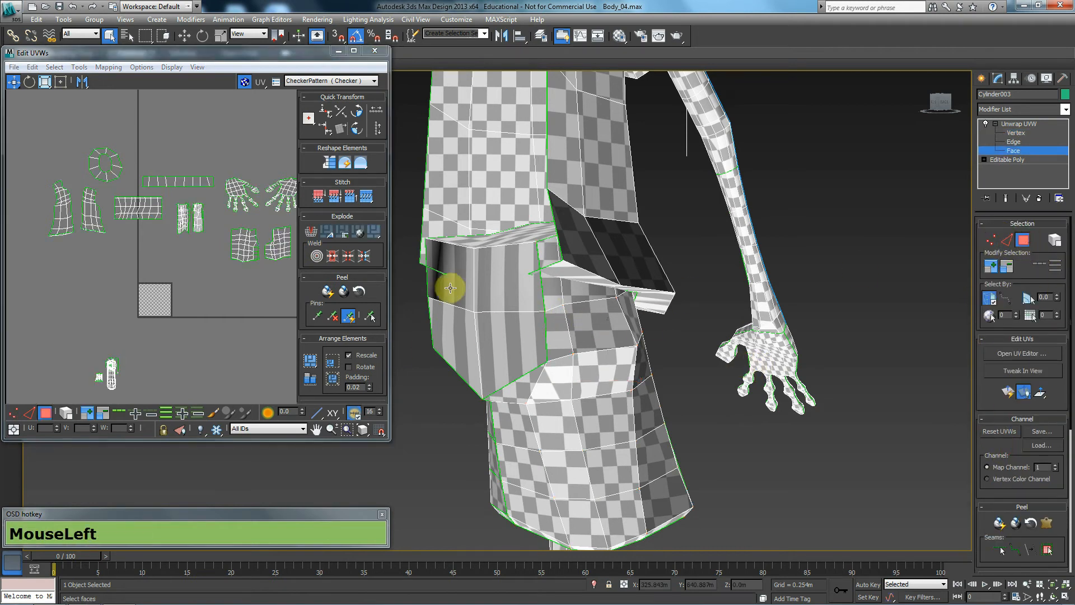
click(454, 287)
click(994, 542)
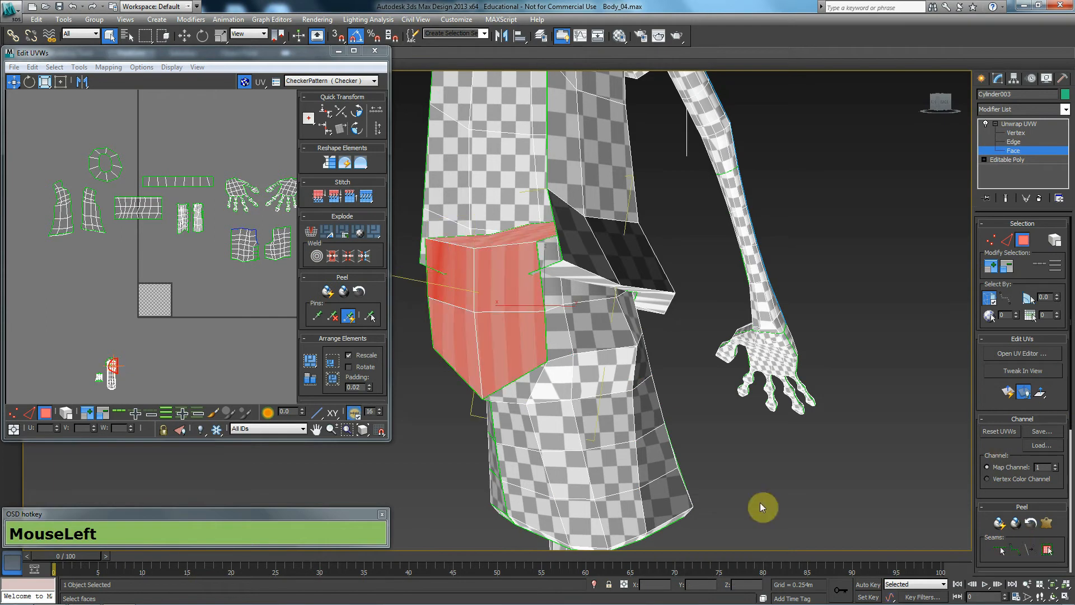
alt+middle_drag(556, 256, 620, 271)
drag(984, 402, 984, 320)
click(1001, 511)
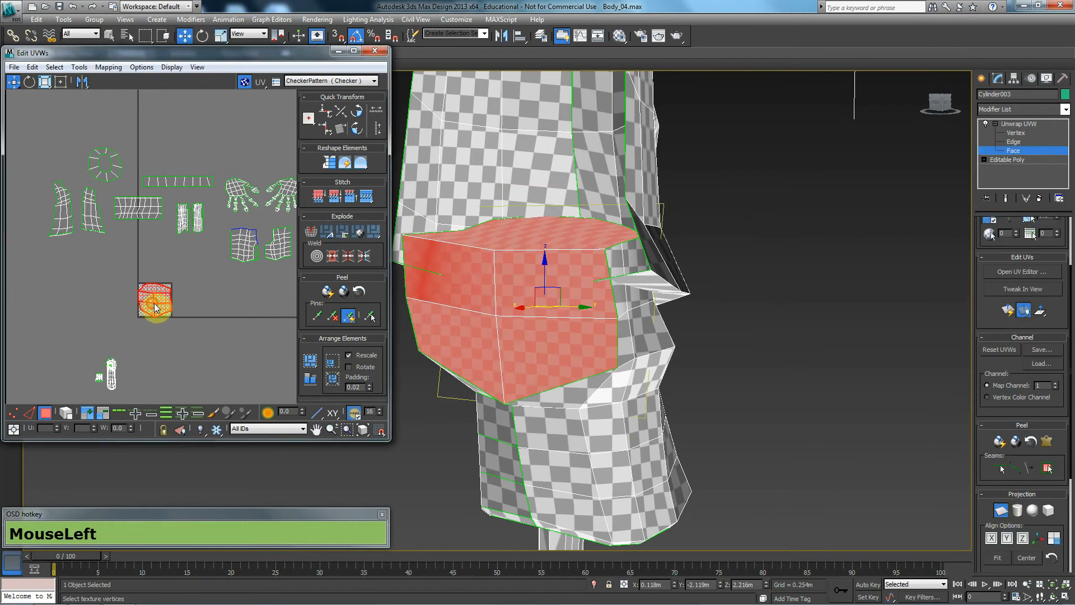
click(1004, 513)
drag(155, 299, 243, 138)
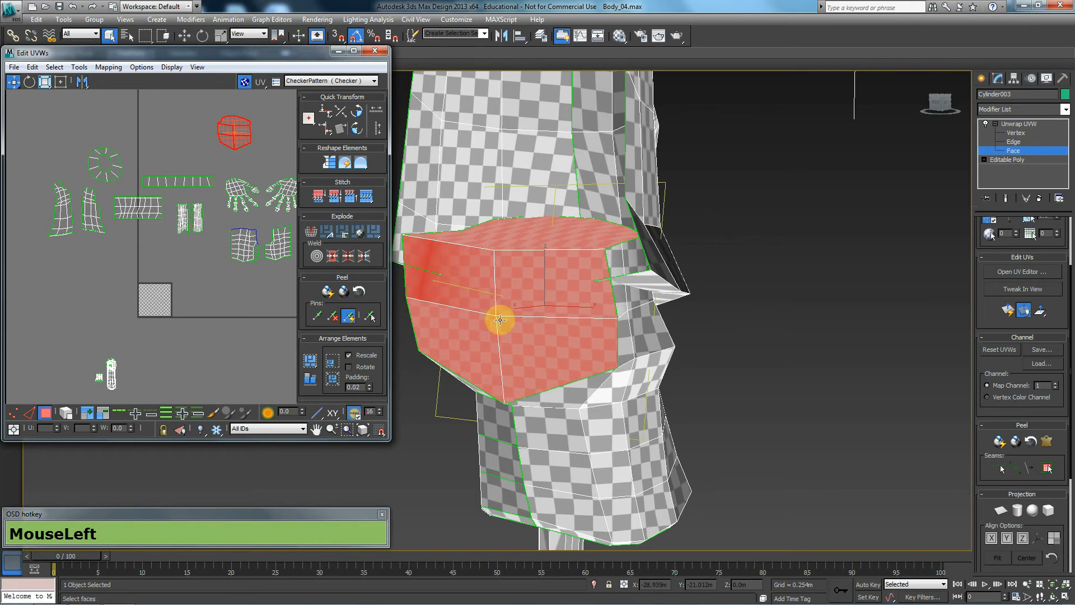
- View the leg opening from below and decline resaving the AutoBackup01.max file
alt+middle_drag(745, 324, 503, 350)
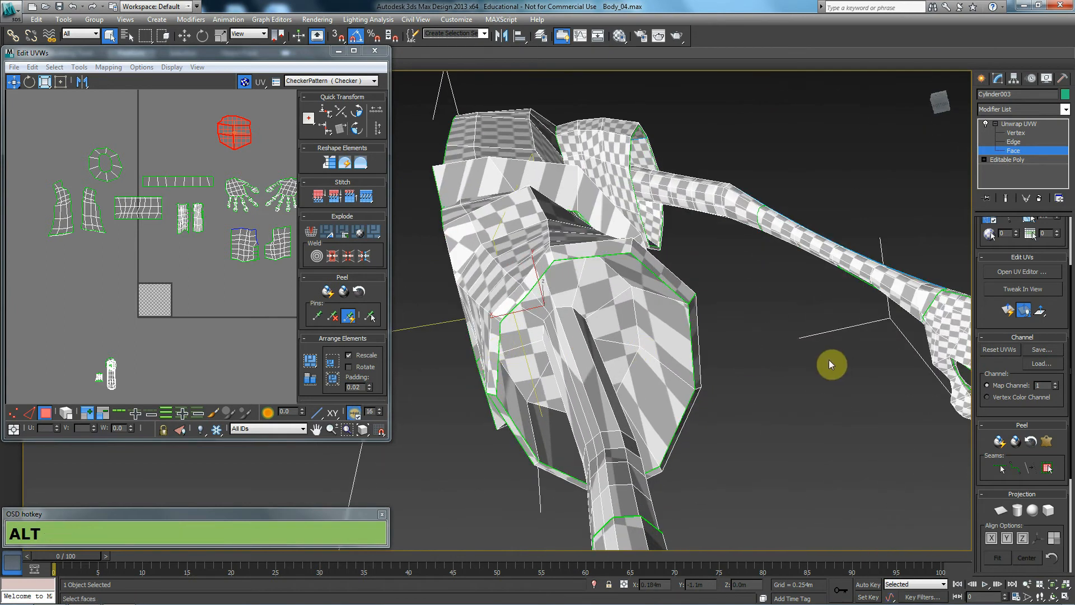
click(1007, 511)
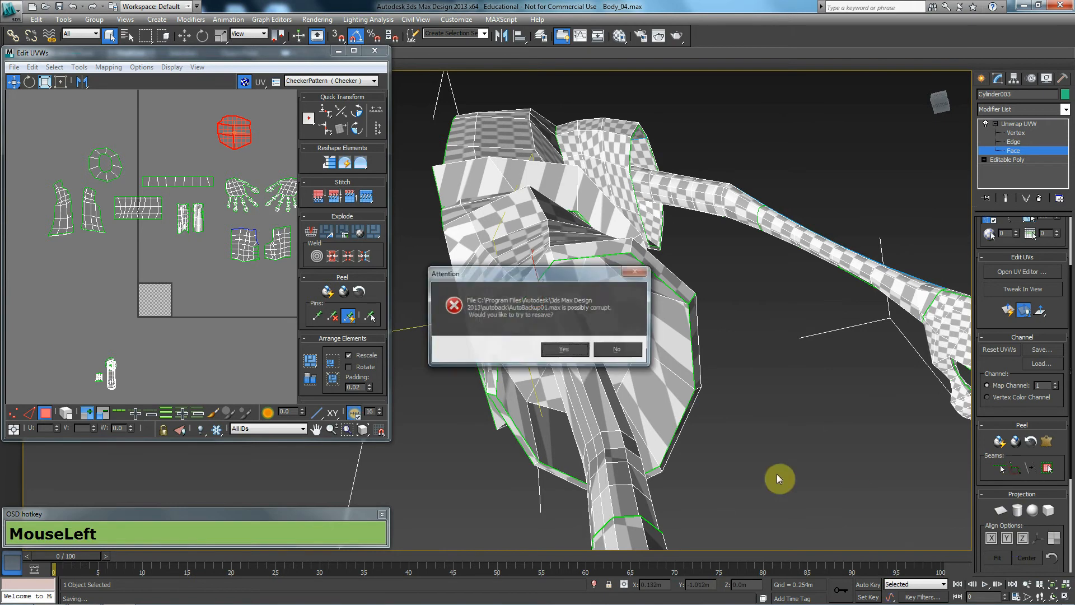
click(618, 350)
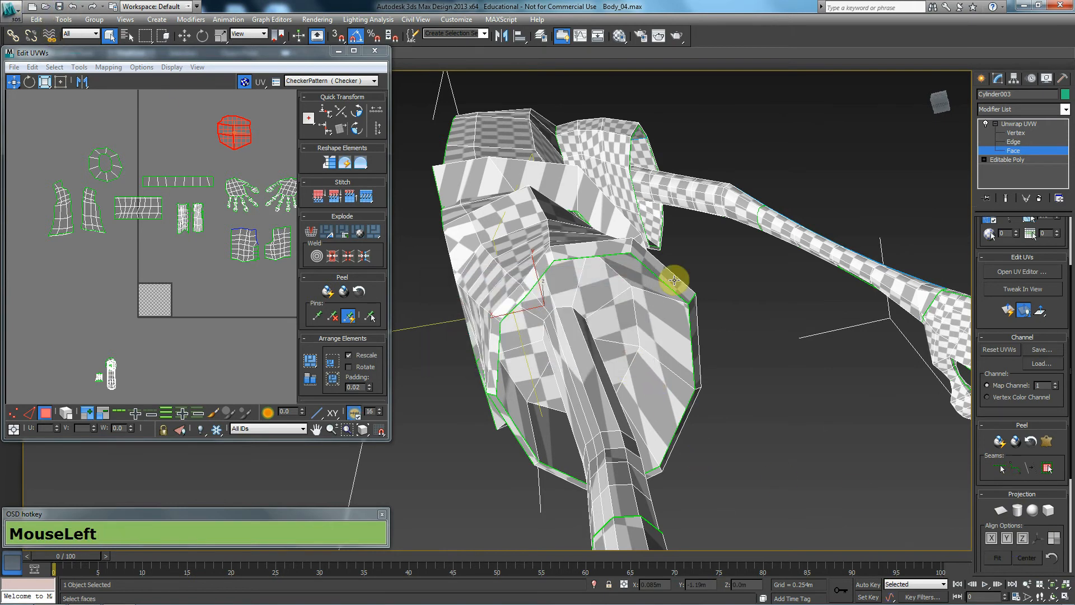
- Draw a point-to-point seam around the top of the leg where it meets the inside of the shorts
click(1015, 468)
alt+middle_drag(619, 401, 578, 365)
drag(559, 309, 505, 331)
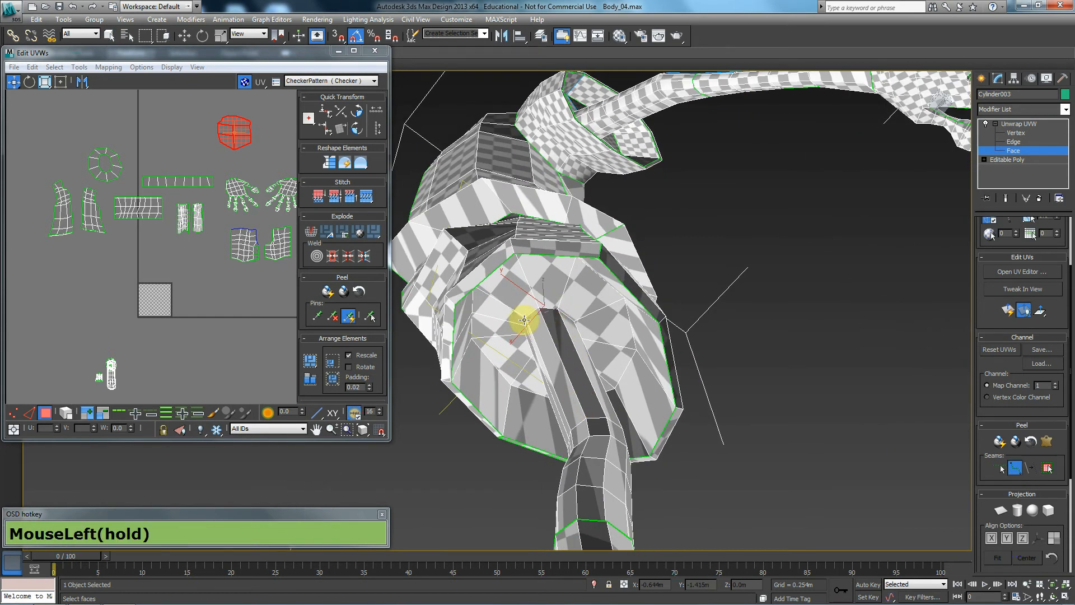
click(527, 321)
click(525, 319)
alt+middle_drag(528, 347, 564, 363)
click(547, 308)
click(554, 320)
click(545, 337)
alt+middle_drag(494, 375, 488, 372)
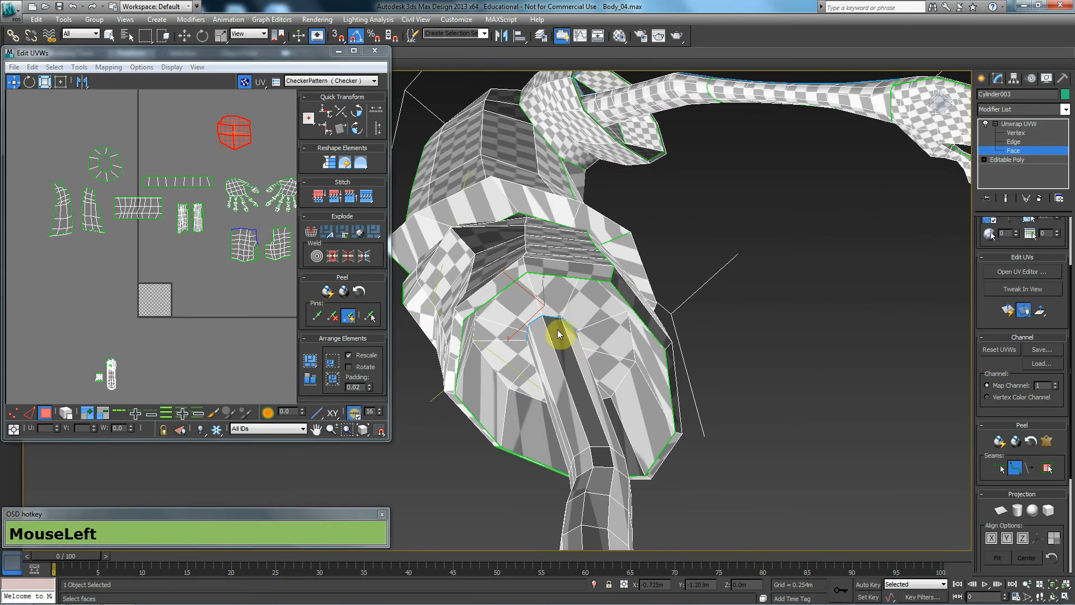
right_click(560, 336)
- Draw a point-to-point seam around the outer edge of the flat ring of faces inside the shorts
alt+middle_drag(528, 403, 479, 360)
click(470, 347)
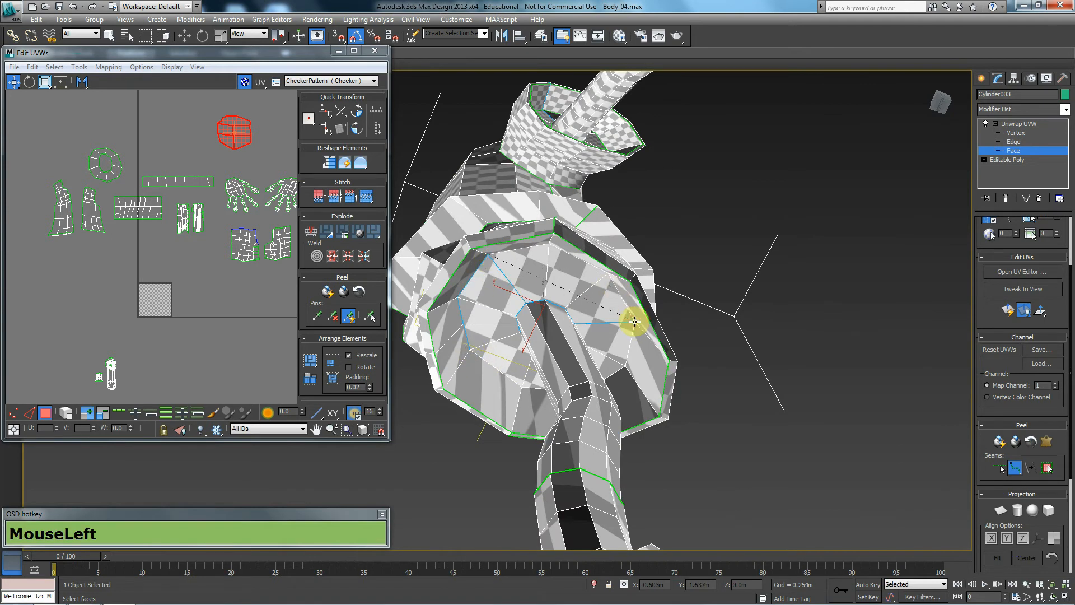
click(609, 274)
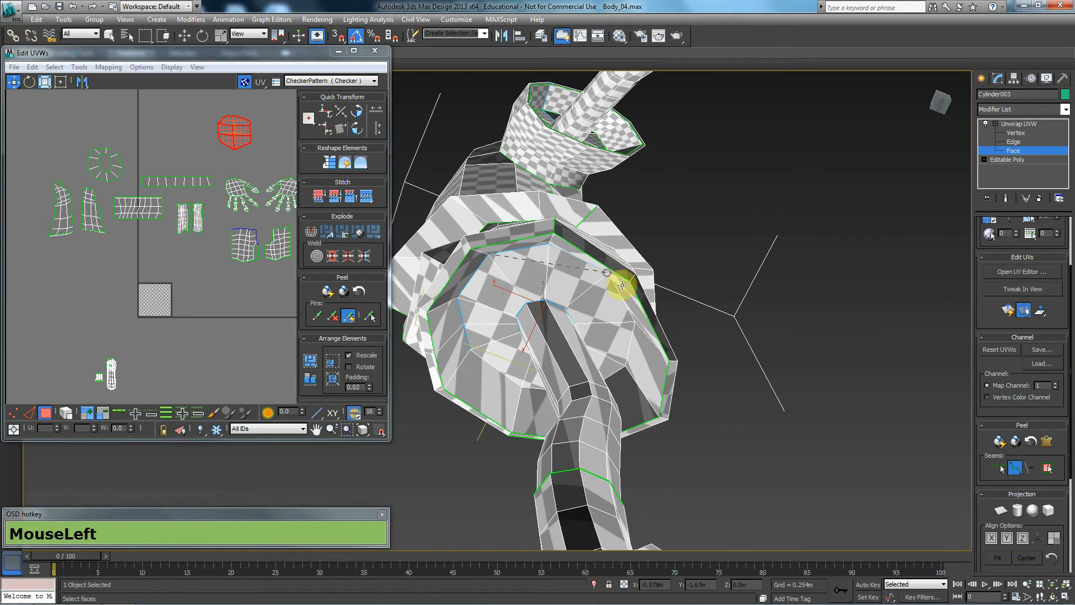
click(626, 367)
click(521, 387)
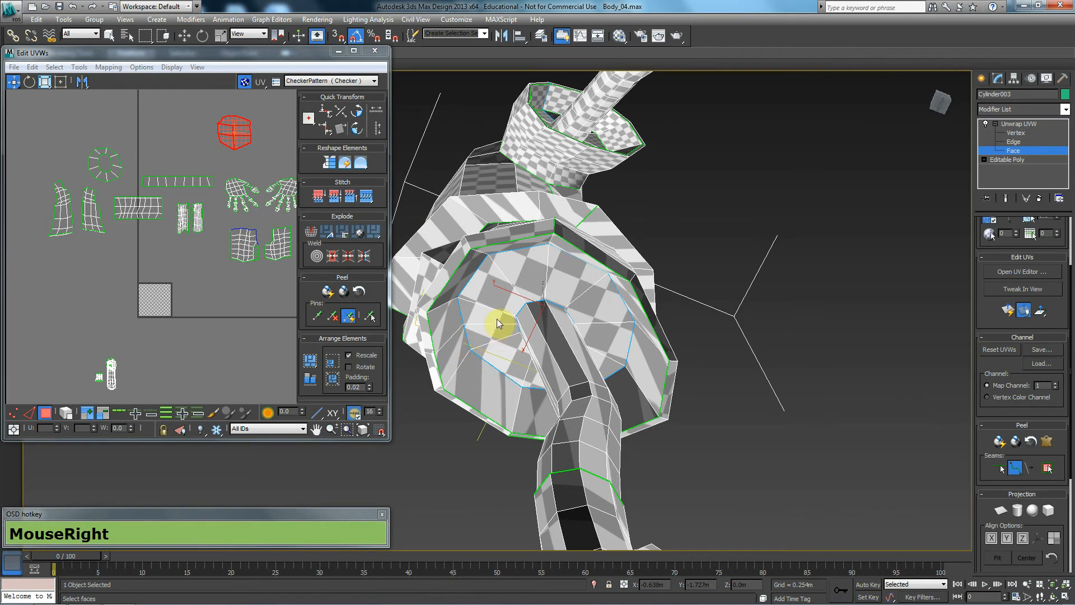
- Add a short seam from the inner ring's edge out to the shorts hem, cutting the outer band open
click(457, 301)
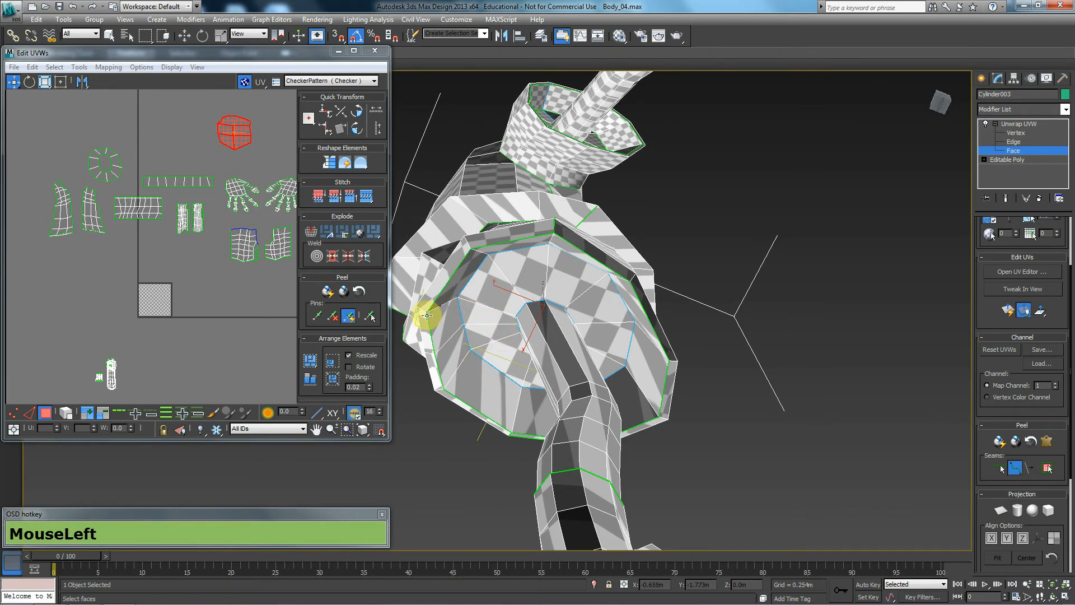
right_click(442, 328)
key(w)
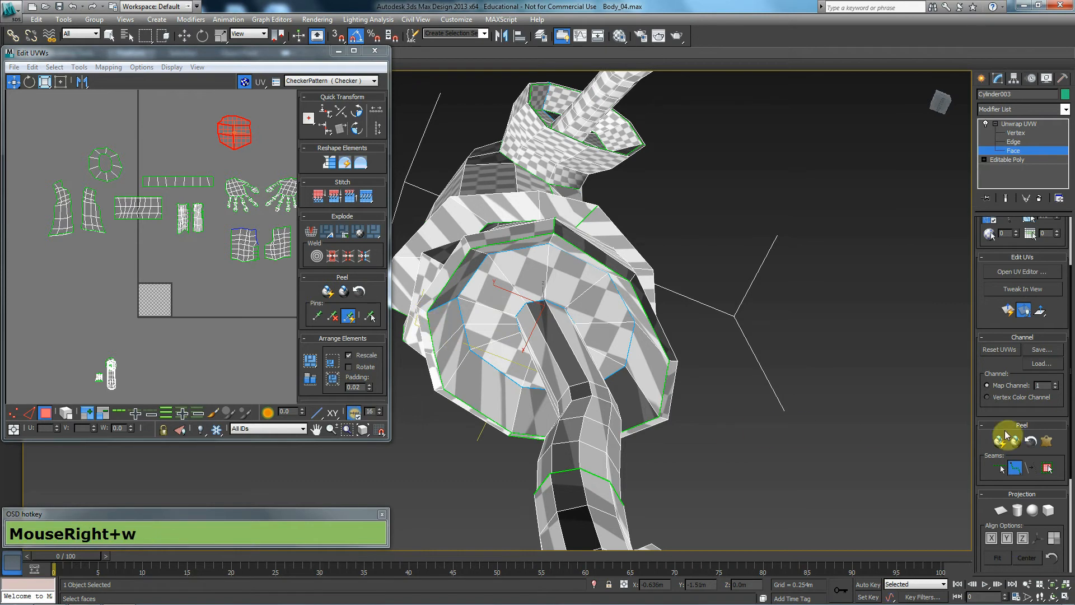
- Select the ring of faces around the leg inside the shorts up to its seams, planar-map it and move its shell beside the hip patch shell
key(3)
click(468, 288)
key(3)
click(488, 290)
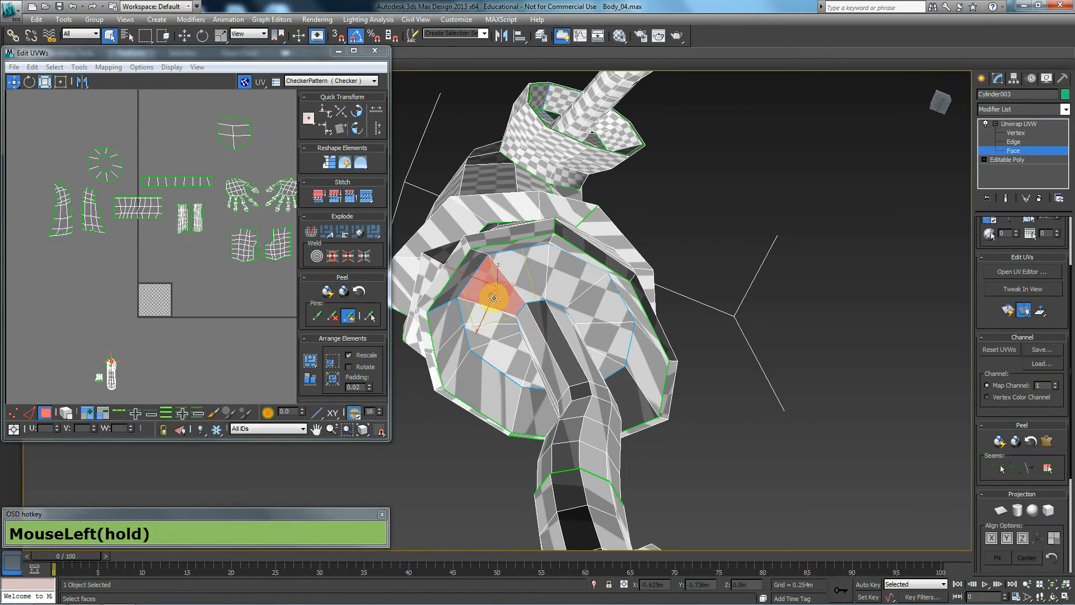
click(1047, 468)
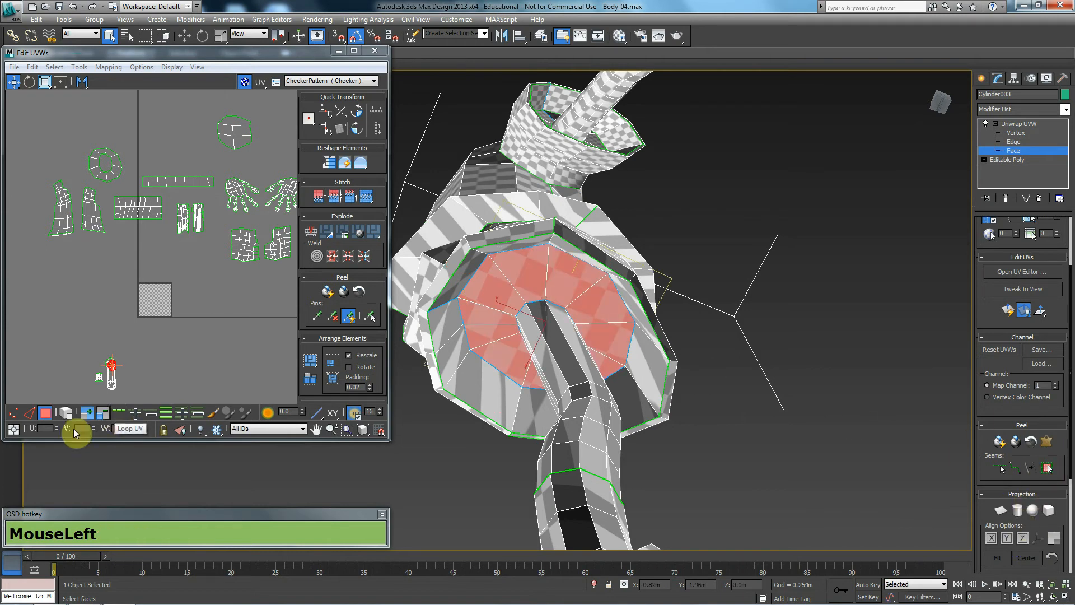
click(1000, 512)
click(1000, 511)
drag(159, 306, 203, 122)
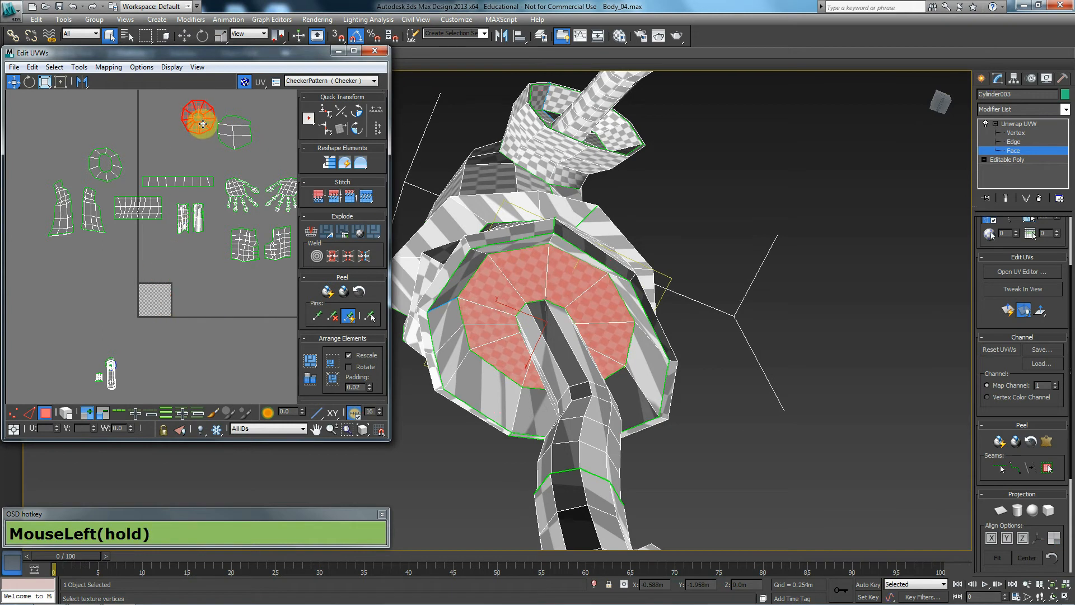
- Select the band of faces between the inner ring and the hem up to its seams and map it cylindrically
click(491, 395)
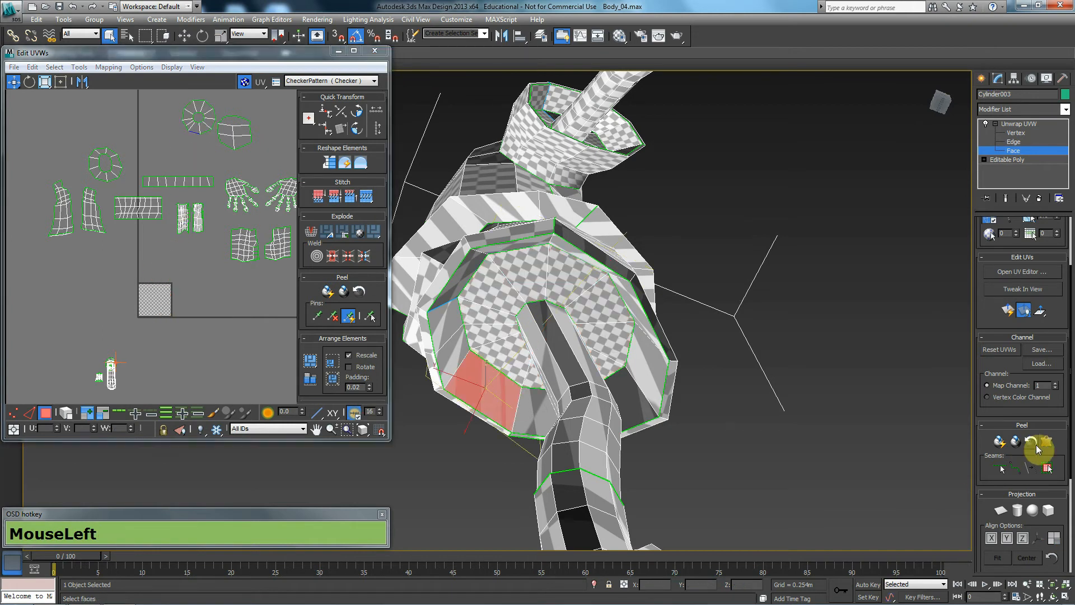
click(1047, 470)
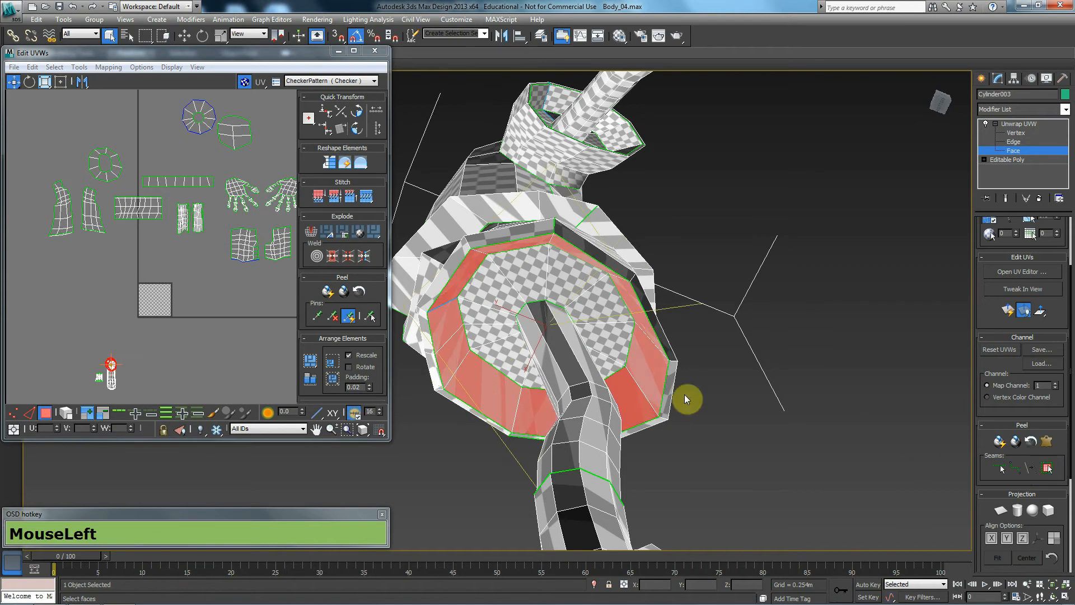
click(1017, 513)
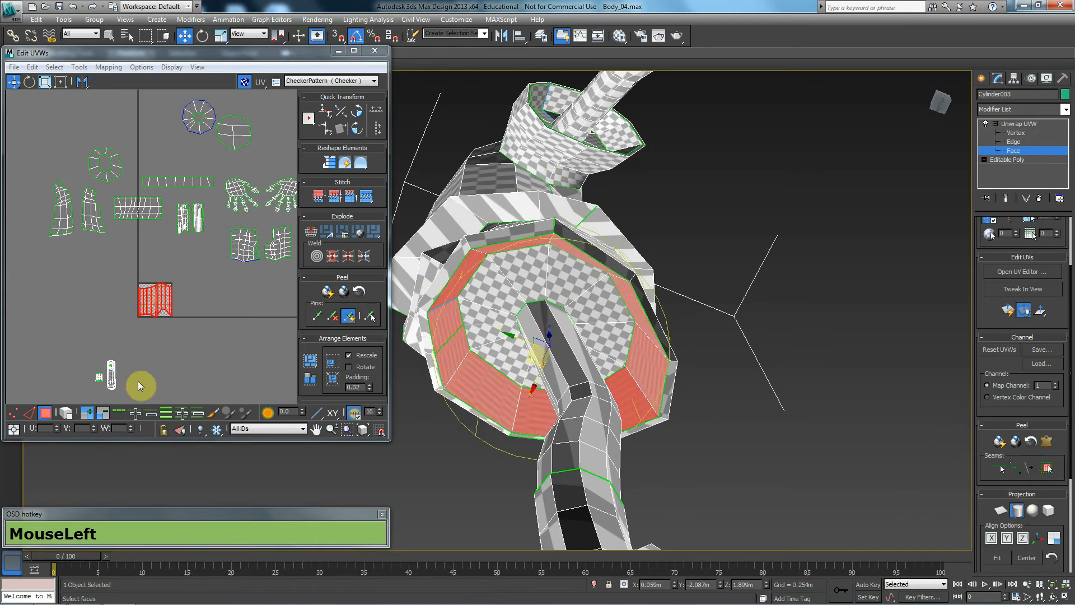
- Align the vertices along the band shell's upper border and along its lower border into straight horizontal lines
scroll(123, 273, up, 5)
middle_drag(227, 314, 182, 274)
scroll(182, 273, up, 2)
key(1)
drag(253, 216, 154, 284)
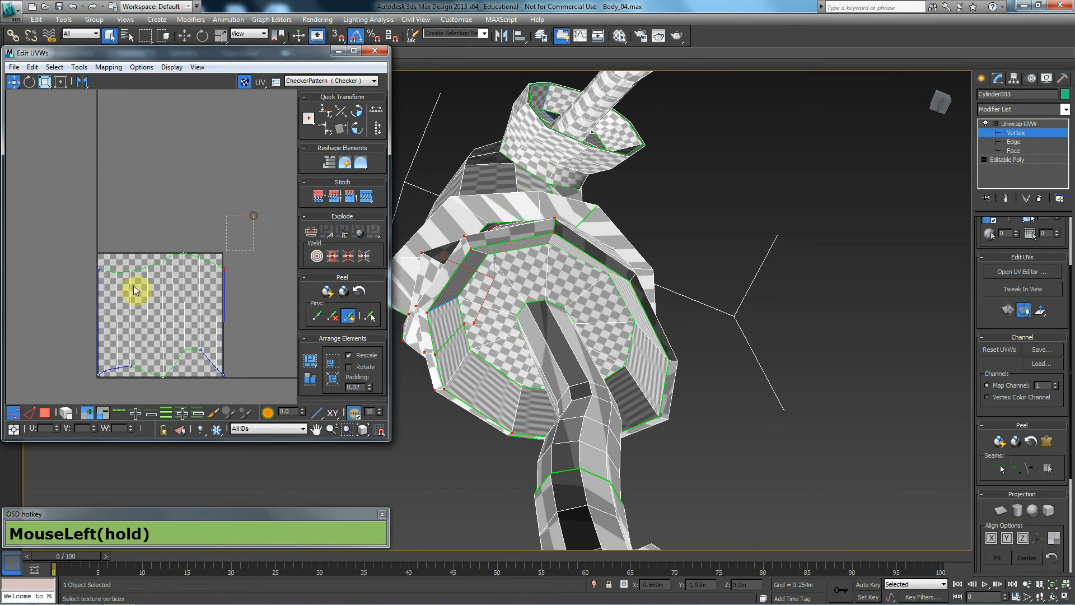
click(338, 113)
drag(258, 339, 2, 414)
click(326, 112)
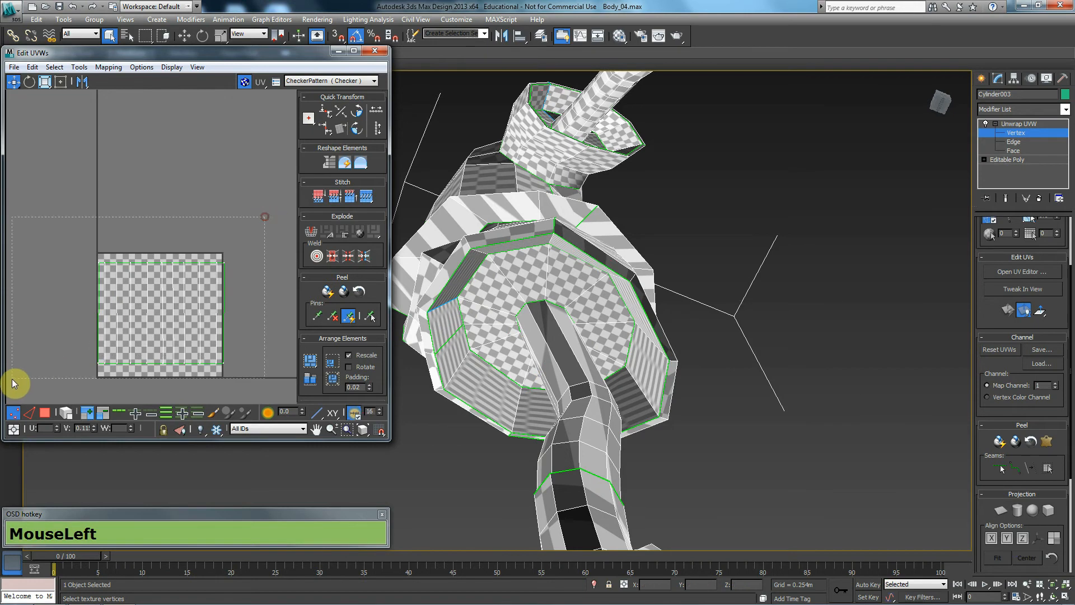
- Stretch the band shell into a wide, flat strip to even out the checker pattern and move it below the round shell
middle_drag(176, 355, 118, 329)
click(59, 83)
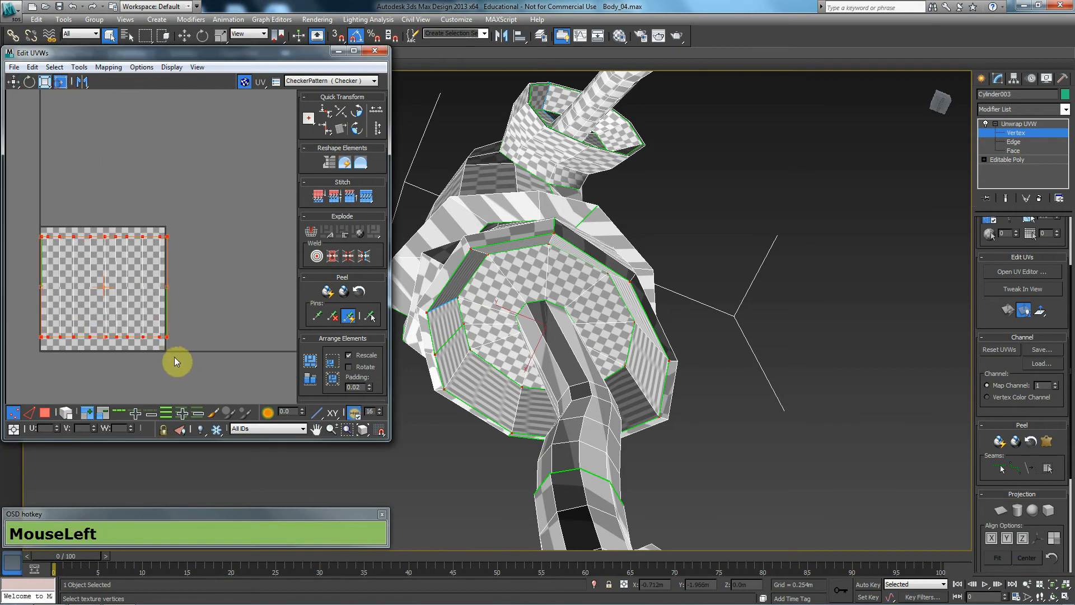
drag(168, 339, 298, 279)
scroll(242, 290, down, 2)
alt+middle_drag(242, 290, 153, 331)
scroll(144, 338, down, 1)
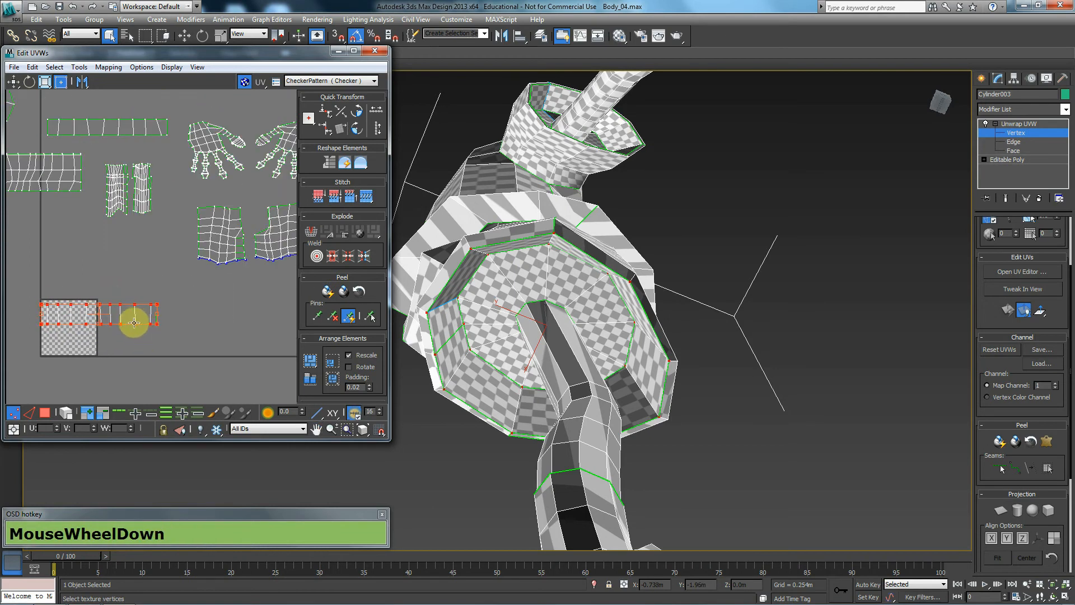
scroll(140, 337, down, 1)
drag(133, 316, 139, 194)
- Draw a point-to-point seam around the edge loop of the lower leg just above the shoe
click(579, 360)
scroll(578, 291, down, 3)
alt+middle_drag(578, 290, 646, 271)
scroll(564, 420, up, 5)
scroll(583, 425, down, 5)
scroll(675, 297, up, 6)
middle_drag(881, 295, 747, 336)
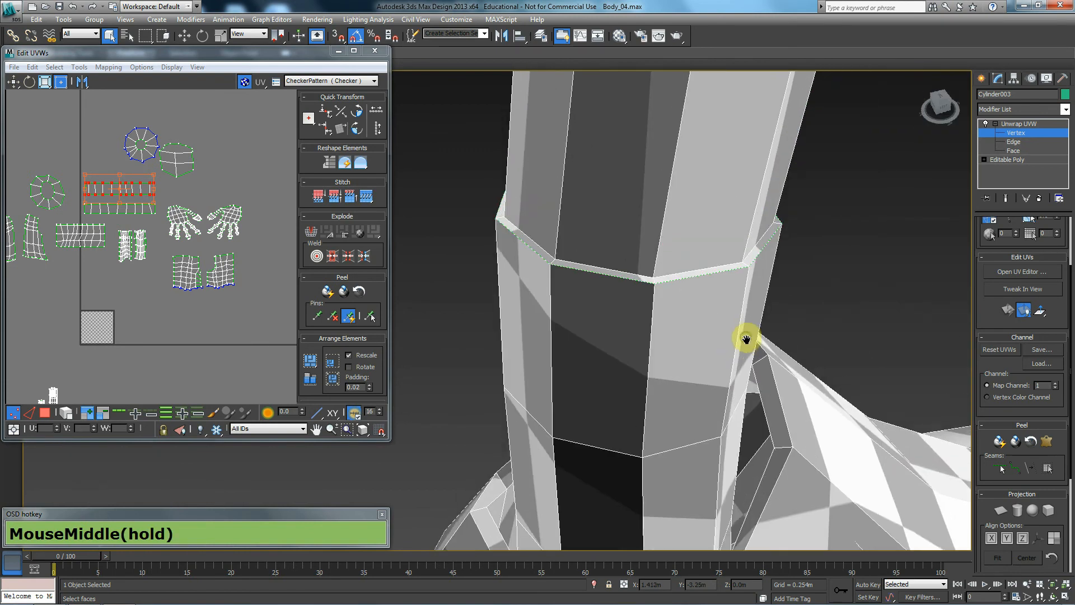
click(1014, 467)
alt+middle_drag(676, 282, 696, 293)
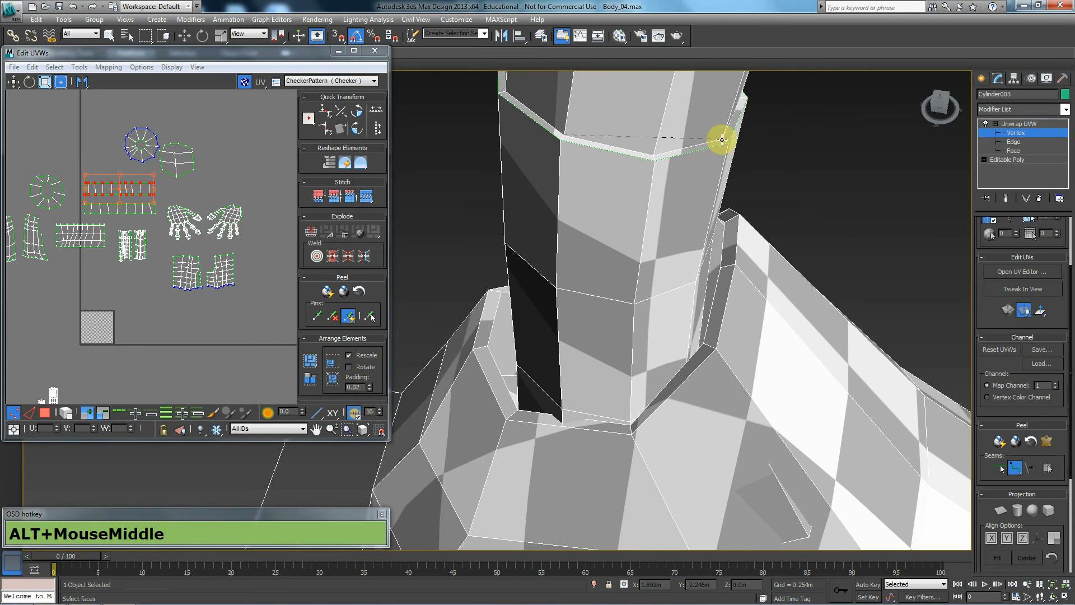
alt+middle_drag(748, 149, 505, 337)
click(574, 128)
scroll(535, 269, down, 2)
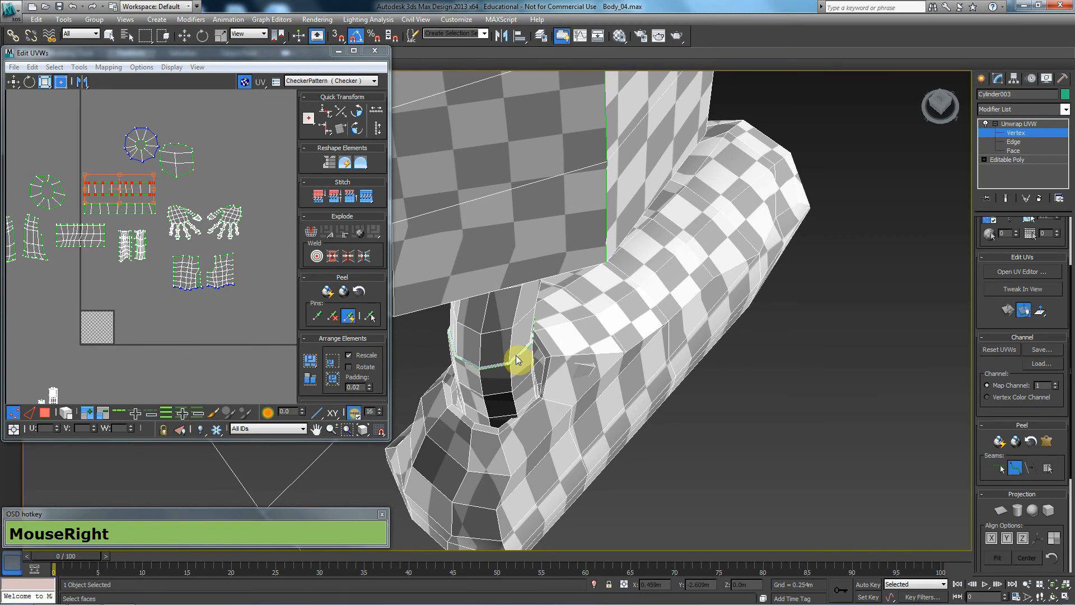
- Draw a point-to-point seam down the length of the leg, from inside the shorts to the seam above the shoe
middle_drag(514, 352, 580, 224)
scroll(577, 336, down, 3)
alt+middle_drag(559, 264, 1071, 403)
scroll(580, 298, up, 3)
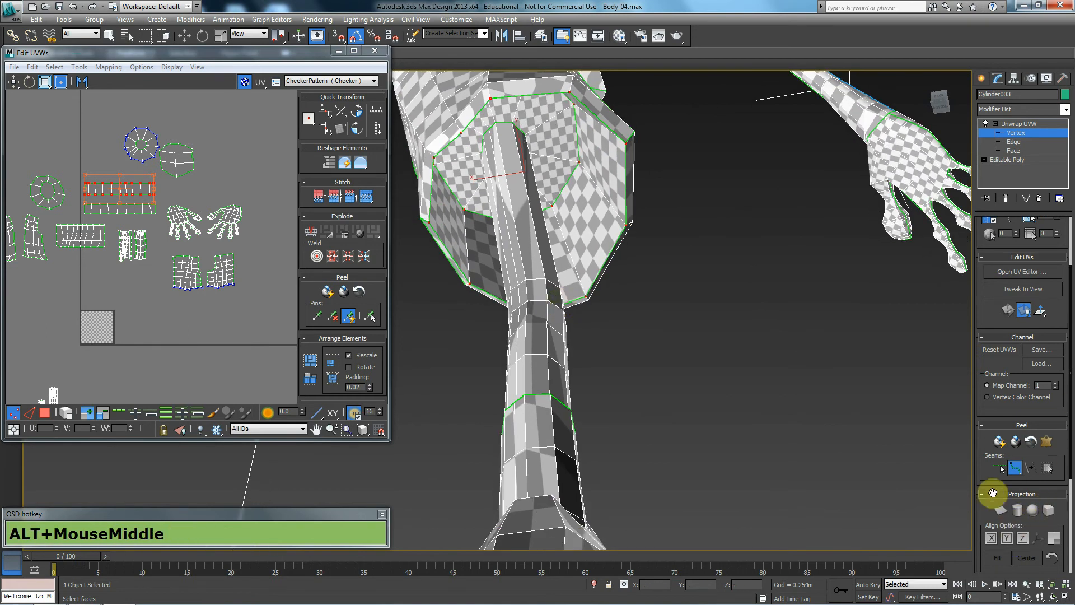
click(498, 123)
alt+middle_drag(498, 253, 523, 364)
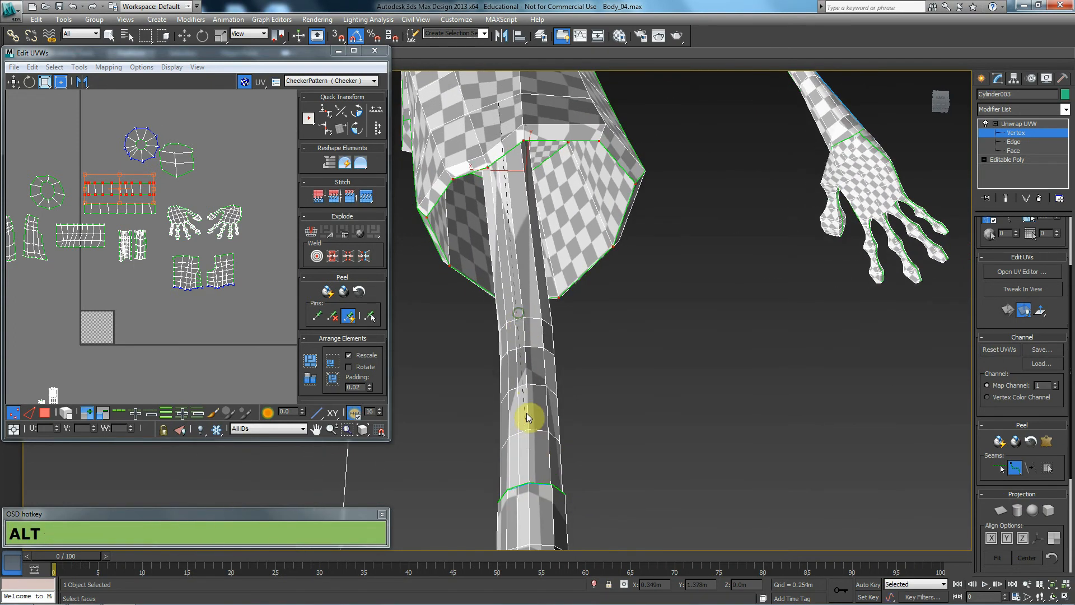
click(526, 380)
mouse_move(526, 456)
alt+middle_down()
mouse_move(529, 529)
mouse_move(523, 435)
alt+middle_up()
scroll(541, 451, up, 3)
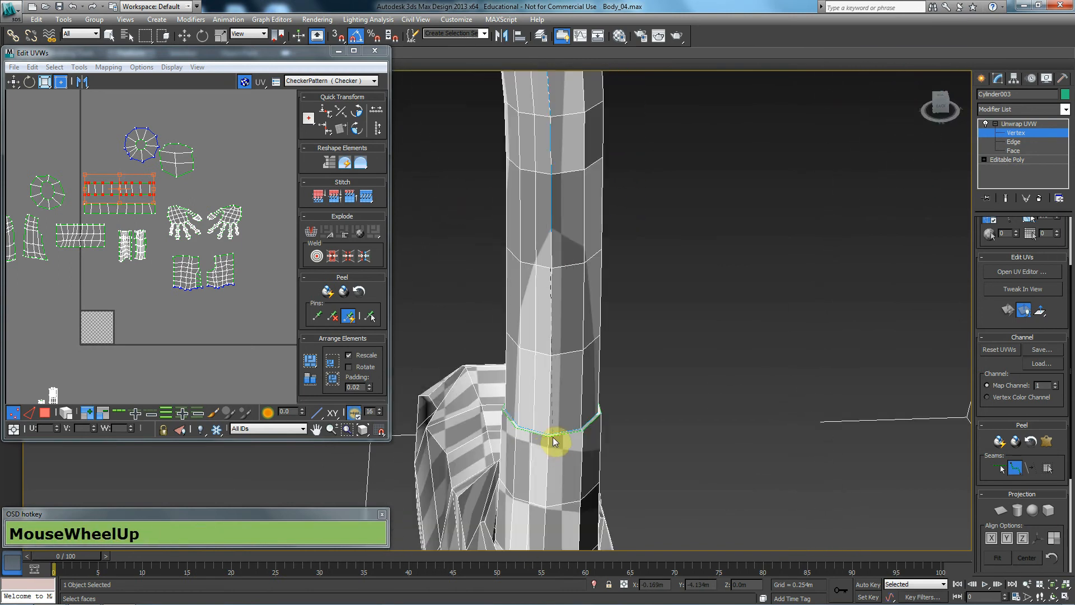
click(548, 433)
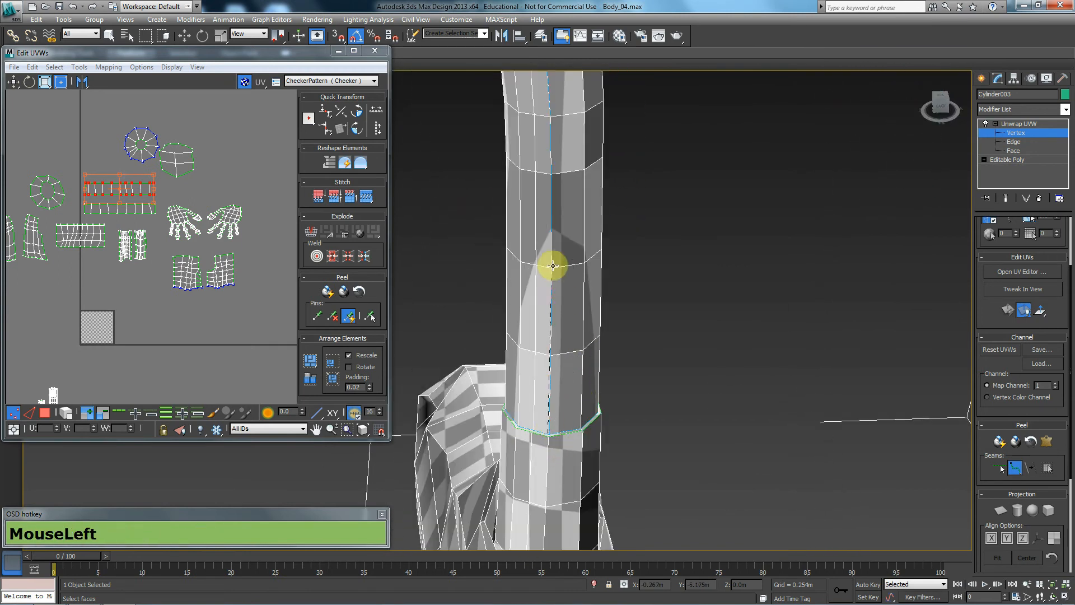
alt+middle_drag(553, 299, 547, 278)
right_click(557, 331)
- Select all the leg faces enclosed by the seams, from inside the shorts down to the seam above the shoe
scroll(566, 377, down, 4)
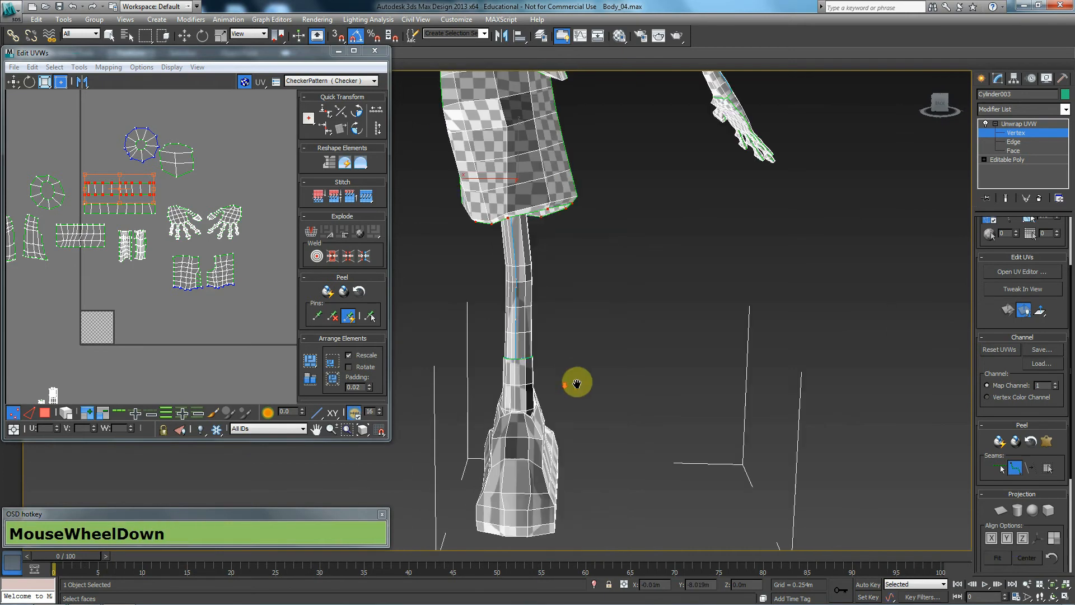
key(2)
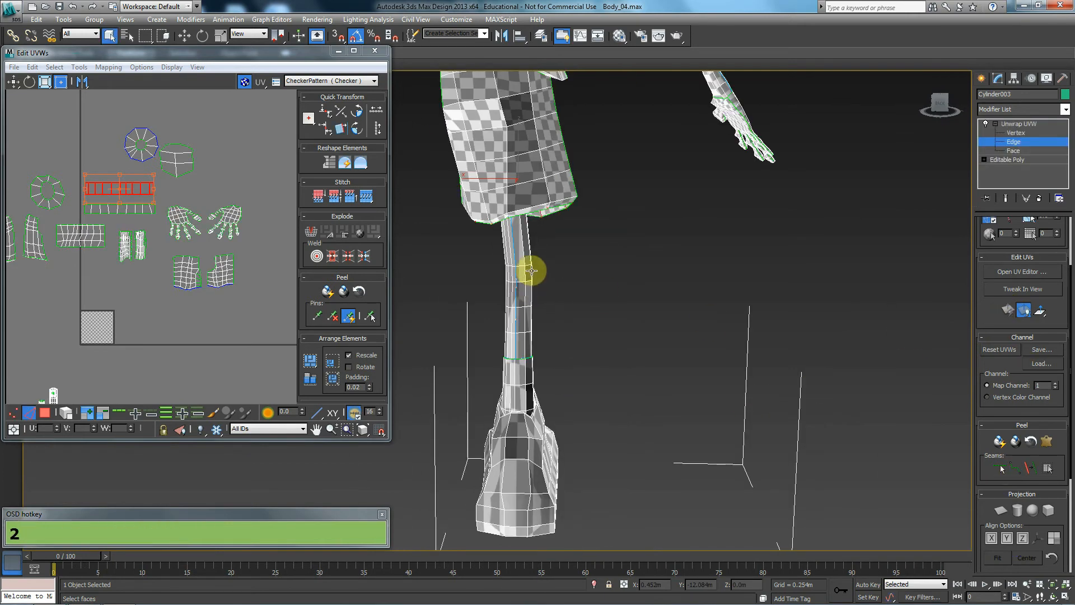
key(3)
click(526, 270)
mouse_move(869, 349)
alt+middle_down()
mouse_move(762, 342)
mouse_move(873, 355)
alt+middle_up()
click(1049, 467)
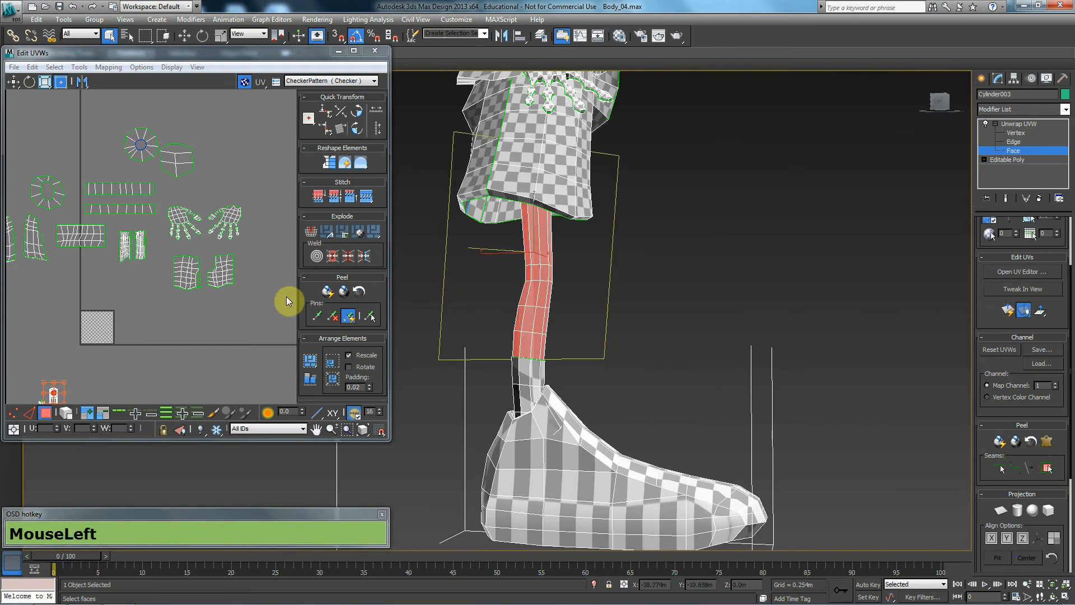
- Unwrap the selected leg faces with a cylindrical projection
click(1017, 511)
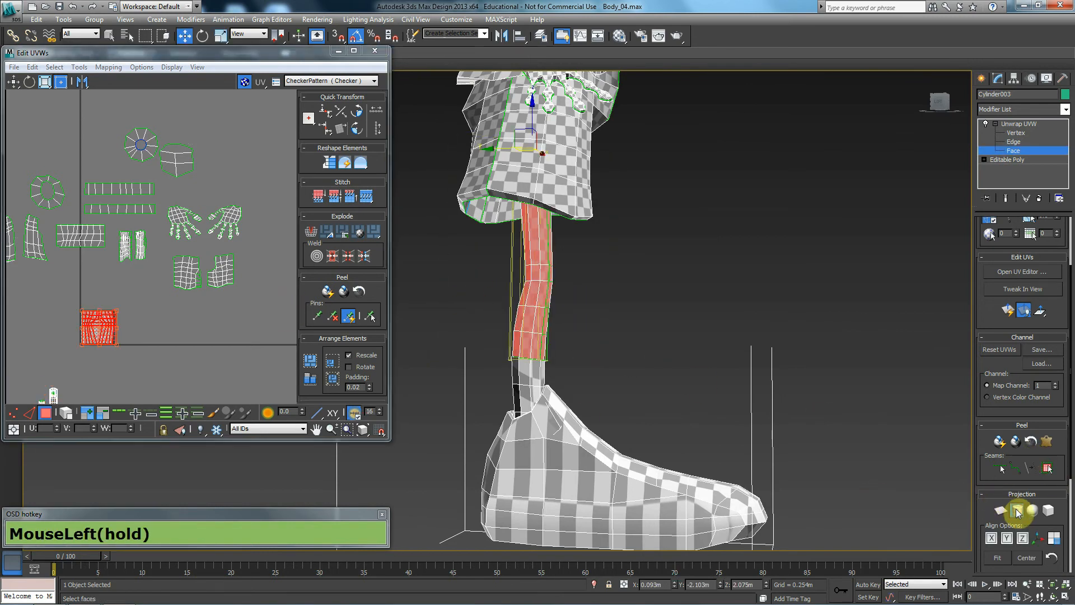
scroll(154, 362, up, 5)
middle_drag(155, 361, 418, 326)
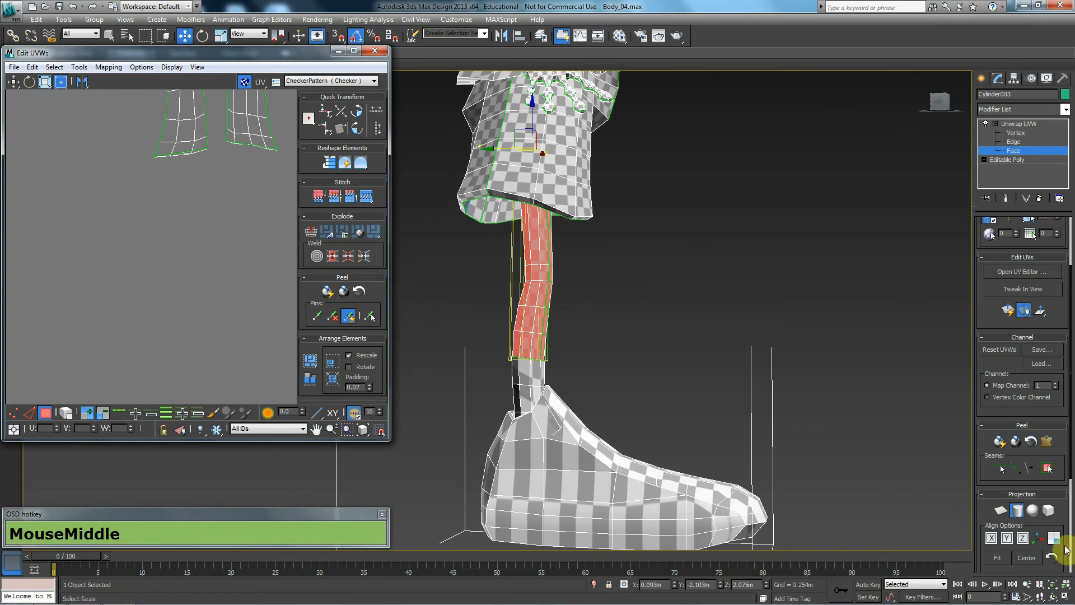
click(1017, 511)
- Stretch the leg shell downward and slightly wider to even out its checker pattern, with the selection shading on the model turned off
middle_drag(247, 257, 210, 346)
scroll(204, 345, down, 5)
middle_drag(168, 259, 79, 139)
scroll(613, 321, up, 4)
alt+middle_drag(633, 328, 395, 322)
middle_click(211, 264)
scroll(221, 274, up, 7)
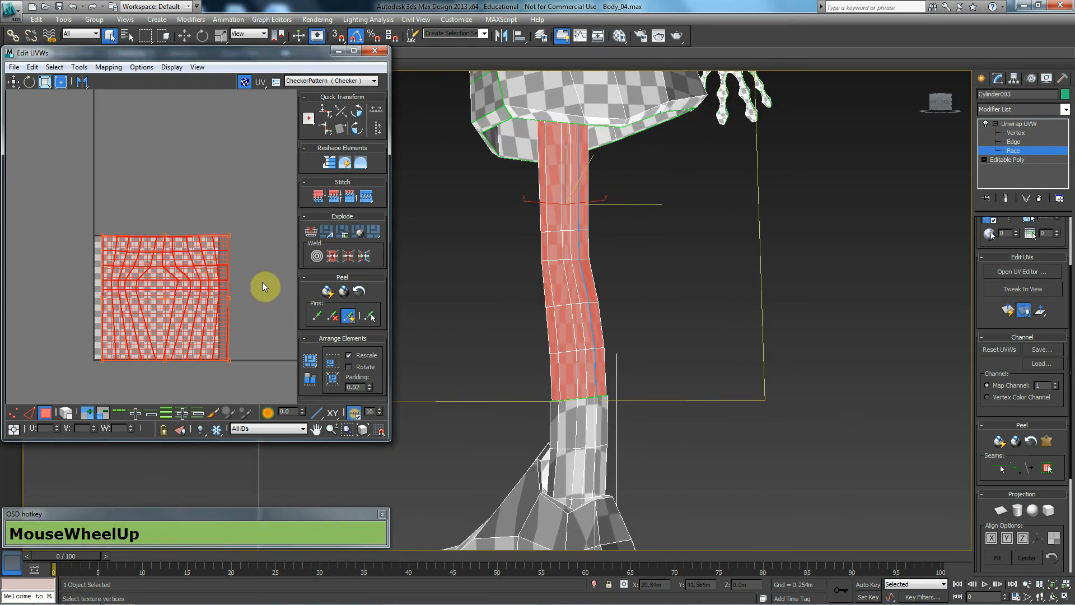
alt+middle_drag(425, 294, 400, 295)
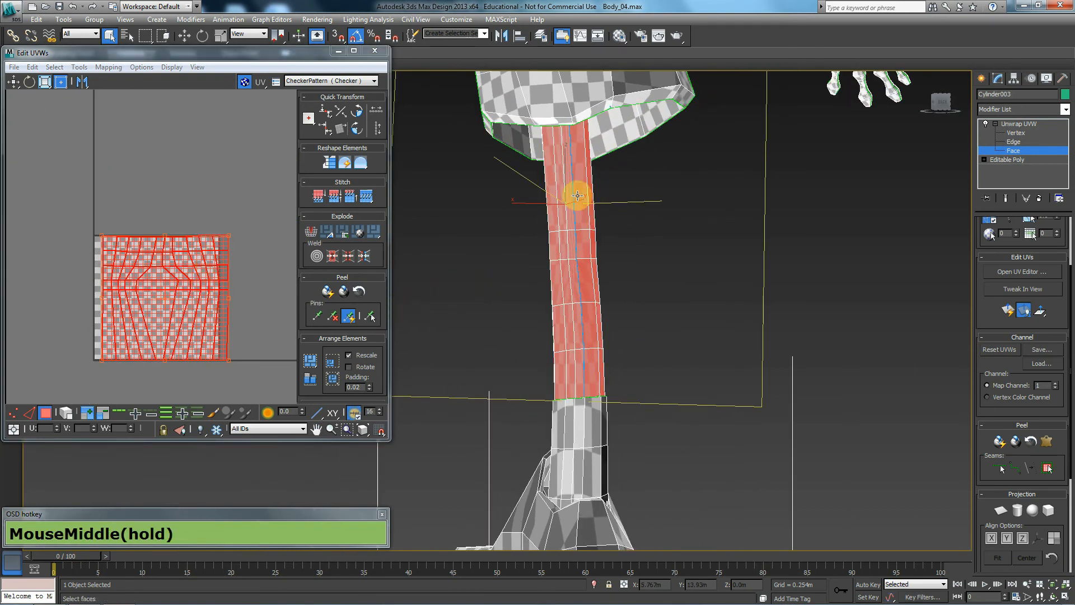
alt+middle_drag(491, 243, 713, 279)
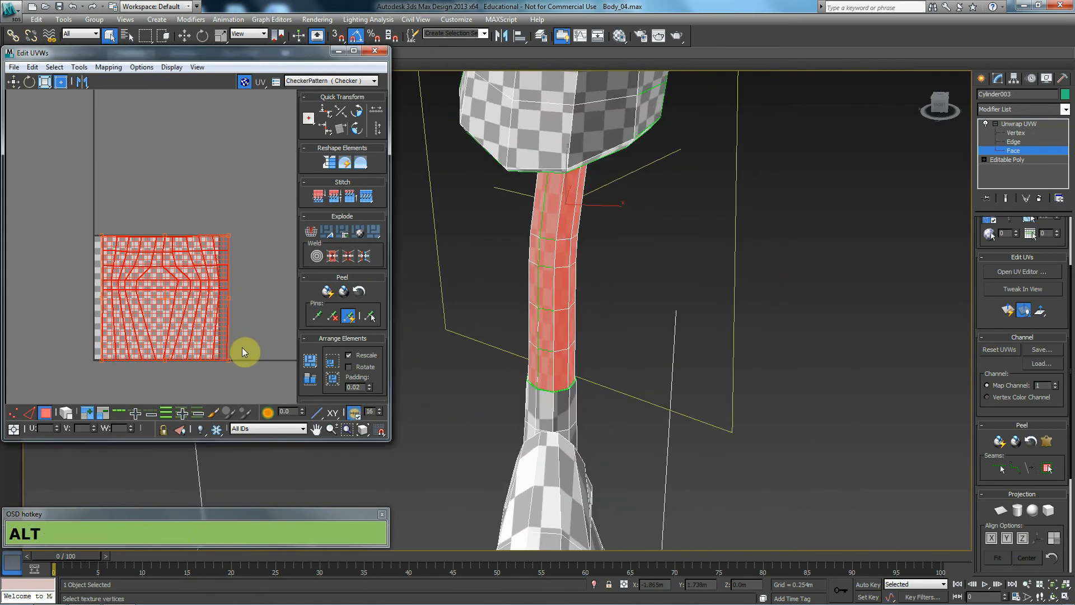
key(F2)
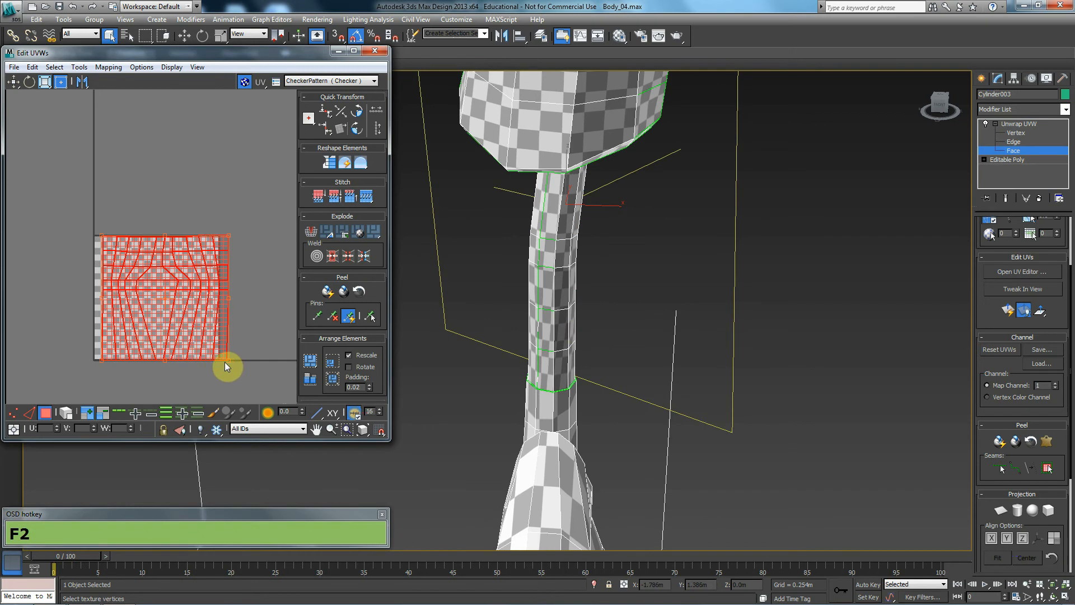
drag(230, 361, 249, 442)
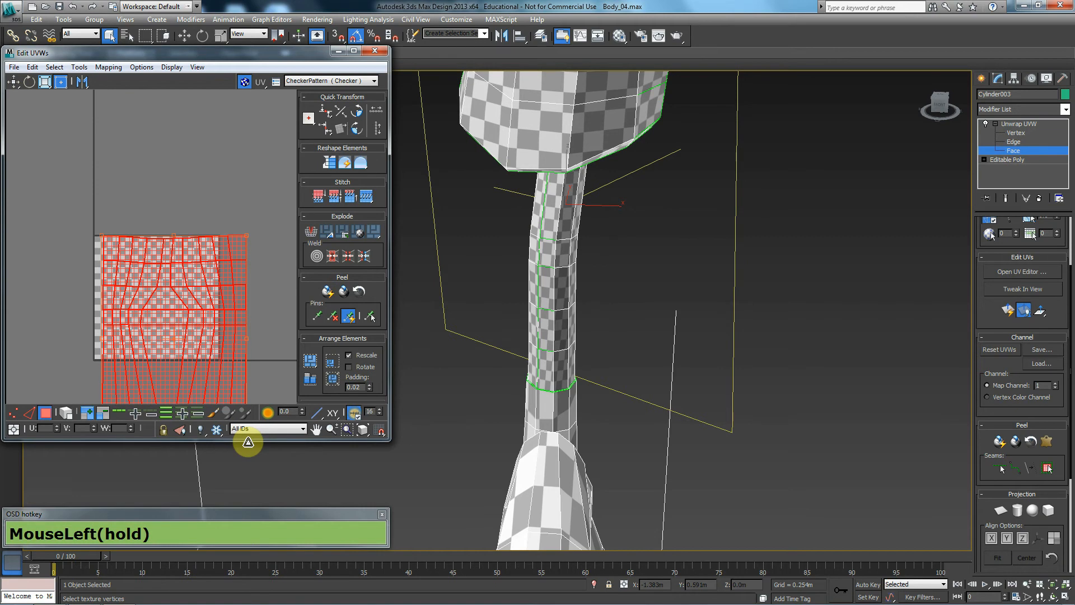
- Select the crooked vertex column near the middle of the leg shell and align it into a straight vertical line
alt+middle_drag(459, 366, 357, 357)
click(635, 238)
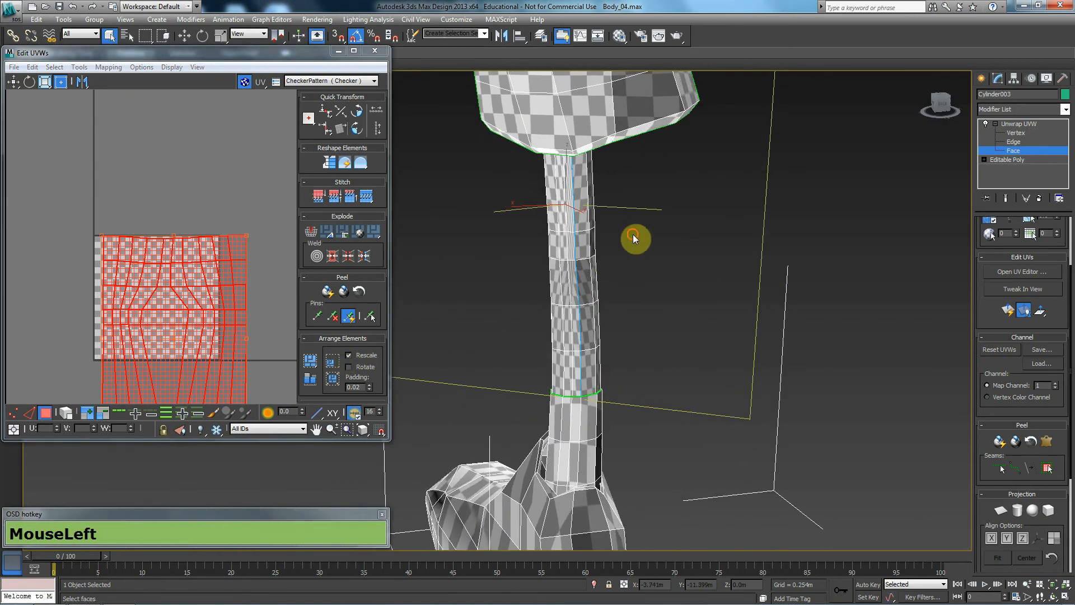
double_click(574, 213)
click(574, 213)
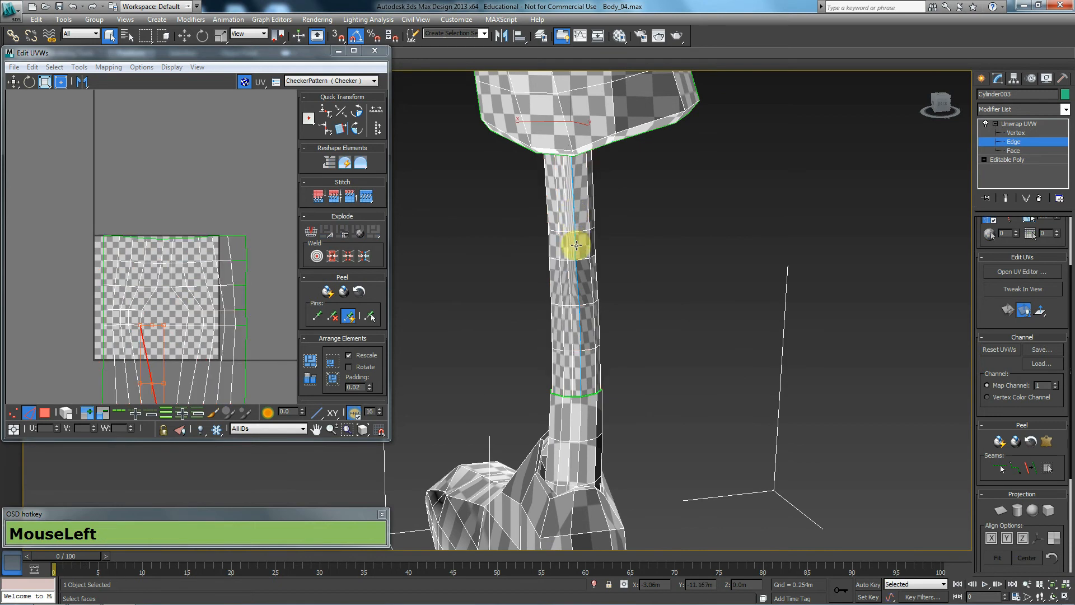
middle_drag(204, 264, 221, 173)
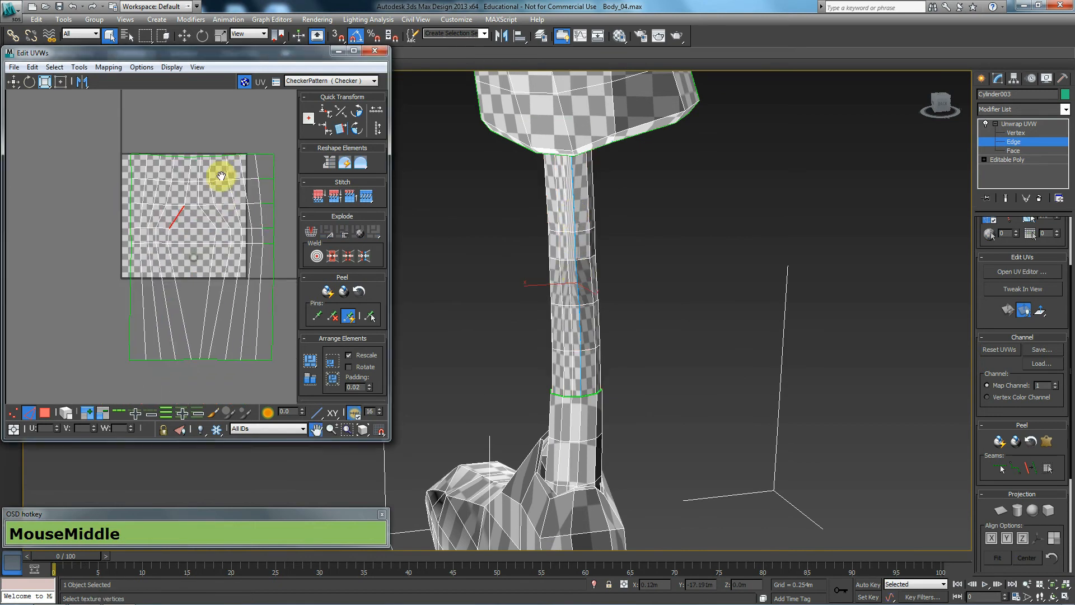
key(1)
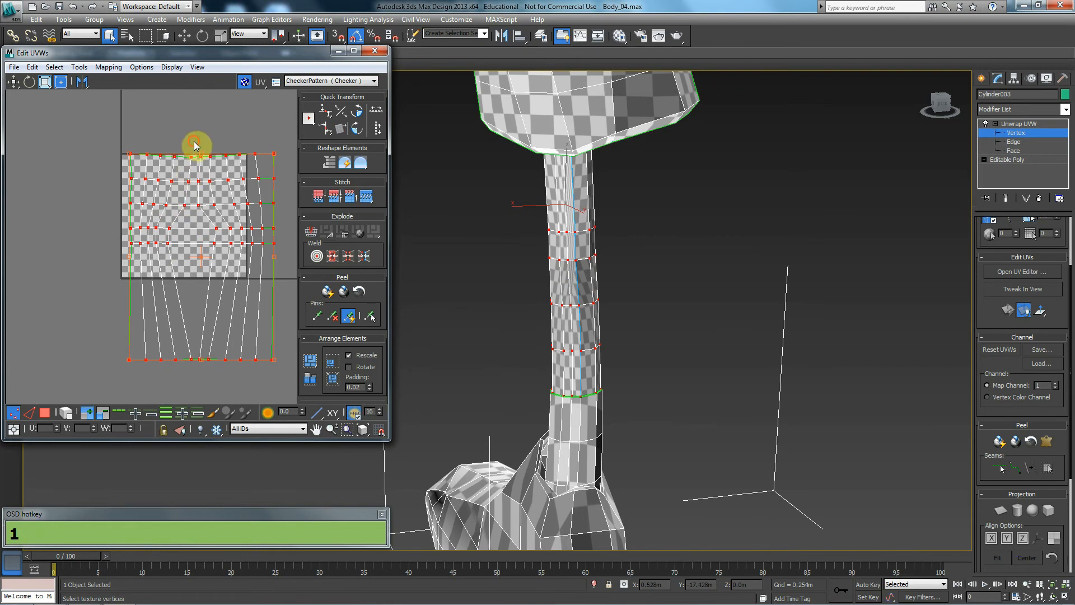
key(2)
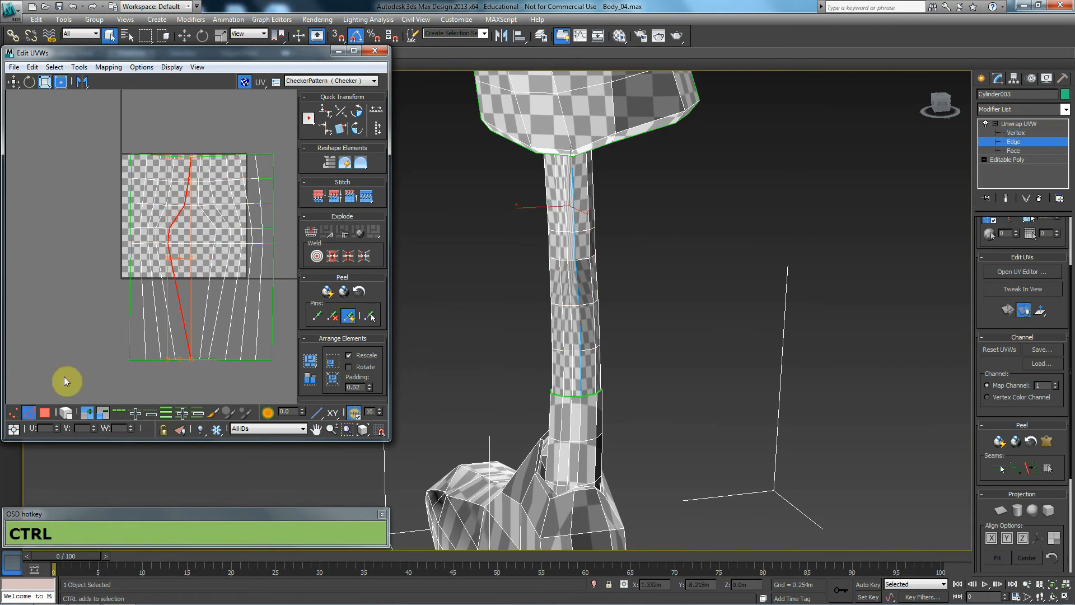
ctrl+click(13, 413)
drag(196, 352, 190, 373)
ctrl+drag(176, 256, 164, 222)
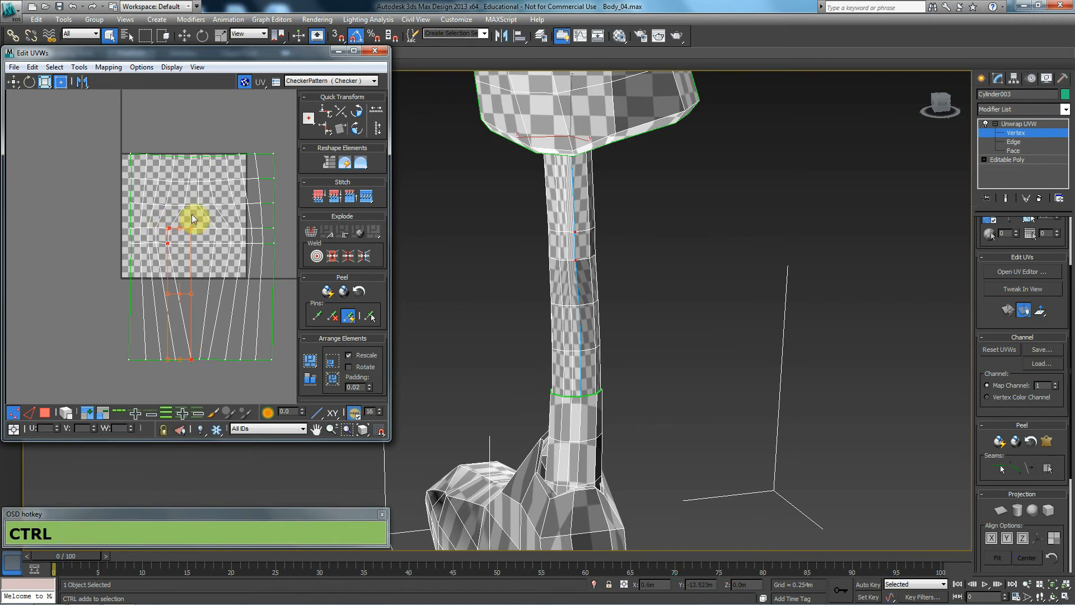
ctrl+drag(181, 144, 200, 179)
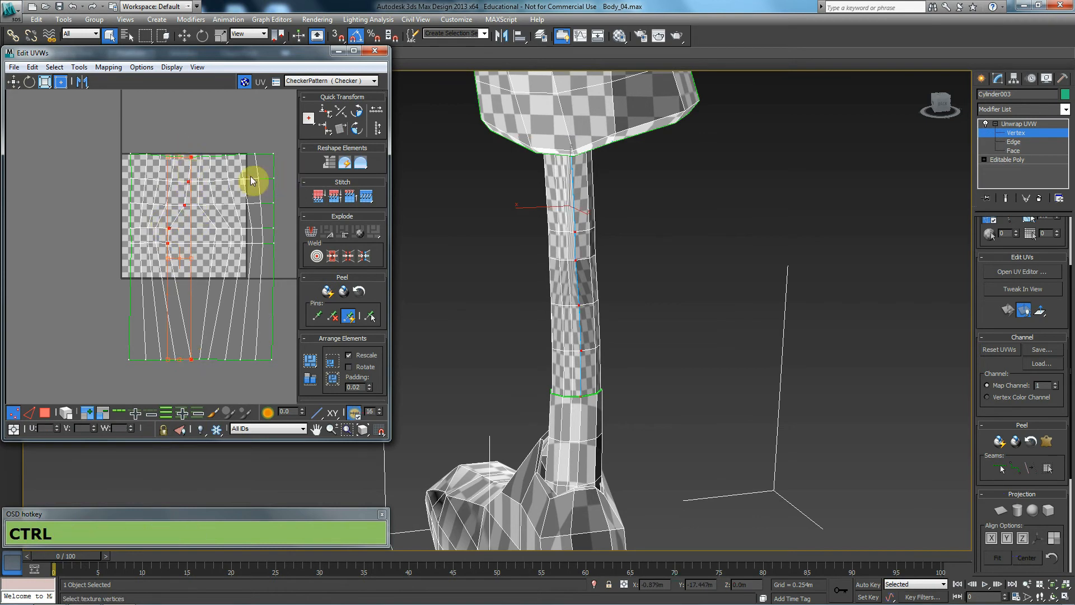
click(328, 116)
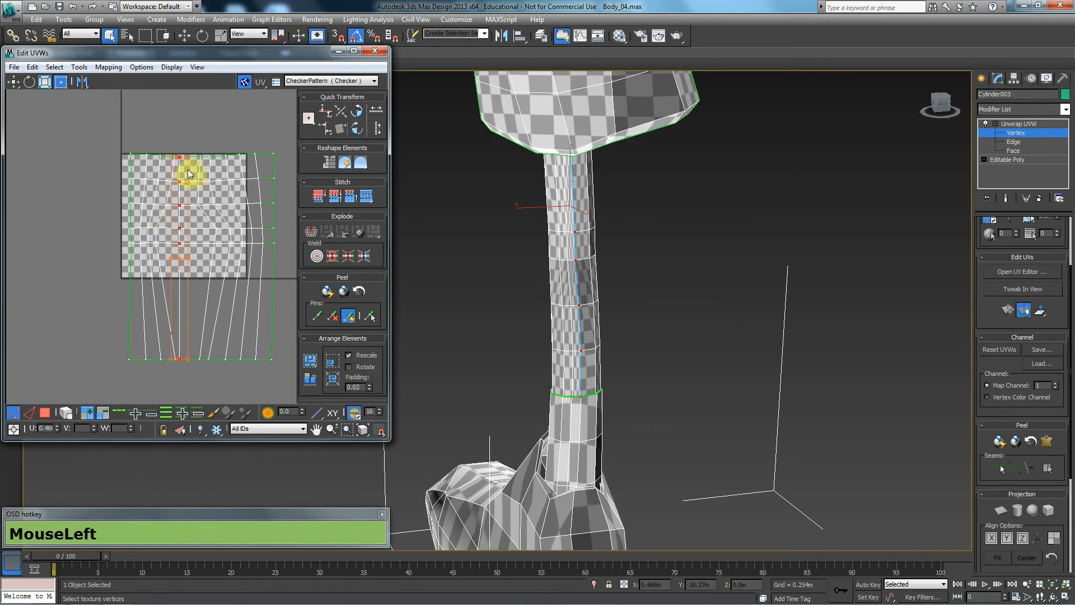
- Straighten the adjoining central column of the leg shell vertically, leaving the two middle lines parallel and close together
drag(186, 162, 196, 377)
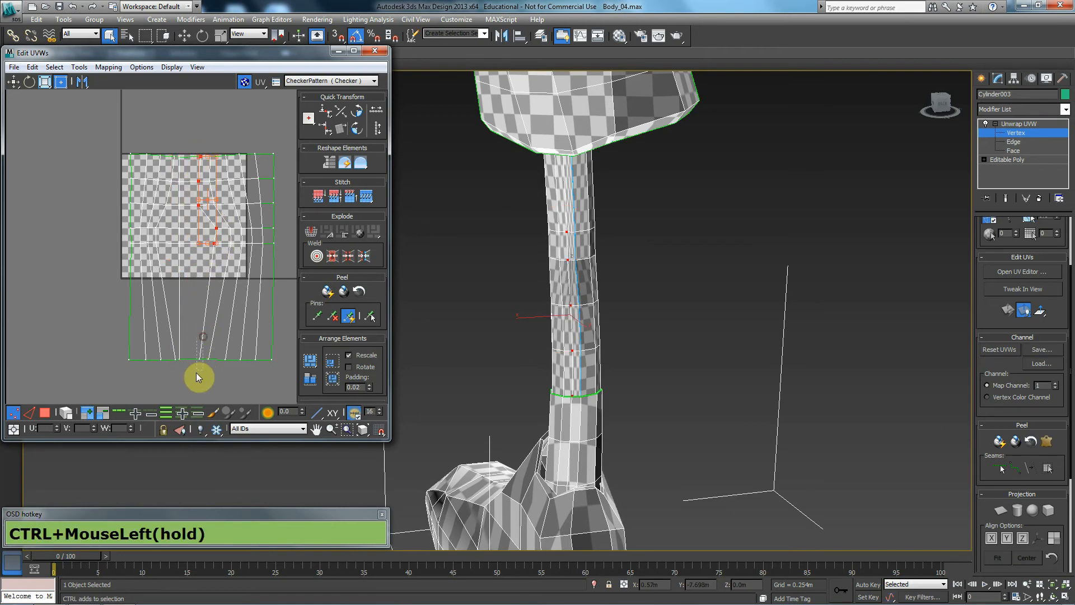
click(326, 130)
drag(207, 247, 188, 222)
key(2)
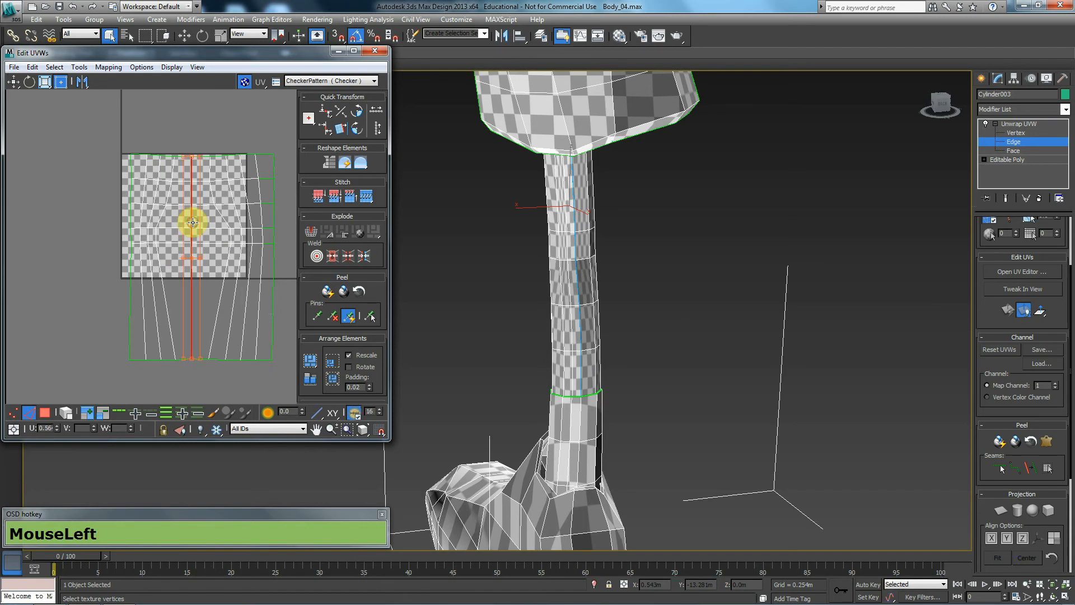
- Align the three crooked edge loops in the left part of the leg shell into straight vertical lines
middle_drag(248, 219, 142, 147)
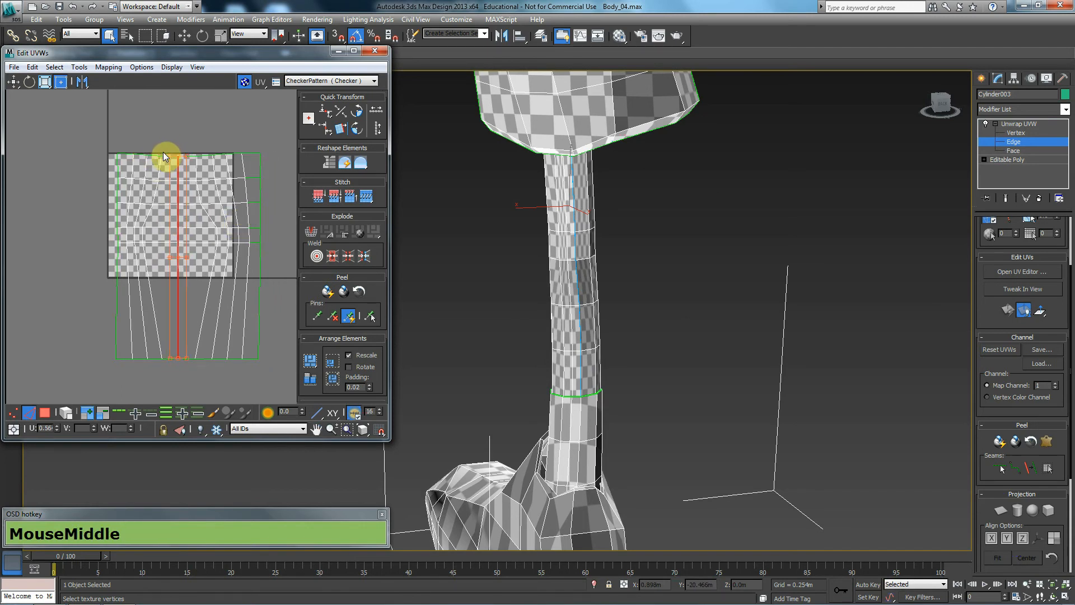
drag(162, 178, 161, 176)
double_click(159, 171)
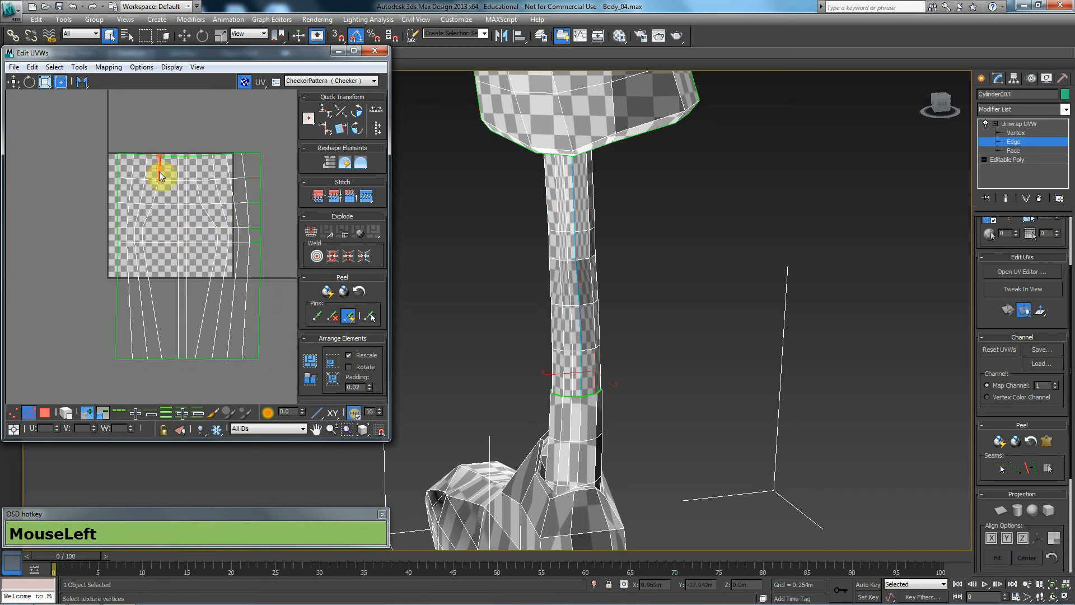
click(326, 132)
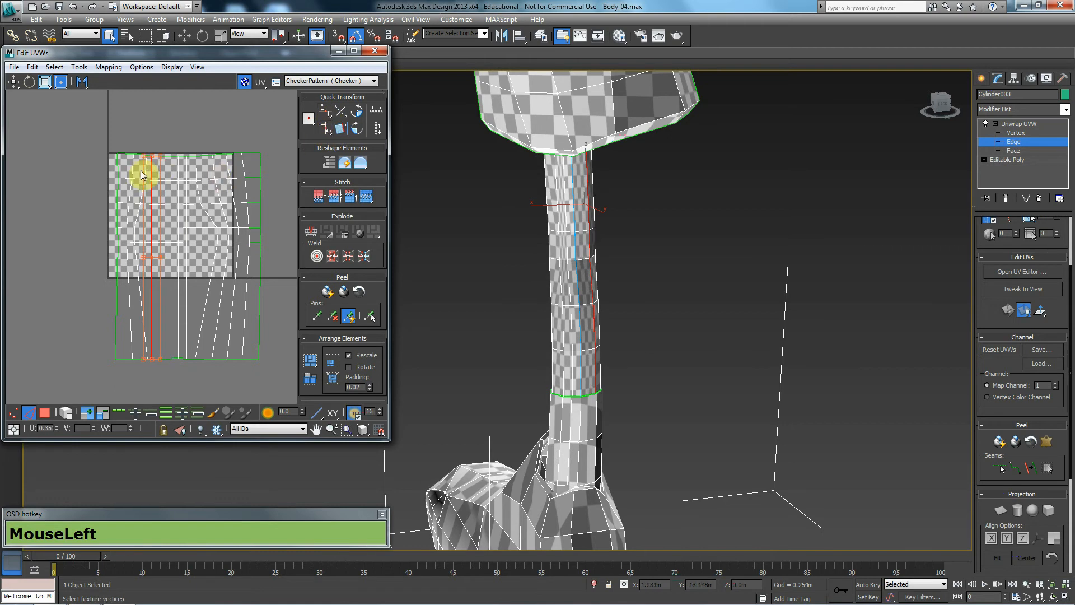
key(ctrl+z)
click(323, 133)
click(130, 192)
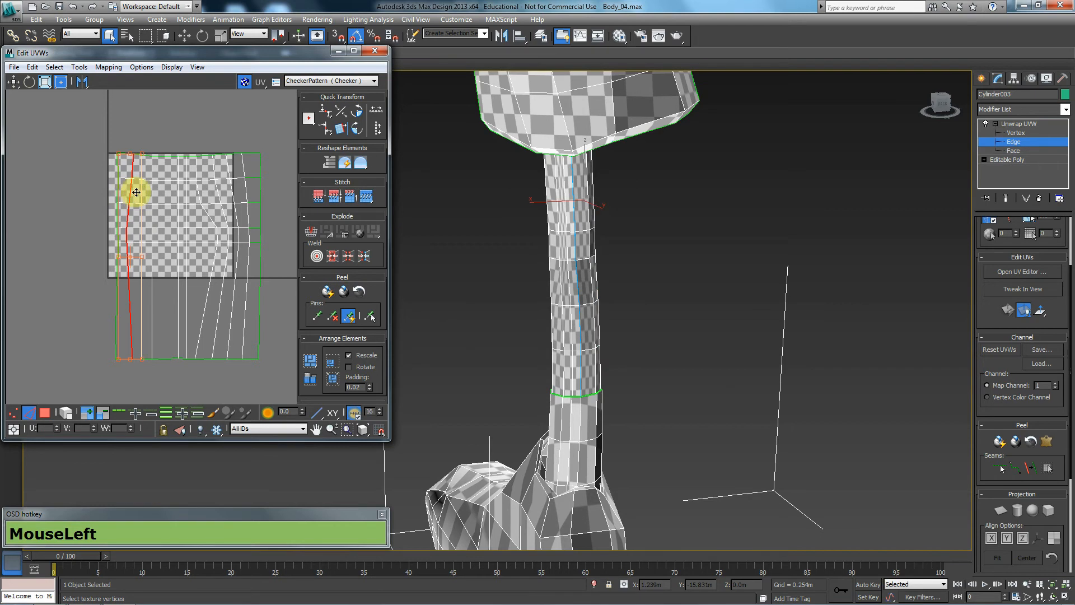
click(325, 134)
- Align the three edge loops right of the leg shell's centre into straight vertical lines
click(196, 171)
click(324, 128)
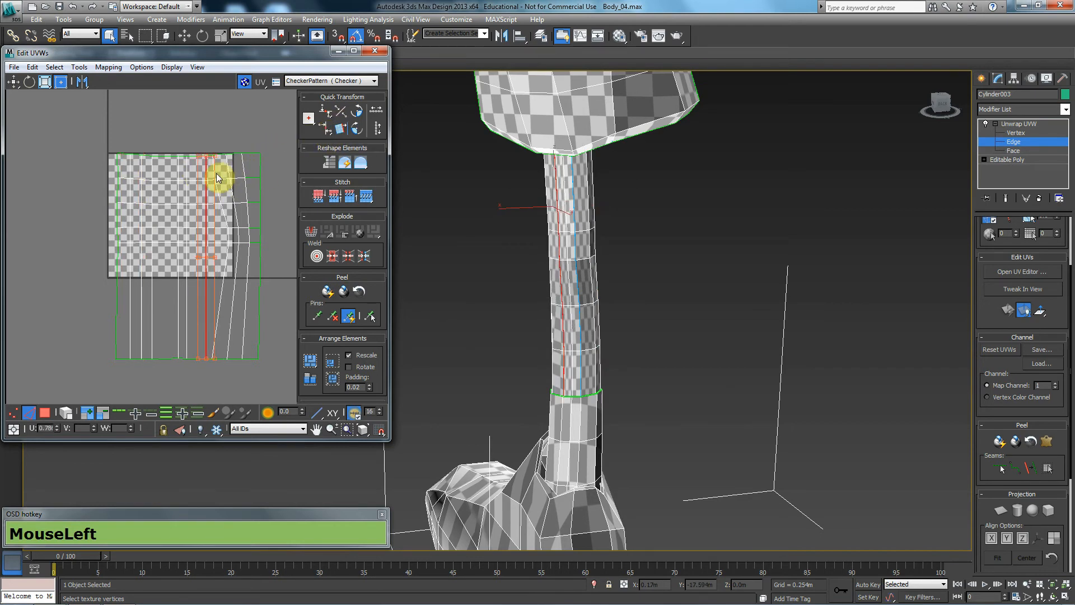
click(222, 199)
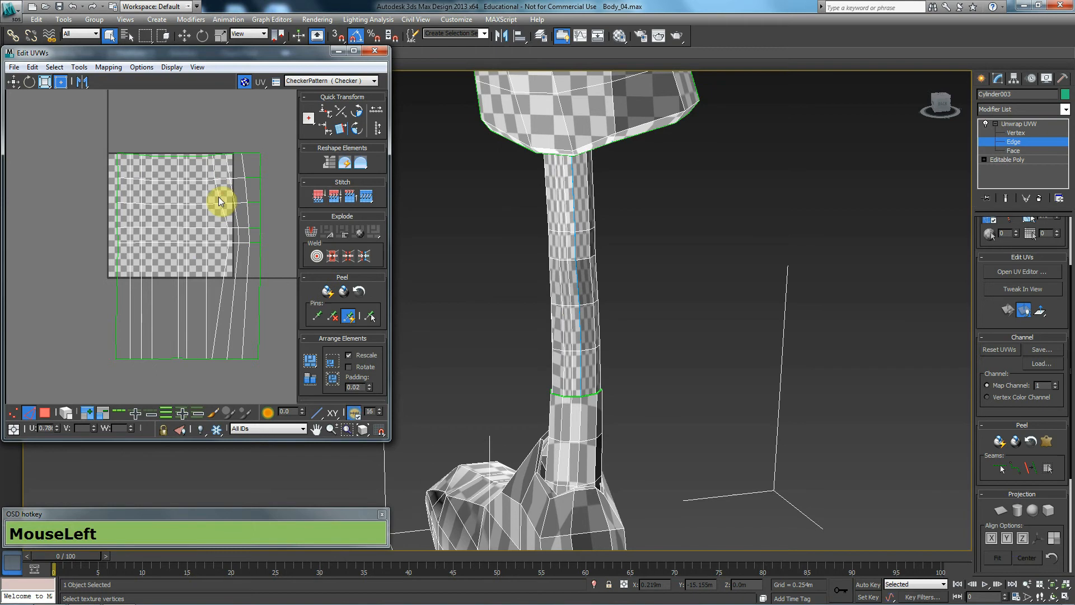
click(325, 128)
click(323, 131)
- Align the vertices of the last curved column beside the leg shell's right border into a straight vertical line
click(248, 197)
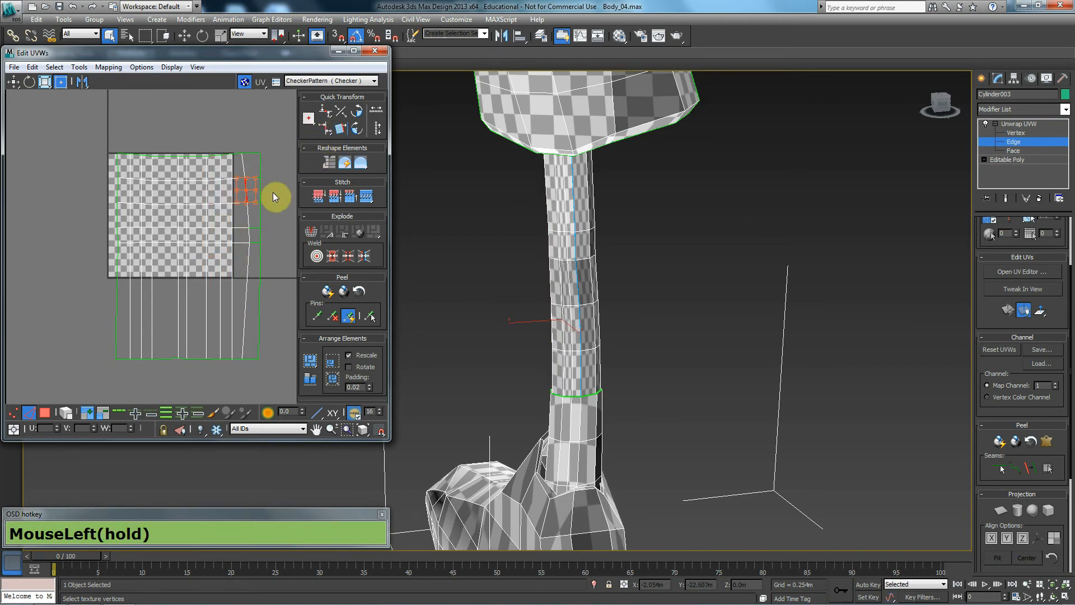
click(248, 221)
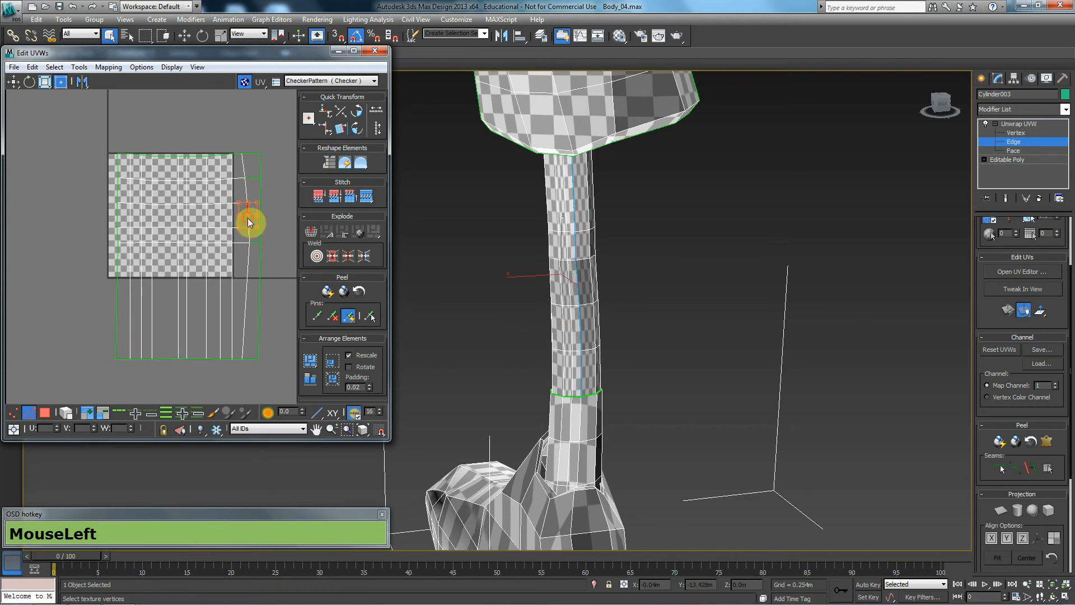
click(247, 196)
click(247, 213)
drag(245, 292, 244, 261)
key(1)
drag(247, 129, 269, 241)
click(327, 130)
- Align the vertices along the leg shell's upper border and along its lower border into straight horizontal lines
drag(278, 140, 102, 164)
click(329, 114)
drag(267, 348, 46, 398)
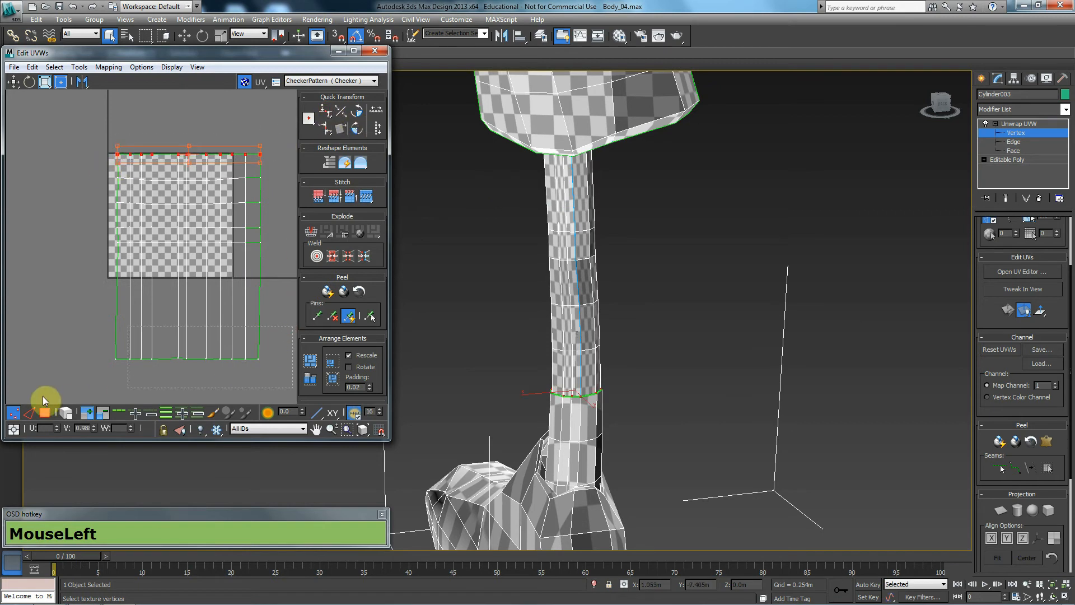
click(324, 112)
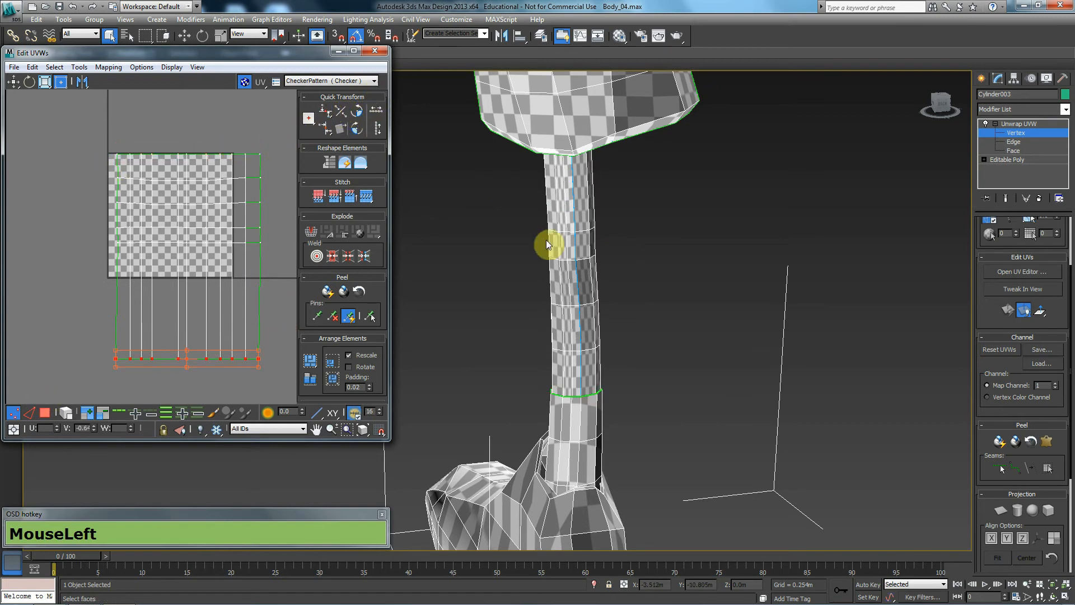
- Move the two close central vertex columns of the leg shell horizontally to the left to even out the checker squares
alt+middle_drag(538, 245, 759, 240)
drag(279, 143, 257, 138)
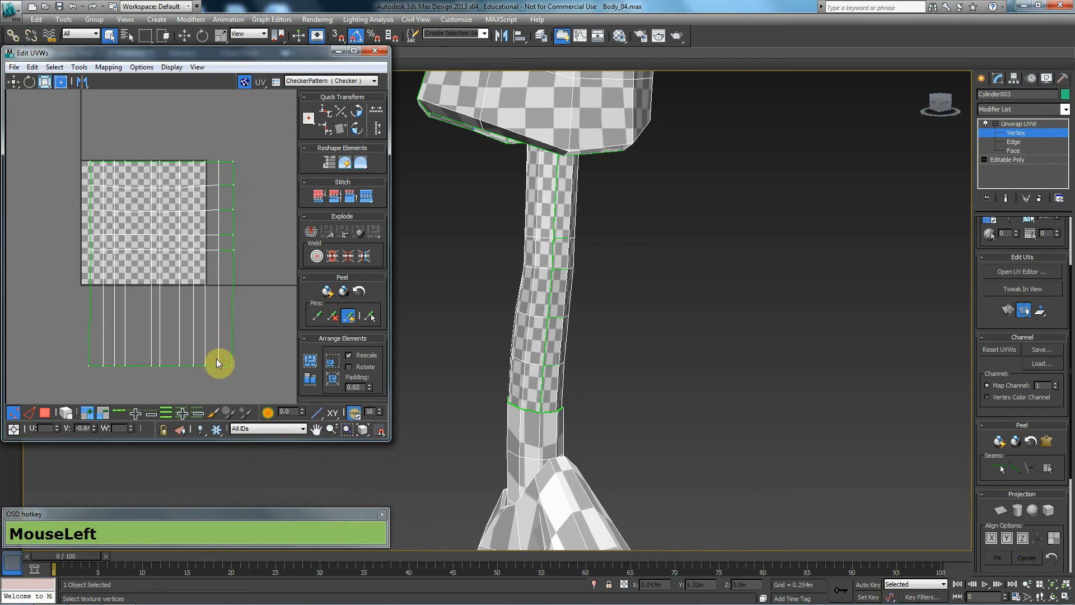
drag(219, 382, 220, 381)
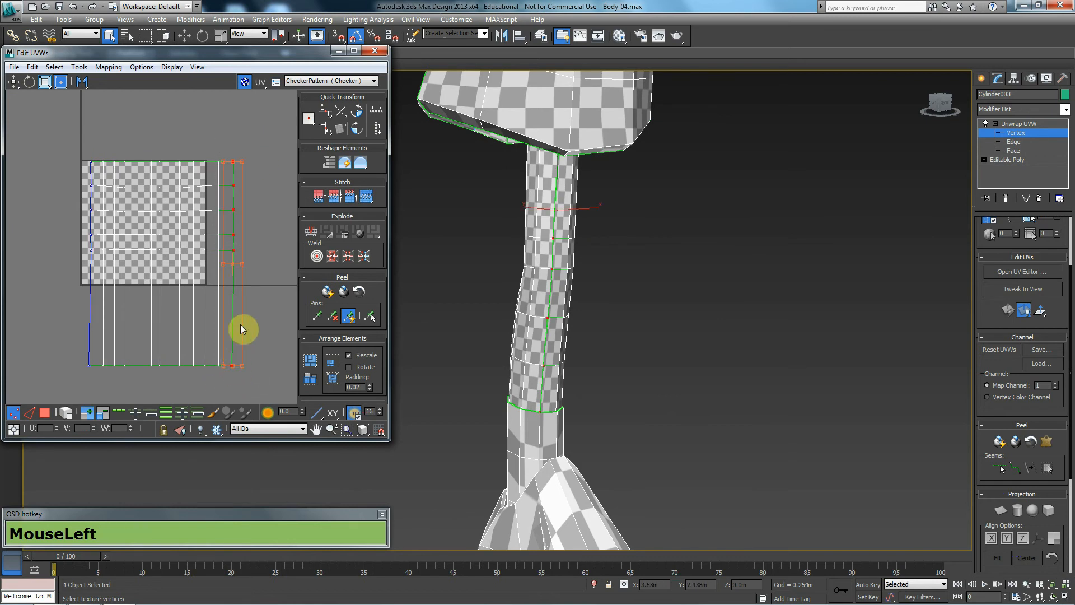
alt+middle_drag(603, 315, 352, 312)
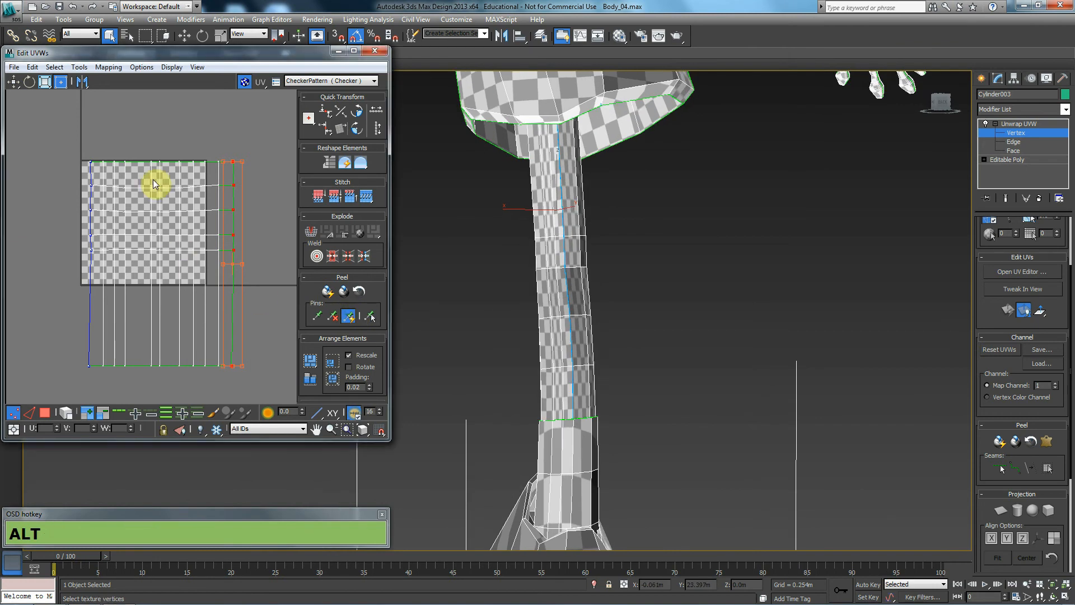
drag(137, 410, 149, 369)
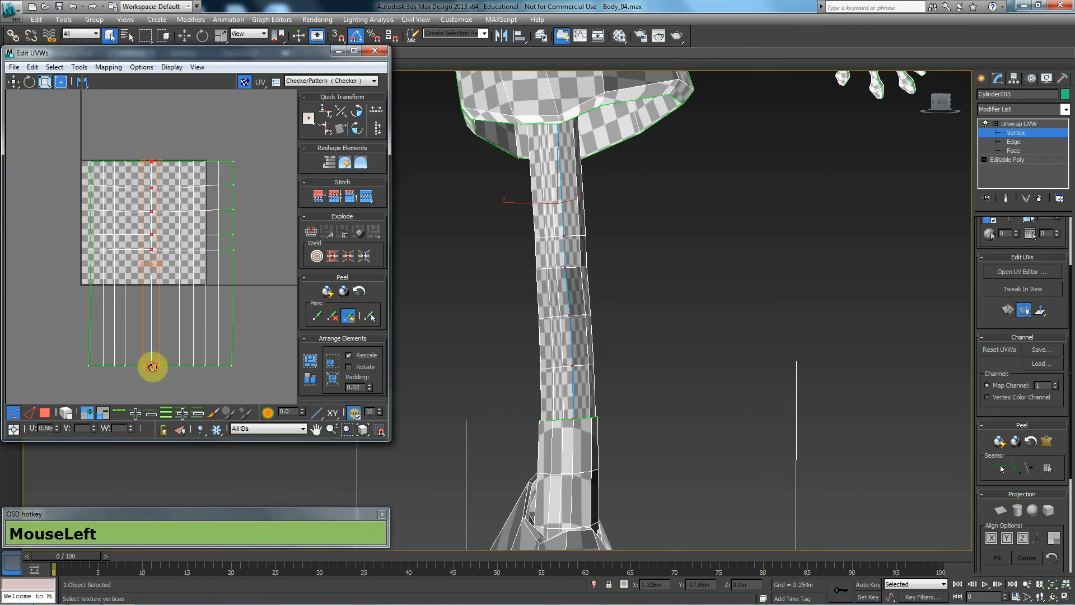
key(w)
shift+drag(152, 247, 154, 385)
right_click(138, 250)
shift+drag(160, 236, 147, 234)
drag(189, 157, 172, 394)
shift+drag(177, 251, 153, 249)
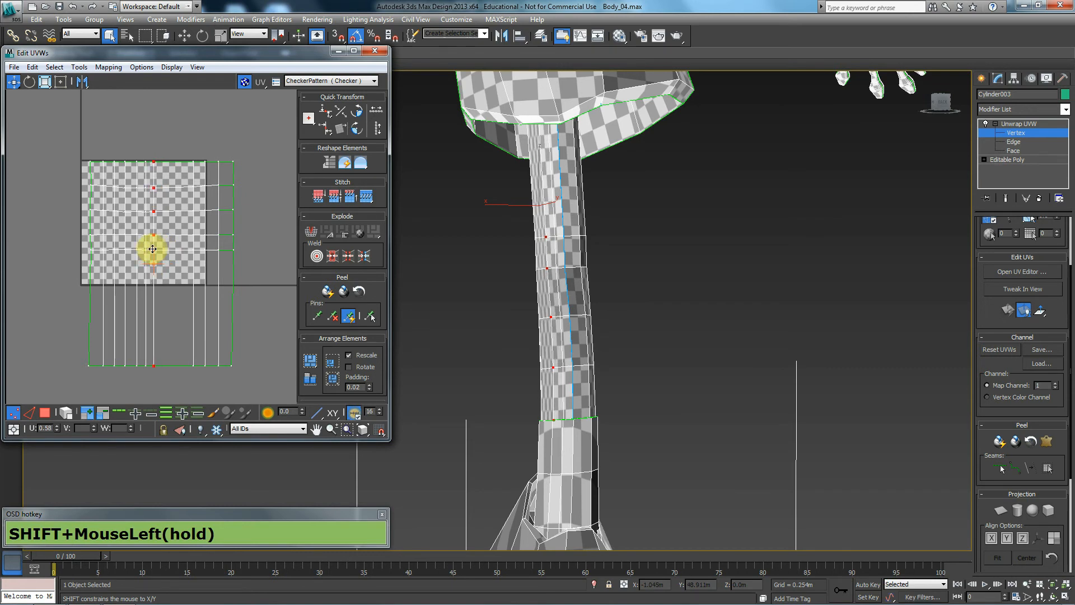
- Move the leg shell's four rightmost vertex columns horizontally to the left to close the wide gap and even out the checkers
drag(201, 149, 189, 430)
alt+middle_drag(642, 291, 506, 260)
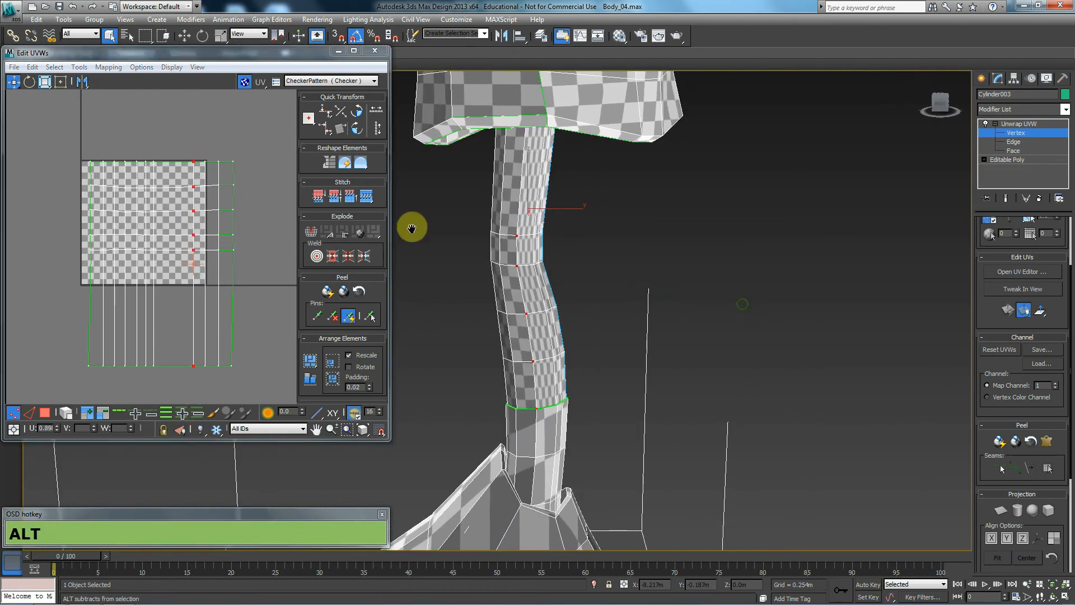
alt+click(262, 144)
drag(179, 398, 180, 397)
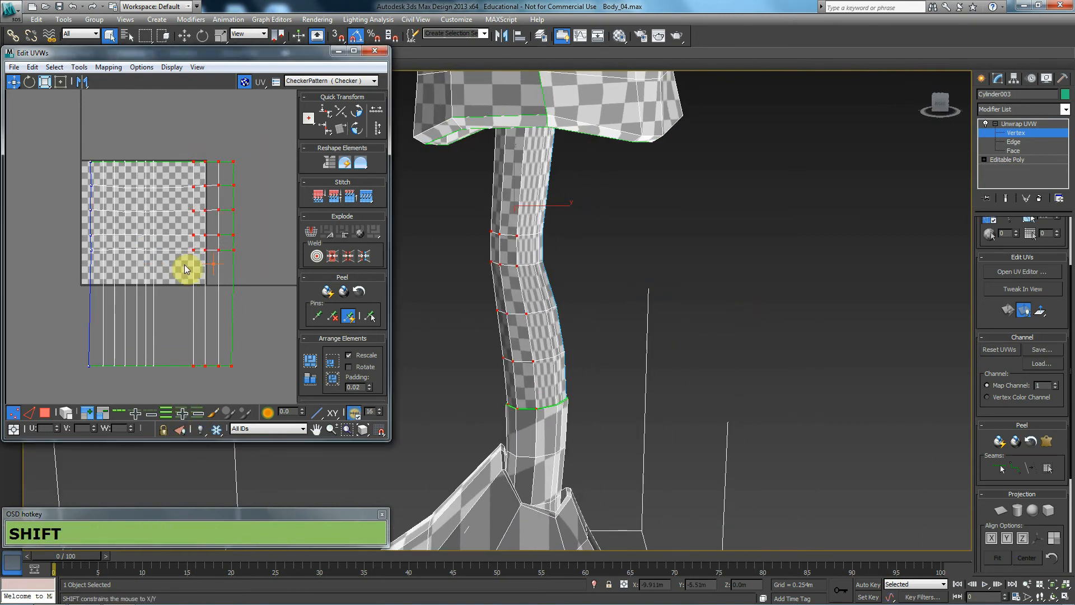
shift+drag(192, 238, 163, 232)
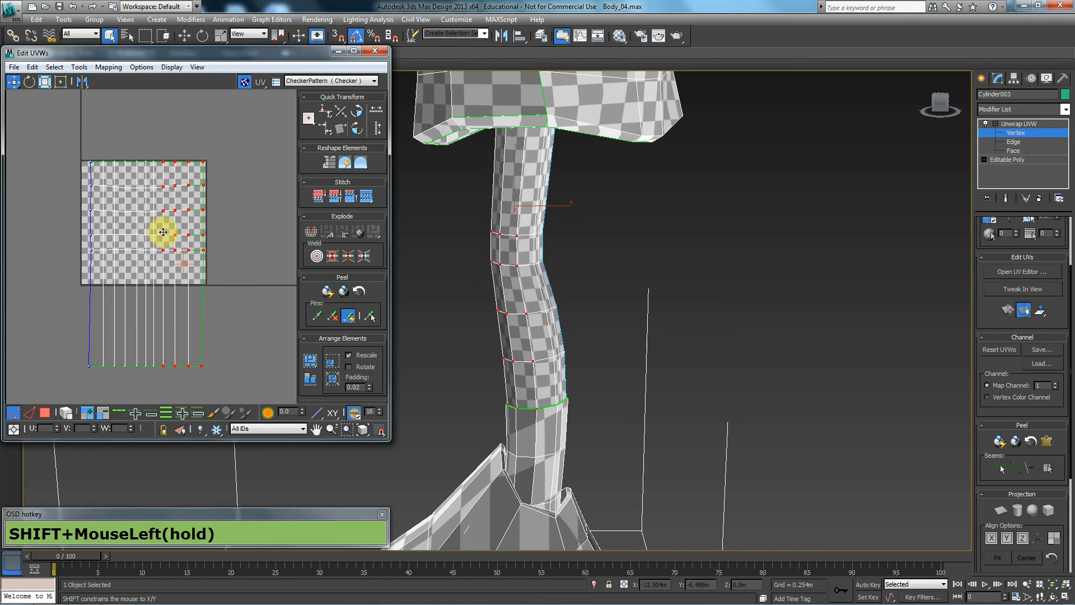
alt+middle_drag(506, 271, 657, 270)
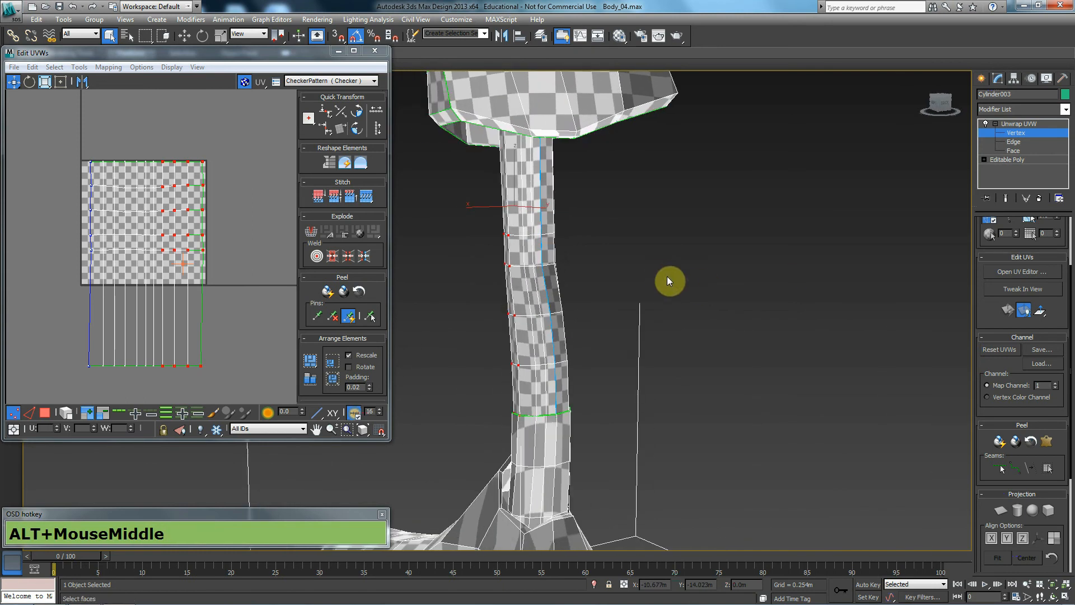
- Move the whole straightened leg shell out of the checker tile to the free space above it, beside the other shells
drag(984, 319, 1025, 415)
scroll(1002, 314, up, 1)
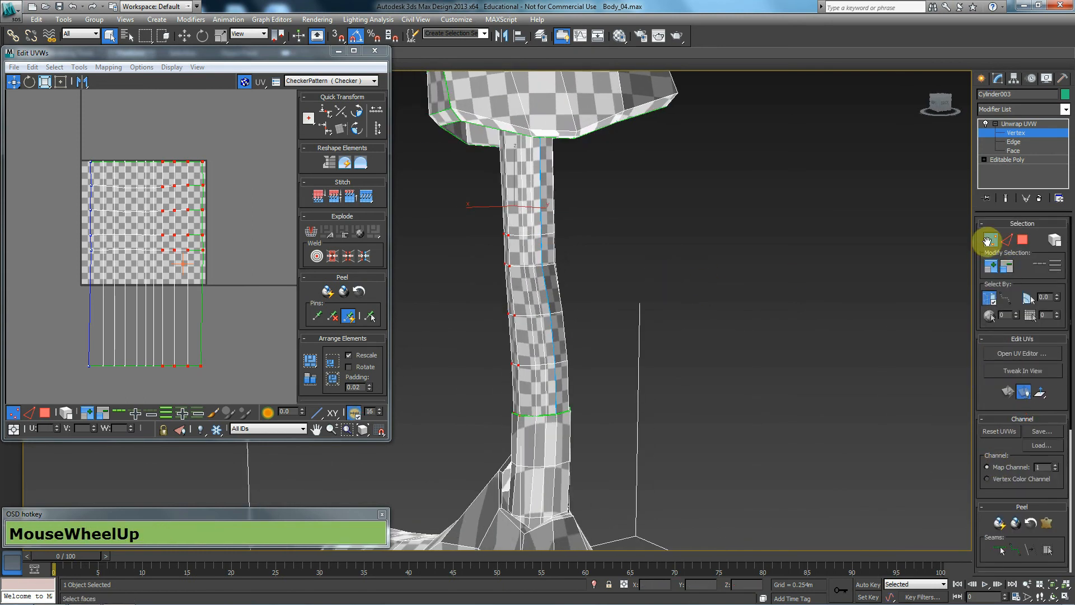
click(991, 239)
middle_click(196, 252)
scroll(190, 247, down, 4)
drag(201, 164, 113, 319)
scroll(229, 261, down, 1)
middle_drag(199, 290, 161, 302)
click(14, 412)
drag(142, 224, 106, 173)
middle_click(166, 290)
scroll(161, 317, down, 3)
- Select a single polygon on the front of the lower leg, between the leg seam ring and the shoe
mouse_move(456, 312)
alt+middle_down()
mouse_move(641, 379)
mouse_move(557, 396)
mouse_move(586, 310)
mouse_move(553, 301)
mouse_move(556, 197)
alt+middle_up()
key(F3)
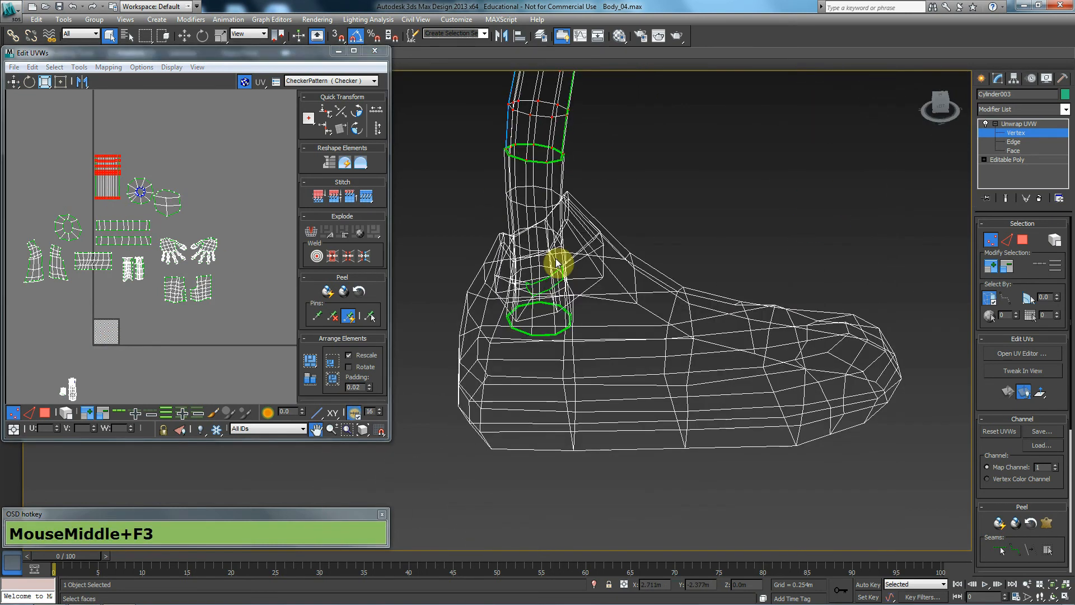
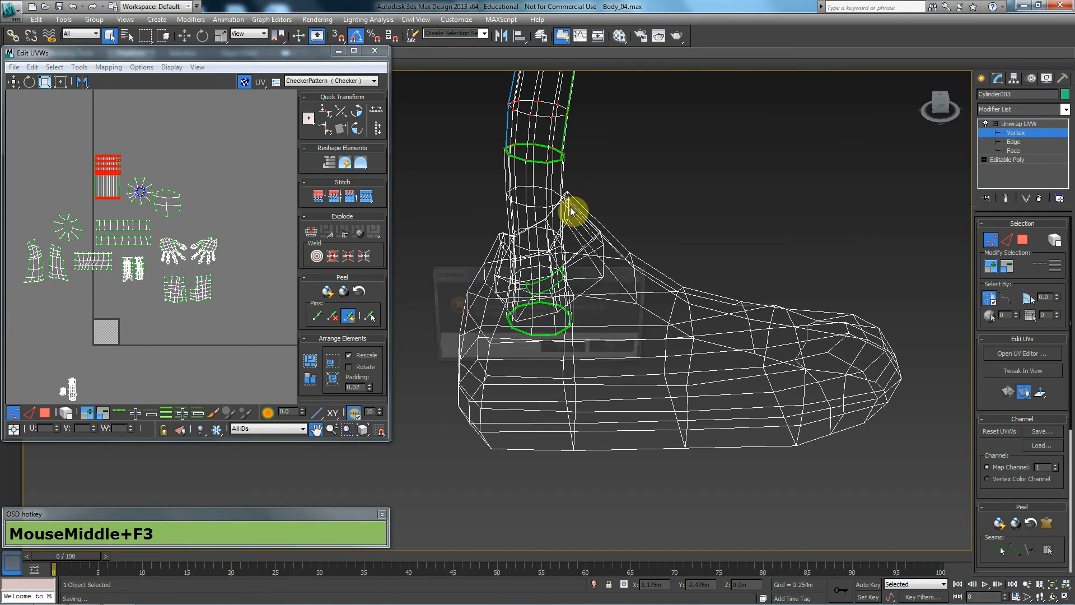
click(619, 348)
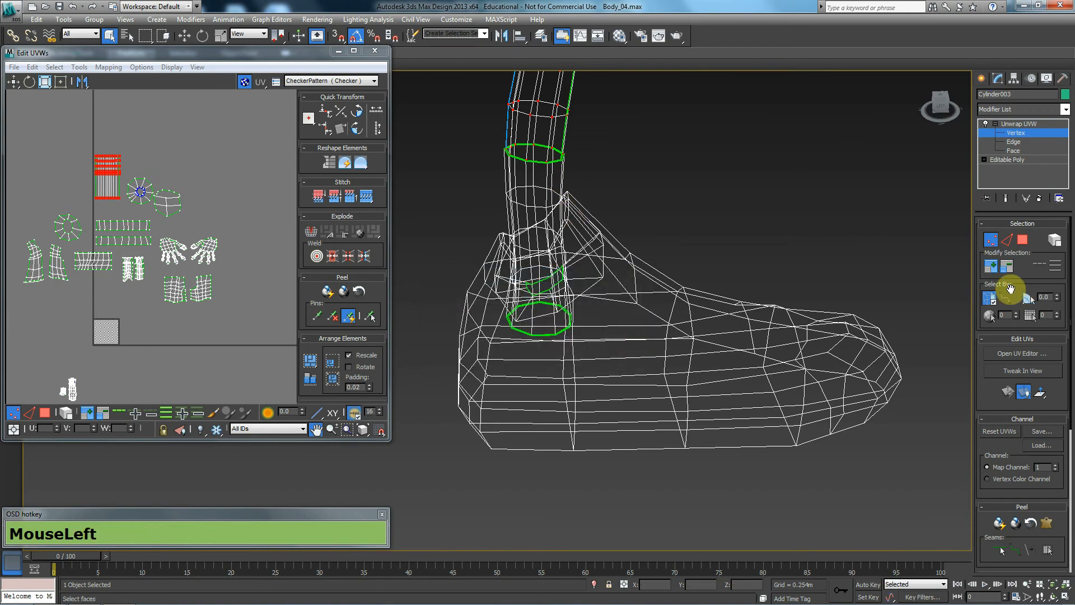
click(1023, 241)
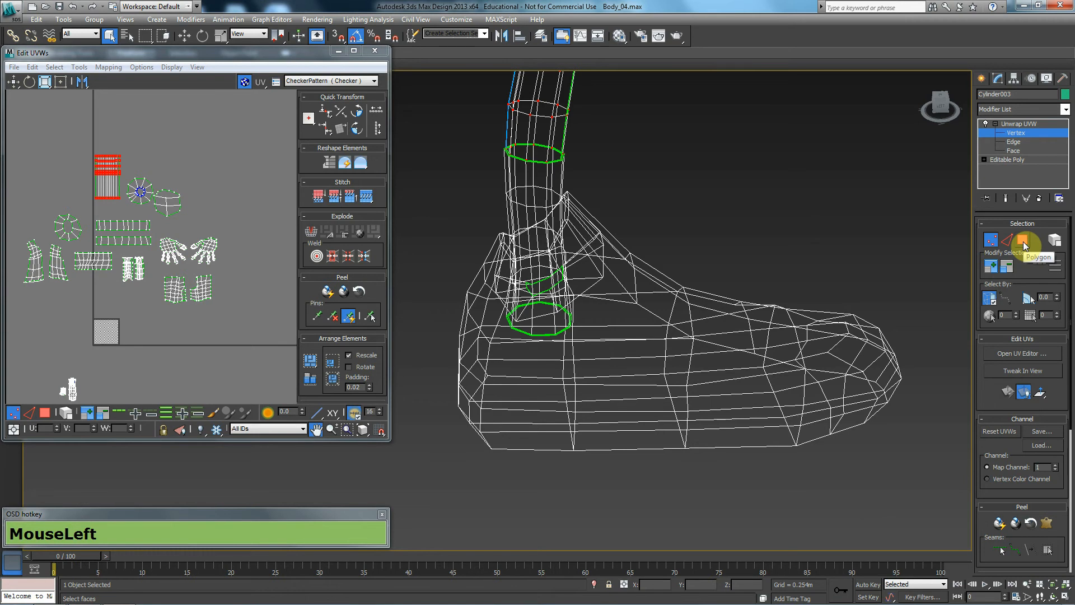
click(1023, 241)
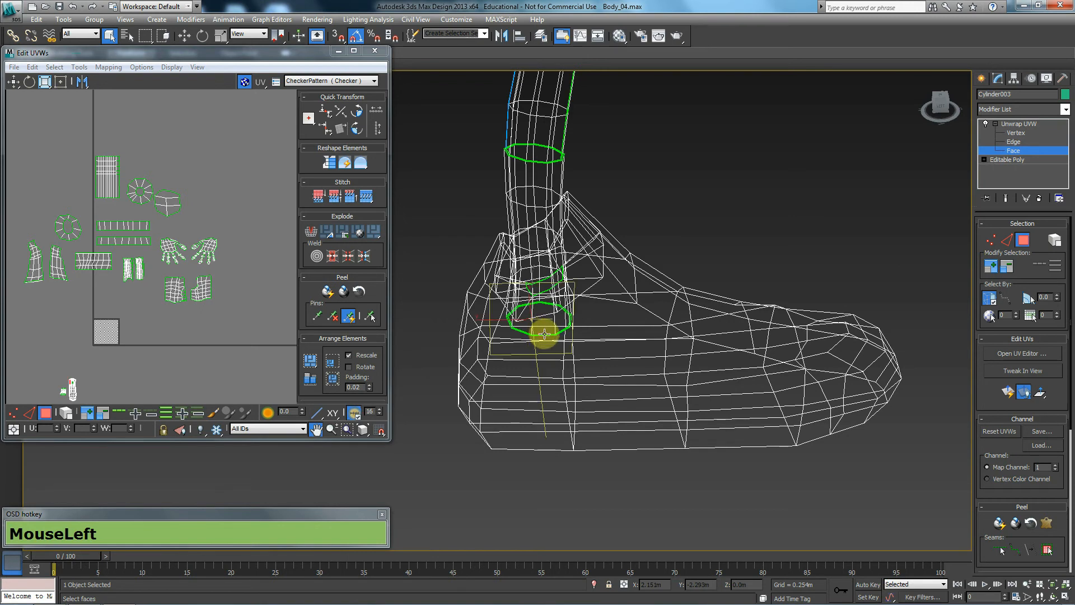
key(F2)
key(F2)
scroll(547, 327, up, 3)
scroll(548, 329, down, 3)
click(553, 178)
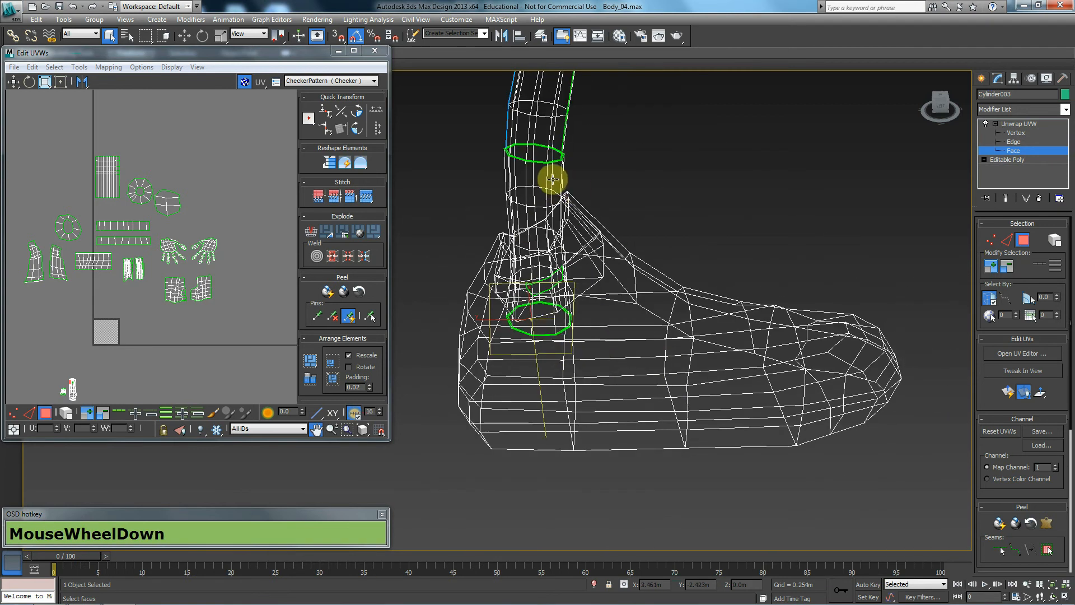
middle_click(603, 238)
scroll(588, 258, down, 5)
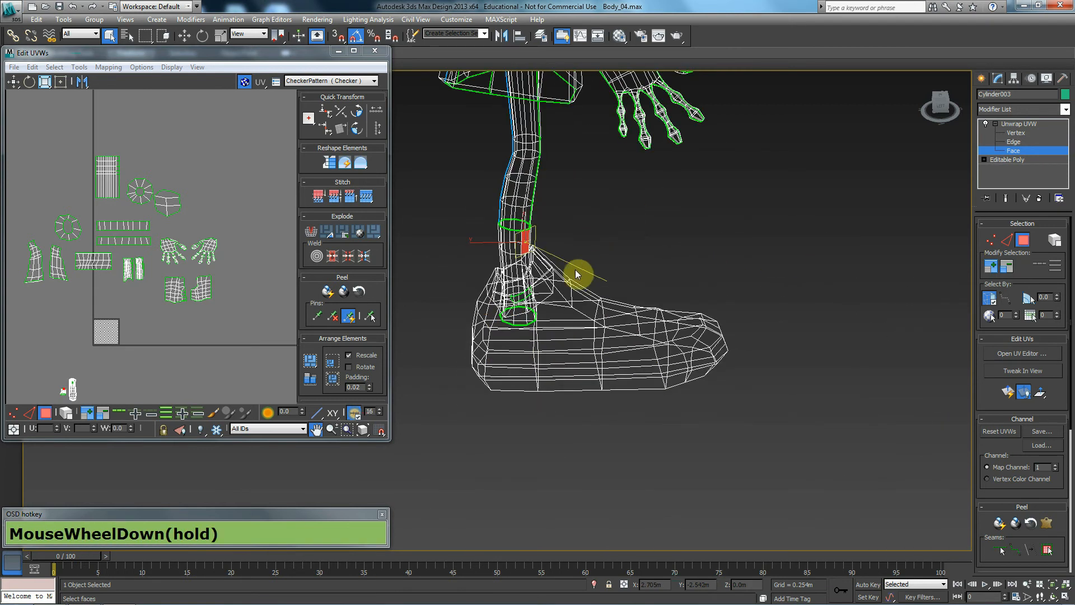
key(F3)
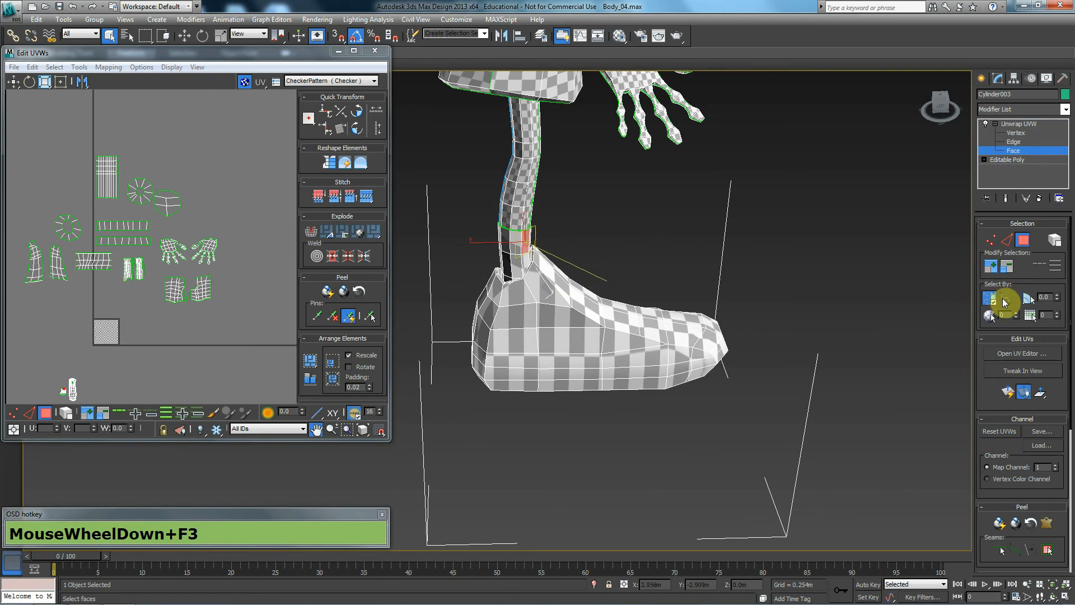
- Grow the face selection repeatedly until it covers the entire lower leg down into the shoe
click(993, 270)
click(992, 271)
click(992, 271)
click(994, 271)
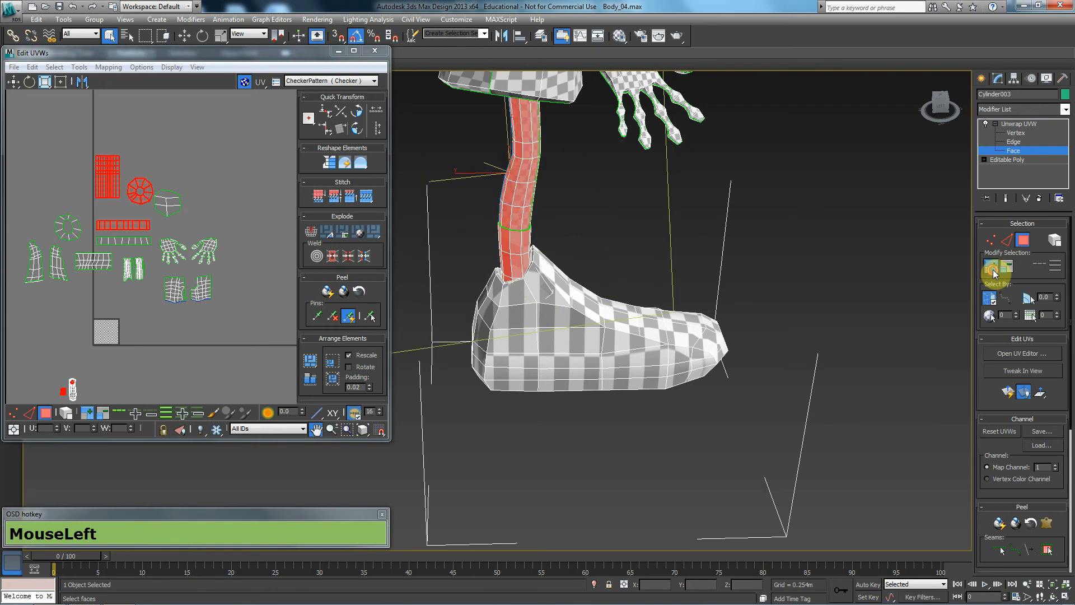
click(993, 271)
click(993, 272)
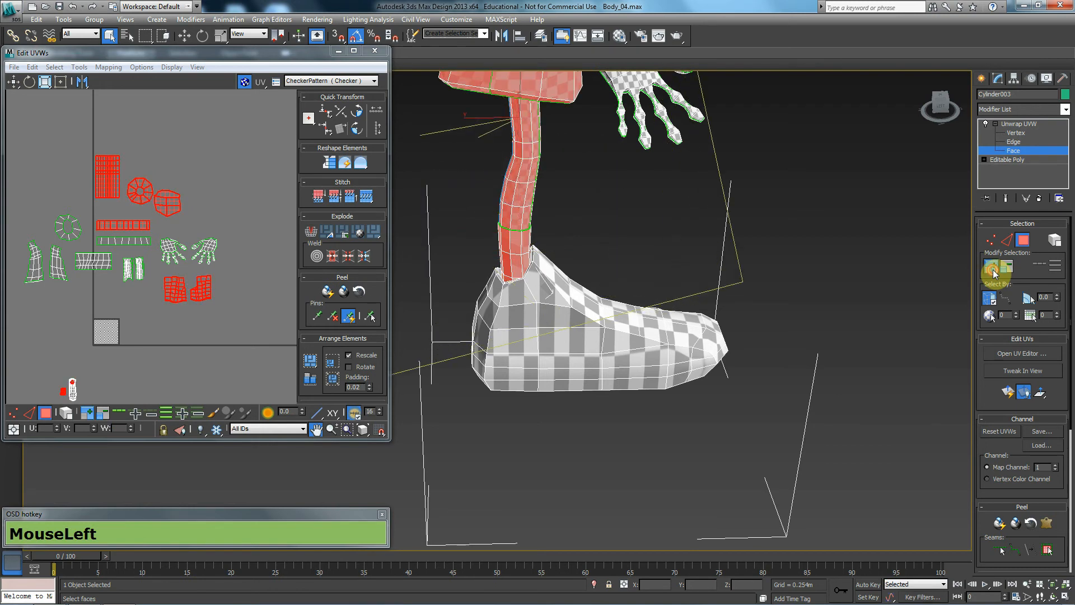
- Try to remove the shorts and upper leg faces from the selection in the Left view
key(F3)
key(F3)
key(f)
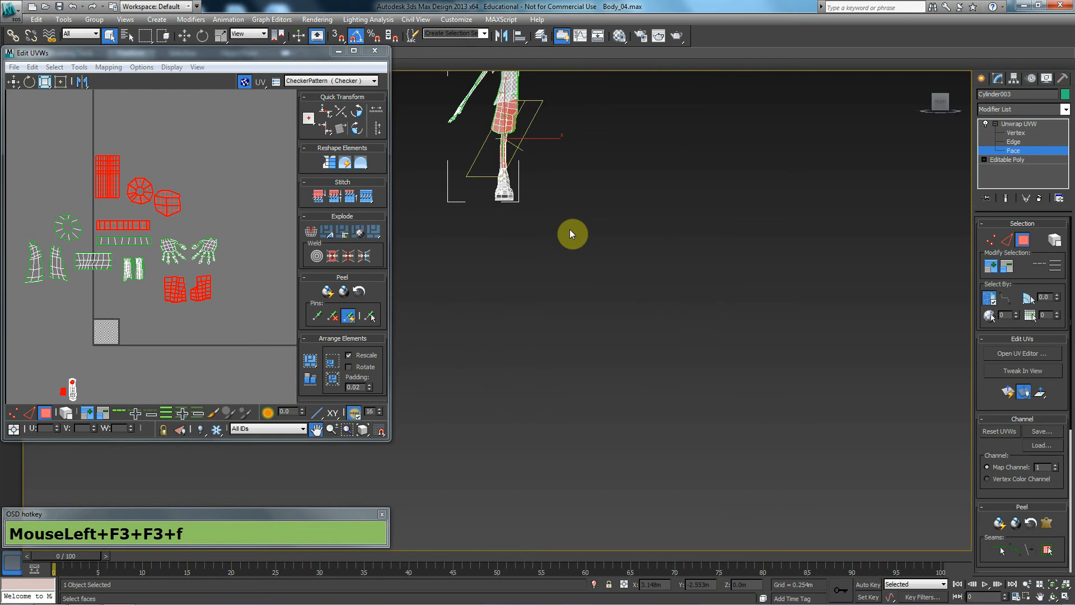
key(l)
middle_drag(568, 208, 454, 330)
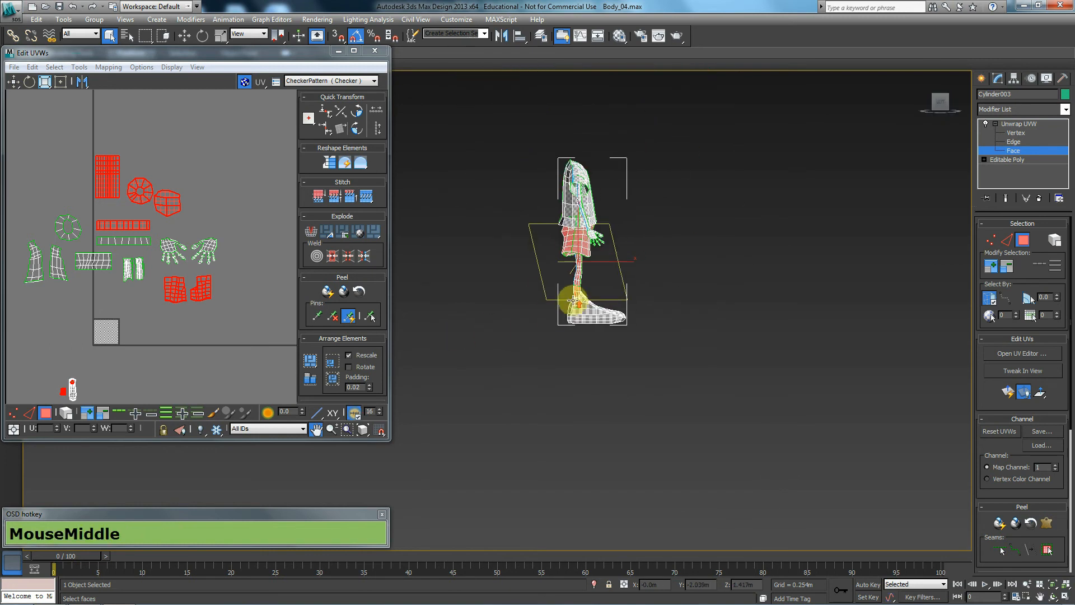
scroll(593, 297, up, 3)
alt+drag(760, 110, 536, 255)
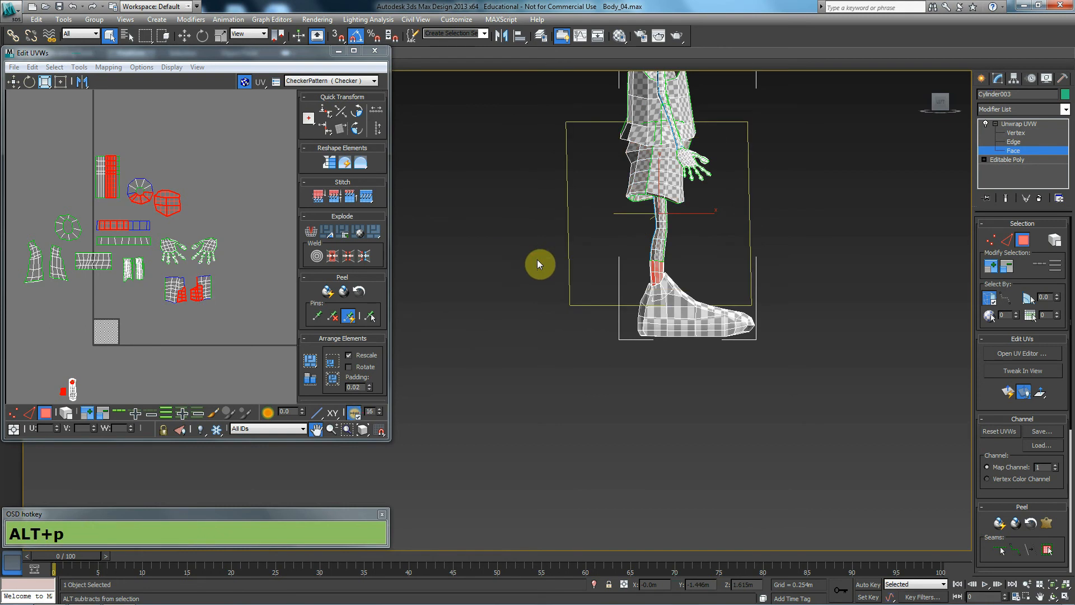
key(p)
key(x)
key(z)
alt+middle_drag(573, 338, 619, 367)
key(f)
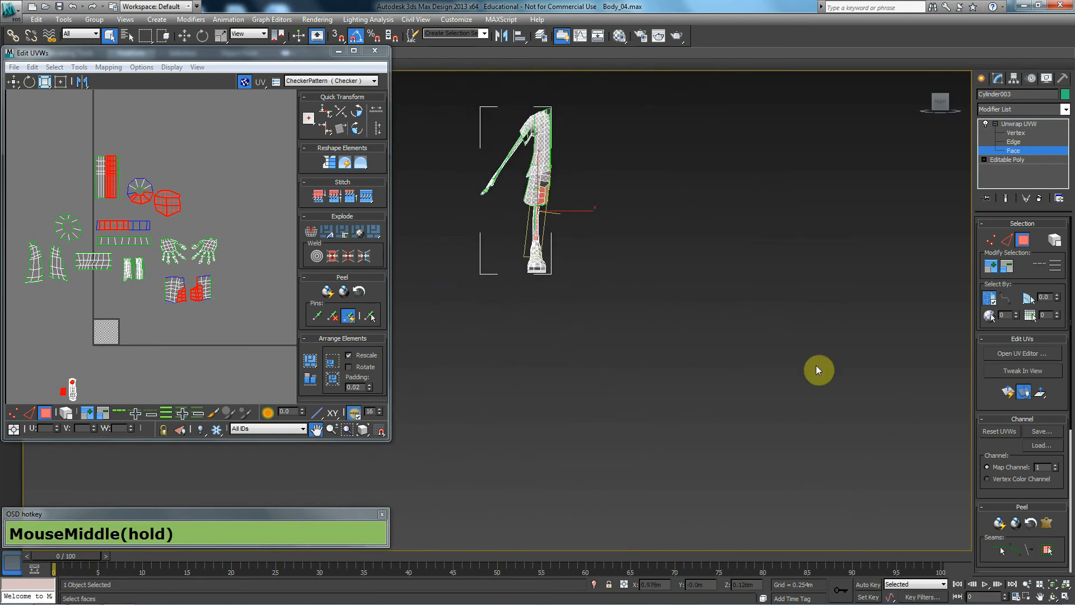
- Turn off Ignore Backfacing and deselect all faces above the ankle section in the wireframe Left view
click(988, 302)
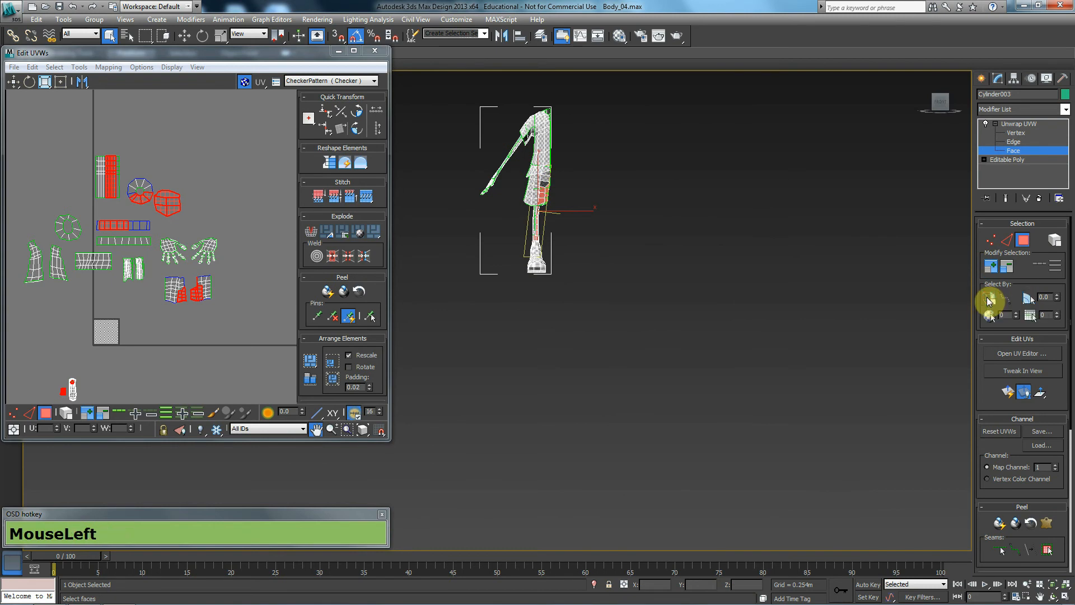
key(l)
key(F3)
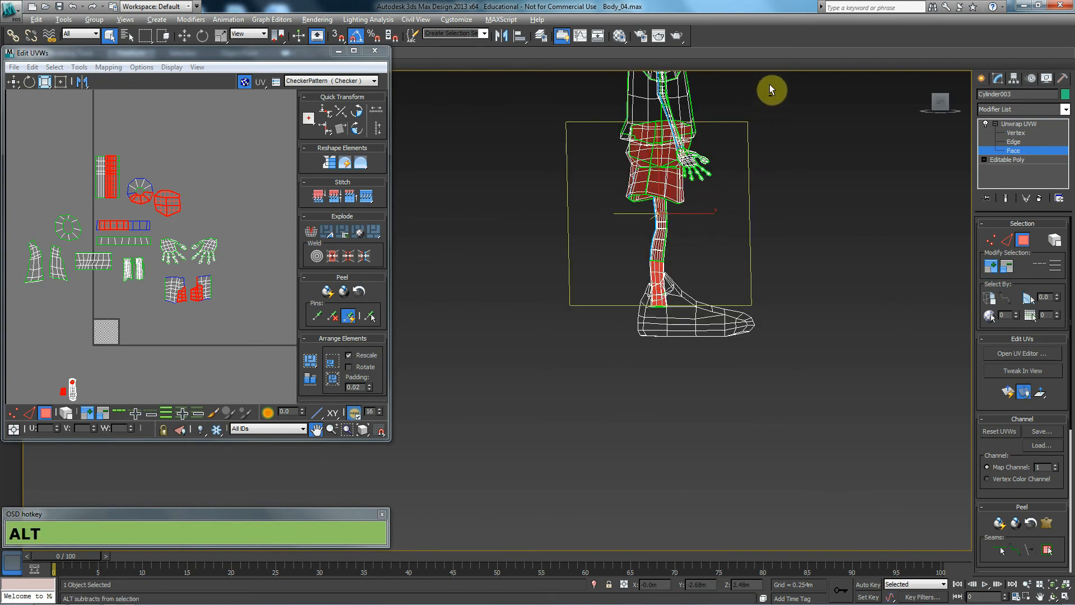
alt+click(647, 187)
alt+drag(647, 187, 564, 257)
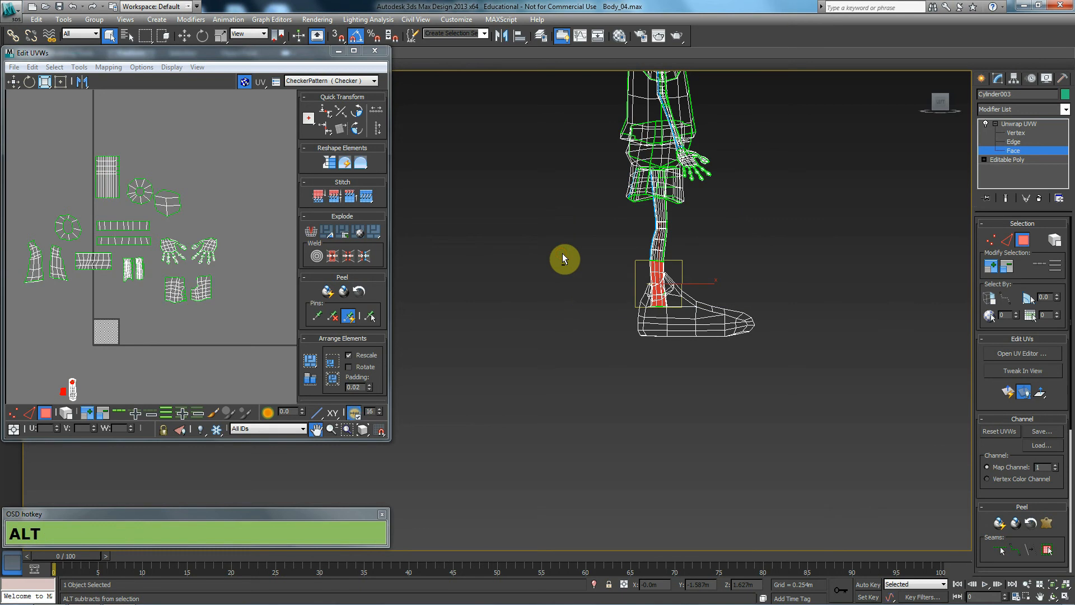
- Examine the selected ankle faces up close in wireframe, from the side and in perspective
middle_click(68, 268)
key(F3)
key(F3)
scroll(700, 356, up, 5)
middle_drag(864, 281, 677, 365)
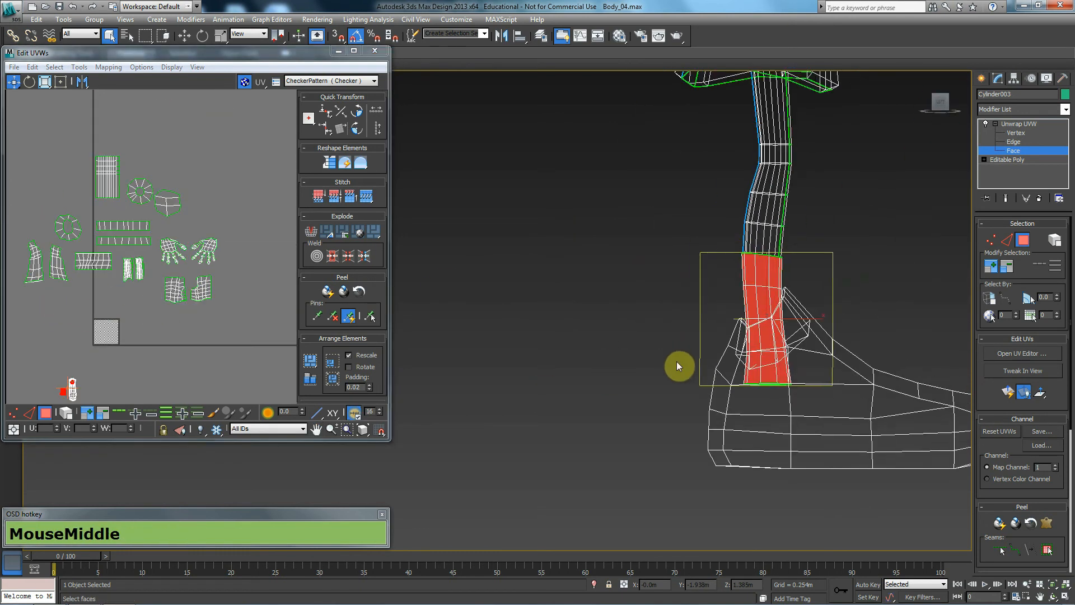
key(p)
alt+middle_drag(620, 319, 855, 396)
key(alt+z)
- Subtract any stray faces on the torso, arm, shorts and upper leg from the ankle selection
scroll(659, 383, down, 5)
middle_drag(674, 374, 549, 319)
alt+drag(638, 87, 556, 186)
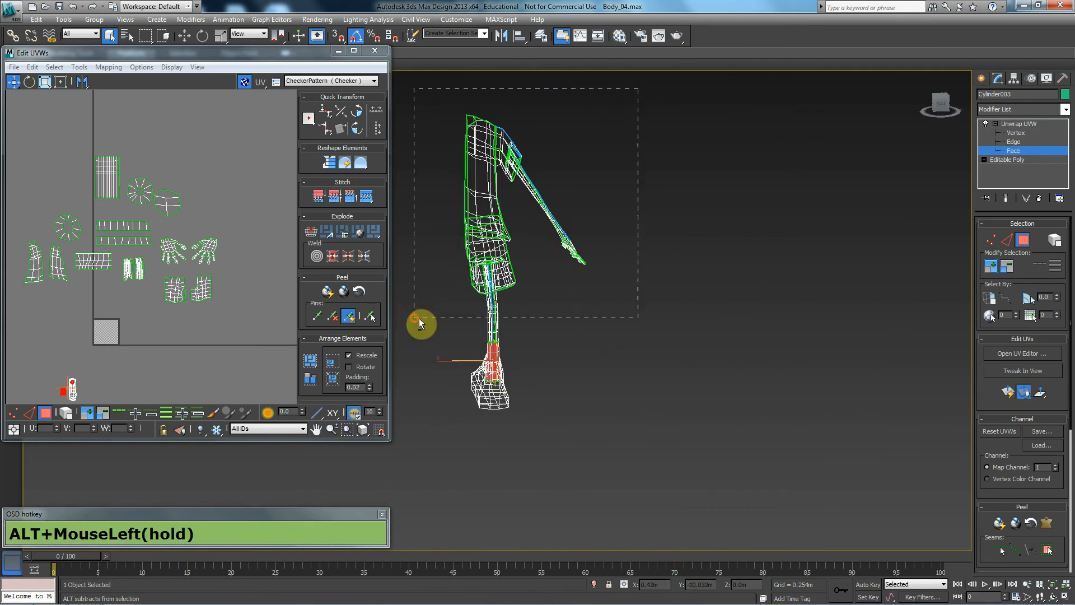
alt+drag(416, 318, 417, 319)
key(alt+z)
middle_drag(597, 336, 587, 209)
key(z)
key(z)
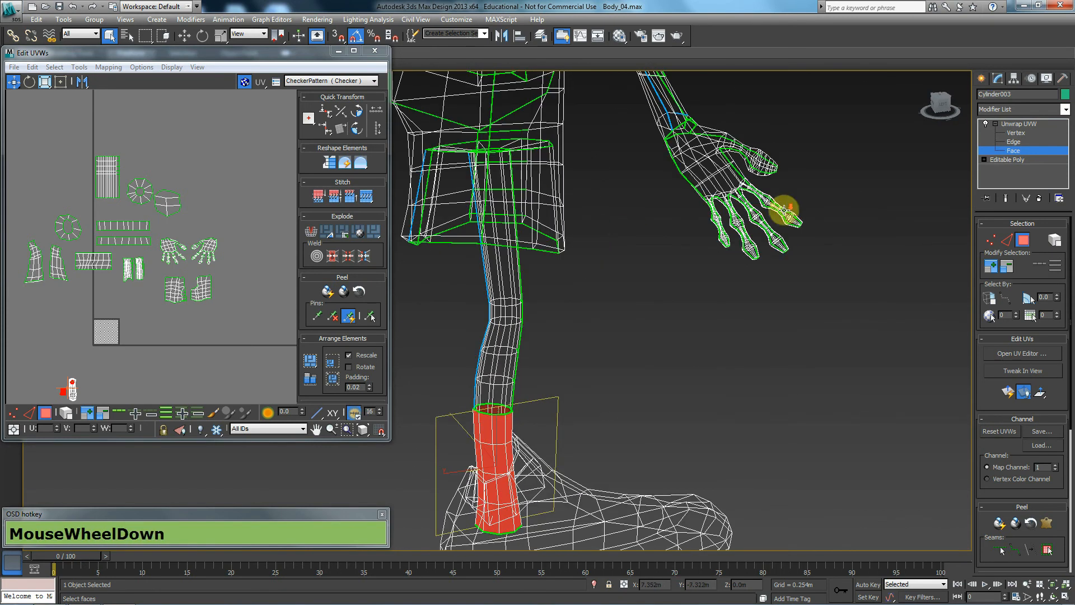
scroll(784, 210, down, 5)
alt+drag(676, 120, 429, 314)
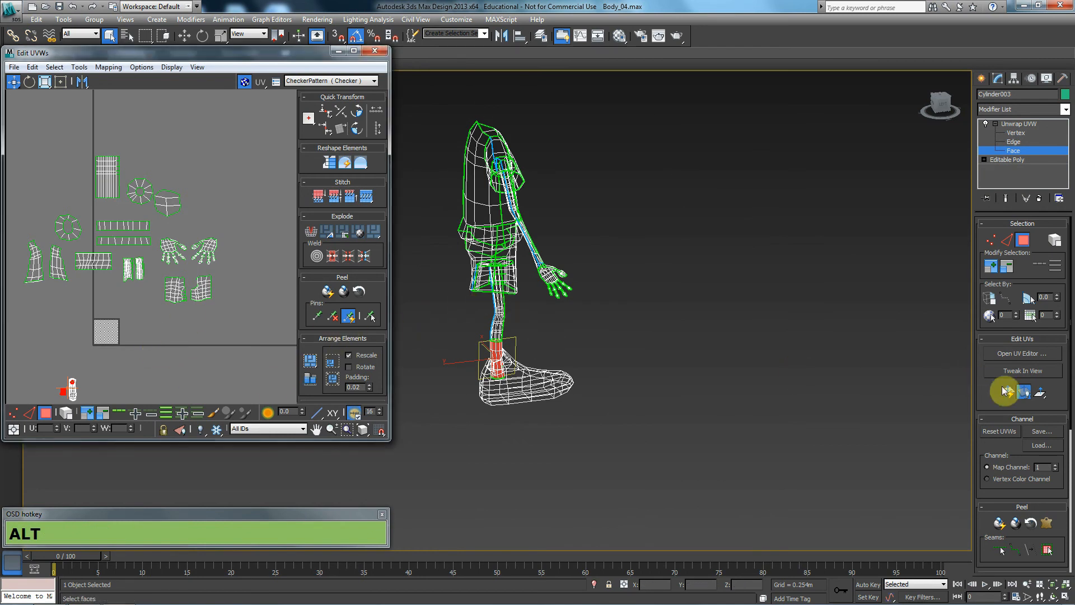
- Apply cylindrical mapping to the selected ankle faces and check the resulting checker pattern
drag(992, 495, 997, 382)
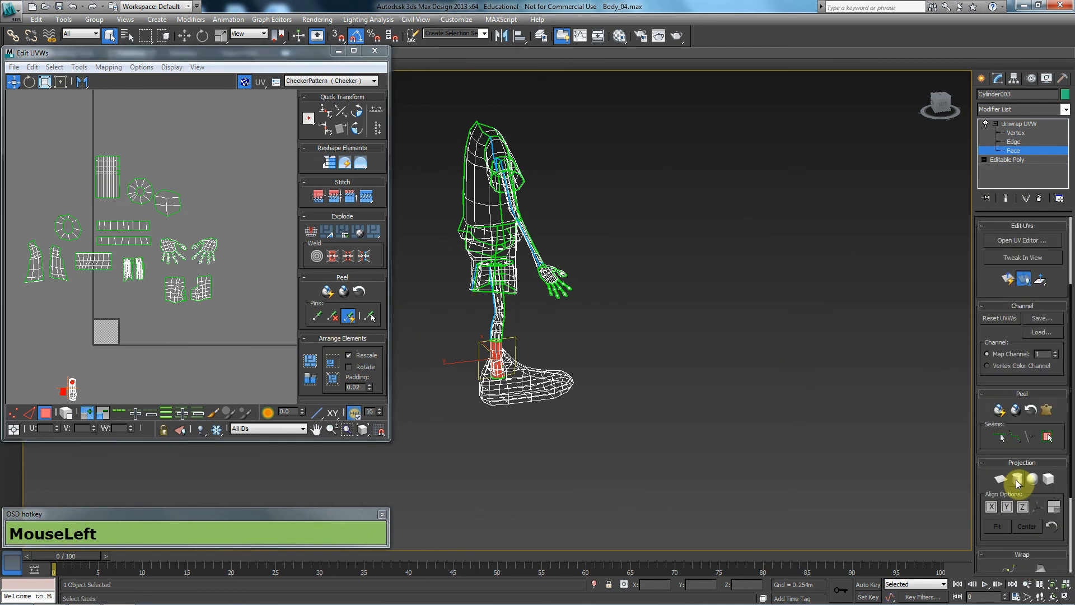
click(1018, 480)
key(F3)
scroll(575, 413, up, 5)
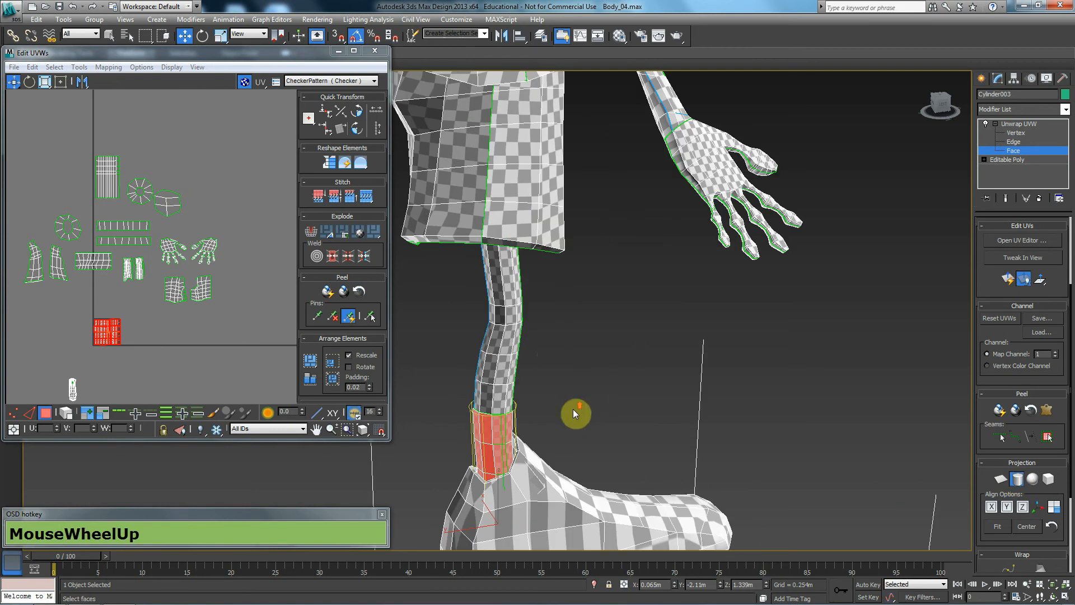
middle_drag(575, 413, 567, 279)
scroll(566, 355, up, 5)
alt+middle_drag(566, 355, 511, 319)
middle_click(156, 319)
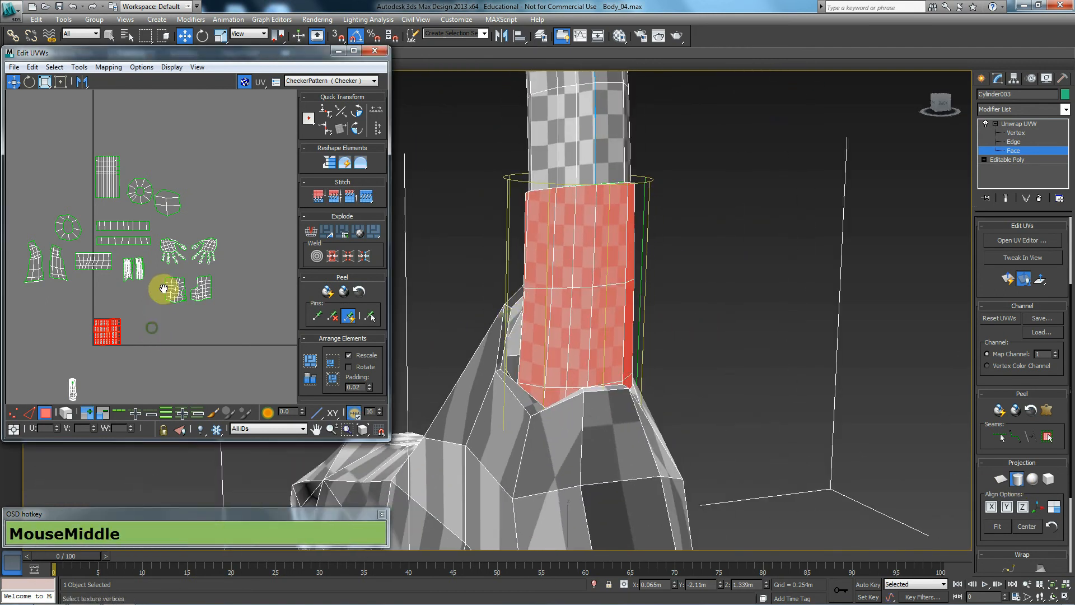
scroll(182, 251, up, 3)
scroll(52, 259, up, 5)
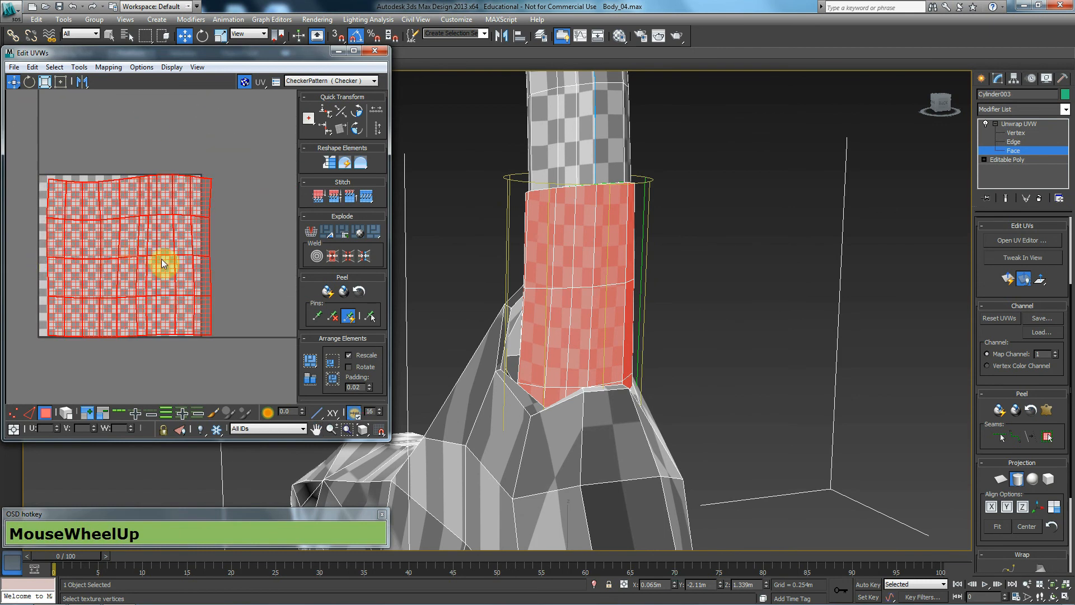
click(1017, 479)
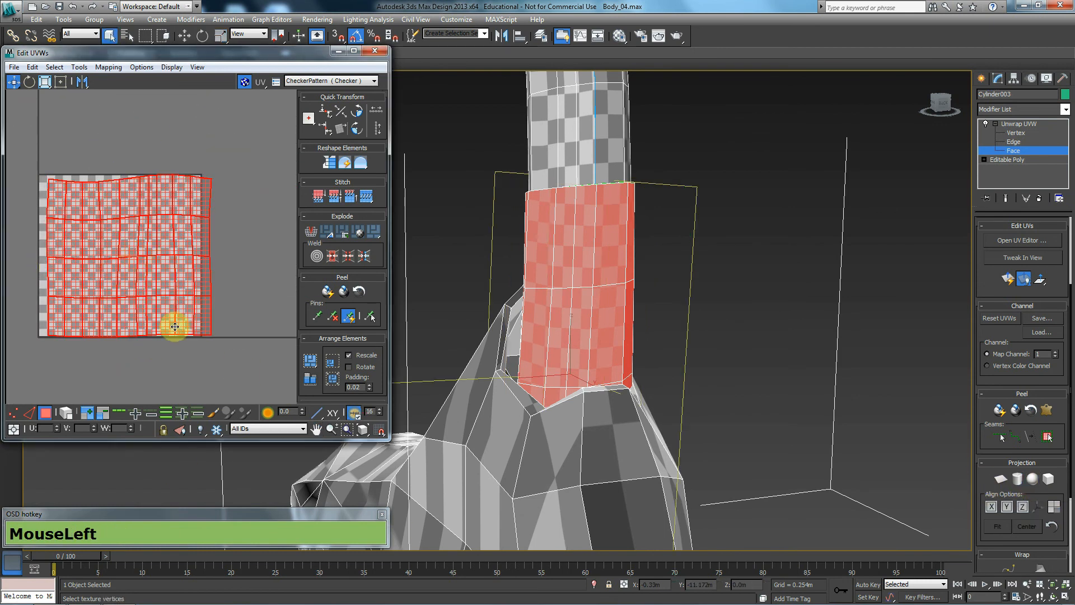
- Move the ankle shell out of the checker tile to the empty area left of the straightened leg shell
click(61, 82)
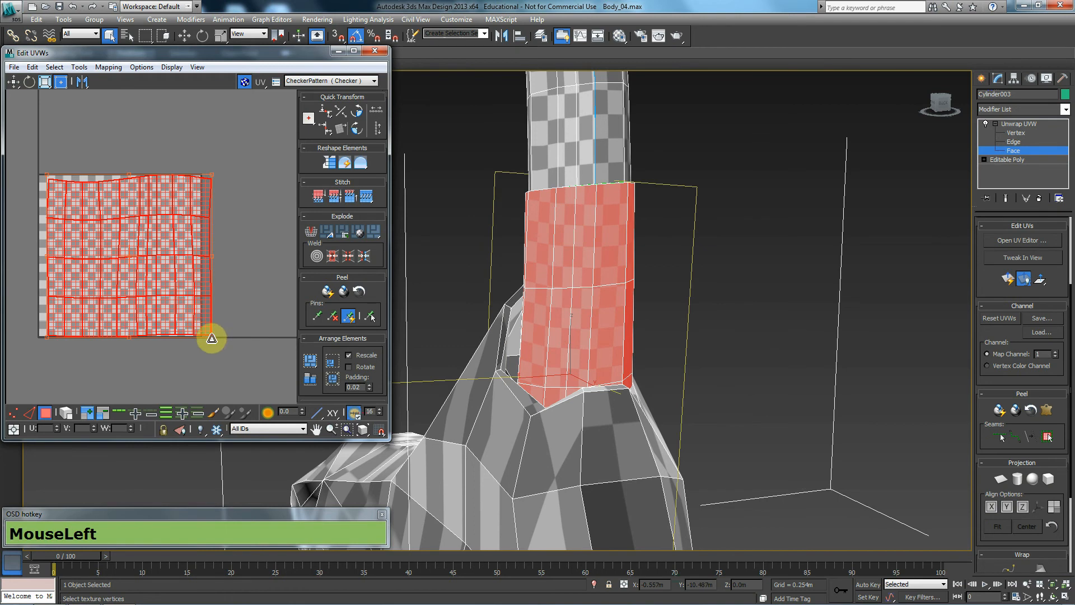
scroll(189, 251, down, 6)
middle_drag(177, 262, 160, 335)
drag(130, 349, 69, 147)
- Cut a point-to-point seam from the front of the ankle down one side of the shoe's instep
alt+middle_drag(631, 353, 759, 257)
scroll(714, 170, down, 4)
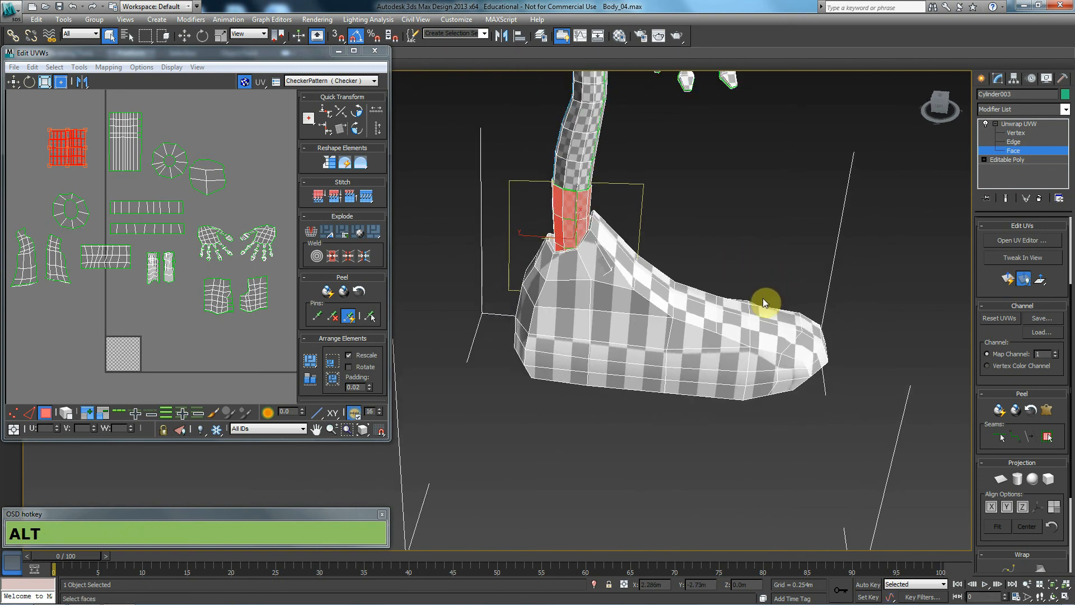
alt+middle_drag(763, 297, 778, 331)
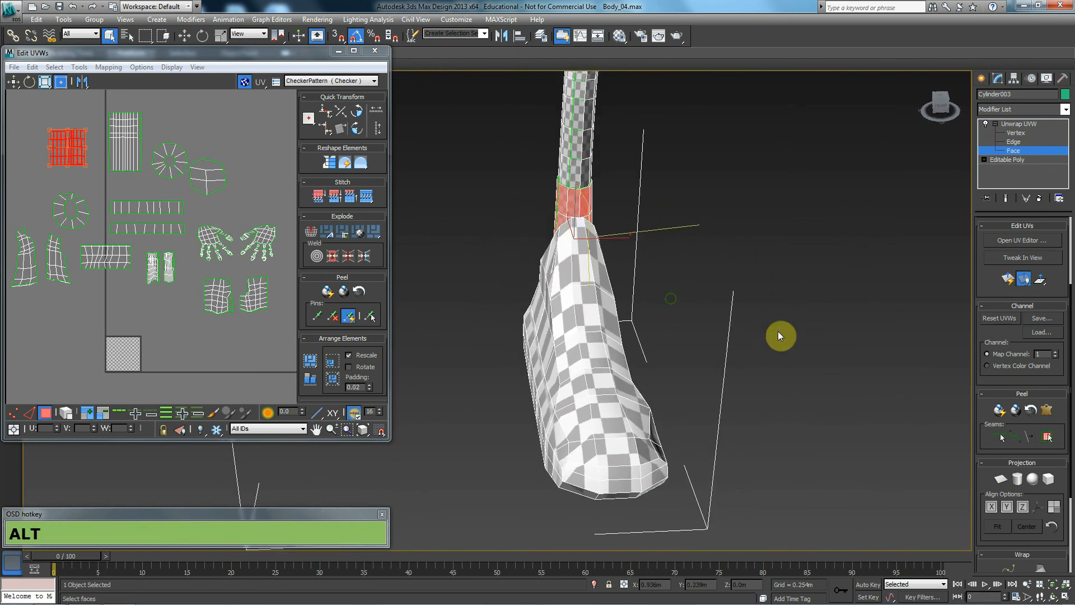
click(1015, 441)
alt+middle_drag(537, 455, 725, 372)
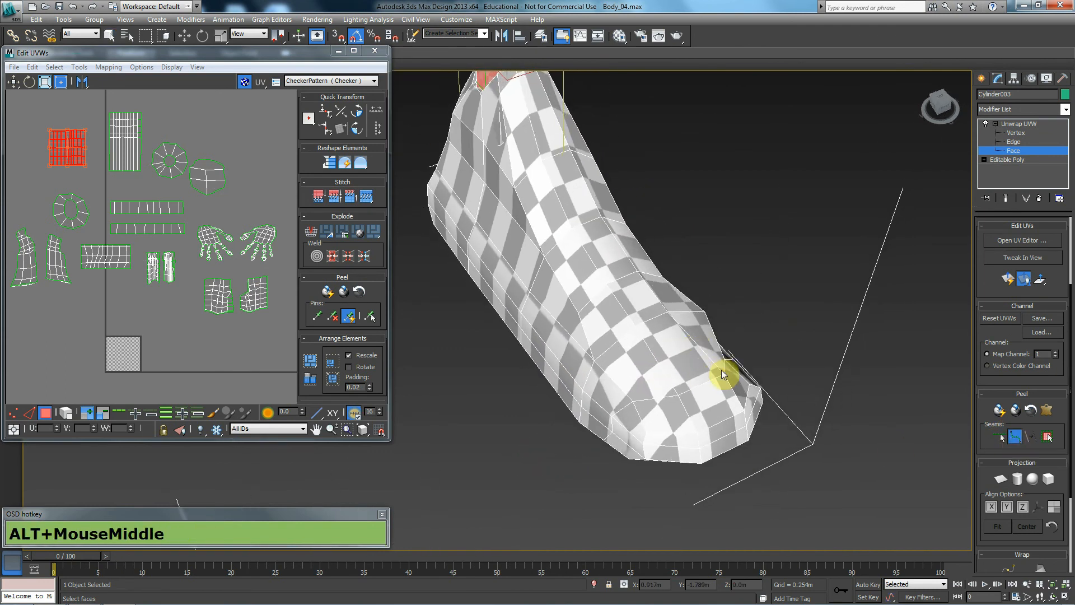
key(F3)
key(F3)
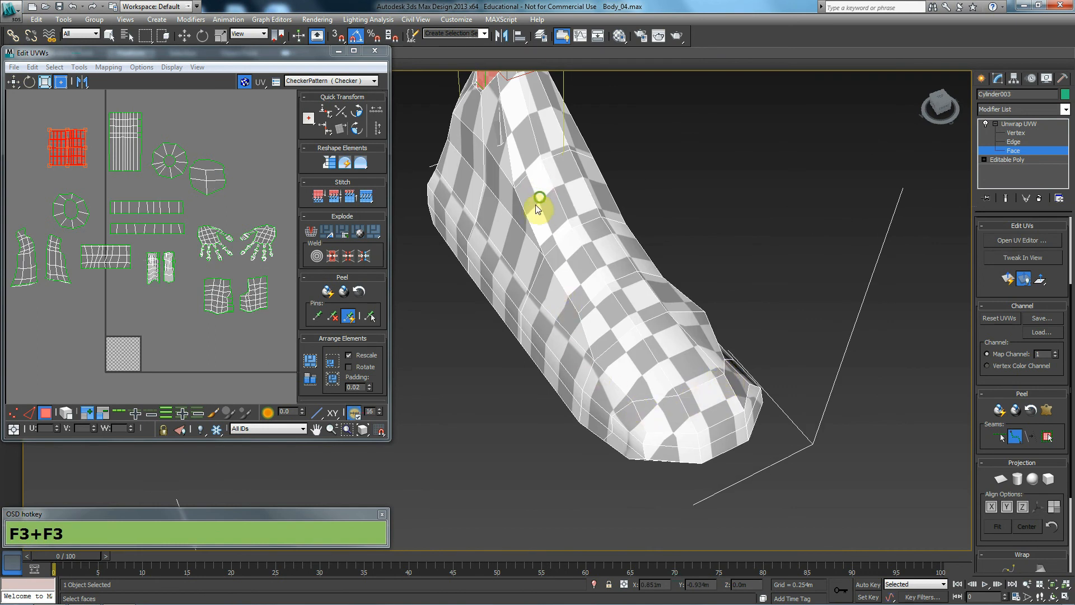
middle_drag(539, 190, 520, 188)
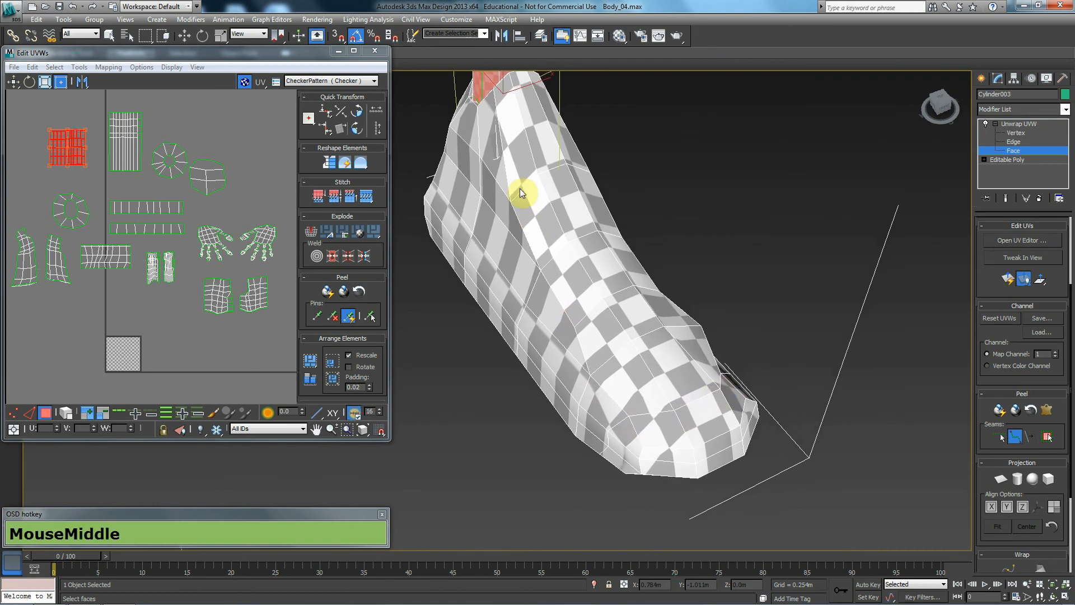
click(493, 88)
click(540, 268)
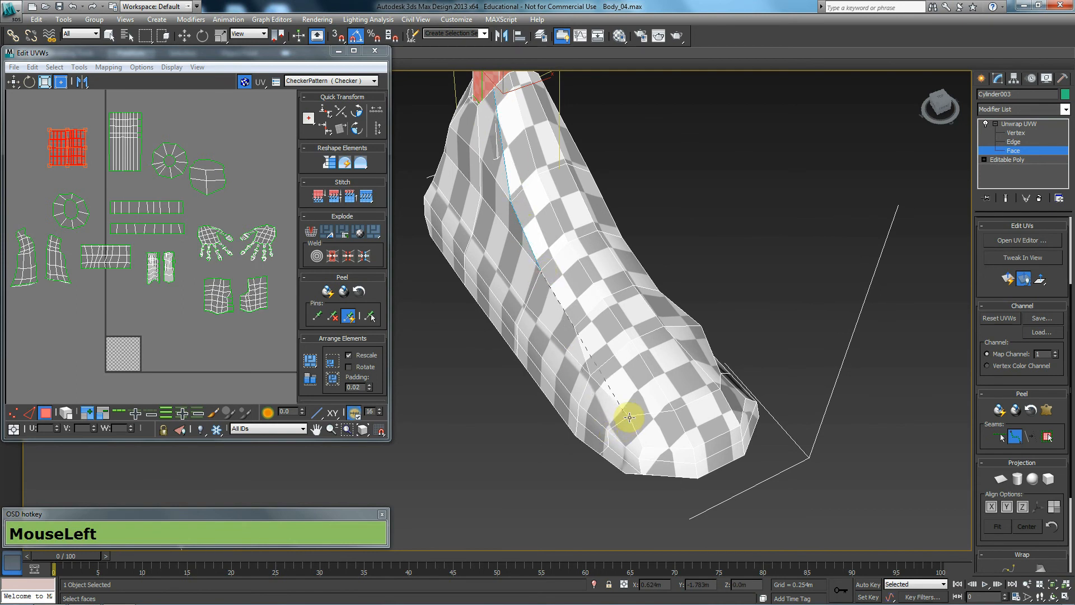
- Continue the seam across the toe and up the other side of the instep back to the ankle
alt+middle_drag(720, 390, 681, 399)
drag(592, 381, 532, 84)
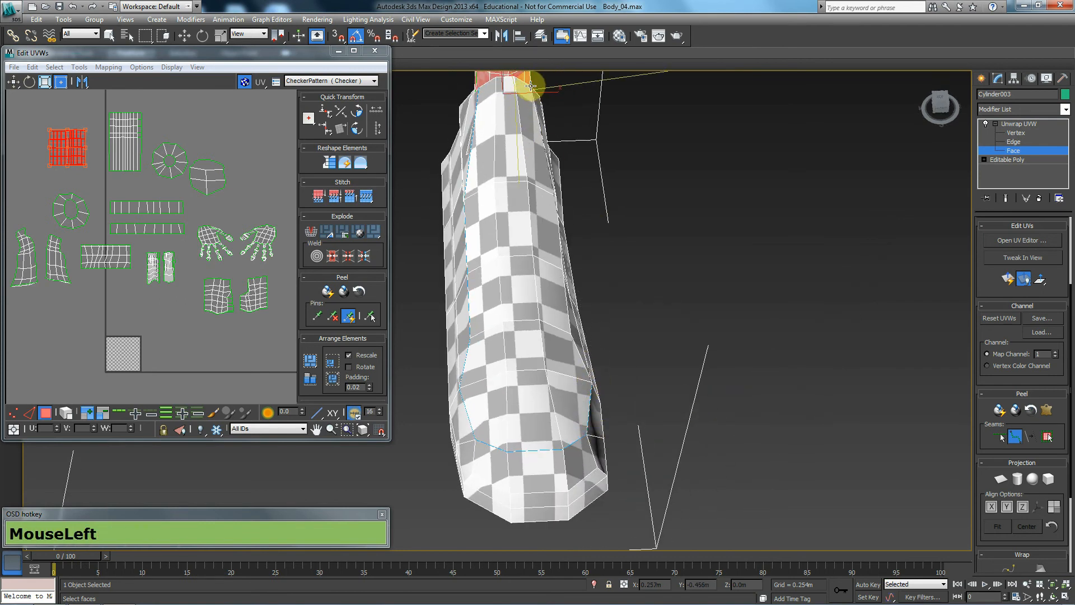
alt+middle_drag(499, 127, 546, 147)
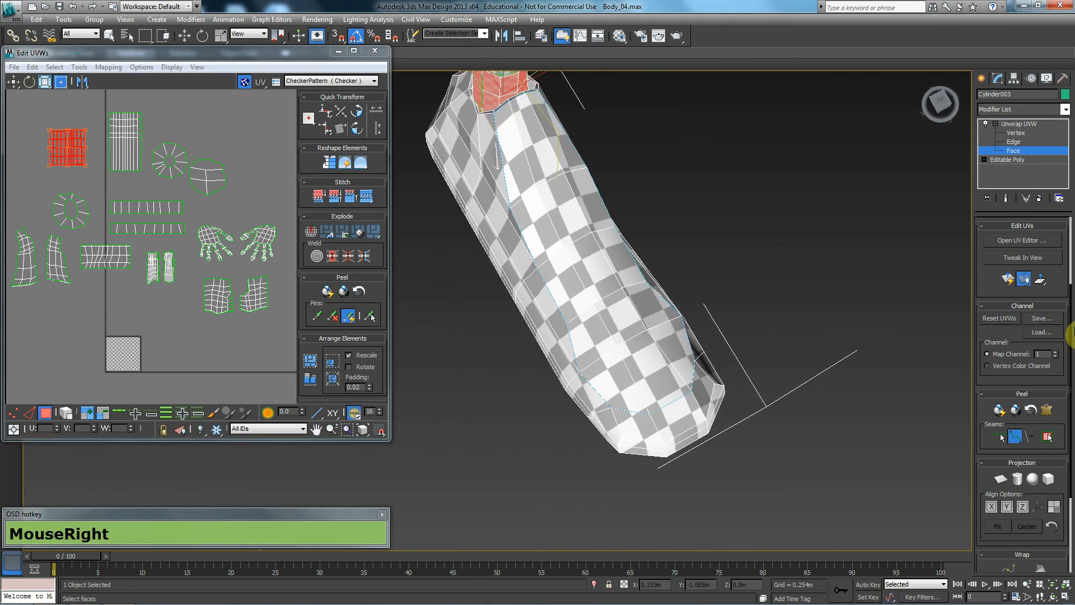
- Cut a seam around the shoe's first side, from the toe corner along the sole edge, up the heel and along the ankle opening
alt+middle_drag(636, 371, 697, 334)
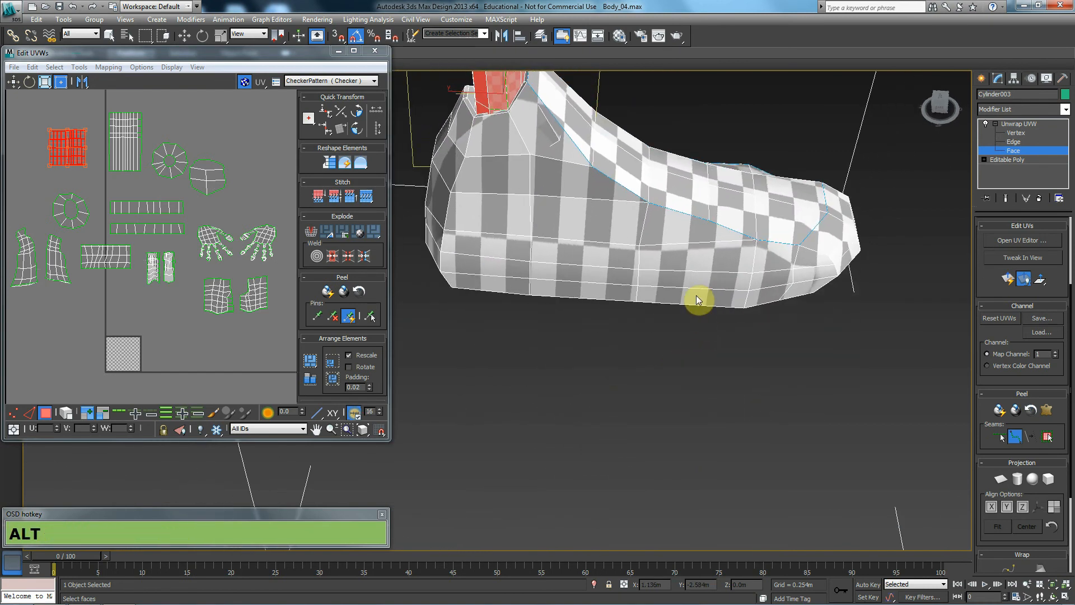
alt+middle_drag(525, 208, 706, 299)
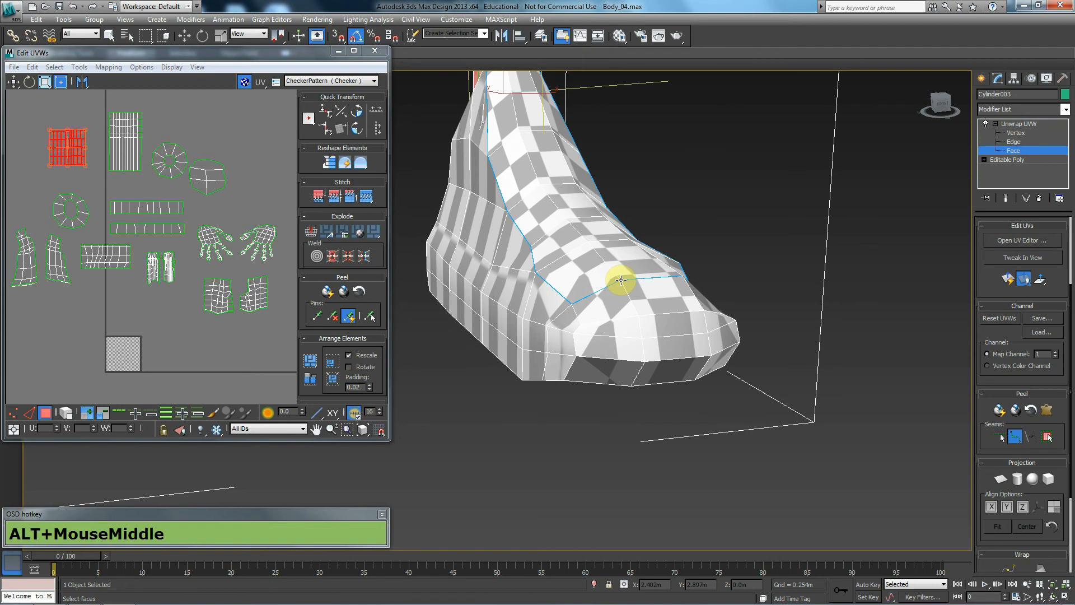
alt+middle_drag(621, 315, 658, 317)
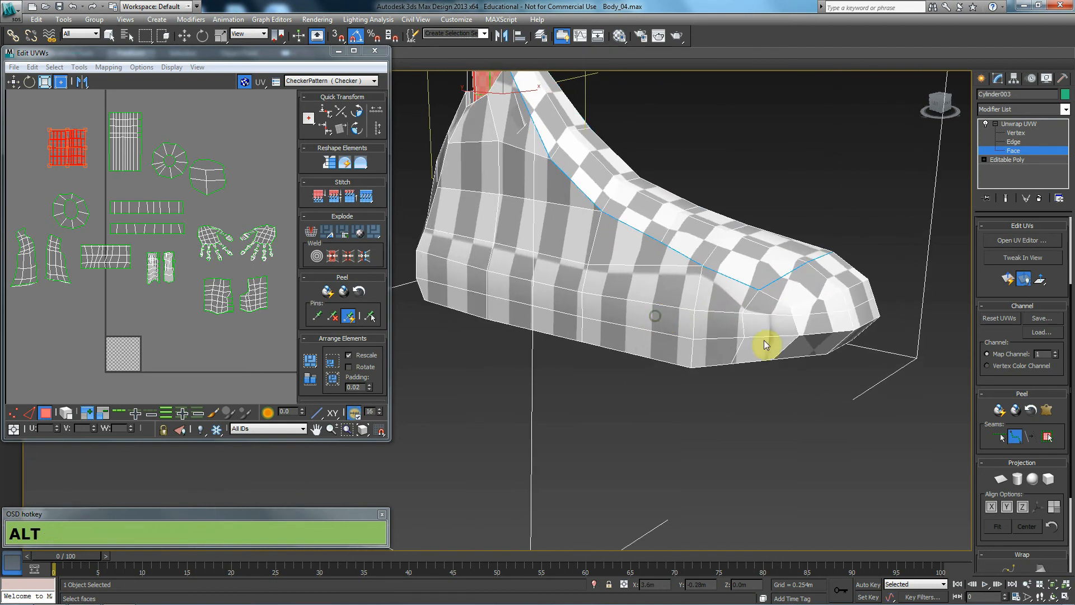
click(757, 290)
alt+middle_drag(773, 360, 537, 315)
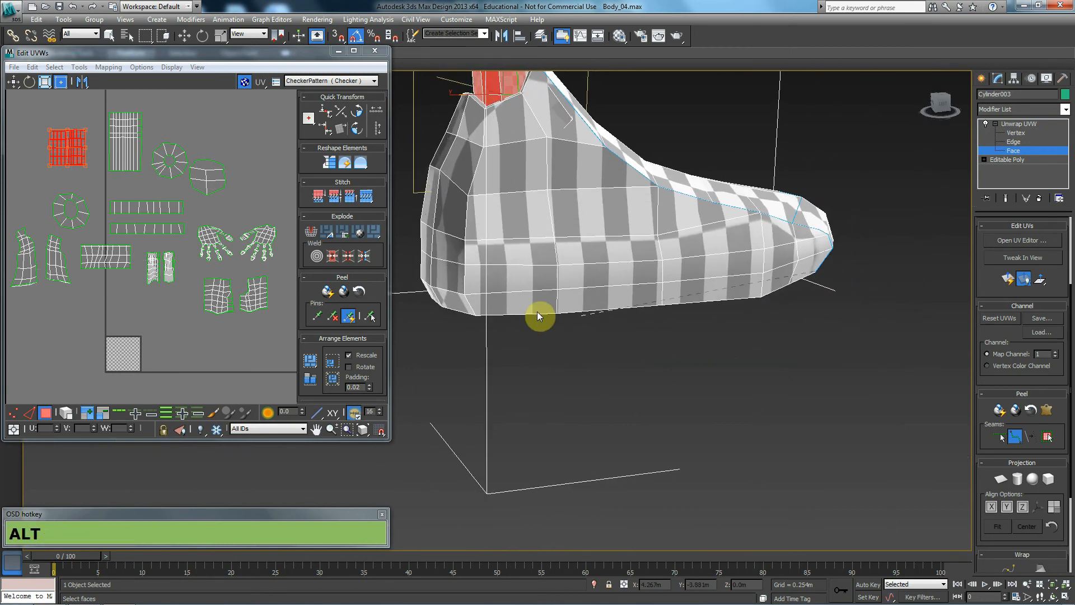
click(475, 315)
click(469, 194)
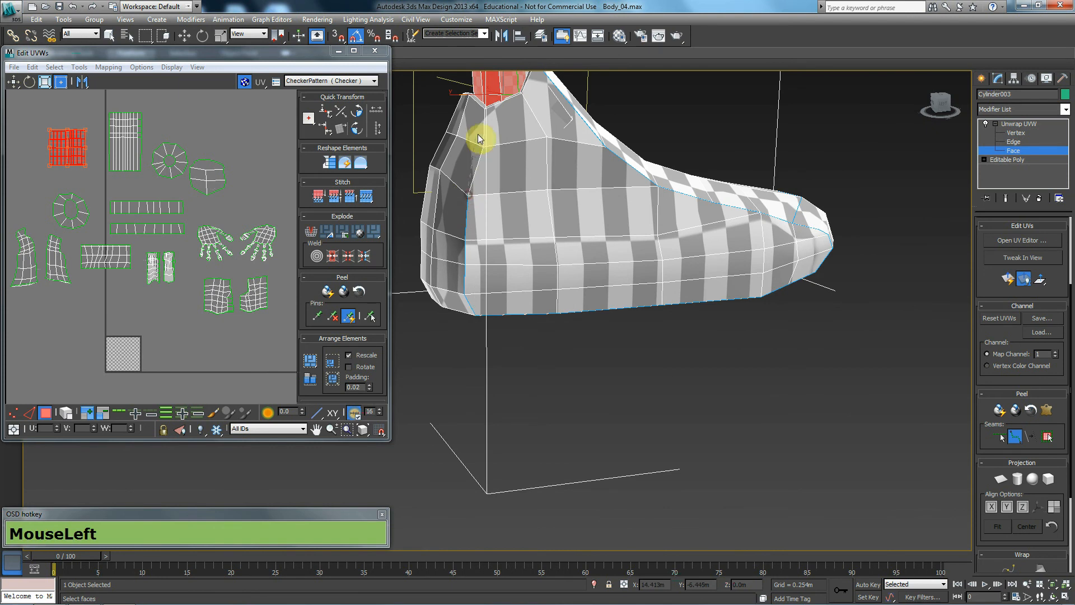
middle_drag(485, 108, 537, 96)
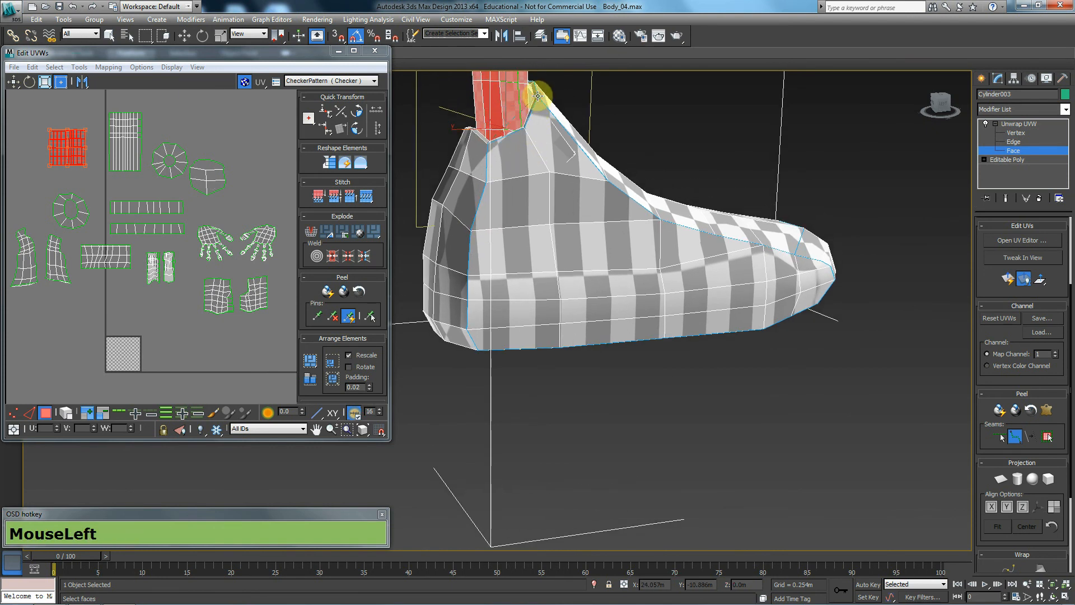
- Cut a matching seam around the shoe's opposite side, along the ankle opening, down the heel, along the sole edge and up to the toe corner
alt+middle_drag(775, 276, 564, 274)
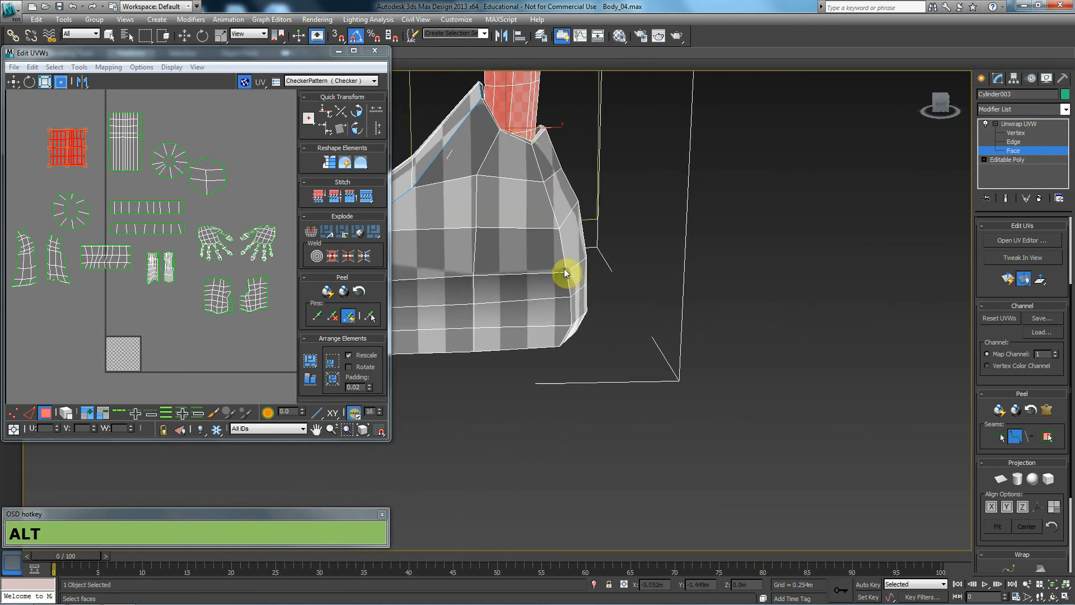
click(481, 99)
click(531, 145)
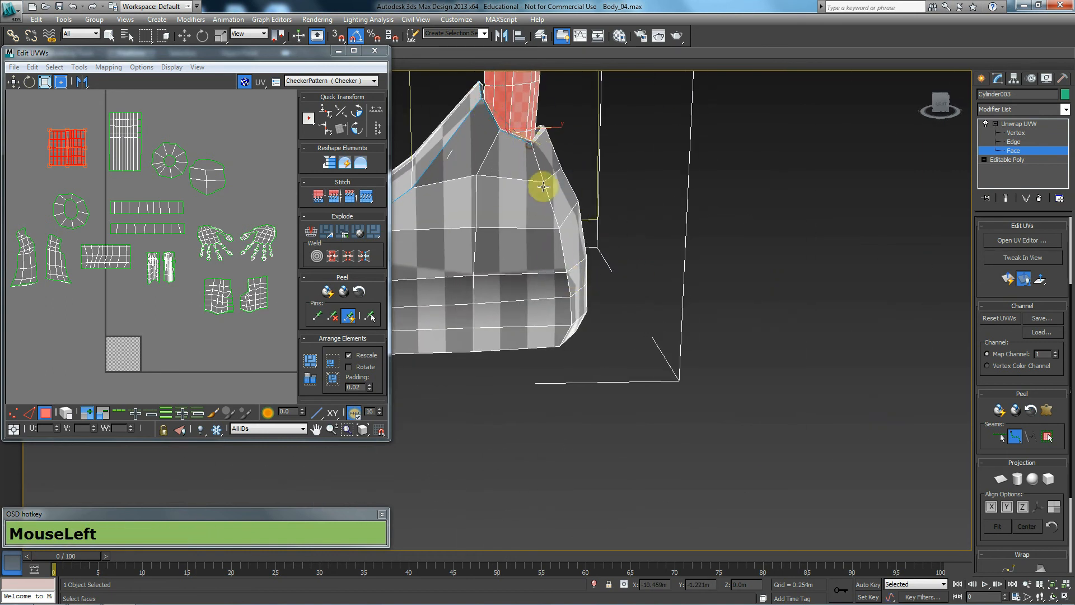
click(560, 348)
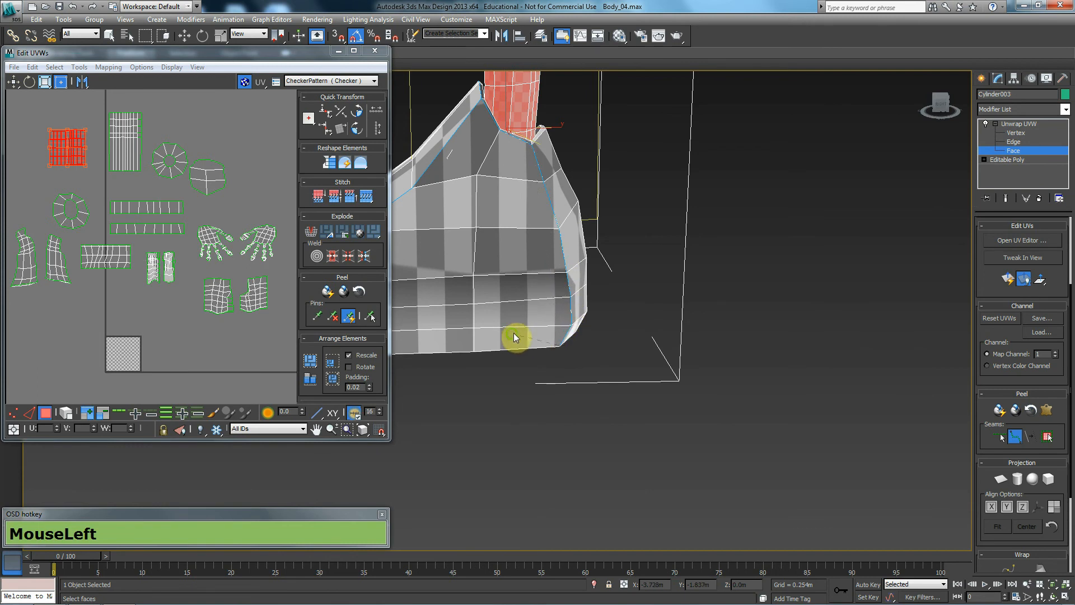
middle_drag(588, 315, 844, 292)
middle_drag(418, 327, 504, 342)
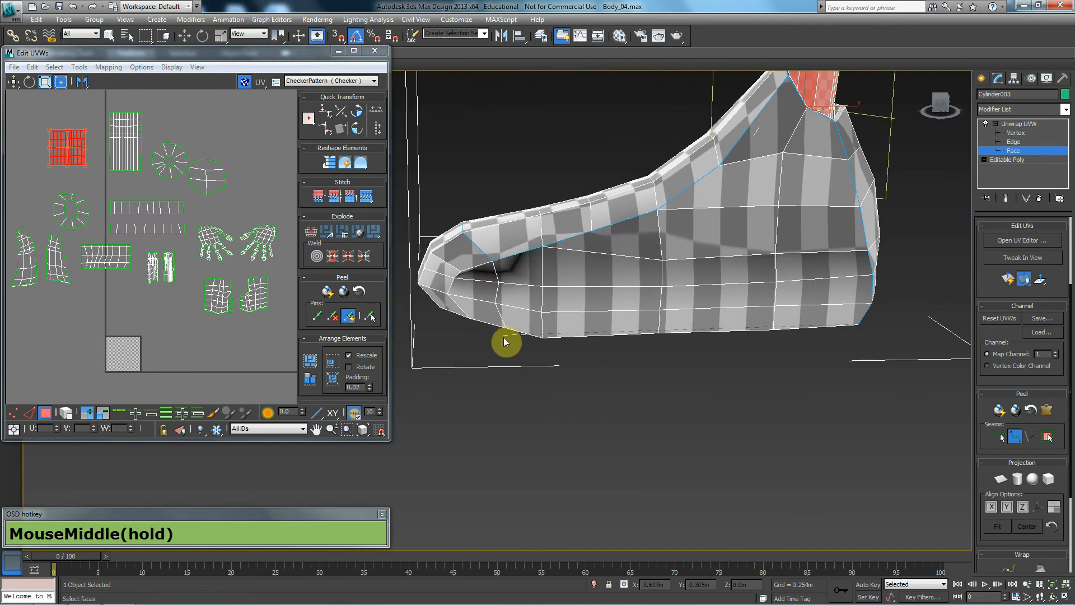
click(505, 326)
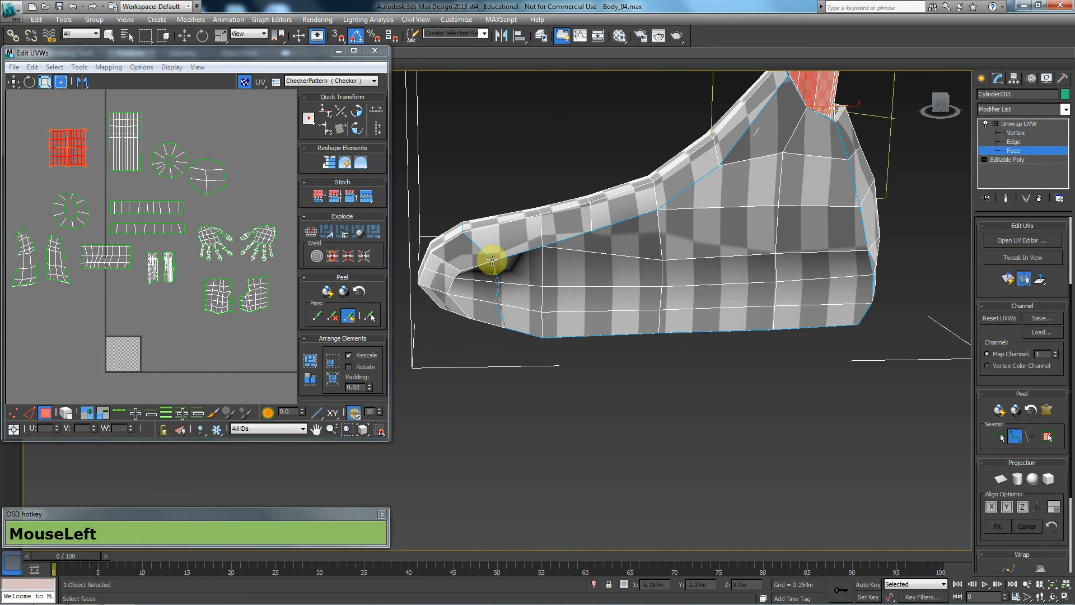
- Cut seams around the toe and across the heel to close off the shoe's sole
alt+middle_drag(497, 259, 468, 154)
scroll(582, 334, down, 3)
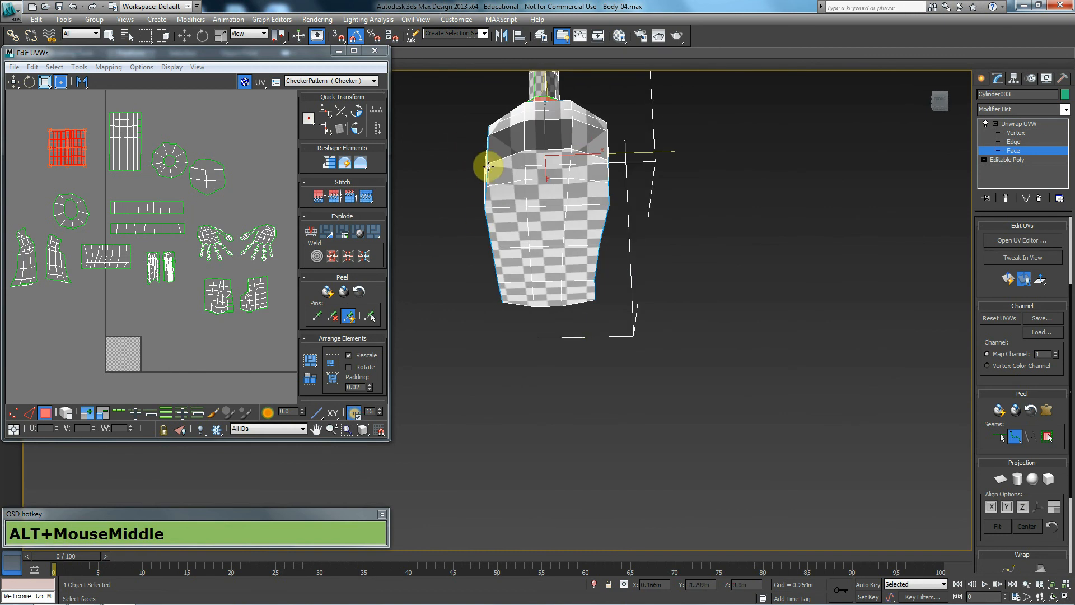
click(486, 164)
alt+middle_drag(607, 159, 589, 232)
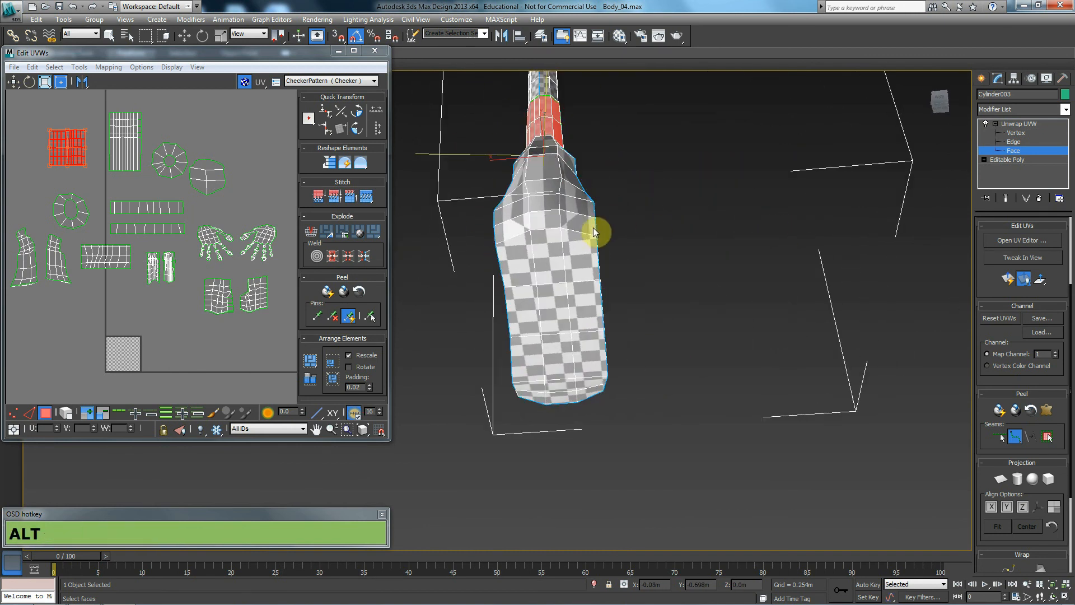
click(597, 235)
alt+middle_drag(496, 244, 488, 315)
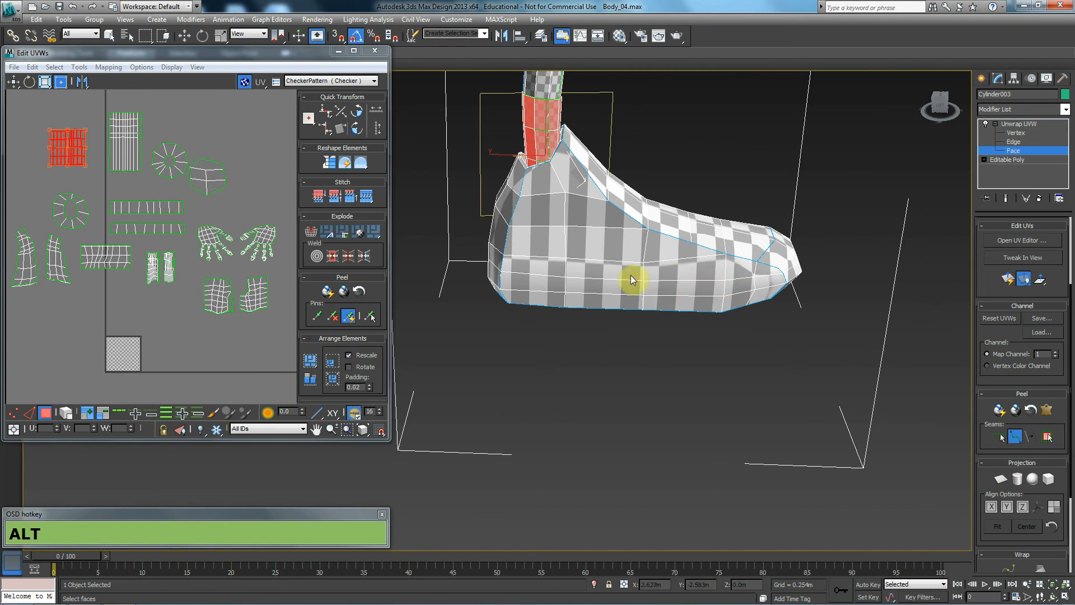
- Expand a face selection to the seams on the shoe's first side and apply planar mapping to it
key(3)
key(3)
click(605, 247)
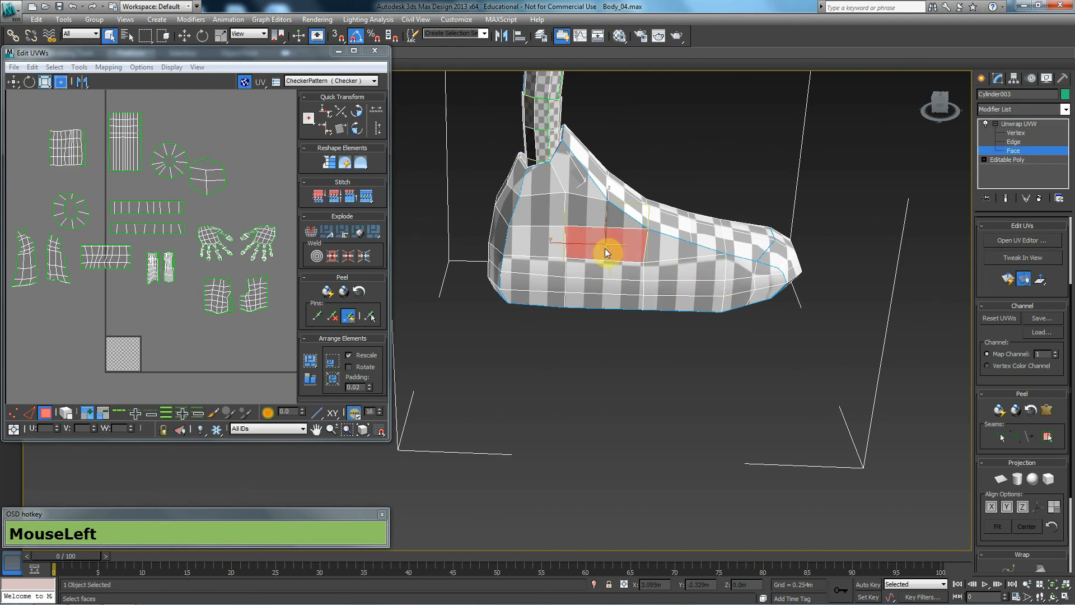
click(1048, 436)
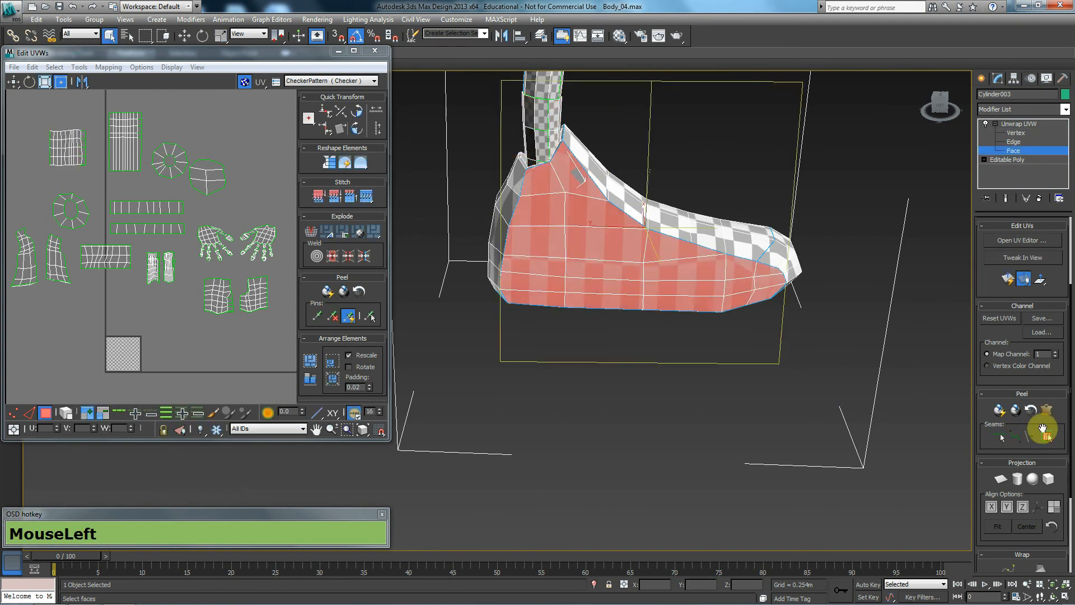
click(1003, 479)
middle_drag(147, 380, 149, 266)
scroll(189, 323, up, 2)
middle_drag(188, 324, 173, 220)
scroll(173, 221, up, 2)
click(1001, 480)
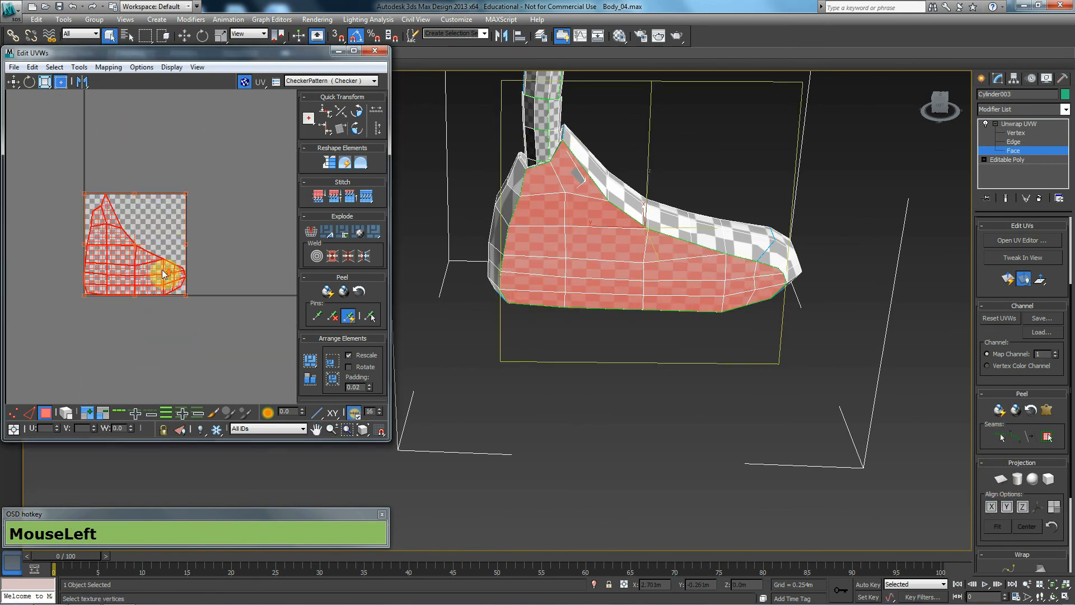
- Move the first side's shell out of the checker tile and flatten it to the shoe's proportions
scroll(162, 270, up, 2)
drag(202, 312, 291, 334)
scroll(189, 248, down, 1)
scroll(190, 248, down, 1)
alt+middle_drag(924, 314, 704, 259)
click(704, 259)
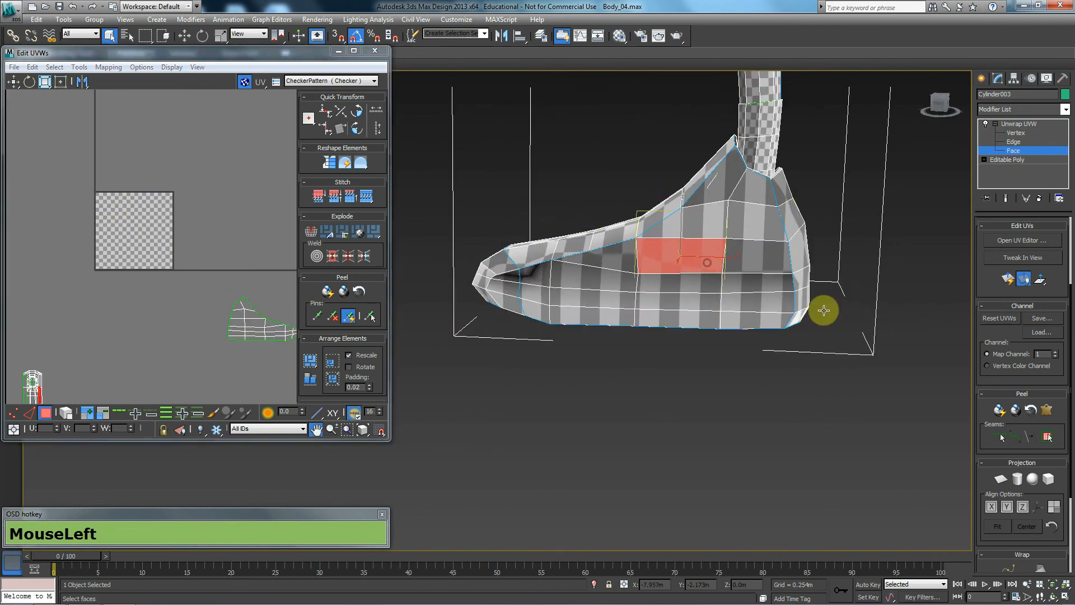
click(1005, 480)
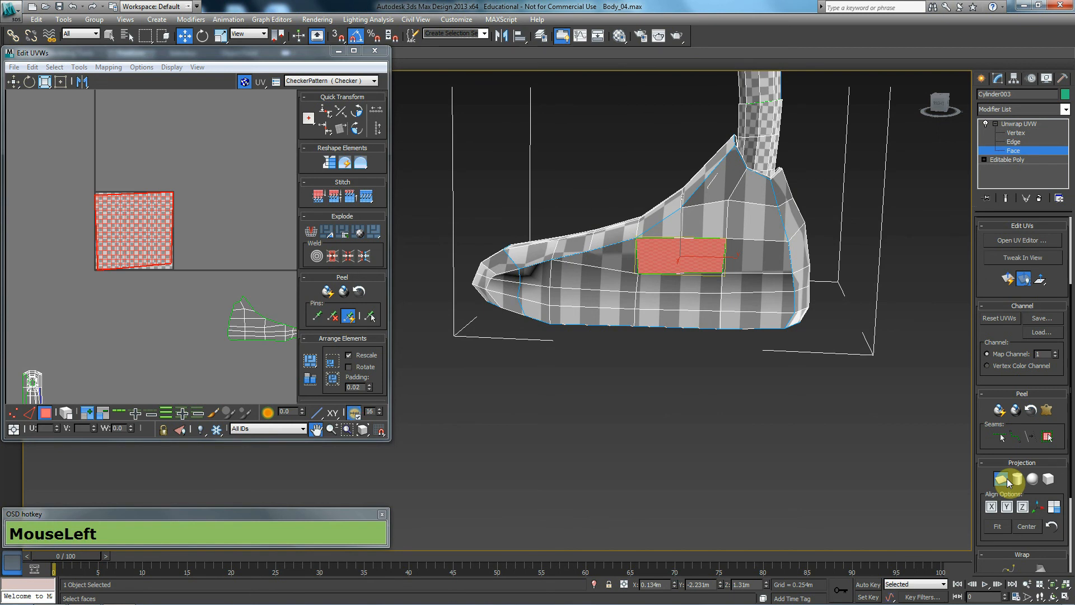
click(1047, 439)
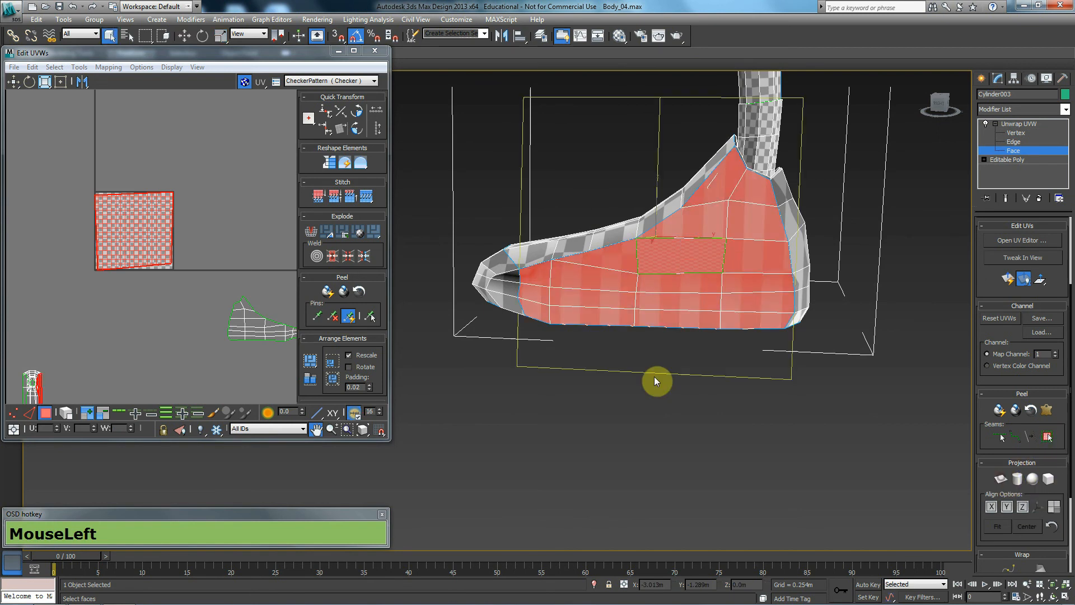
key(ctrl+z)
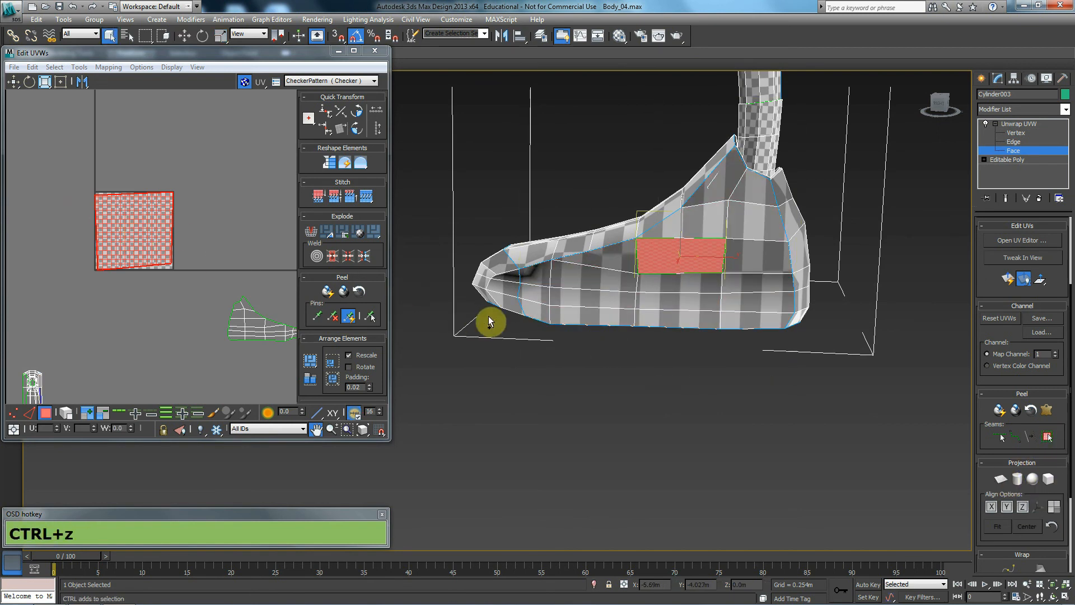
key(ctrl+z)
key(ctrl+z)
key(ctrl+z)
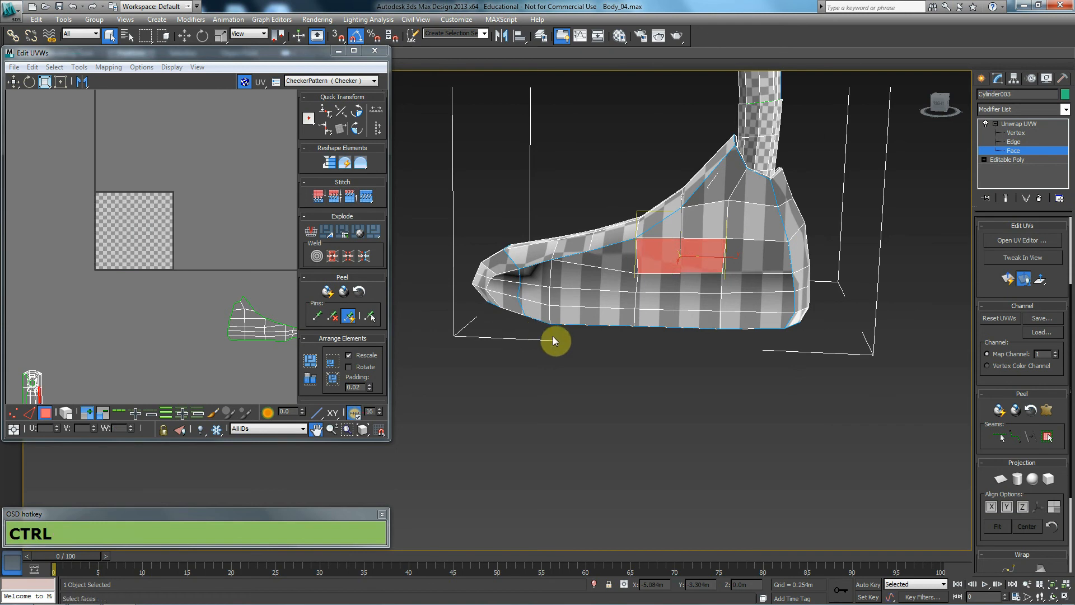
- Expand a face selection to the seams on the shoe's opposite side and apply planar mapping to it
click(648, 287)
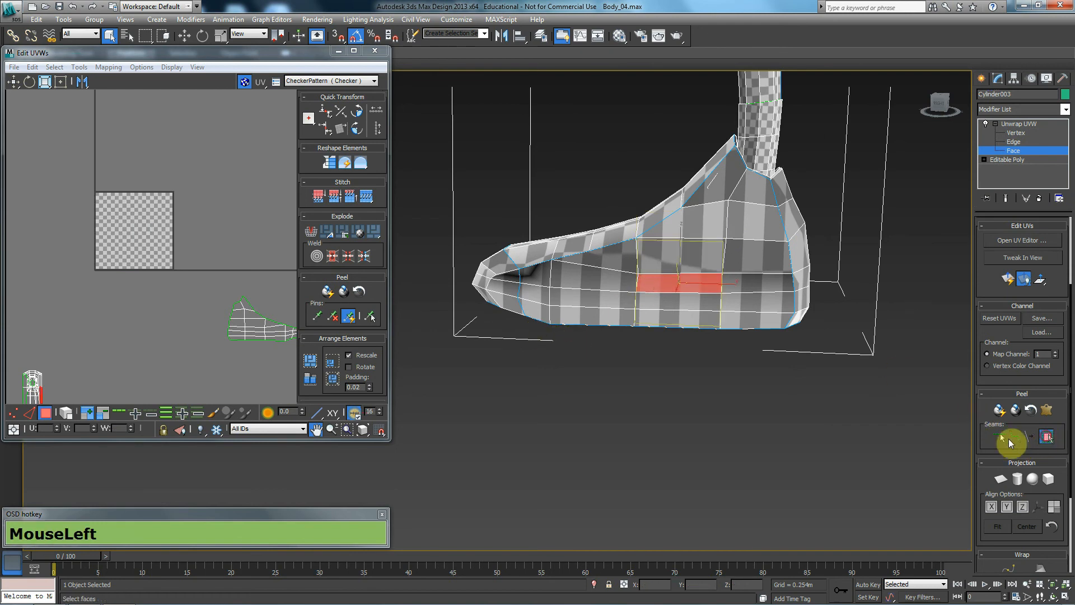
click(1036, 441)
click(1001, 478)
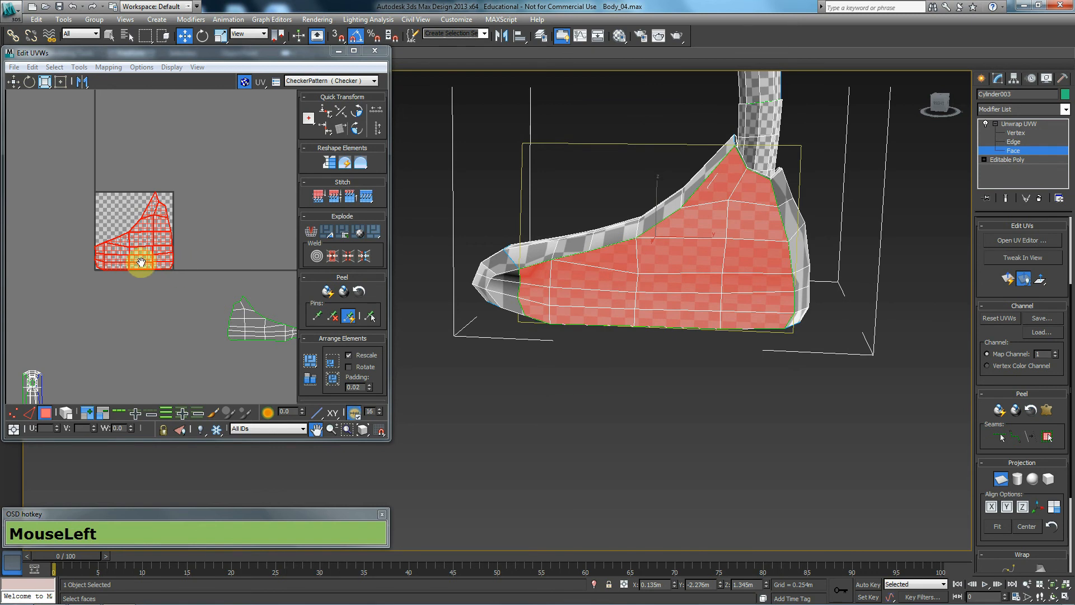
click(1002, 481)
- Mirror the opposite side's shell horizontally and fit it over the first side's shell outside the checker tile
click(60, 82)
middle_drag(120, 260, 163, 217)
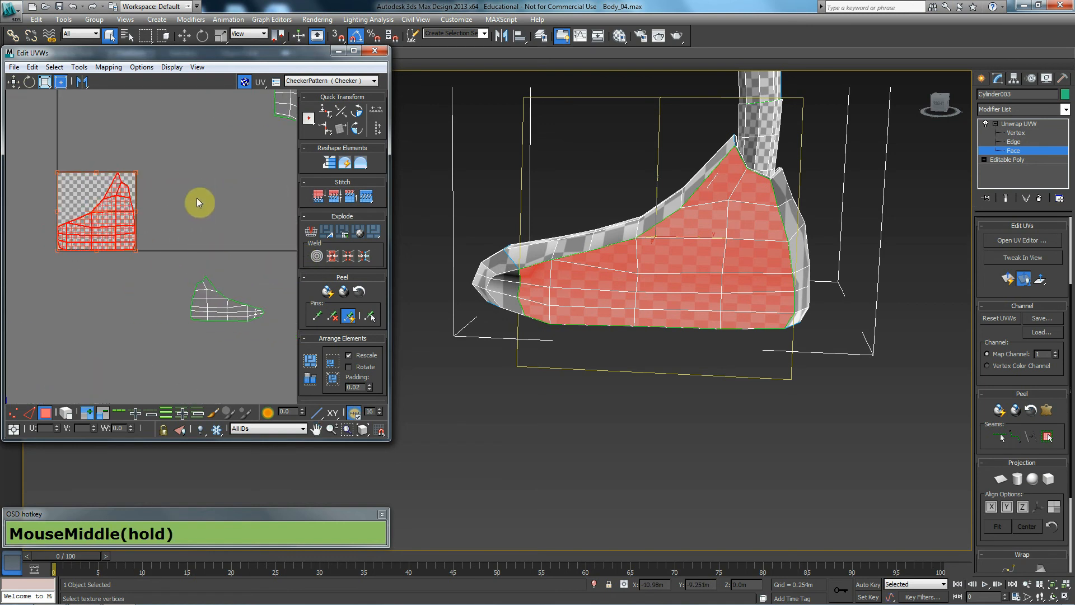
click(65, 80)
click(84, 80)
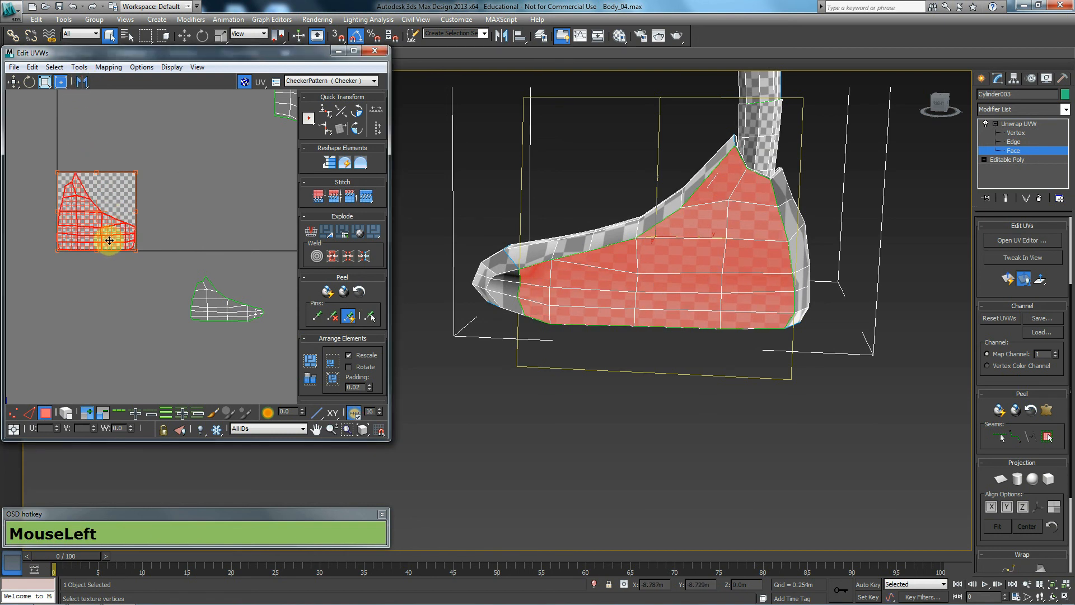
drag(135, 249, 247, 315)
middle_drag(247, 314, 204, 295)
scroll(206, 297, up, 4)
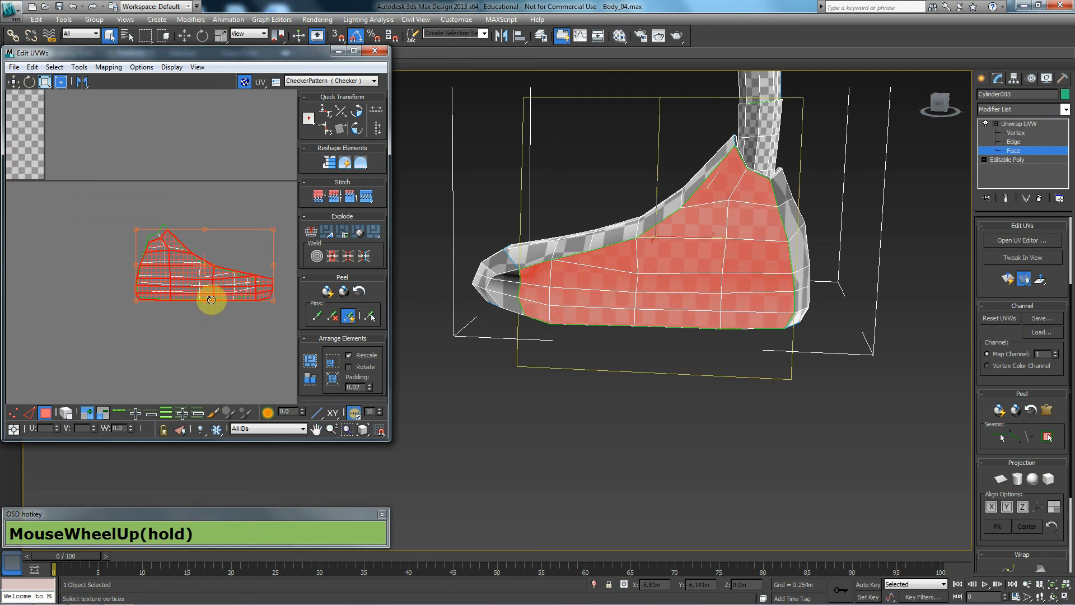
- Fine-tune the mirrored shell's fit over the first side's shell and inspect the gap at the toe
middle_drag(247, 336, 256, 312)
drag(245, 298, 226, 293)
drag(226, 204, 224, 198)
alt+middle_drag(581, 317, 672, 339)
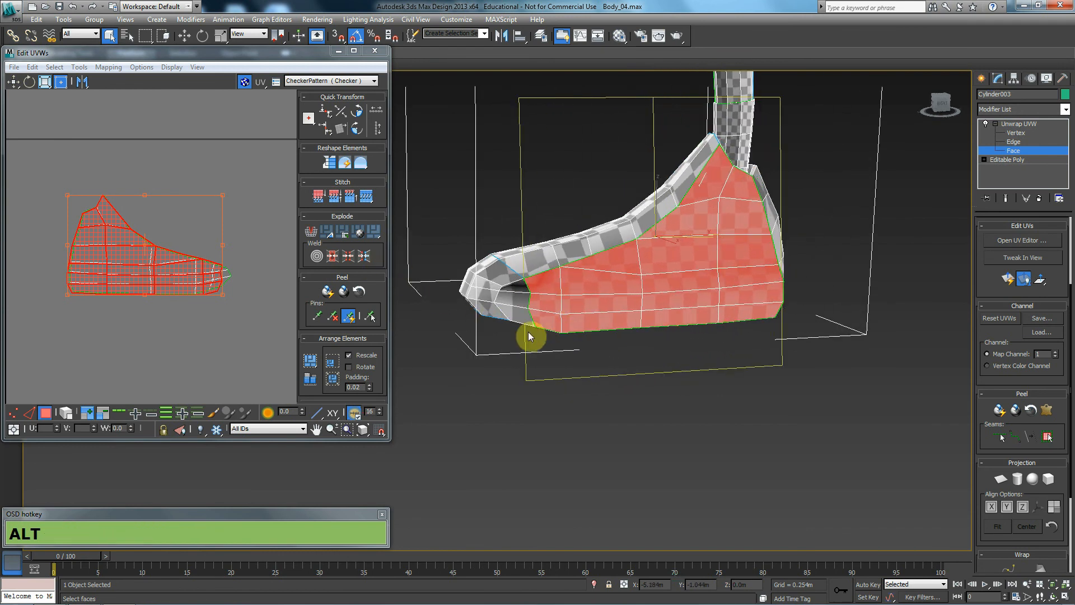
alt+middle_drag(557, 325, 519, 340)
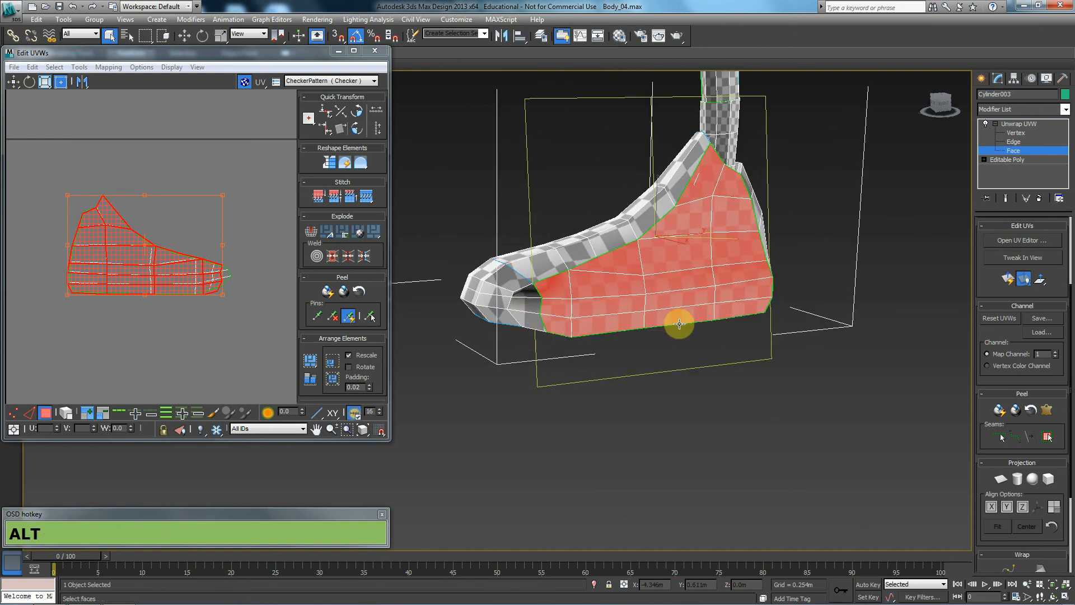
- Undo the fitting, mirroring and planar mapping of the shoe's opposite side, and clear the face selection
key(ctrl+z)
key(ctrl+z)
key(ctrl+z)
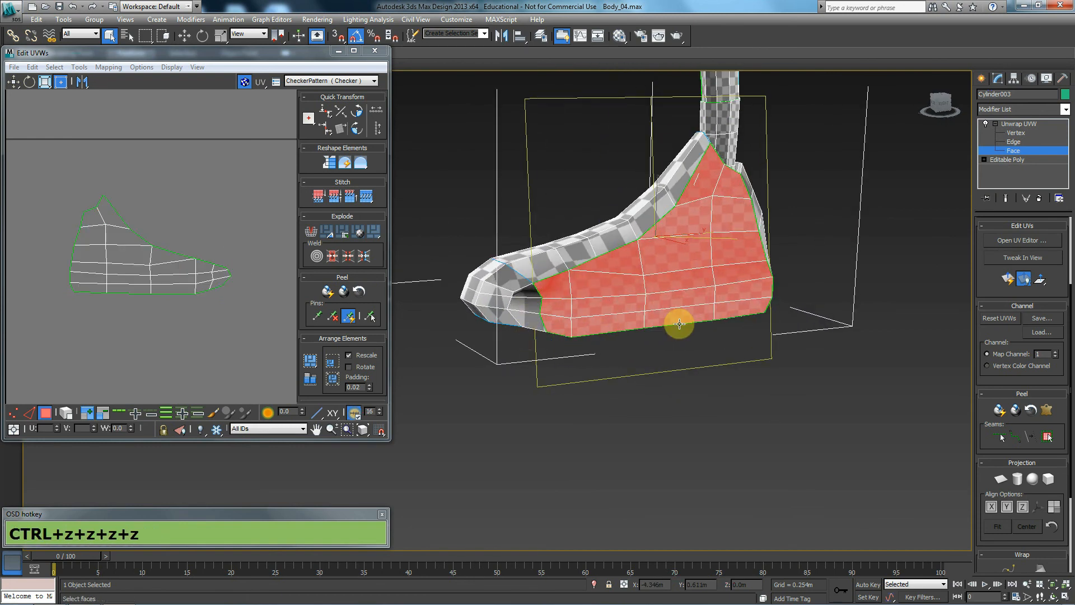
key(z)
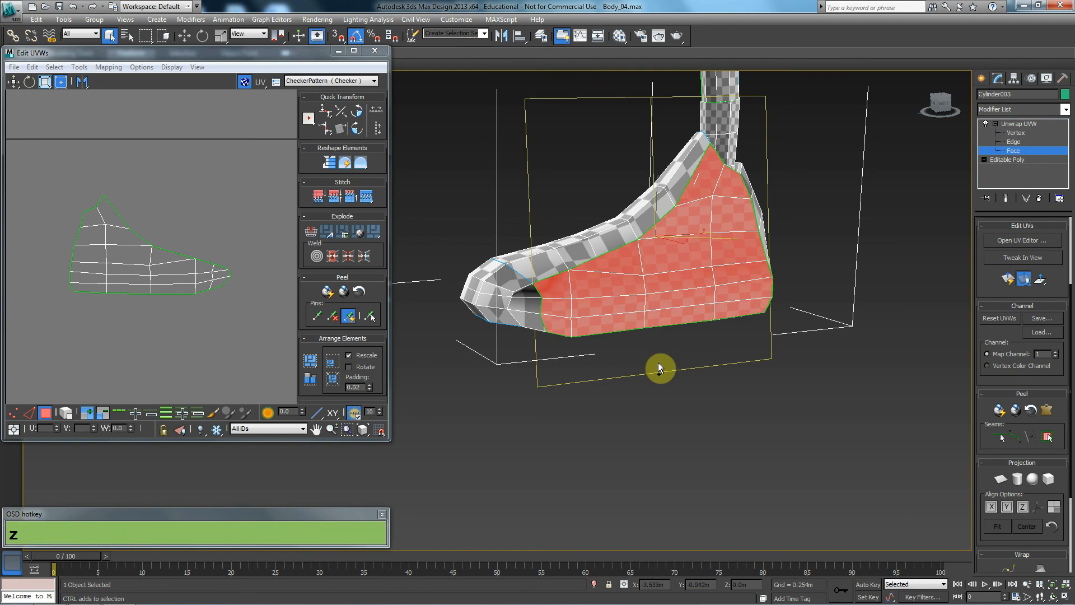
scroll(191, 246, down, 4)
key(ctrl+z)
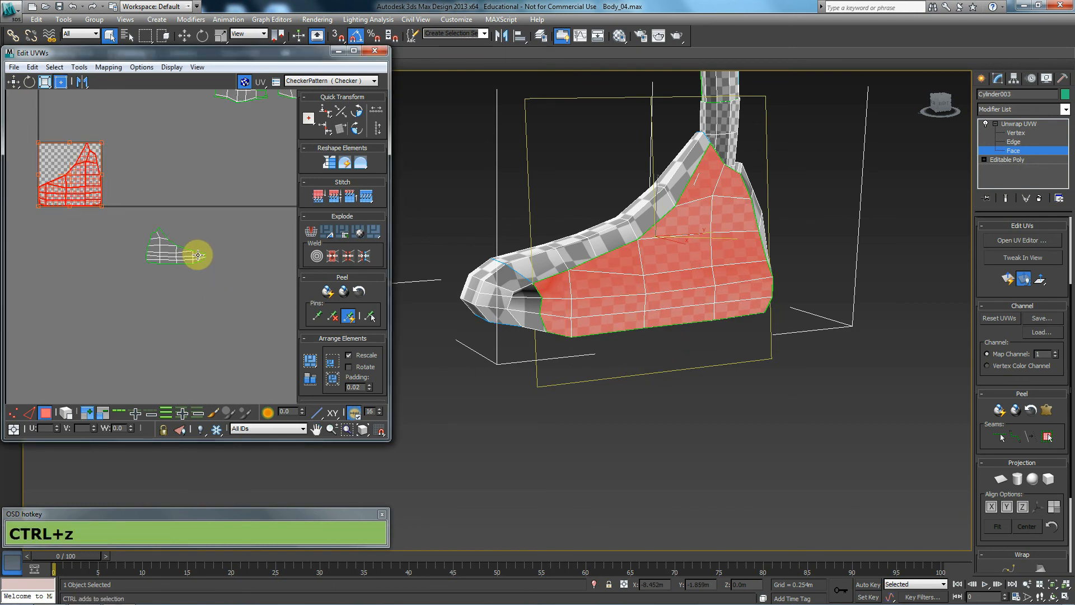
key(ctrl+z)
key(ctrl+z)
click(559, 384)
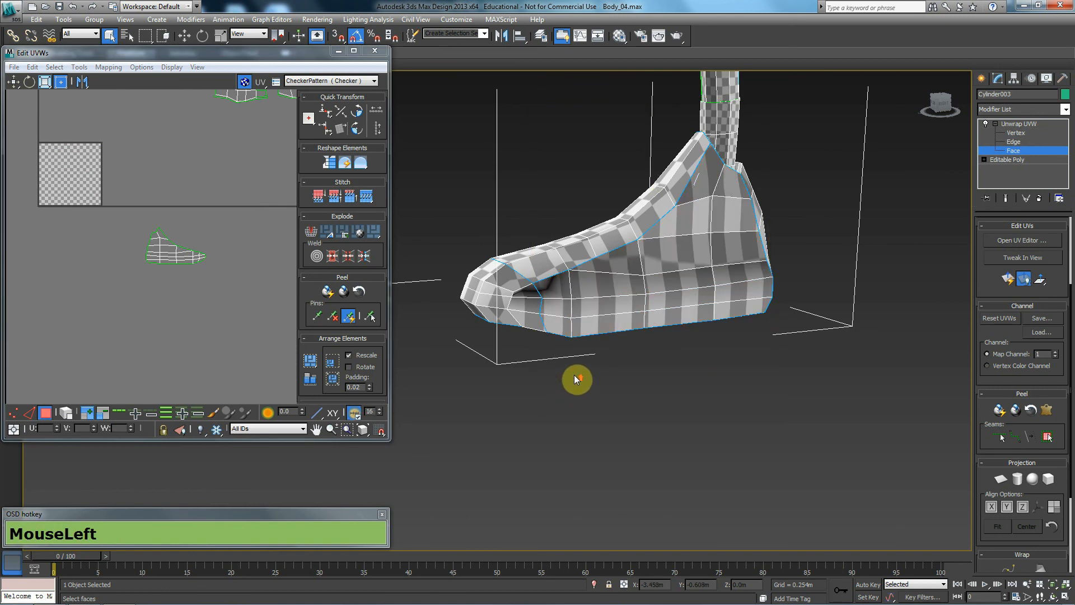
- Remove the vertical seam edges behind the toe on the shoe's opposite side in edge mode
scroll(575, 375, up, 2)
mouse_move(574, 375)
alt+middle_down()
mouse_move(578, 326)
mouse_move(562, 383)
alt+middle_up()
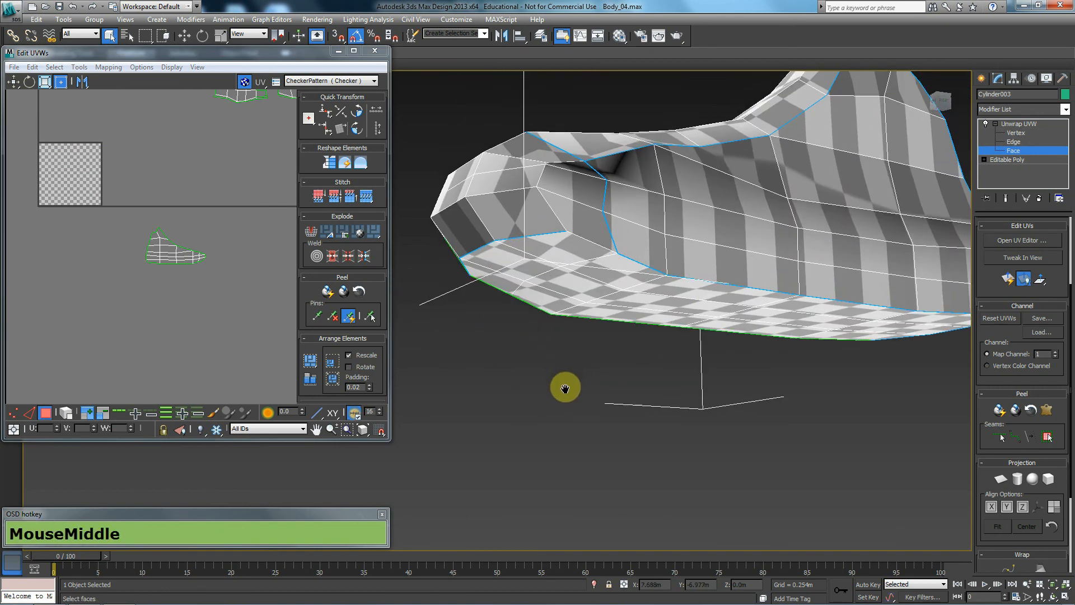
drag(981, 285, 971, 463)
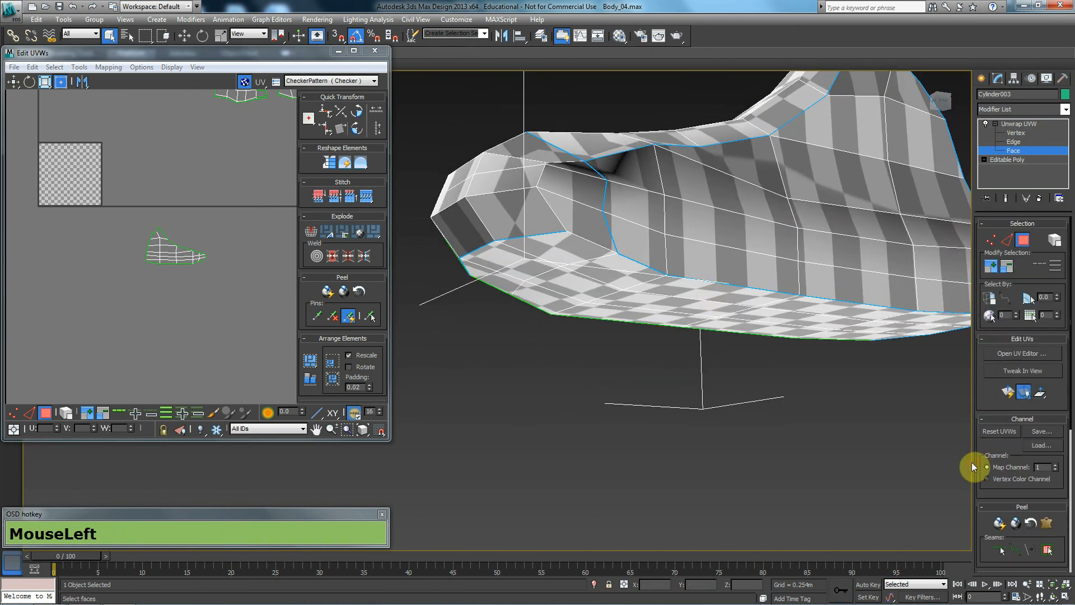
click(1008, 241)
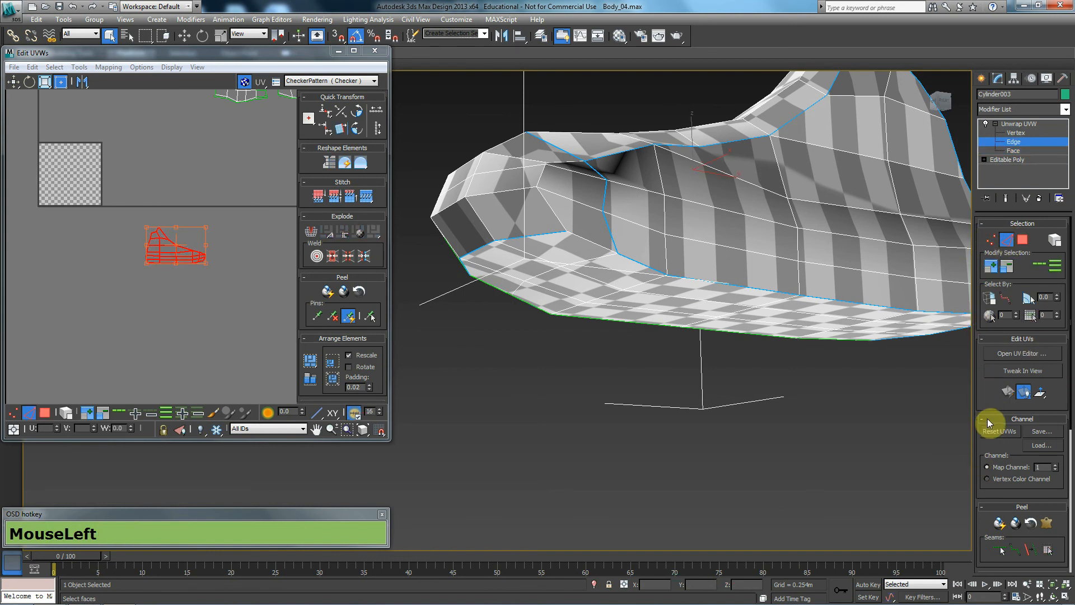
drag(981, 409, 979, 343)
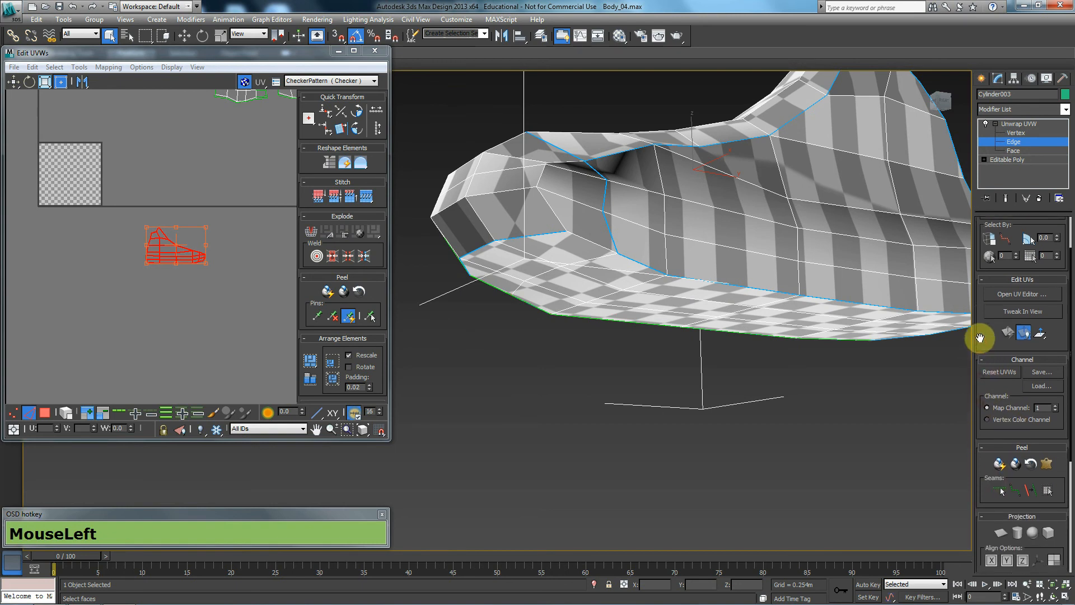
click(1000, 484)
key(alt)
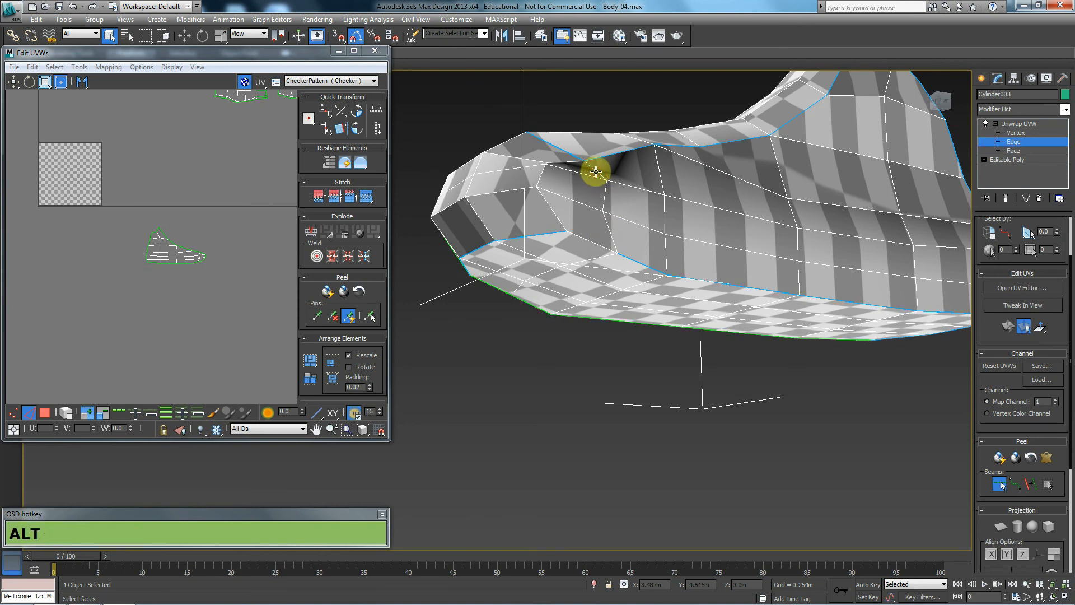
- Cut a point-to-point seam closer to the toe tip, from the sole edge up to the upper strip's seam
click(1015, 484)
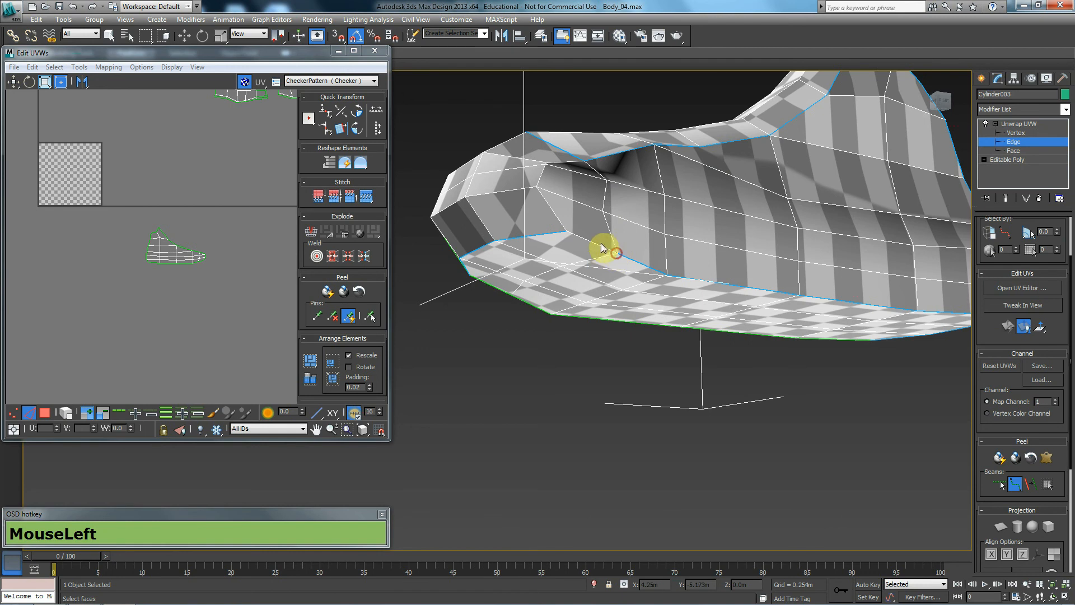
click(565, 231)
click(546, 163)
click(584, 162)
right_click(703, 366)
- Expand a face selection to the rerouted seams on the shoe's opposite side and apply planar mapping to it
key(3)
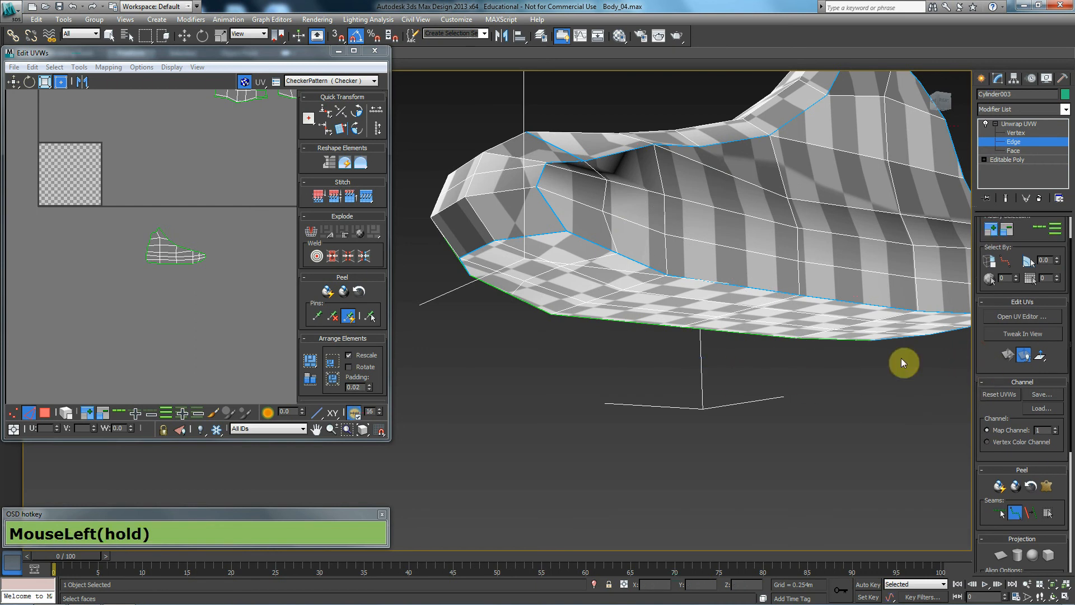
click(717, 228)
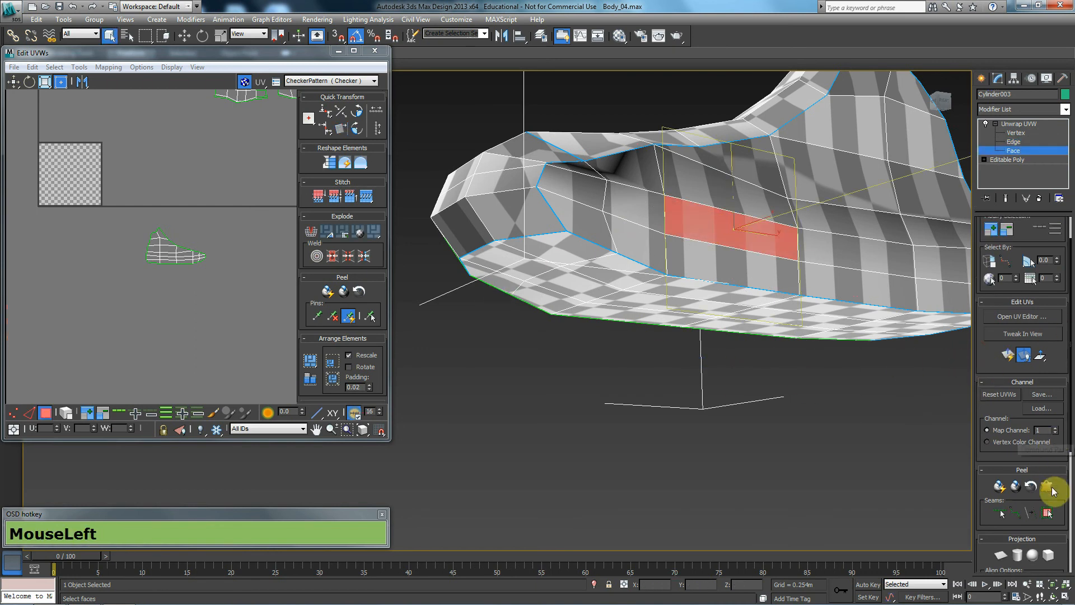
click(1046, 513)
click(344, 287)
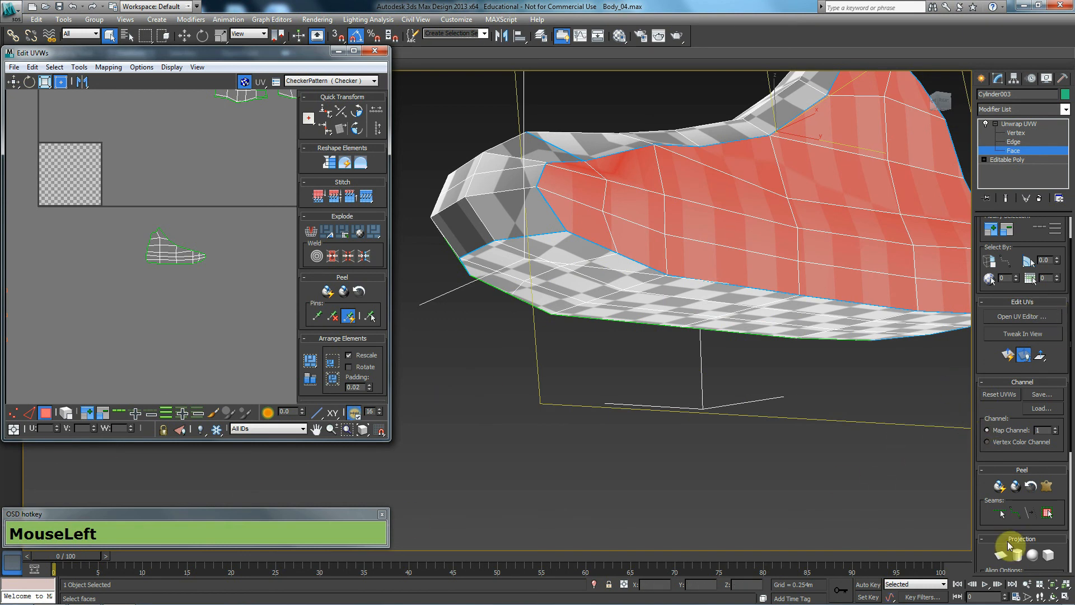
click(1000, 554)
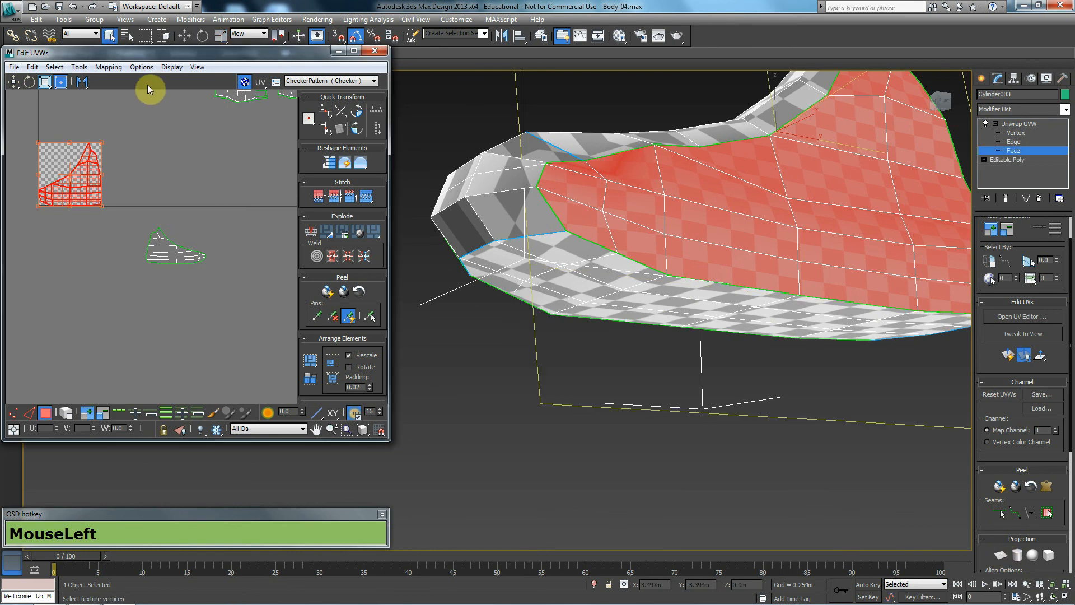
- Mirror the remapped side's shell horizontally and flatten it over the first side's shell outside the checker tile
click(84, 82)
drag(84, 191, 173, 250)
scroll(173, 250, up, 3)
drag(222, 143, 243, 178)
drag(240, 283, 242, 276)
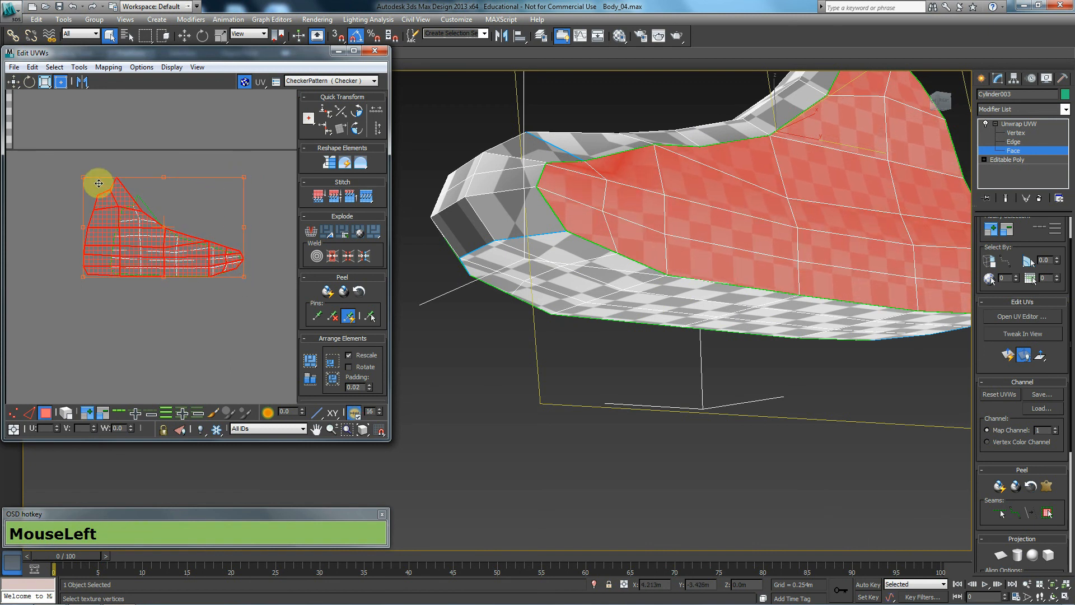
- Refine the mirrored shell's fit at the heel and toe, and decline resaving the autobackup file
drag(82, 177, 109, 195)
scroll(261, 278, up, 5)
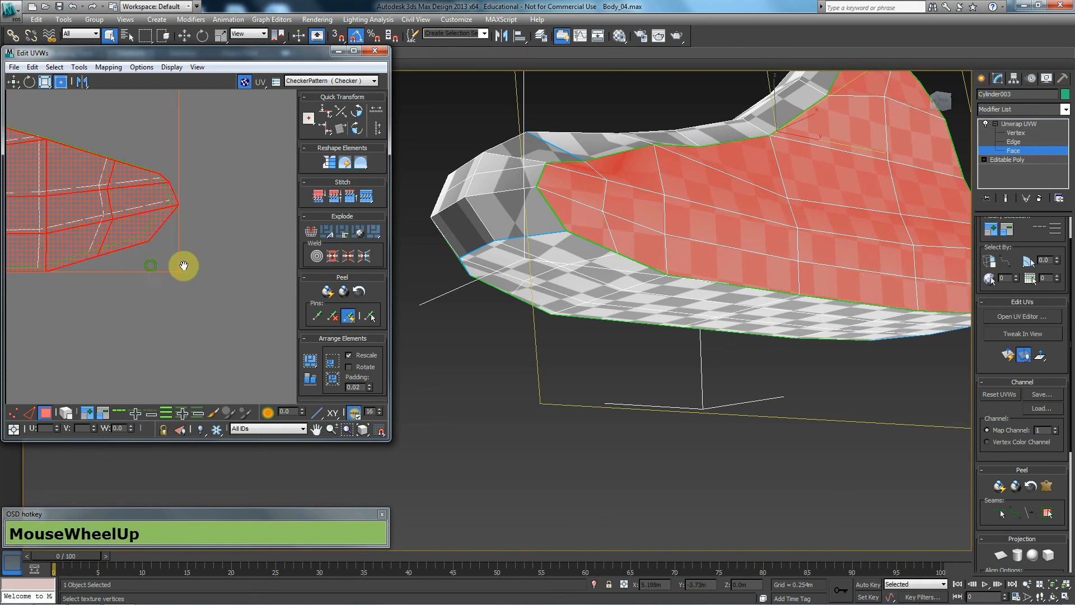
middle_drag(150, 265, 221, 278)
drag(241, 274, 233, 268)
middle_click(153, 239)
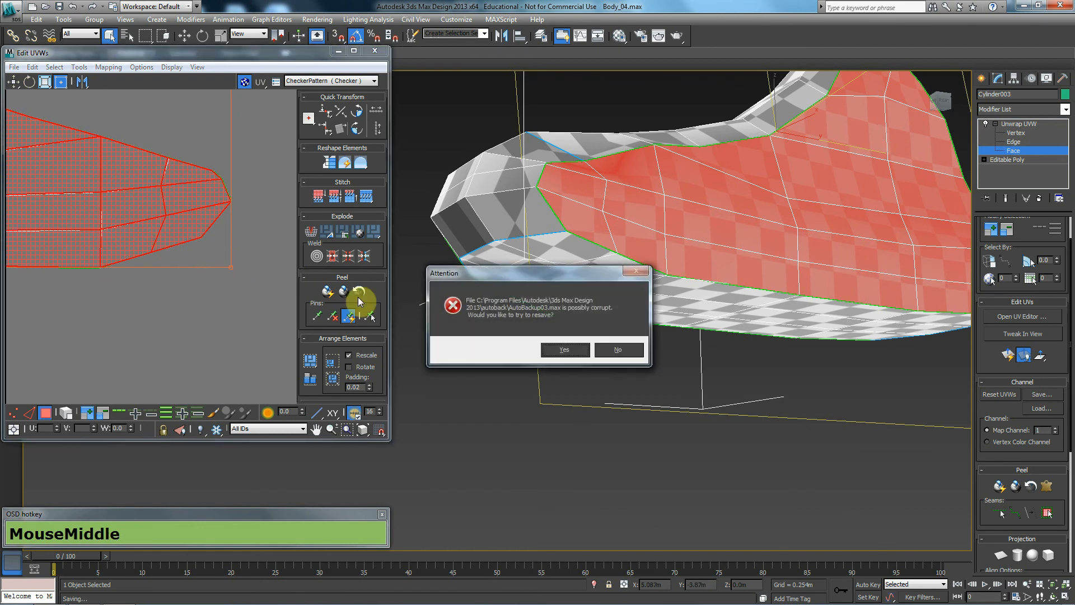
click(599, 354)
- Select both overlapping shoe side shells and move them below the shorts shells in the UV layout
scroll(153, 243, down, 5)
key(z)
click(175, 147)
scroll(191, 197, down, 3)
scroll(149, 182, down, 2)
middle_drag(149, 183, 187, 242)
scroll(220, 199, down, 1)
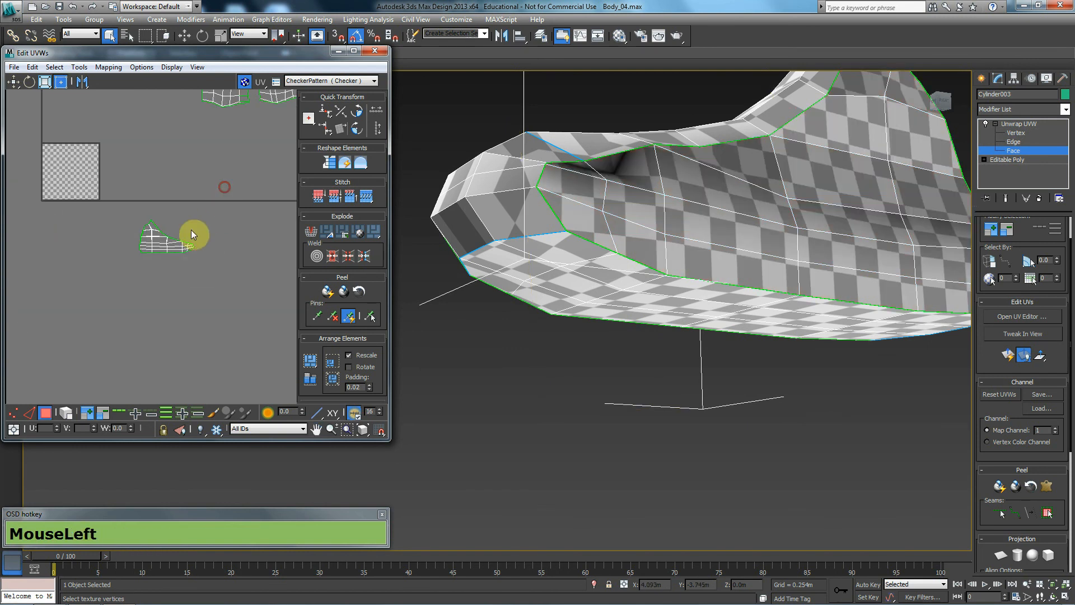
drag(224, 187, 110, 285)
scroll(180, 184, down, 3)
middle_drag(211, 182, 216, 290)
drag(157, 323, 198, 293)
- Expand a face selection to the seams on the shoe's upper front strip and apply planar mapping to it
alt+middle_drag(653, 273, 691, 226)
click(691, 226)
click(1047, 512)
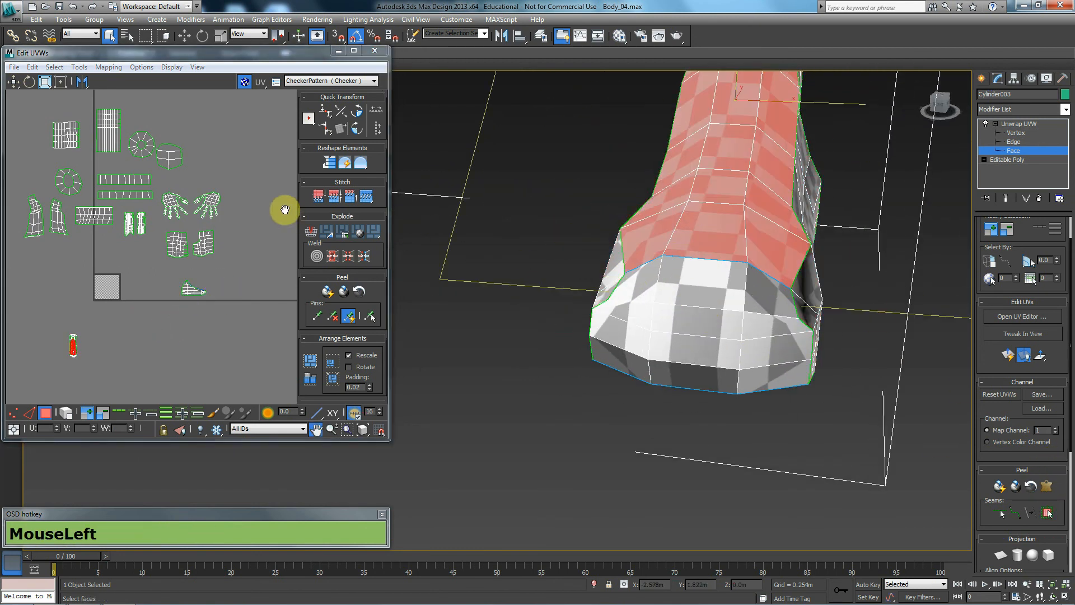
click(1002, 562)
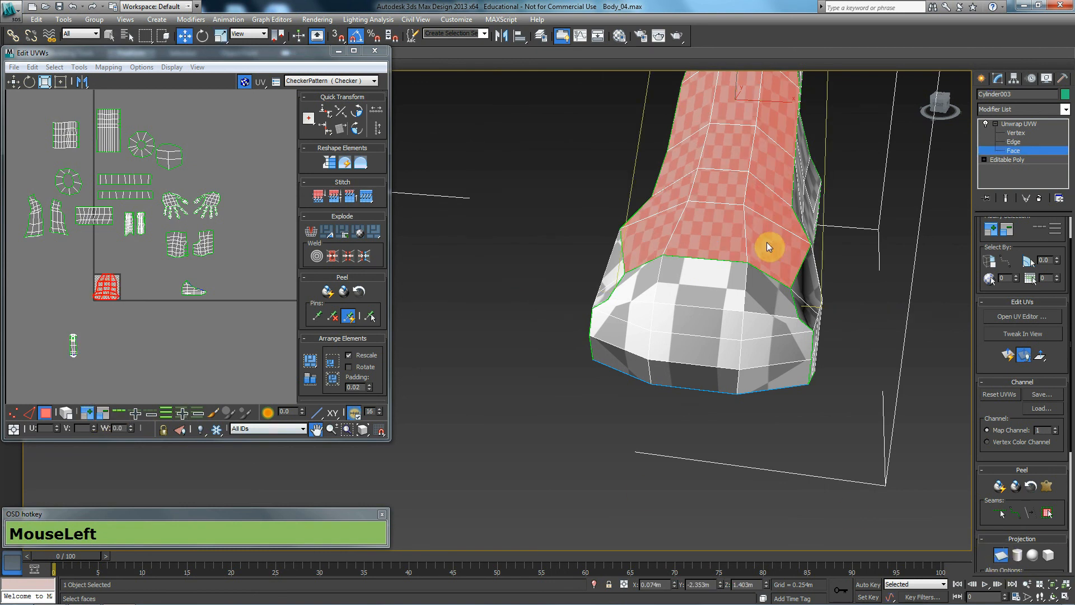
alt+middle_drag(705, 223, 511, 262)
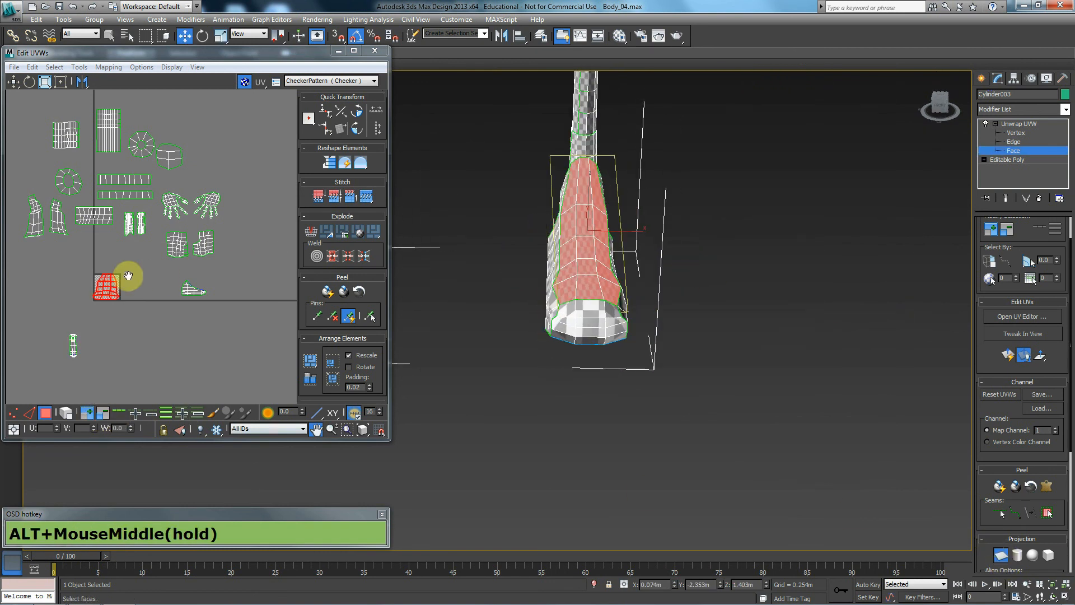
scroll(127, 277, up, 3)
scroll(123, 282, up, 2)
alt+middle_drag(648, 360, 655, 384)
scroll(106, 276, up, 2)
middle_drag(106, 276, 153, 229)
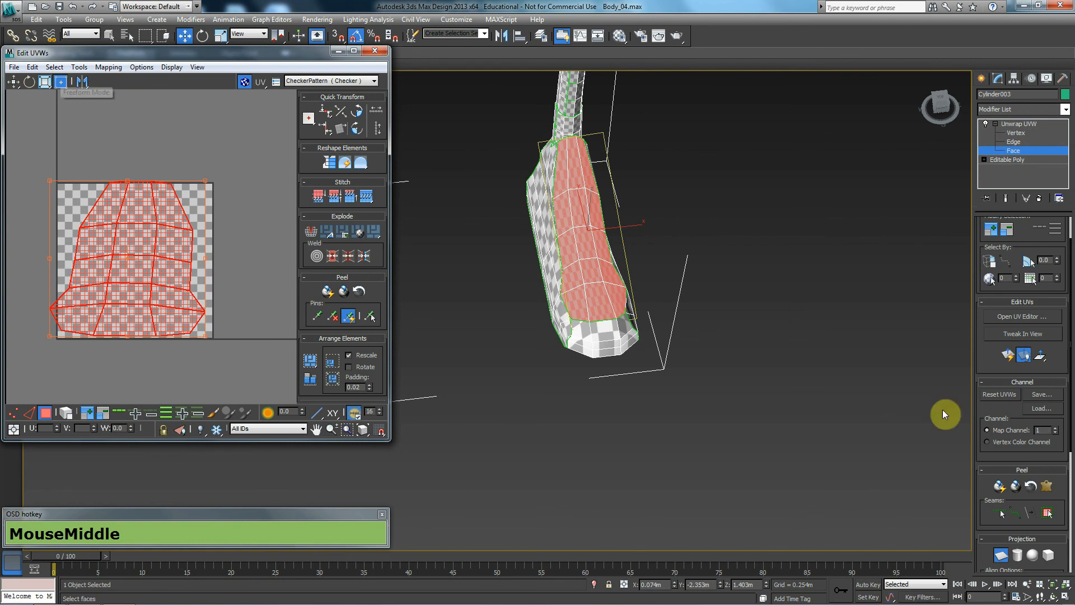
click(1000, 556)
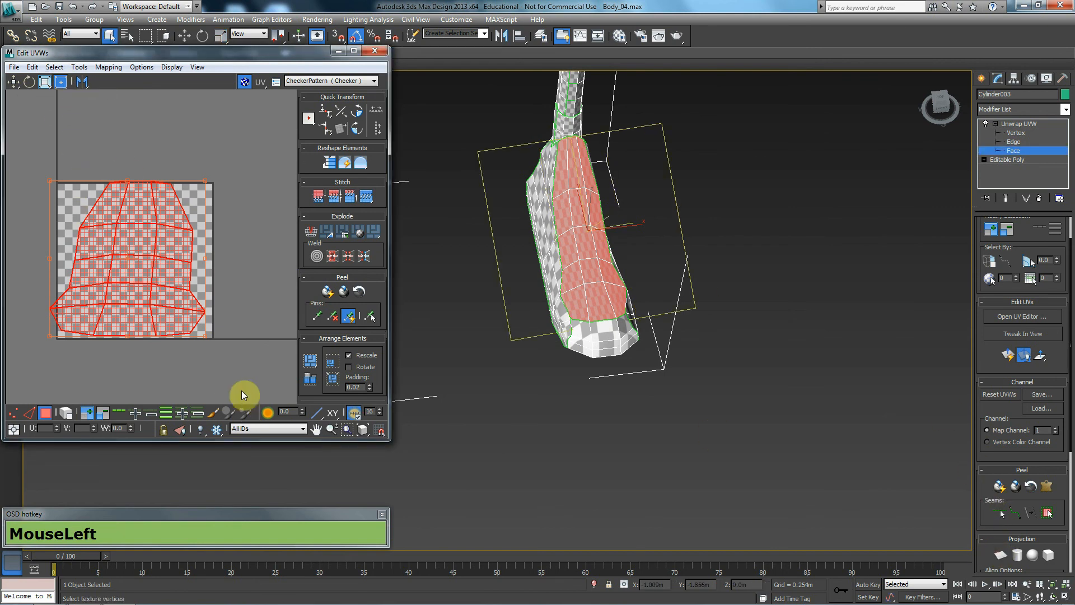
- Narrow the upper strip's shell until its checkers are even and move it beside the shoe side shells
drag(202, 335, 99, 322)
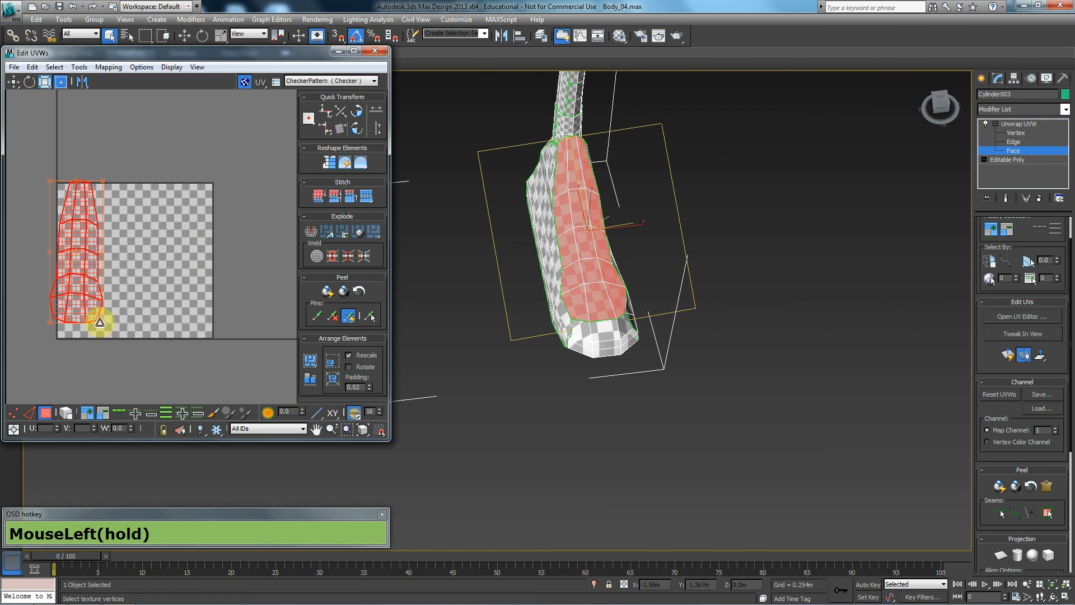
scroll(123, 310, down, 5)
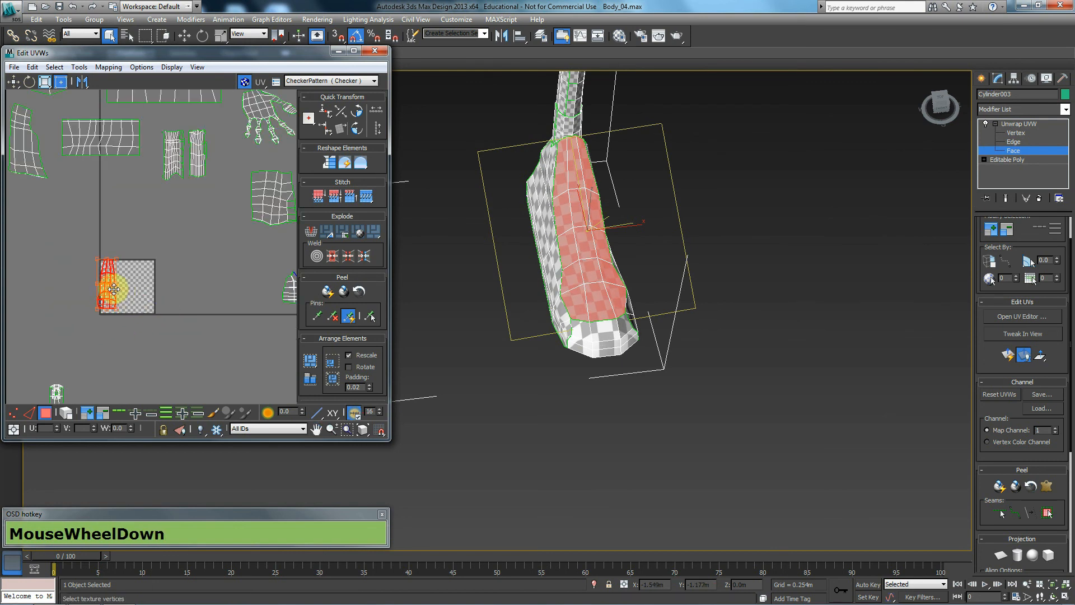
middle_drag(176, 312, 110, 300)
drag(44, 281, 207, 269)
- Expand a face selection to the seams on the shoe's toe cap and apply planar mapping to it
click(587, 327)
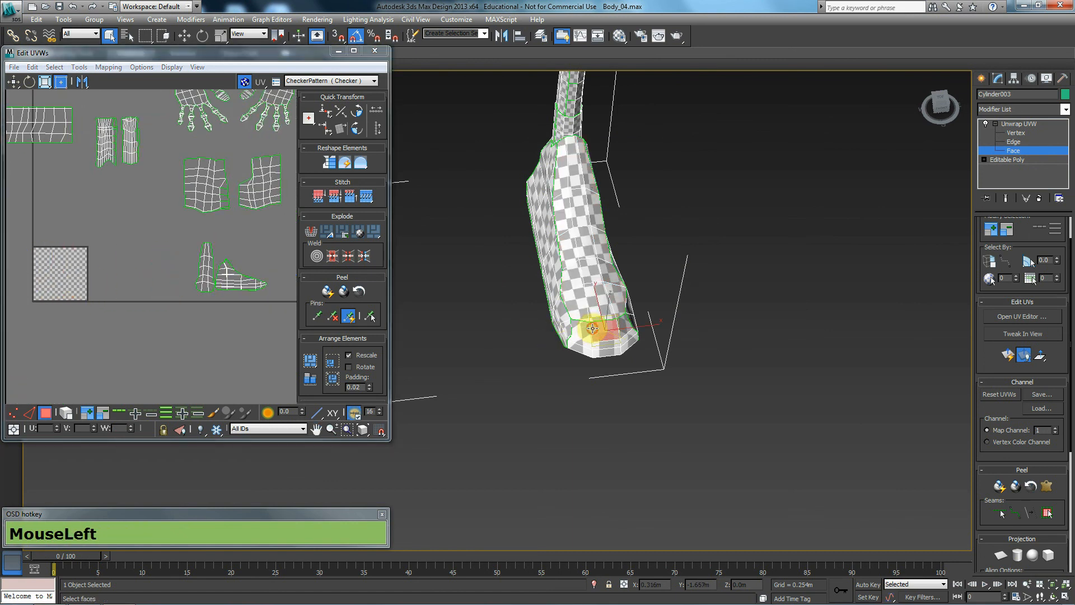
click(1053, 515)
click(1002, 554)
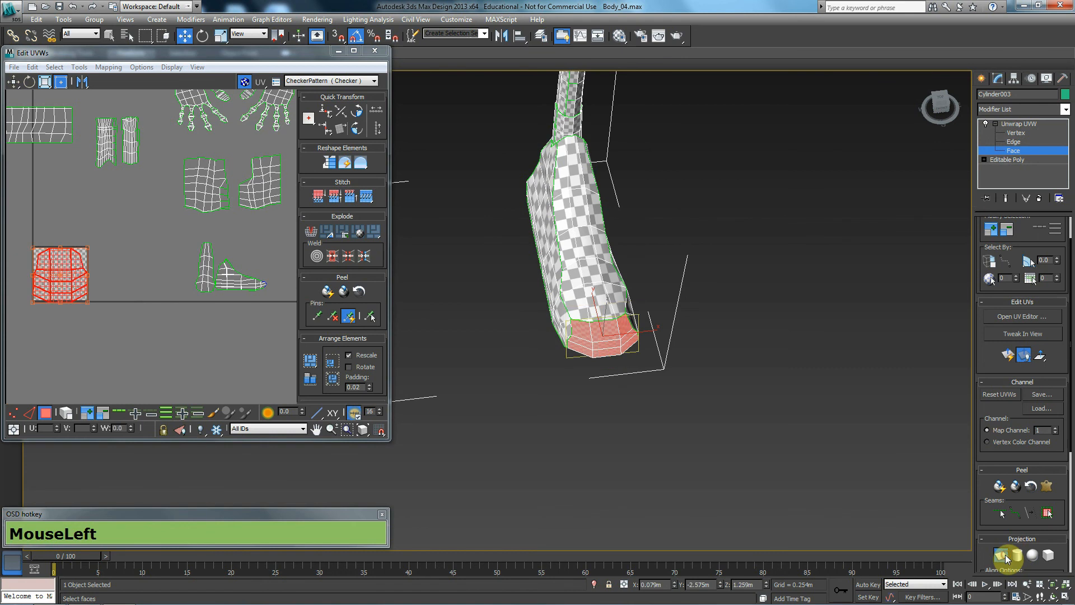
scroll(110, 297, up, 3)
alt+middle_drag(599, 377, 566, 364)
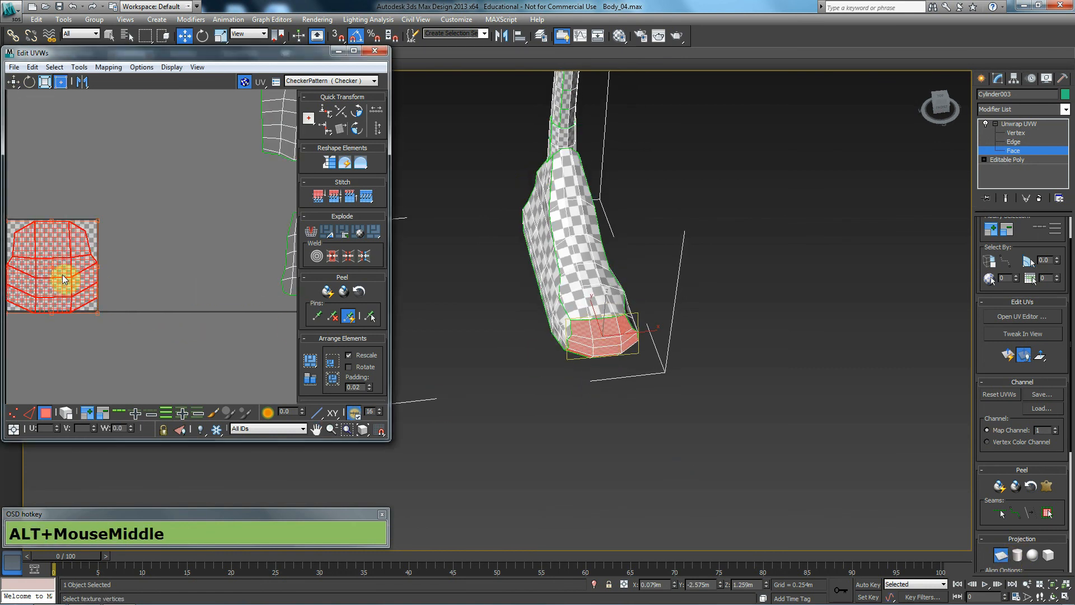
click(1001, 554)
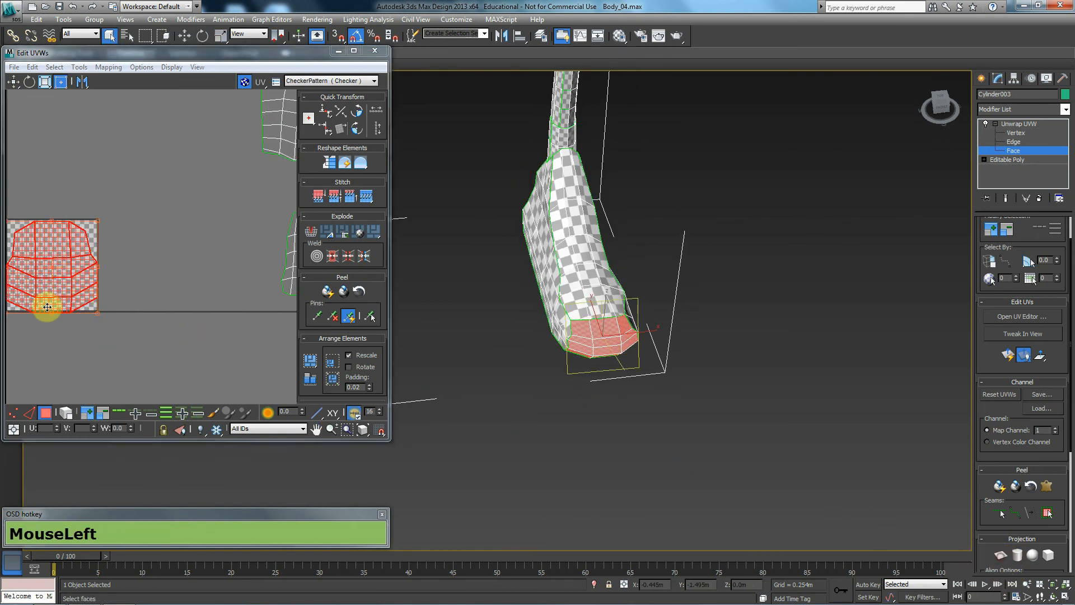
- Scale down the toe cap's shell and adjust its proportions until its checkers match the upper strip
drag(99, 314, 27, 249)
middle_drag(546, 374, 511, 298)
middle_drag(95, 233, 264, 240)
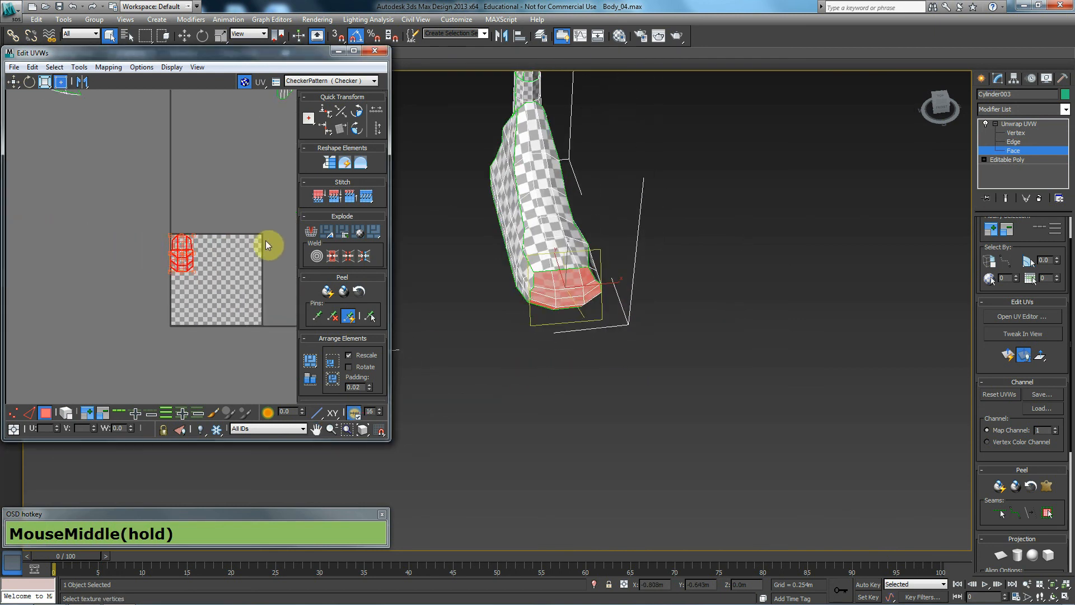
scroll(211, 260, up, 3)
scroll(203, 273, up, 2)
alt+middle_drag(539, 321, 518, 283)
drag(141, 303, 167, 255)
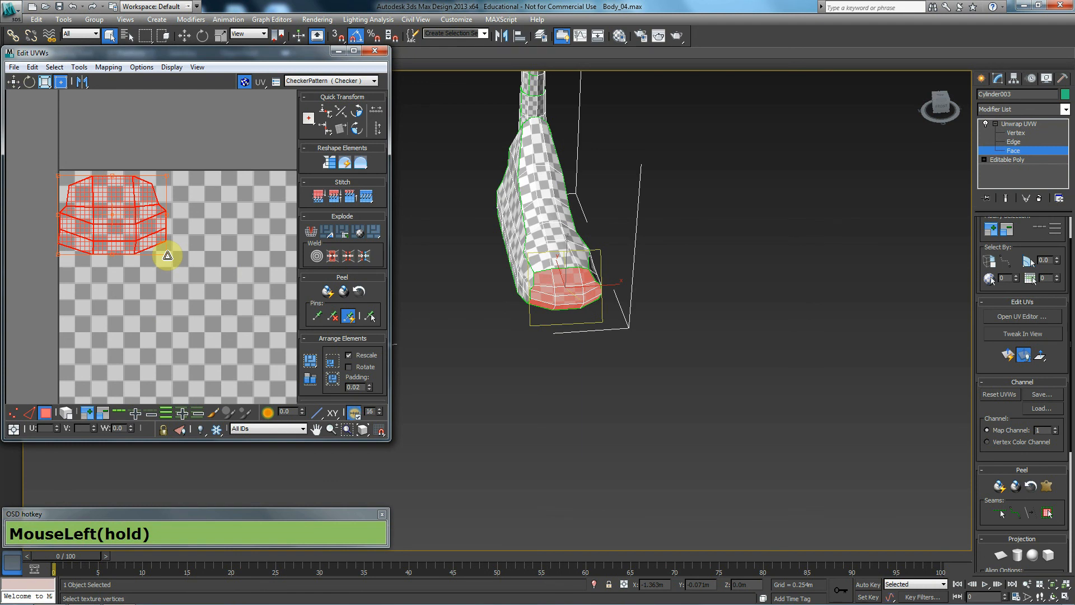
- Move the toe cap's shell out of the checker tile to just below the other shoe shells
scroll(168, 256, down, 3)
middle_drag(168, 269, 96, 257)
scroll(82, 253, down, 3)
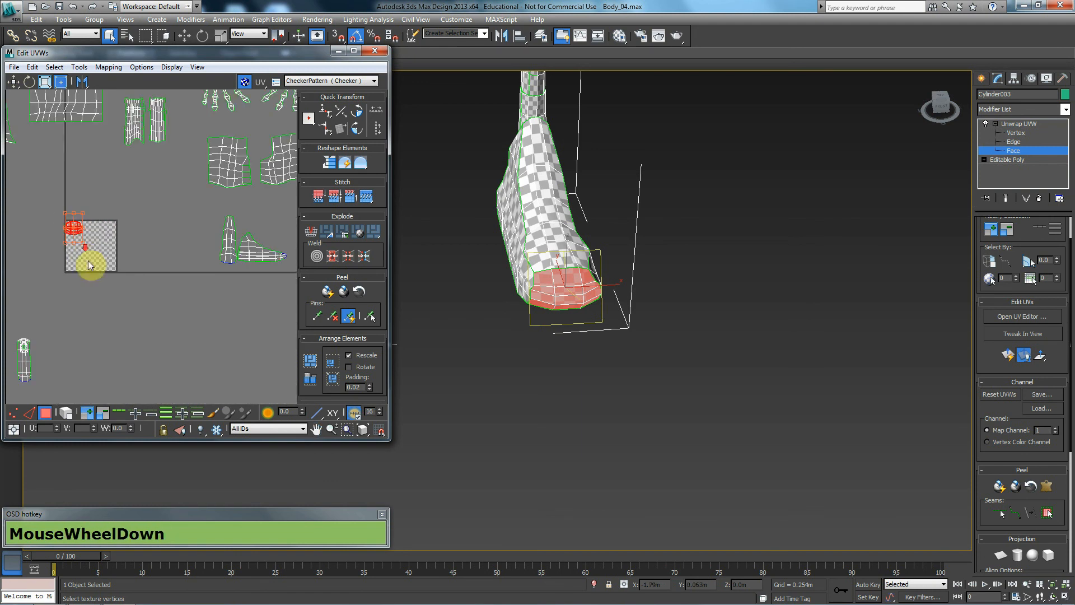
drag(77, 226, 229, 307)
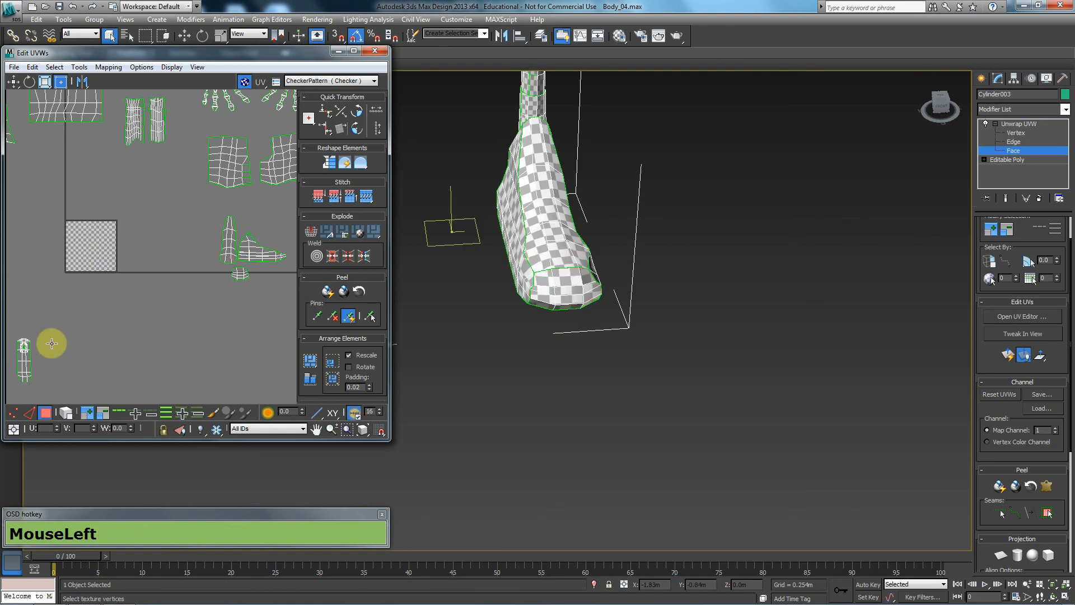
- Expand a face selection to the seams on the shoe's heel panel and apply planar mapping to it
alt+middle_drag(663, 297, 493, 283)
click(510, 280)
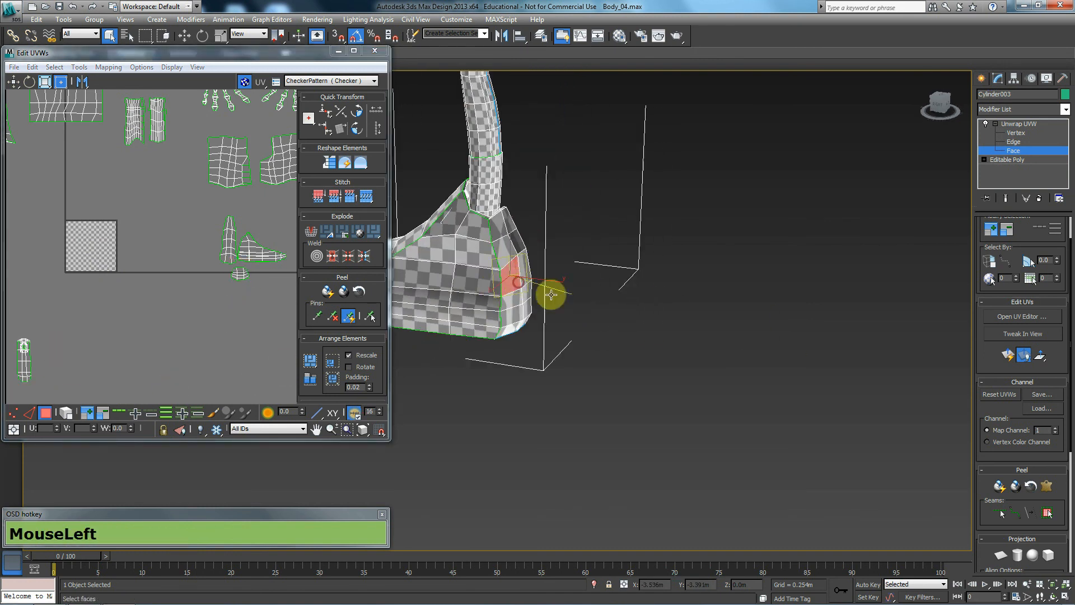
click(1045, 516)
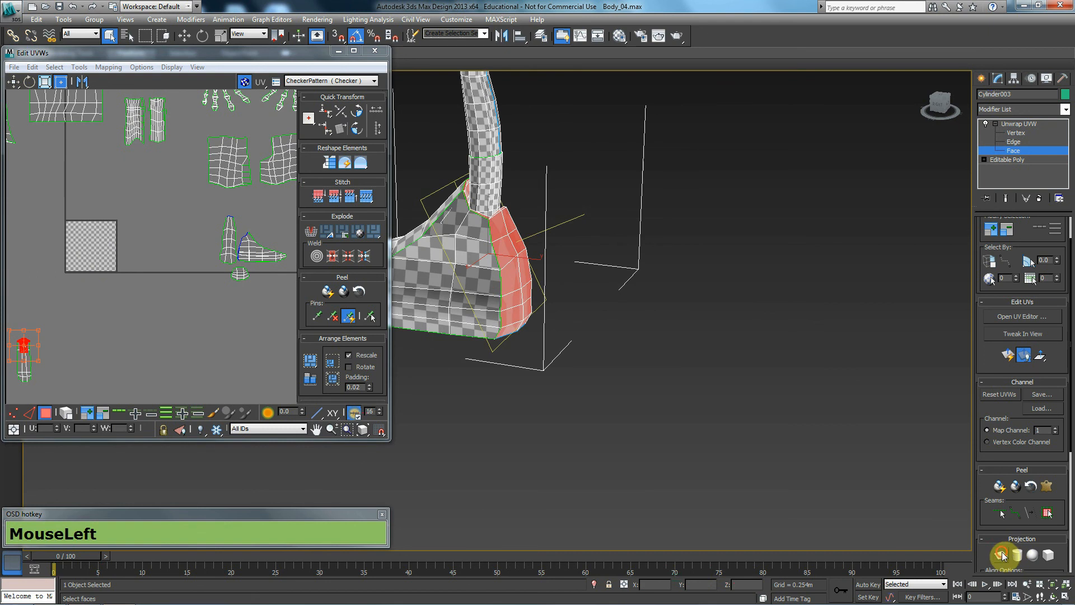
click(1001, 554)
scroll(88, 292, up, 2)
alt+middle_drag(689, 320, 576, 318)
scroll(576, 318, up, 5)
middle_drag(111, 233, 126, 249)
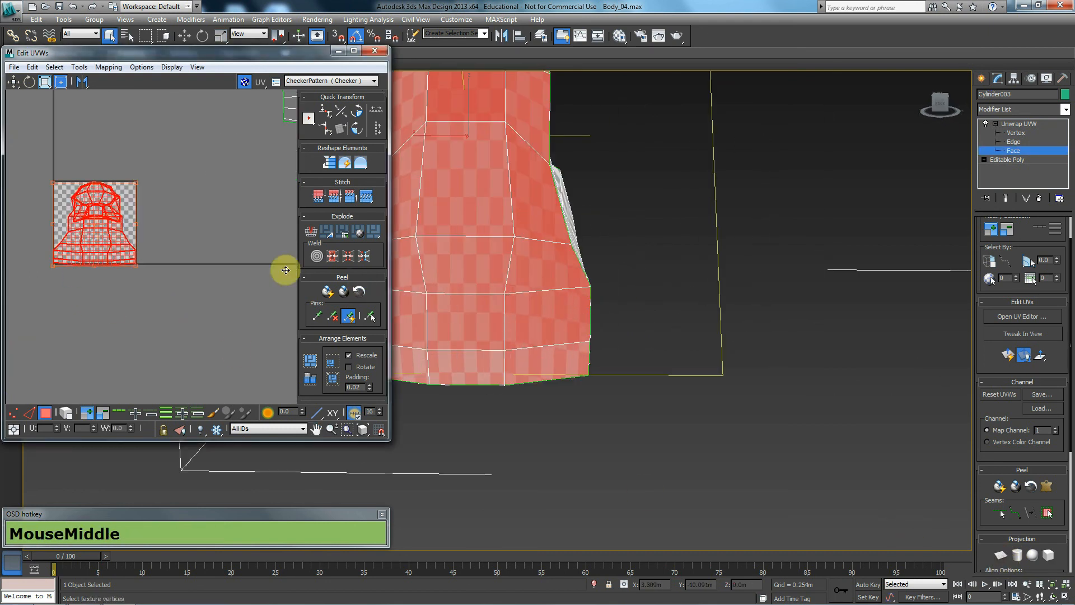
- Scale the heel panel's shell until its checkers are even and move it beside the shoe's upper strip shell
middle_drag(600, 336, 616, 369)
scroll(615, 370, down, 4)
alt+middle_drag(512, 200, 552, 240)
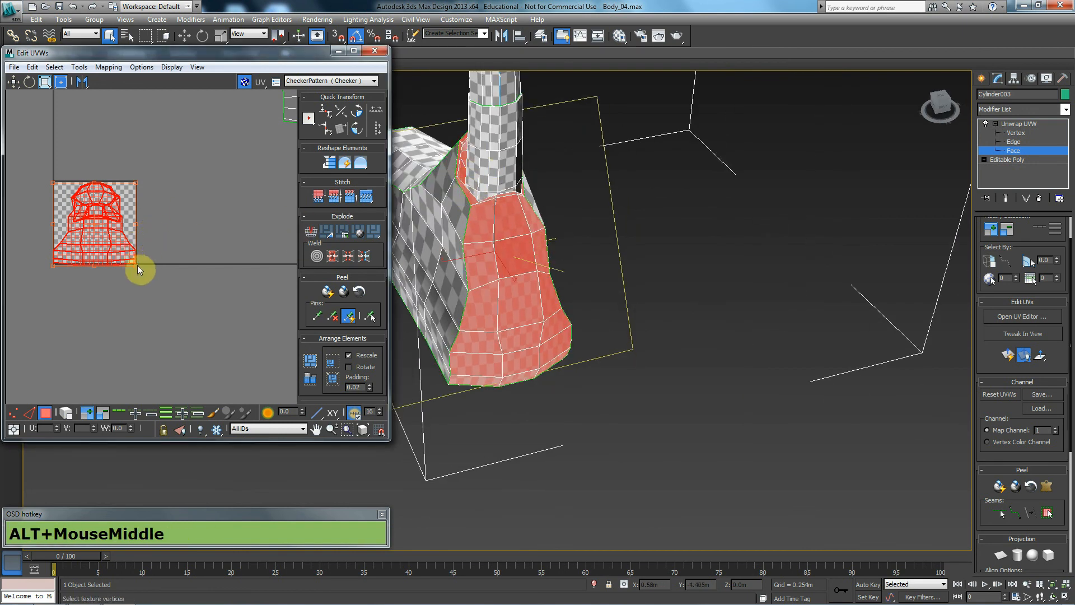
drag(132, 265, 91, 262)
key(ctrl+z)
alt+middle_drag(595, 320, 526, 287)
scroll(260, 234, down, 3)
drag(77, 235, 199, 228)
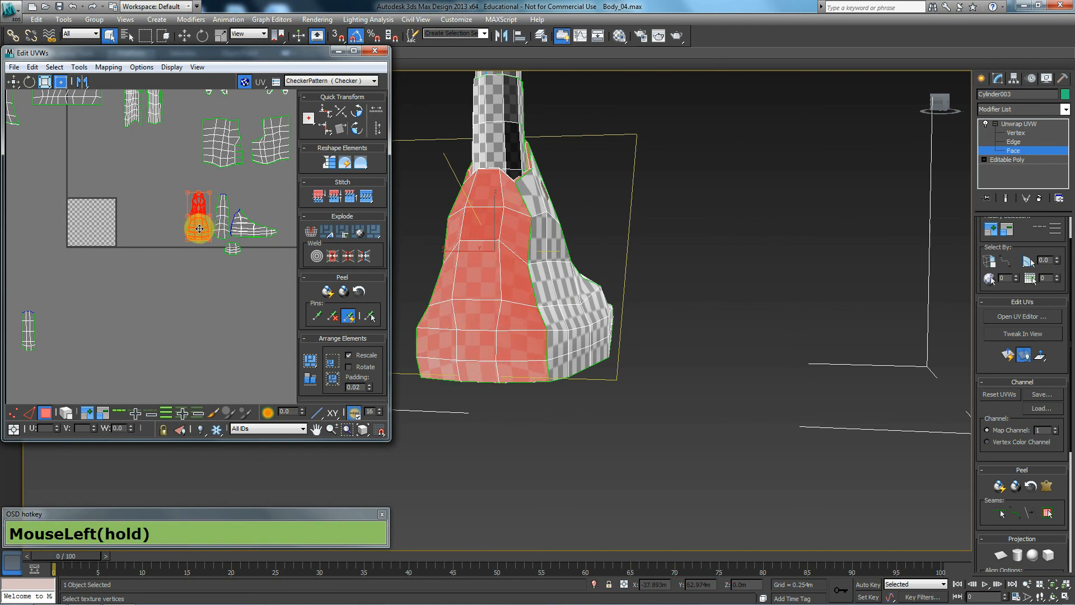
- Select the shoe sole's faces, planar map them, and place the resized shell on the far side of the shoe side shells
alt+middle_drag(557, 348, 559, 300)
click(539, 397)
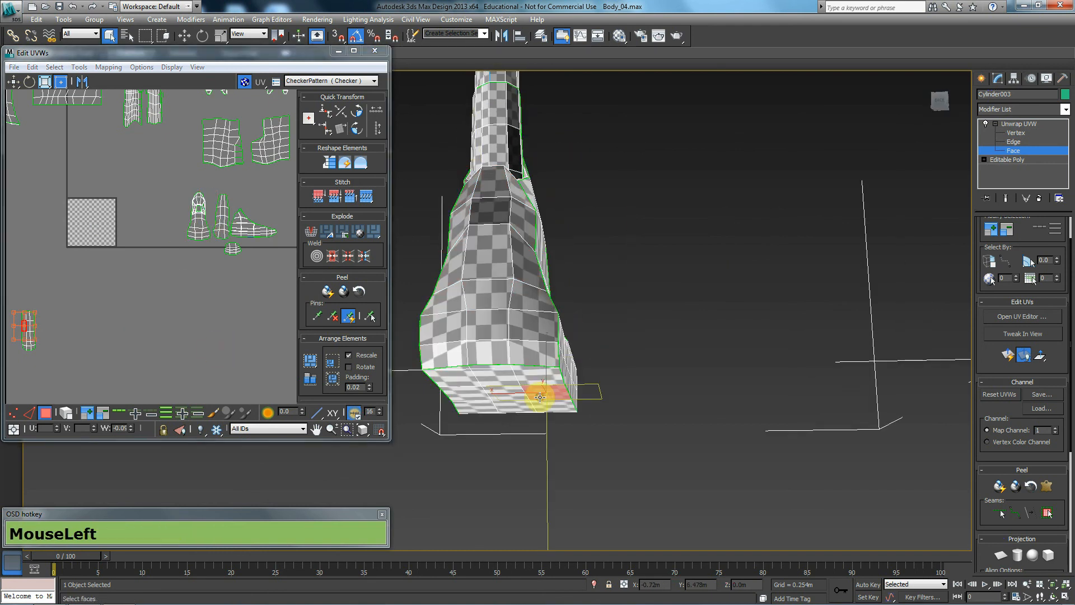
click(999, 555)
alt+middle_drag(769, 354, 739, 213)
drag(109, 244, 218, 247)
scroll(98, 255, down, 4)
click(220, 295)
scroll(237, 241, down, 3)
middle_drag(227, 253, 251, 248)
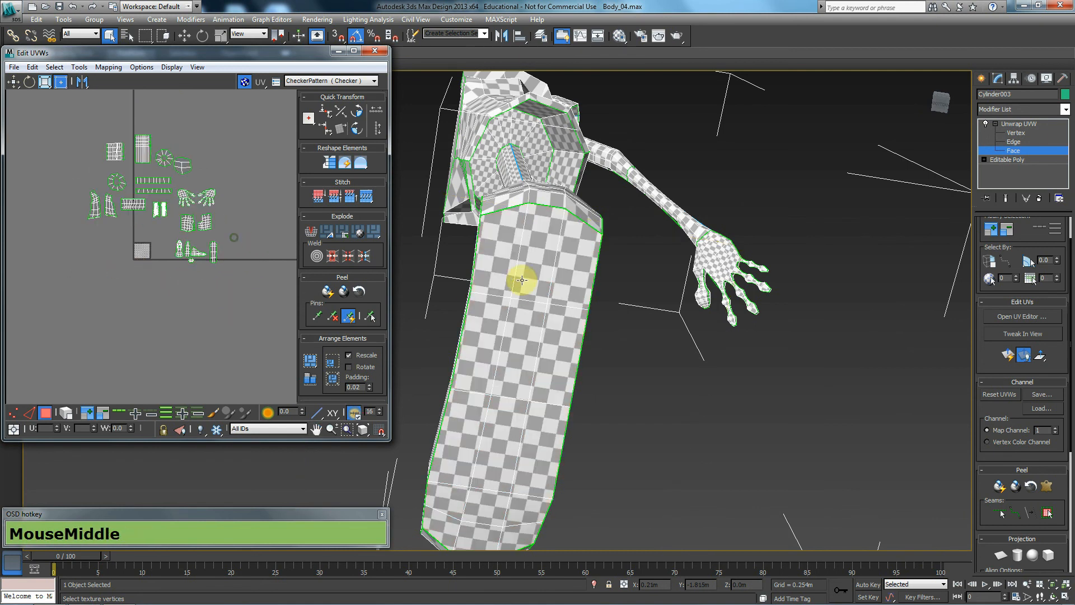
- Examine the checker pattern over the whole body and the arrangement of all UV shells
alt+middle_drag(519, 263, 732, 326)
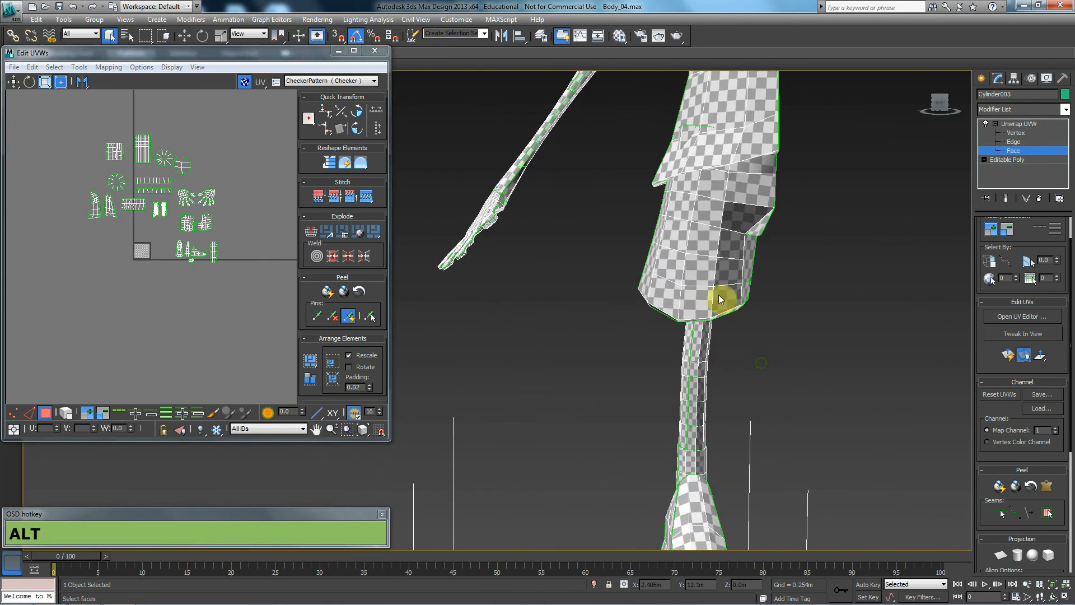
scroll(585, 373, down, 2)
scroll(586, 364, down, 3)
alt+middle_drag(587, 364, 656, 329)
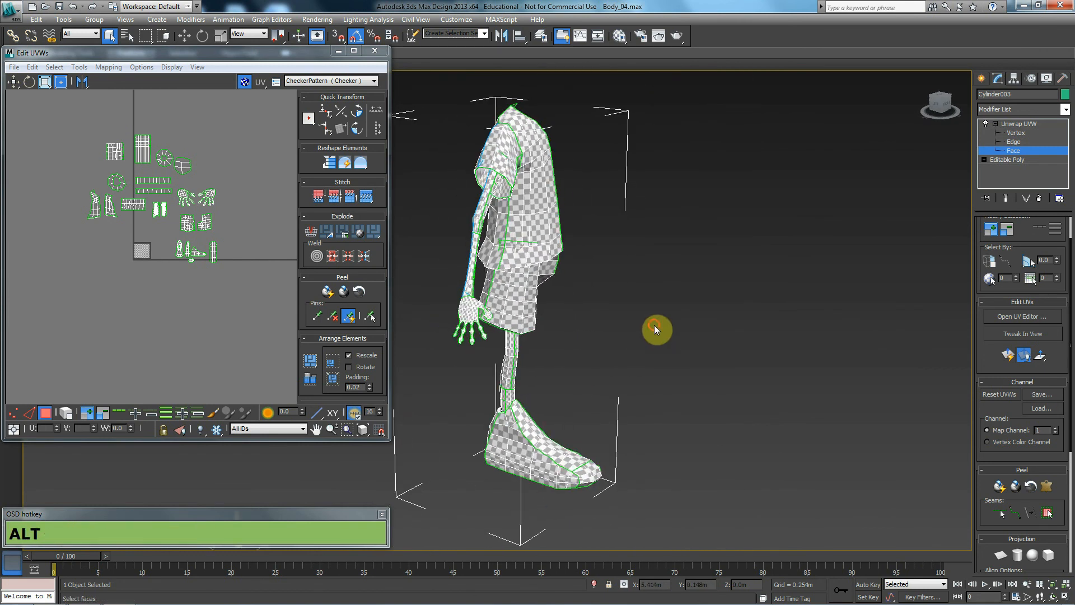
click(200, 222)
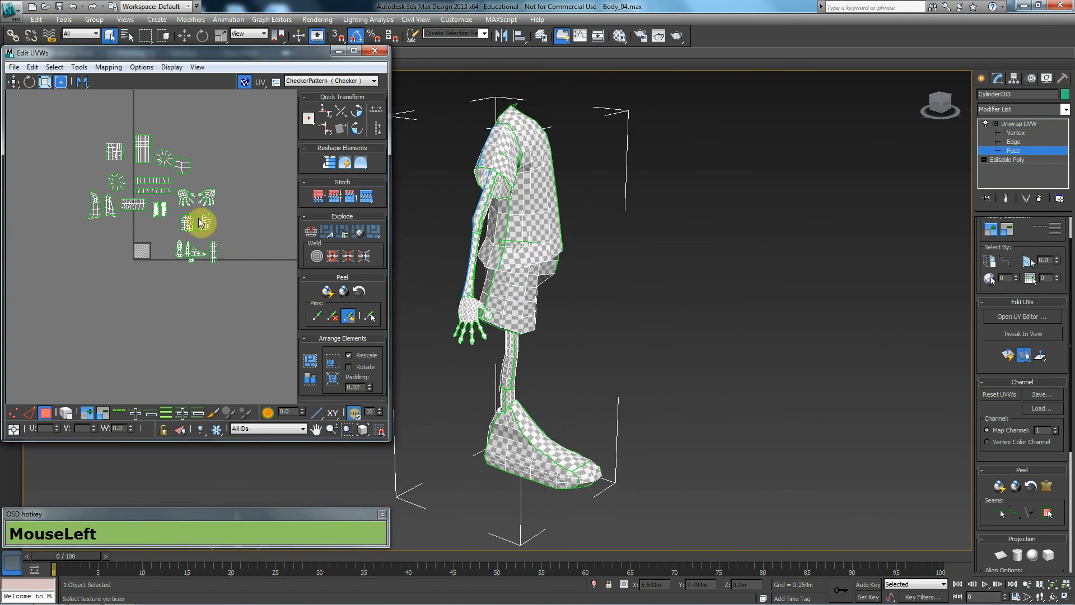
click(211, 268)
click(132, 298)
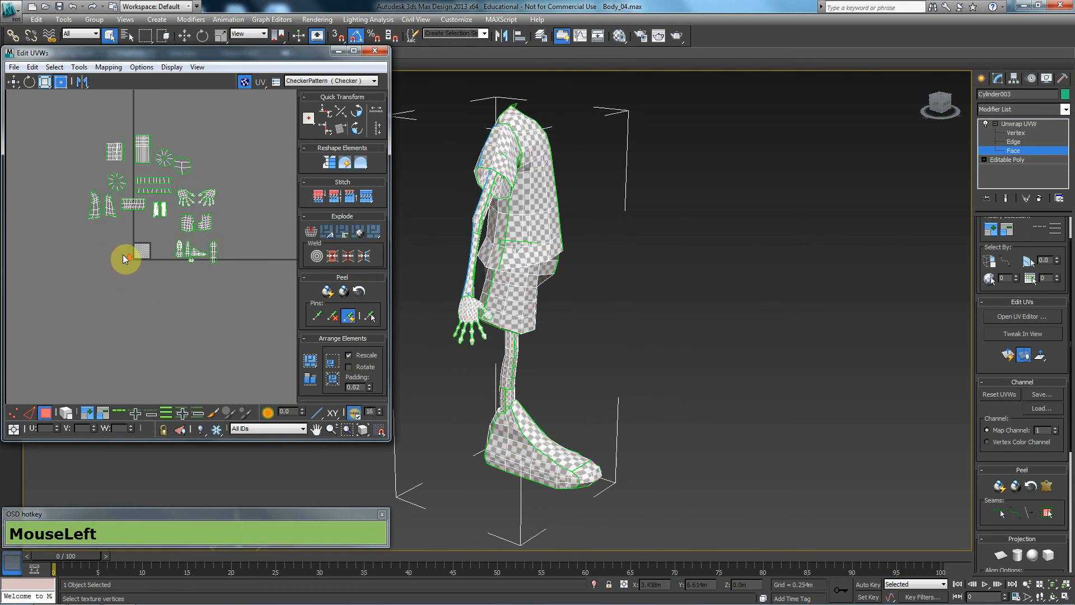
scroll(126, 253, up, 3)
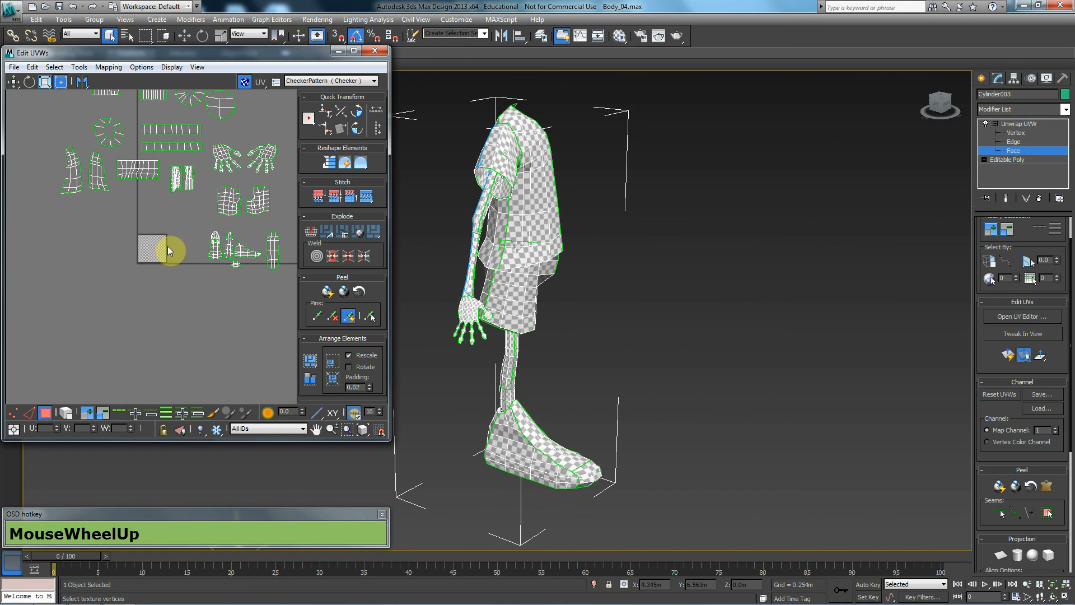
middle_drag(156, 257, 148, 323)
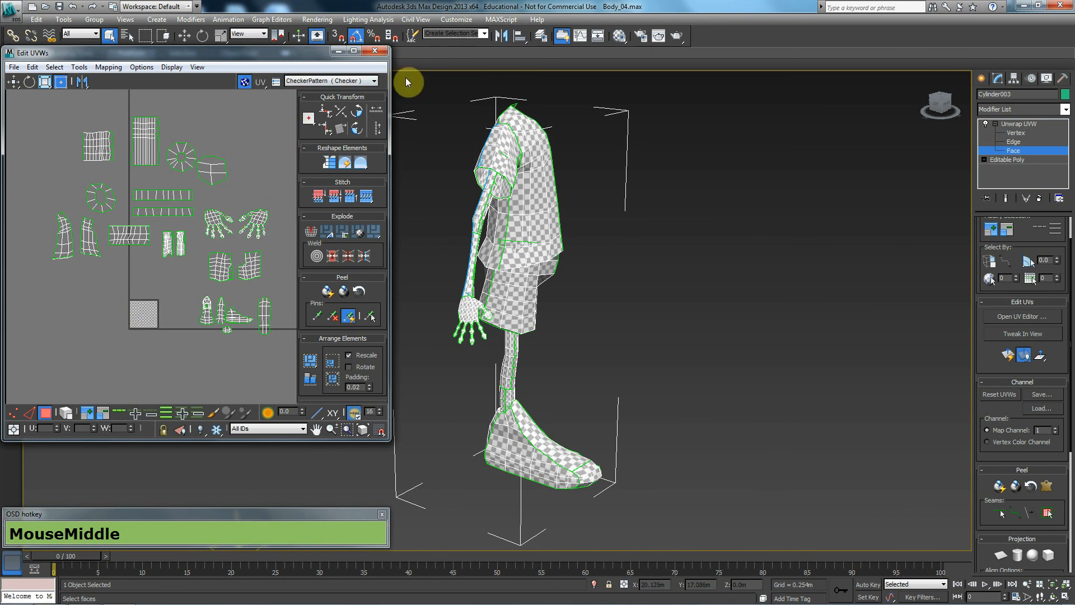
- Save the scene and convert the unwrapped body to an Editable Poly
right_click(556, 223)
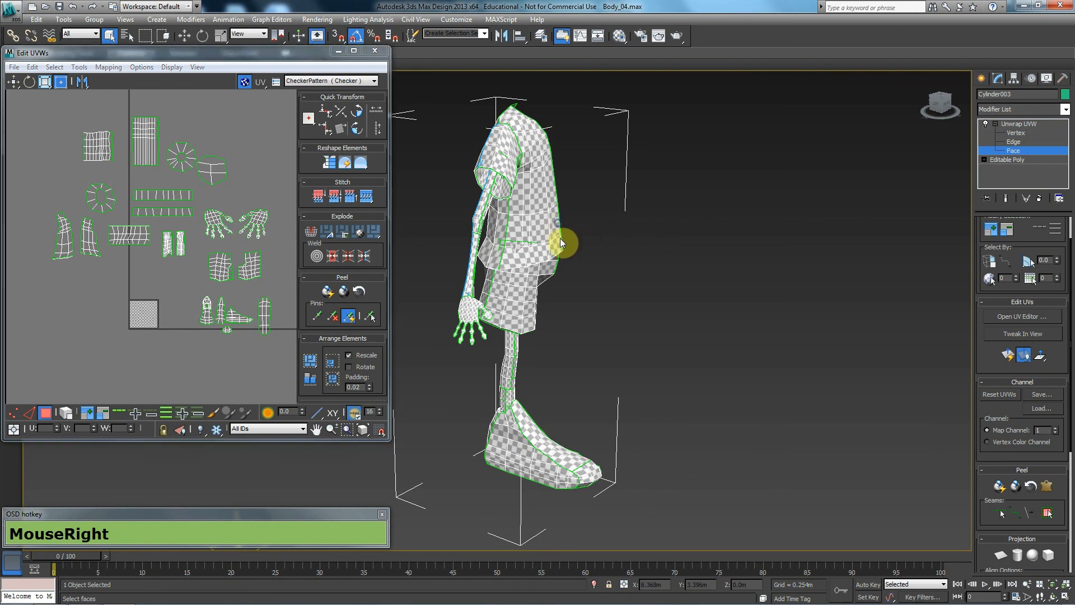
mouse_move(638, 324)
click(8, 7)
click(59, 6)
right_click(541, 226)
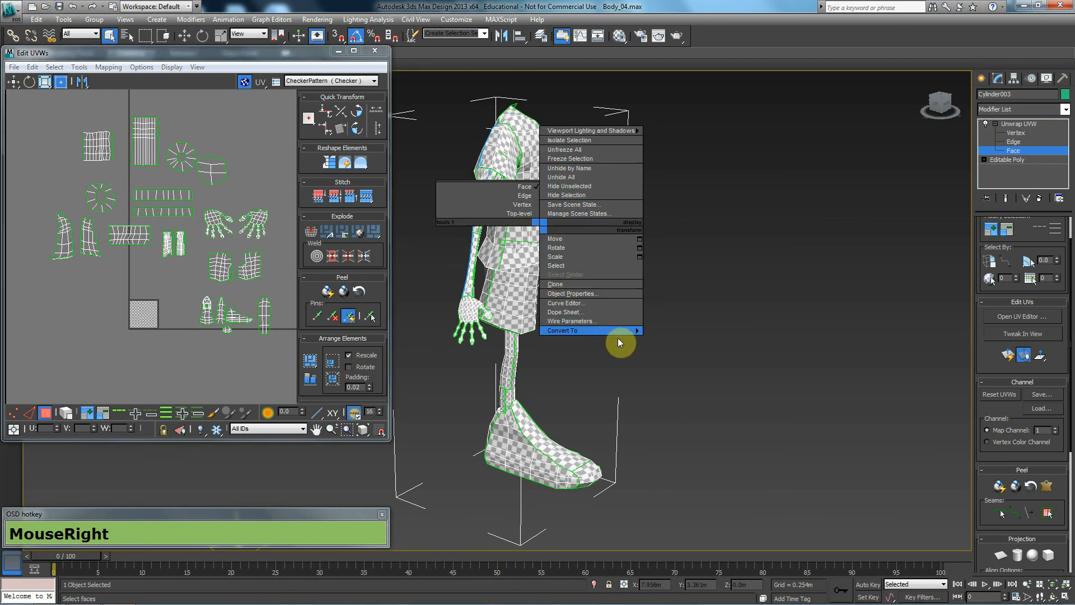
mouse_move(630, 333)
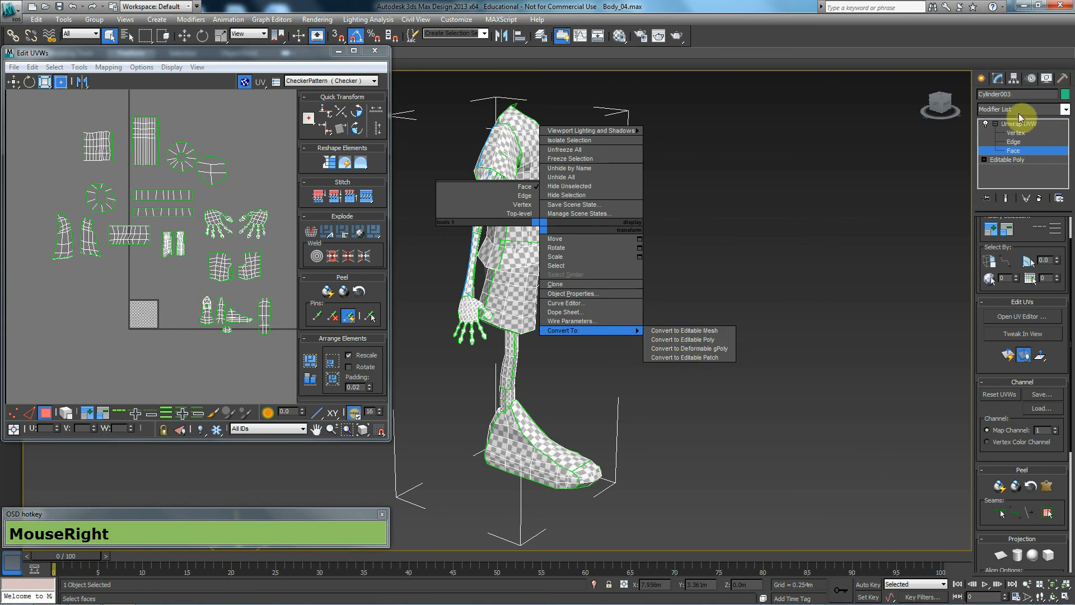
click(701, 342)
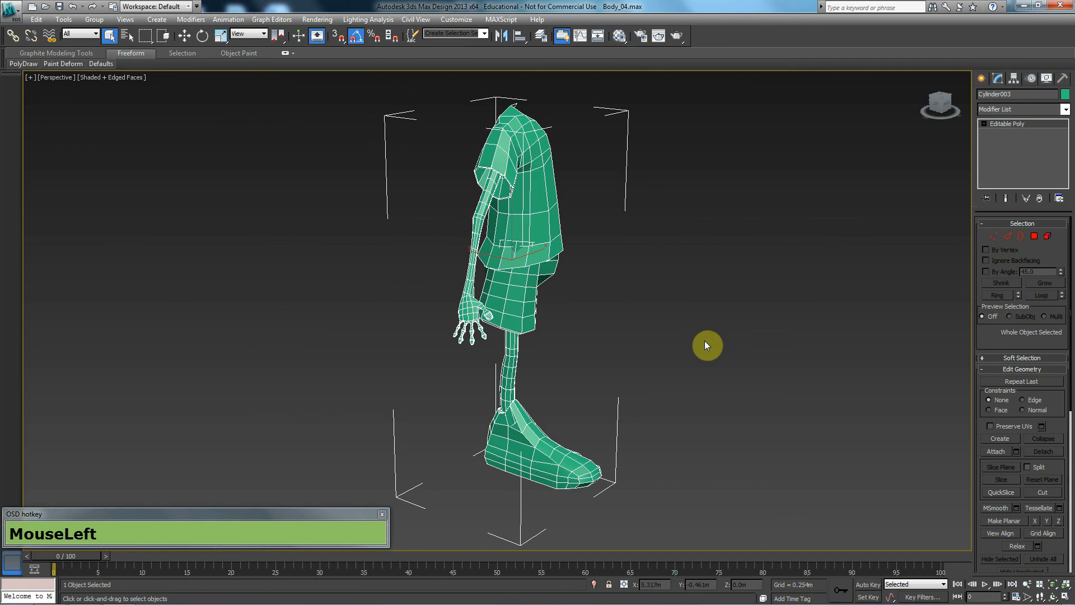
- Add a new Unwrap UVW modifier to the body and open its UV layout to check the shells
click(1057, 106)
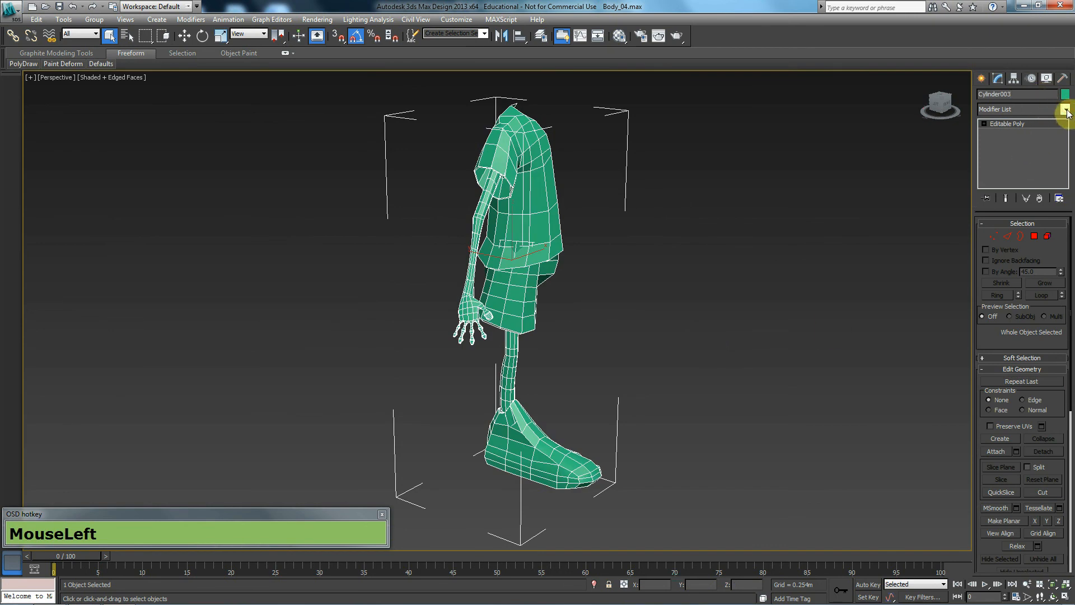
click(1066, 108)
key(u)
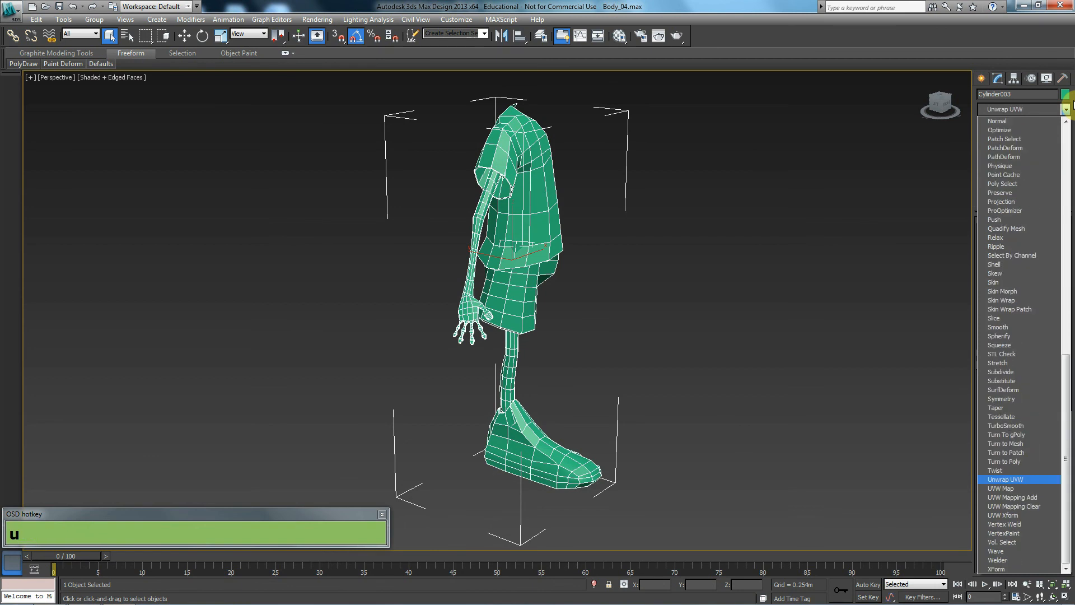
click(1020, 480)
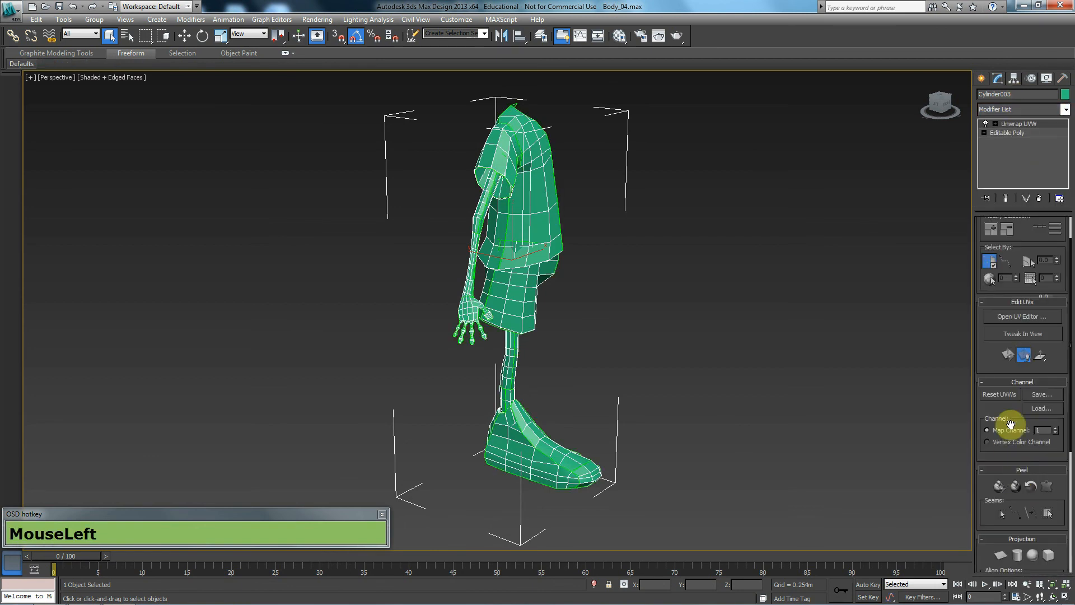
click(1017, 317)
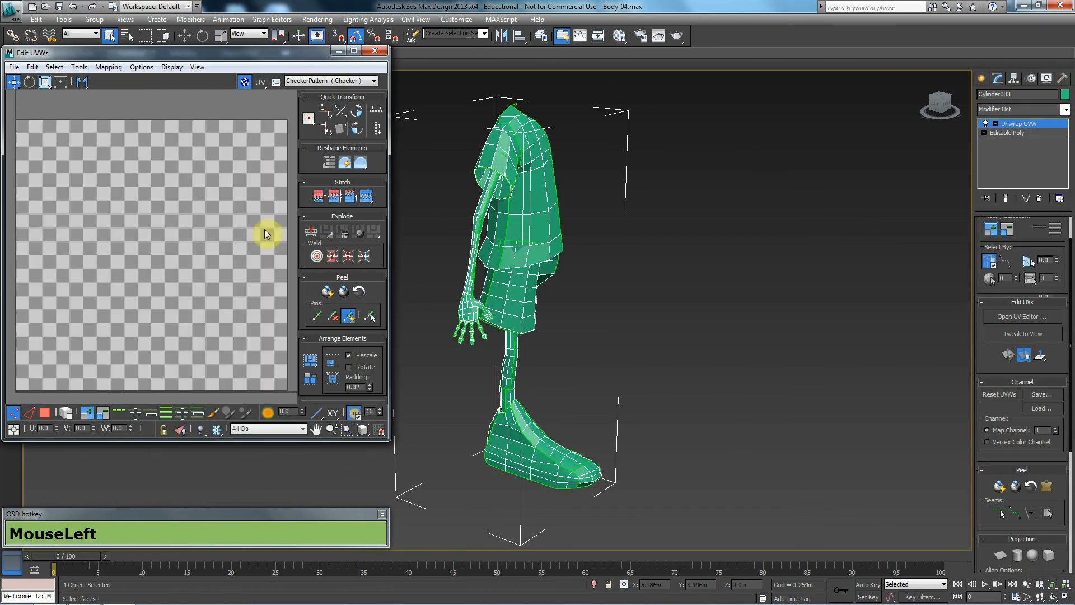
scroll(196, 232, down, 4)
middle_drag(242, 215, 193, 237)
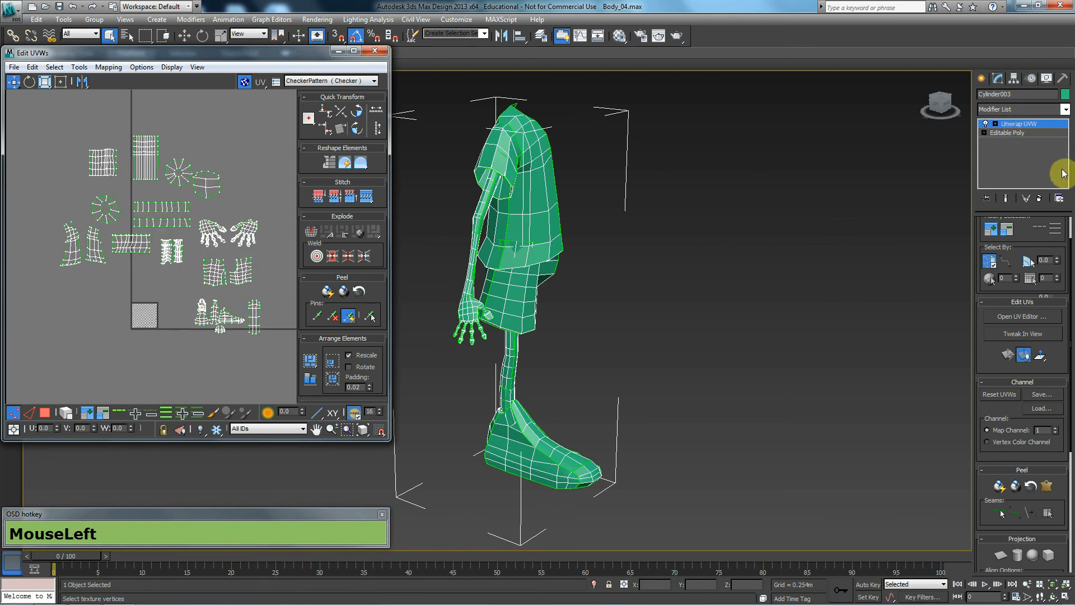
- Close the UV editor and deselect the body
click(374, 50)
right_click(473, 286)
mouse_move(495, 251)
click(560, 265)
click(710, 244)
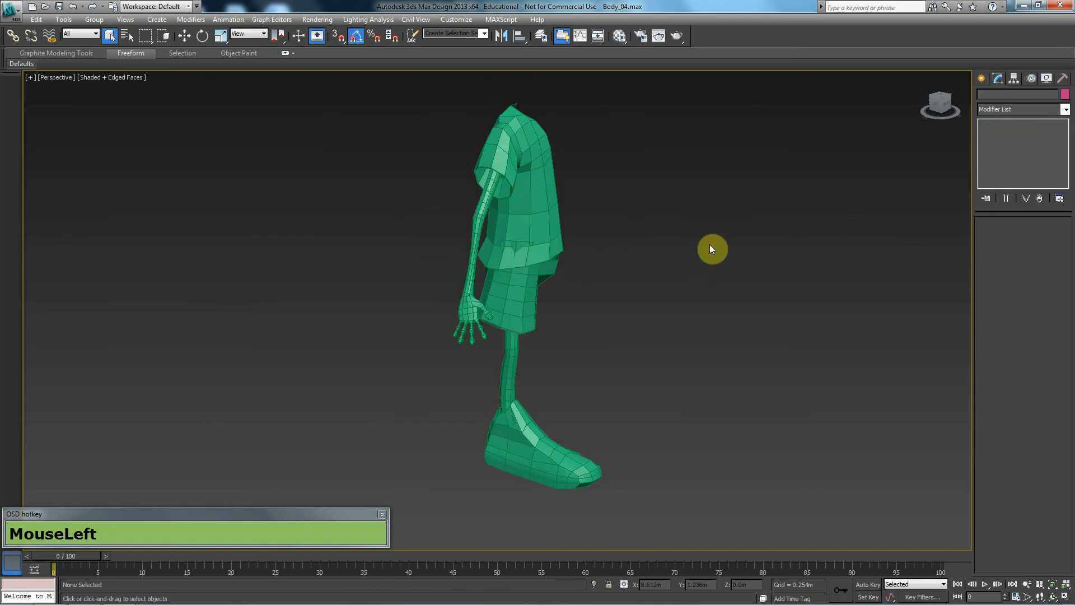